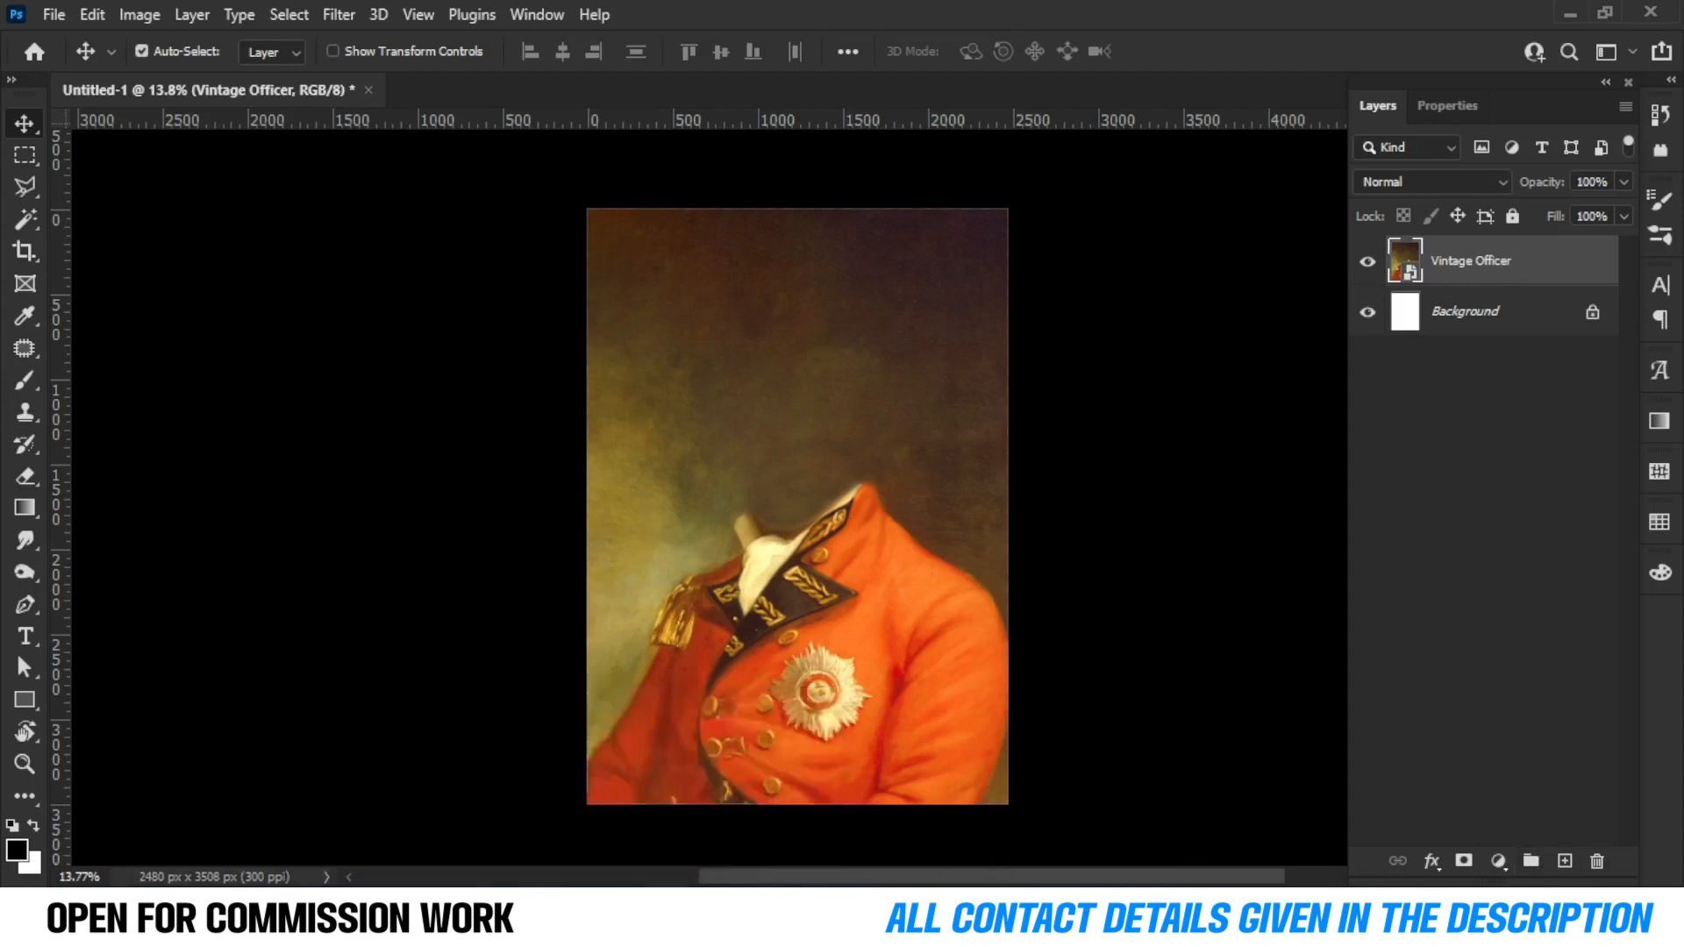
# Place the dog photo into the document as a new layer above the Vintage Officer layer.
pyautogui.click(619, 788)
pyautogui.click(759, 802)
pyautogui.click(1530, 18)
pyautogui.moveTo(290, 238); pyautogui.dragTo(875, 463)
pyautogui.click(1219, 52)
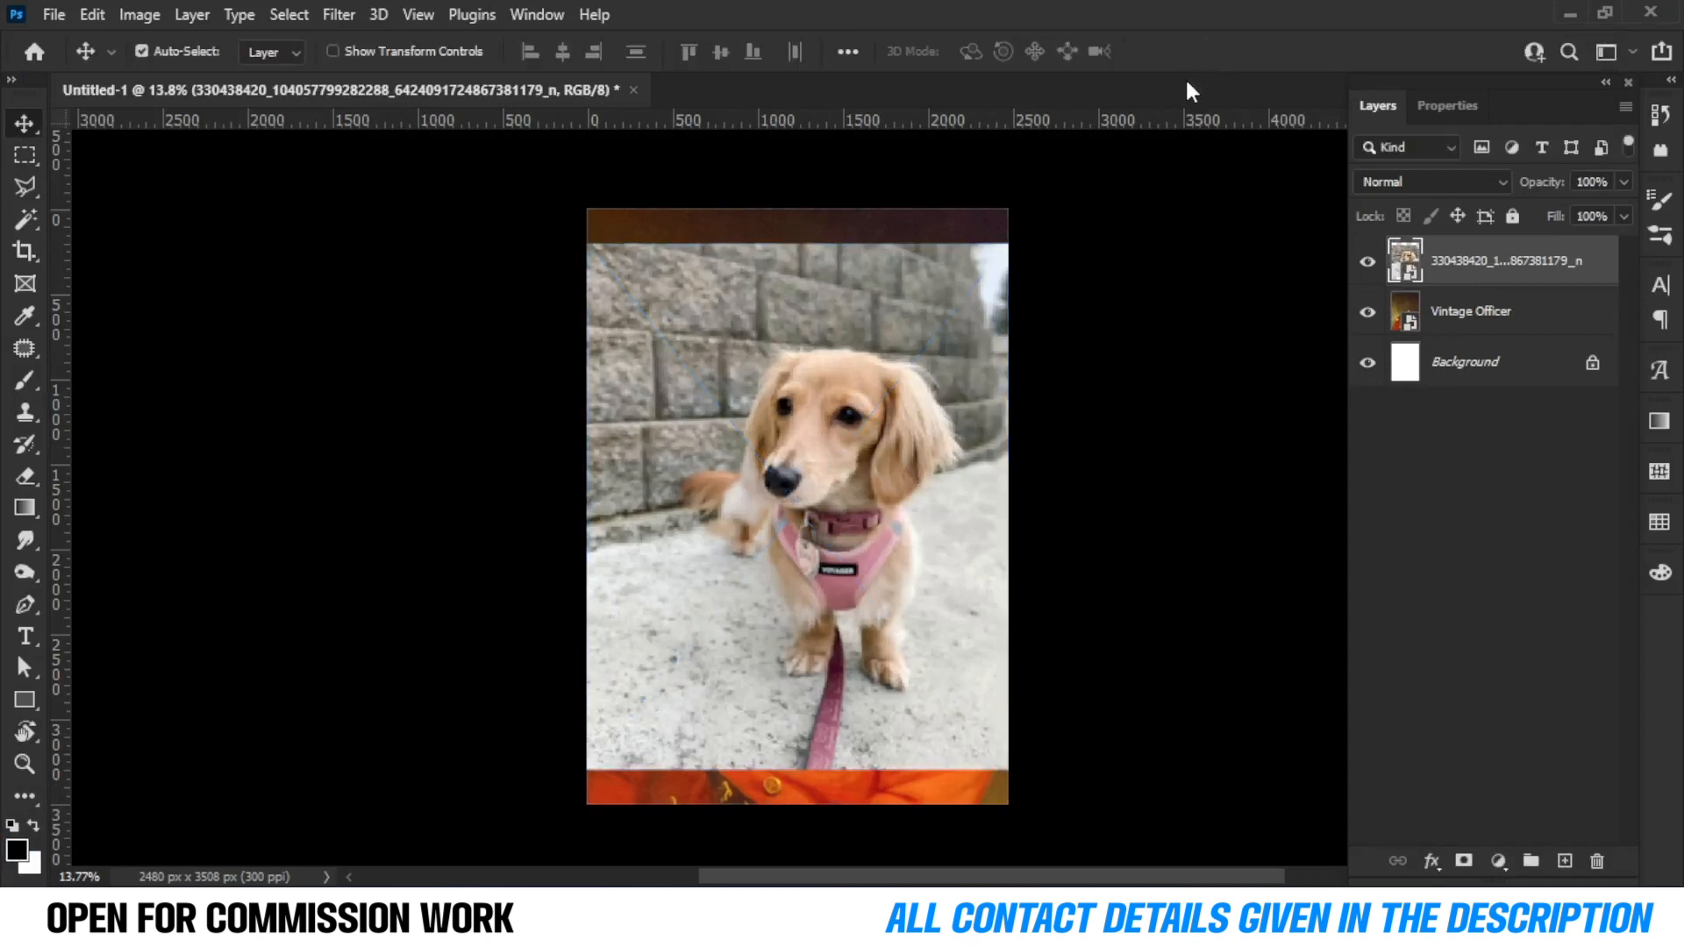
# Rename the dog photo layer as PET.
pyautogui.doubleClick(1498, 263)
pyautogui.write('PET')
pyautogui.click(1437, 471)
pyautogui.click(1499, 274)
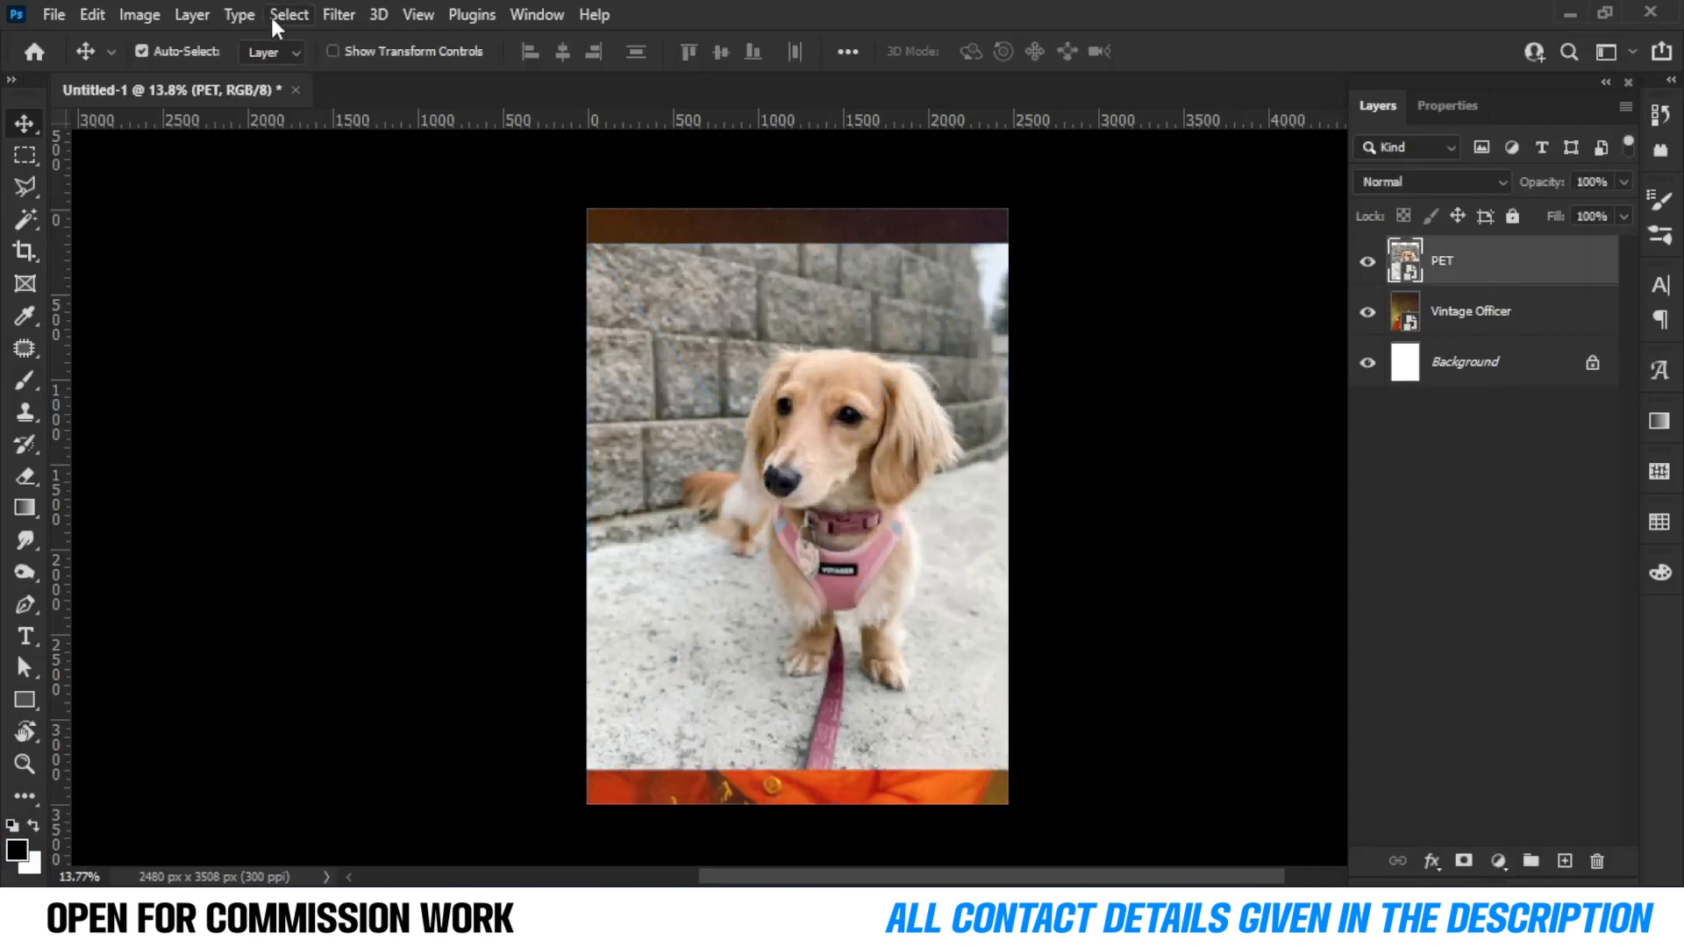
# Select the dog as the subject and add a layer mask to the PET layer from that selection.
pyautogui.click(279, 16)
pyautogui.click(322, 296)
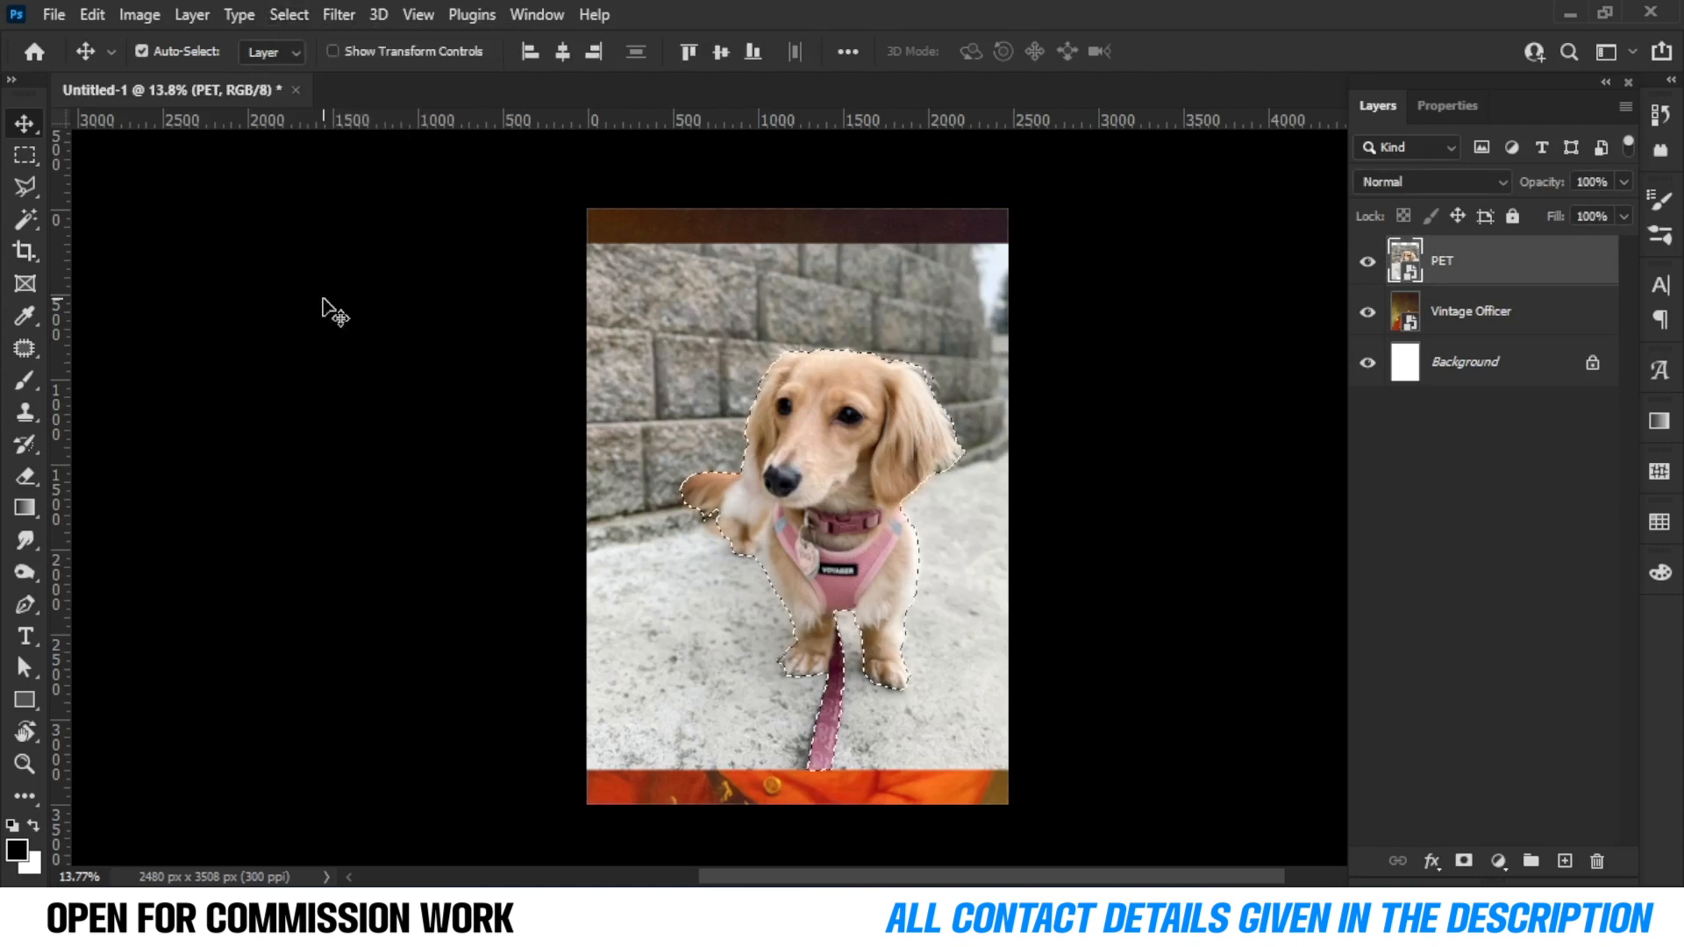
pyautogui.click(1464, 861)
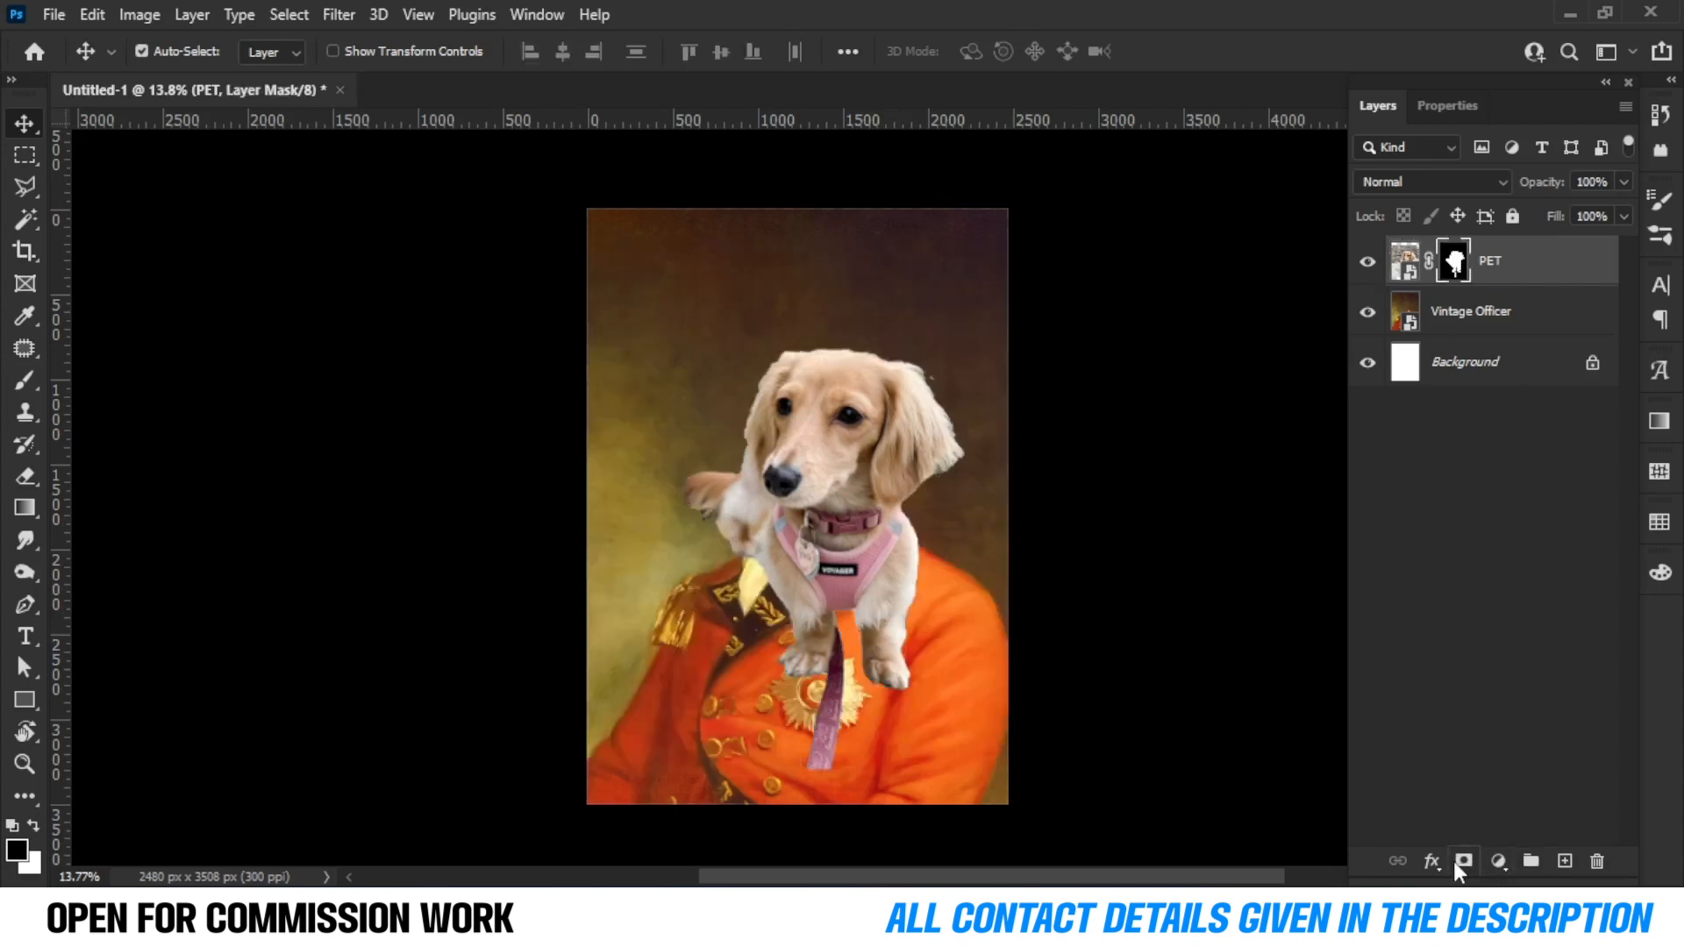
# Paint on the PET mask with a soft round brush to remove leftover background around the dog's head and ear.
pyautogui.scroll(5, 893, 386)
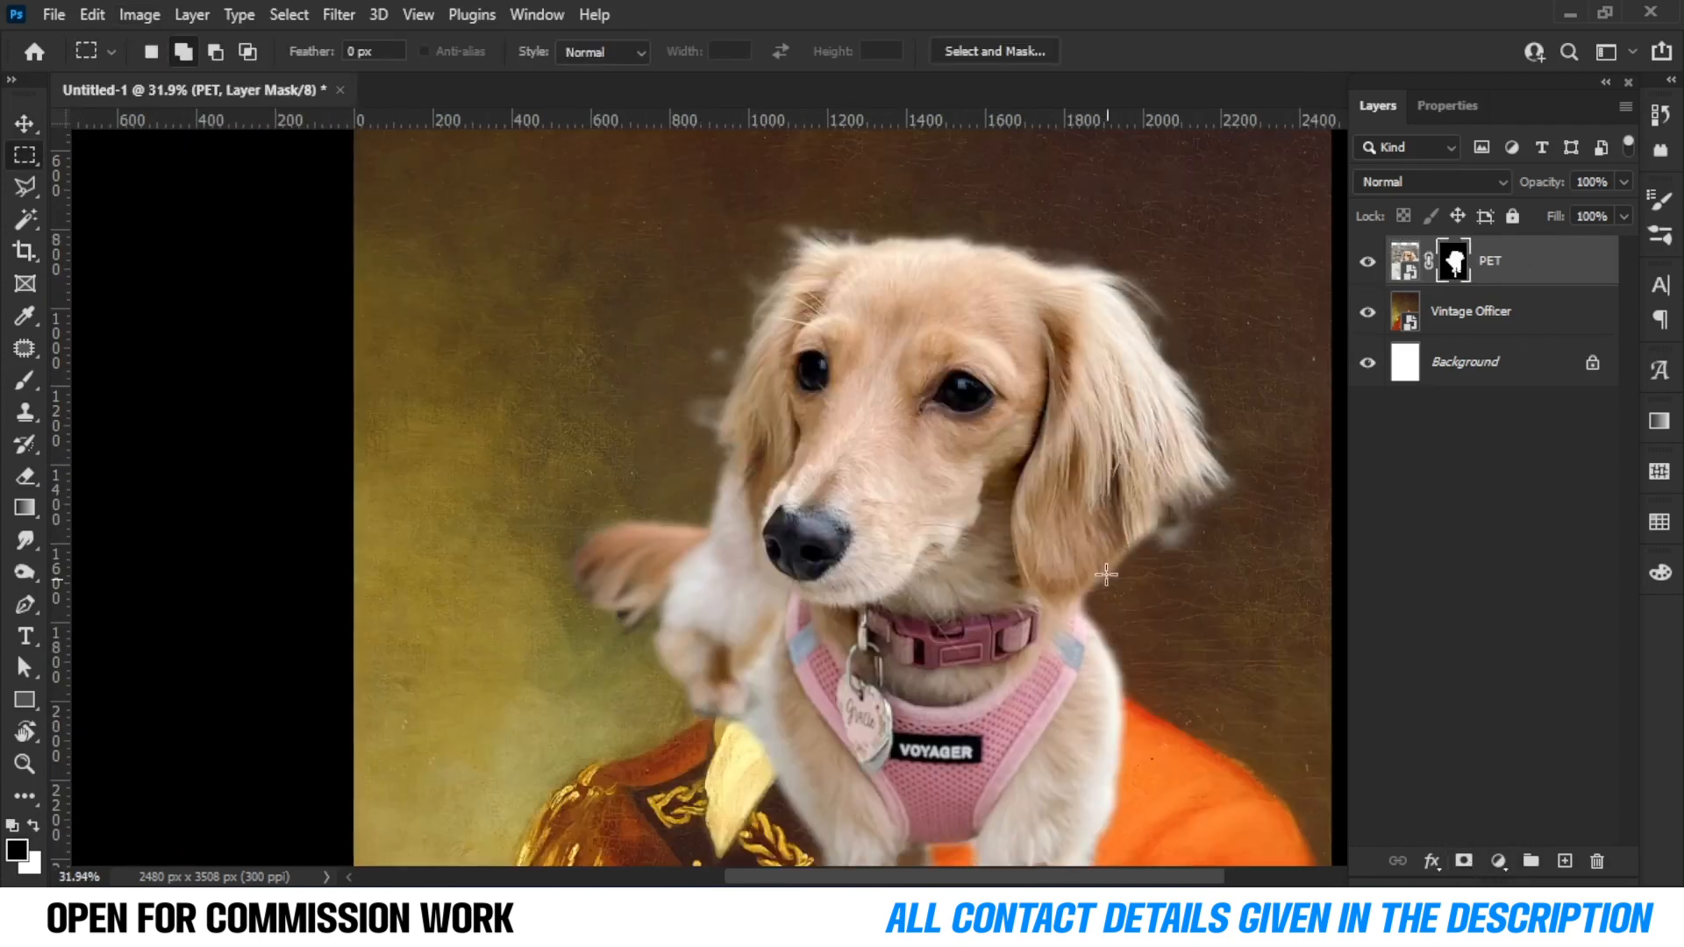
pyautogui.scroll(2, 699, 300)
pyautogui.scroll(1, 699, 299)
pyautogui.moveTo(961, 324); pyautogui.dragTo(517, 392)
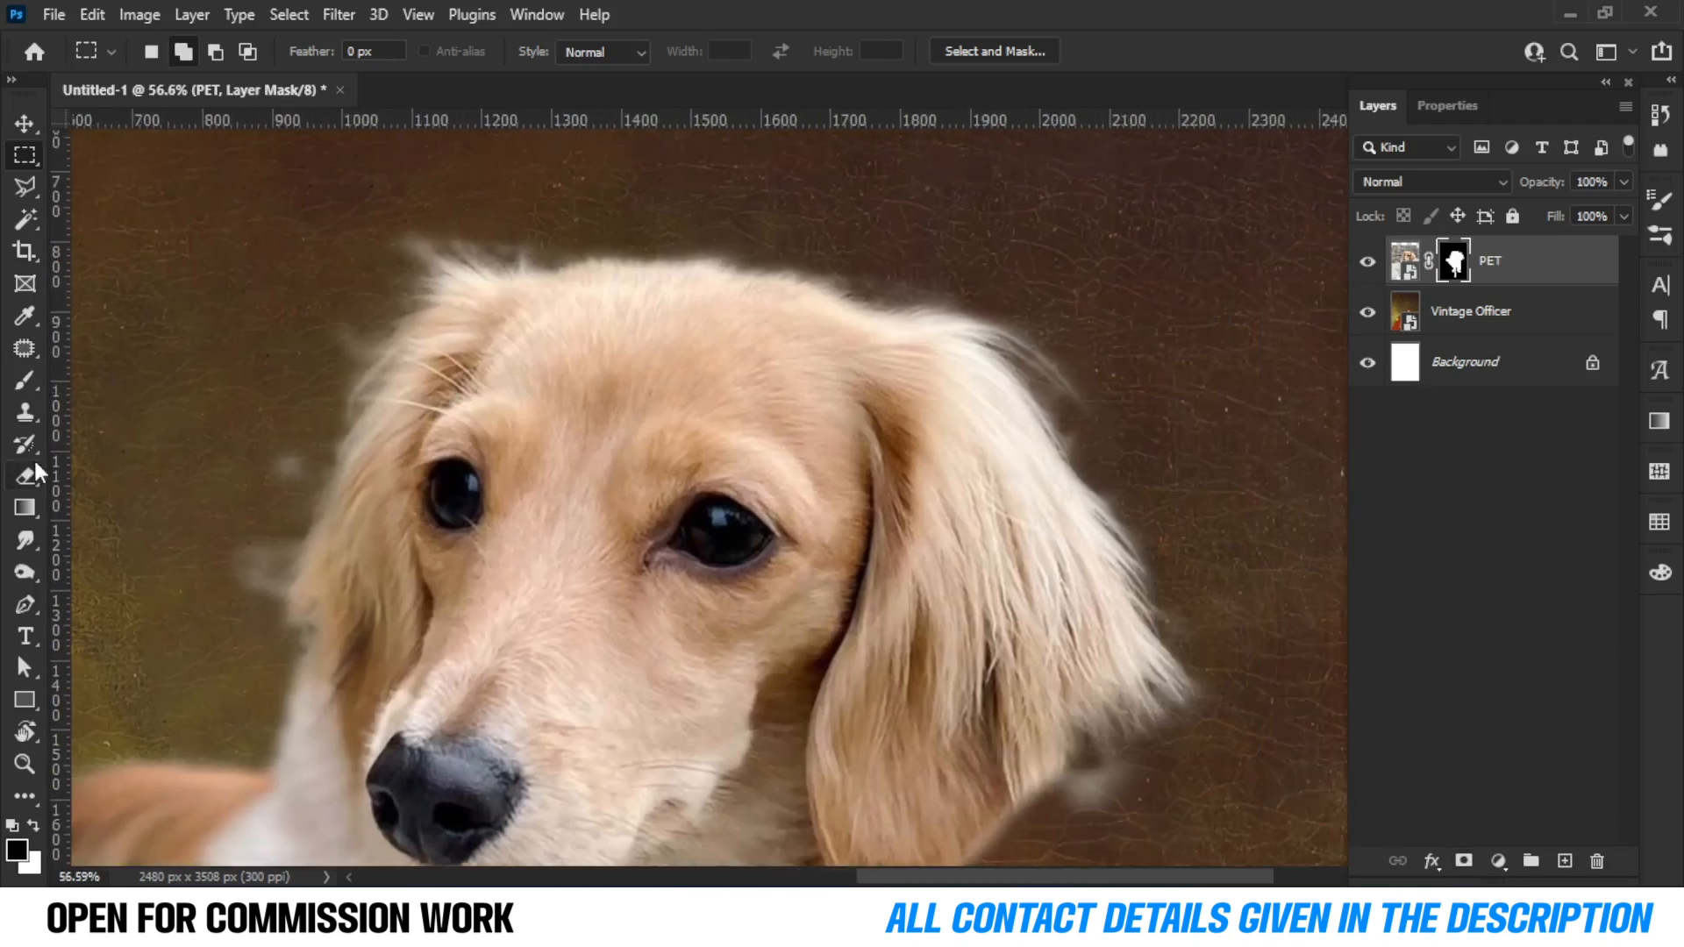
pyautogui.press('b')
pyautogui.rightClick(375, 260)
pyautogui.click(522, 566)
pyautogui.moveTo(348, 316)
pyautogui.keyDown('alt'); pyautogui.mouseDown()
pyautogui.moveTo(323, 319)
pyautogui.moveTo(346, 328)
pyautogui.moveTo(259, 531)
pyautogui.moveTo(301, 358)
pyautogui.moveTo(462, 222)
pyautogui.moveTo(542, 231)
pyautogui.moveTo(456, 201)
pyautogui.moveTo(711, 213)
pyautogui.mouseUp(); pyautogui.keyUp('alt')
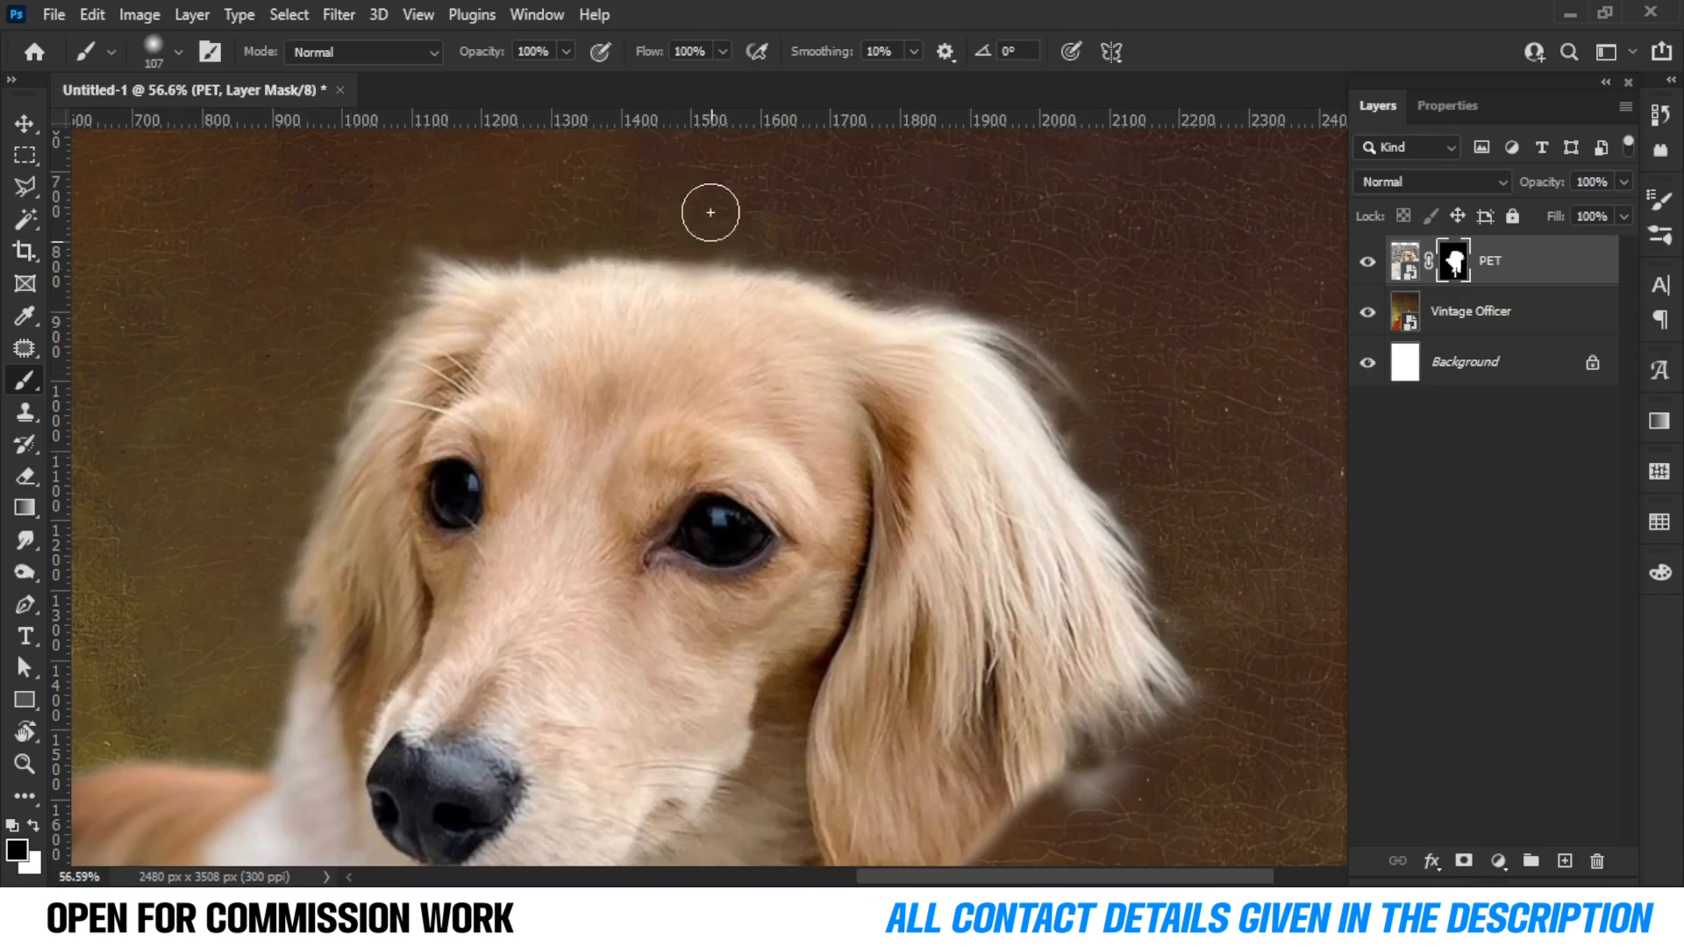
pyautogui.hscroll(3, 707, 242)
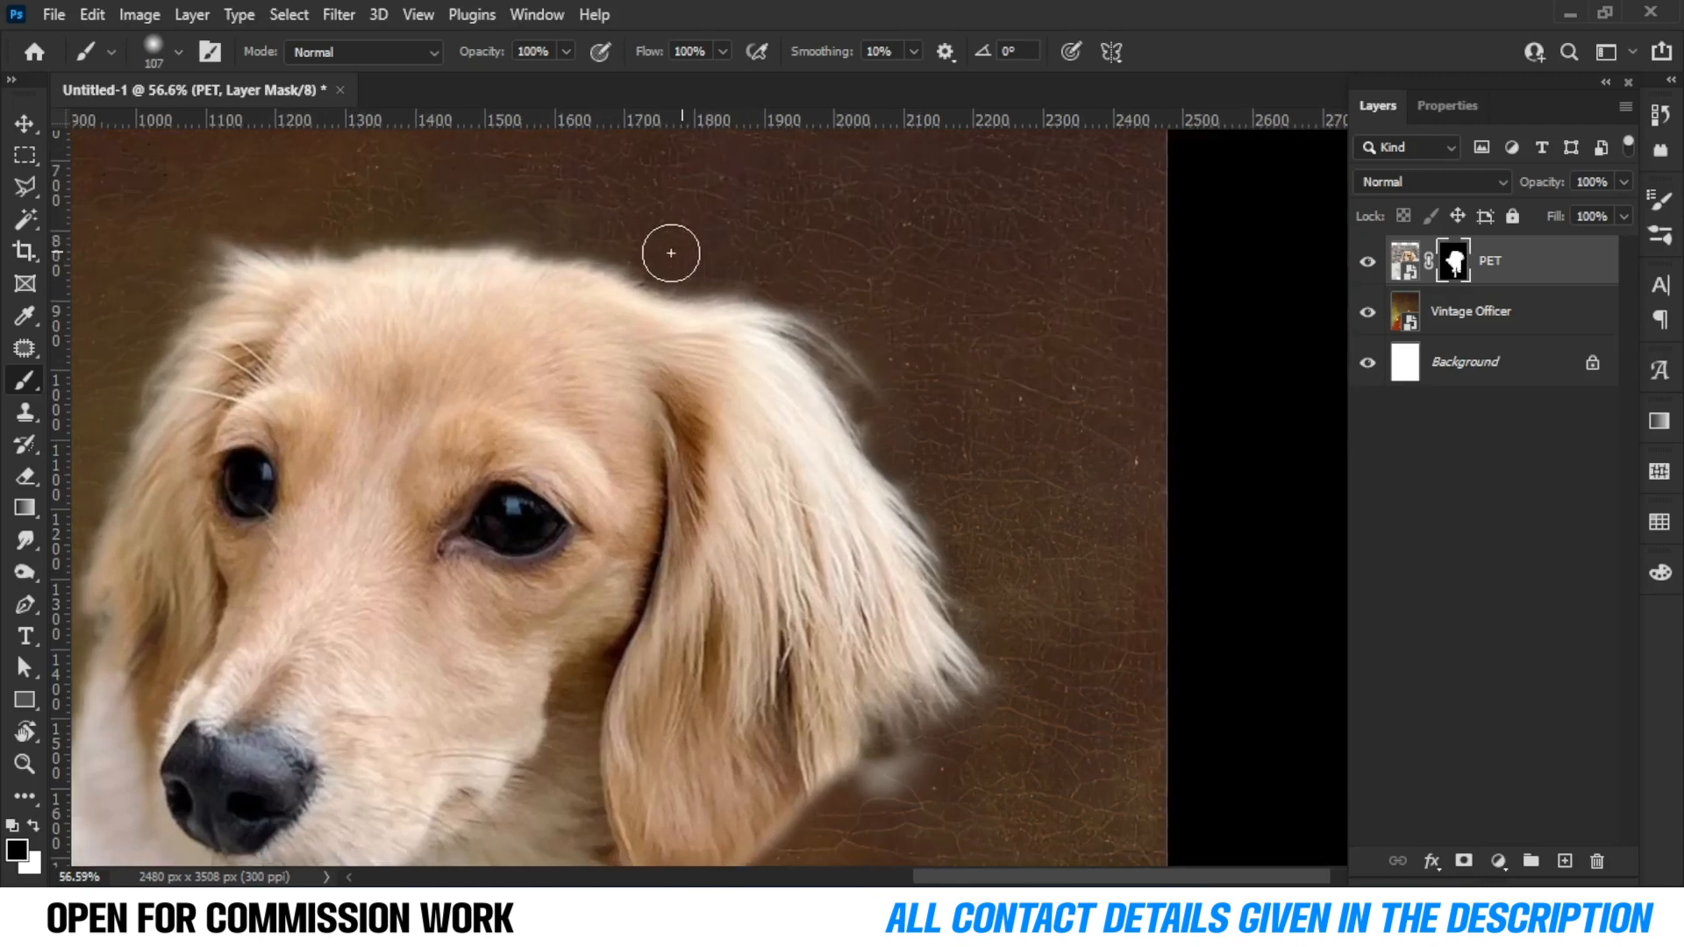
pyautogui.scroll(-3, 903, 403)
pyautogui.hscroll(2, 903, 403)
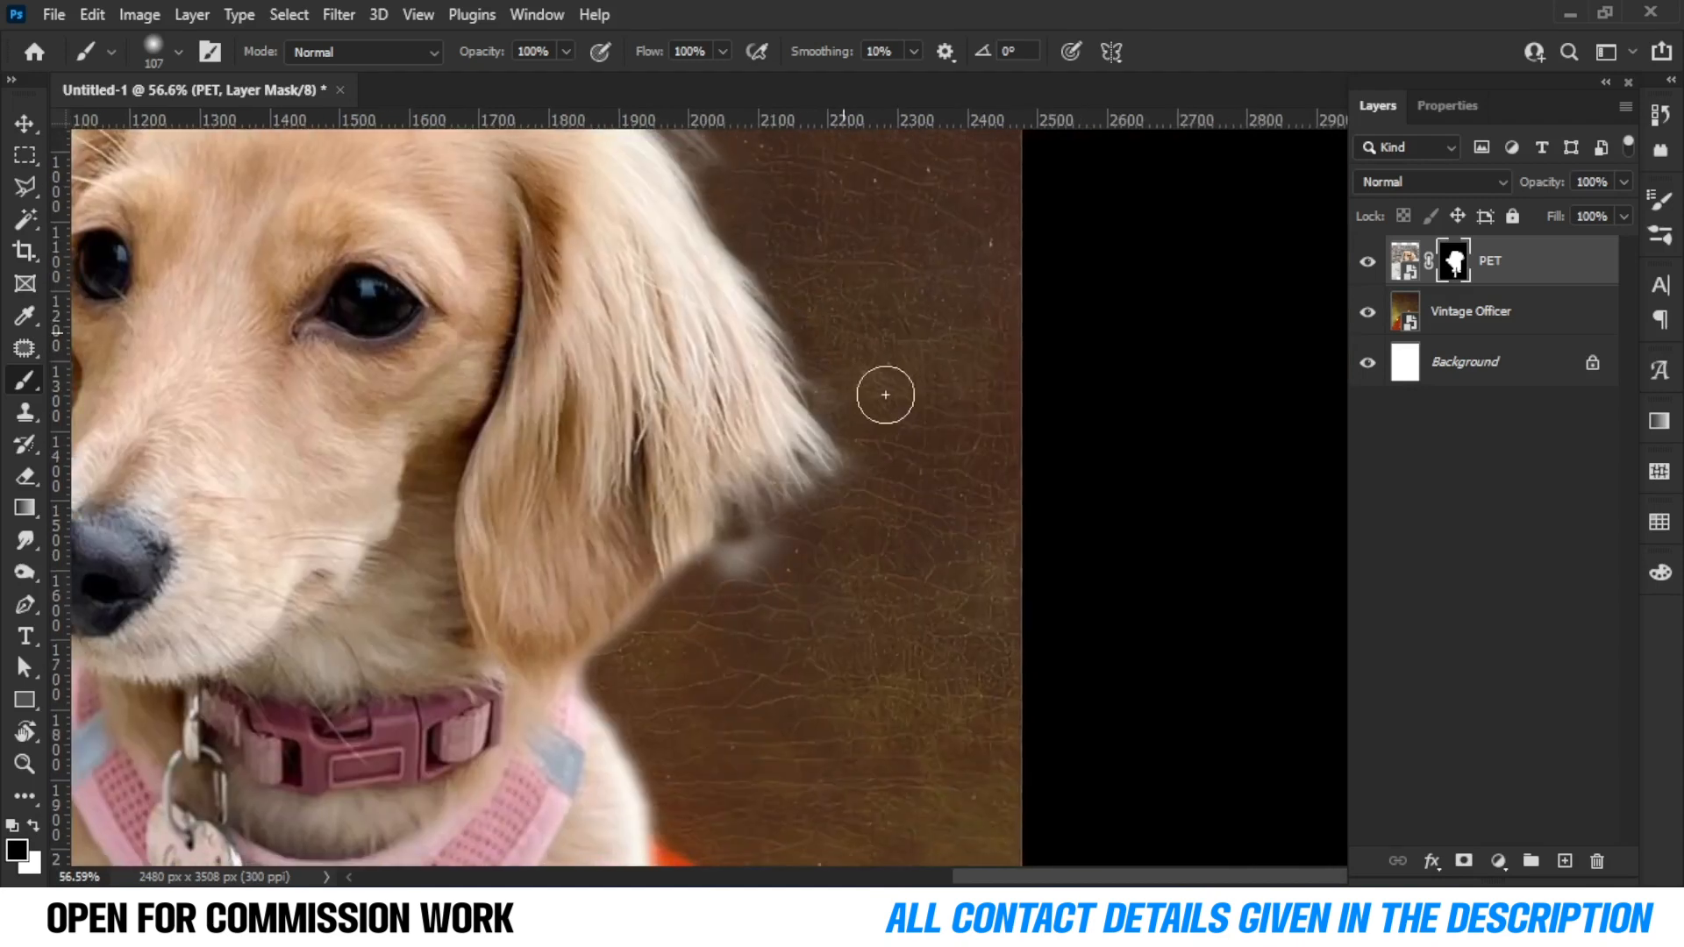
pyautogui.moveTo(762, 576); pyautogui.dragTo(892, 534)
pyautogui.scroll(-3, 865, 292)
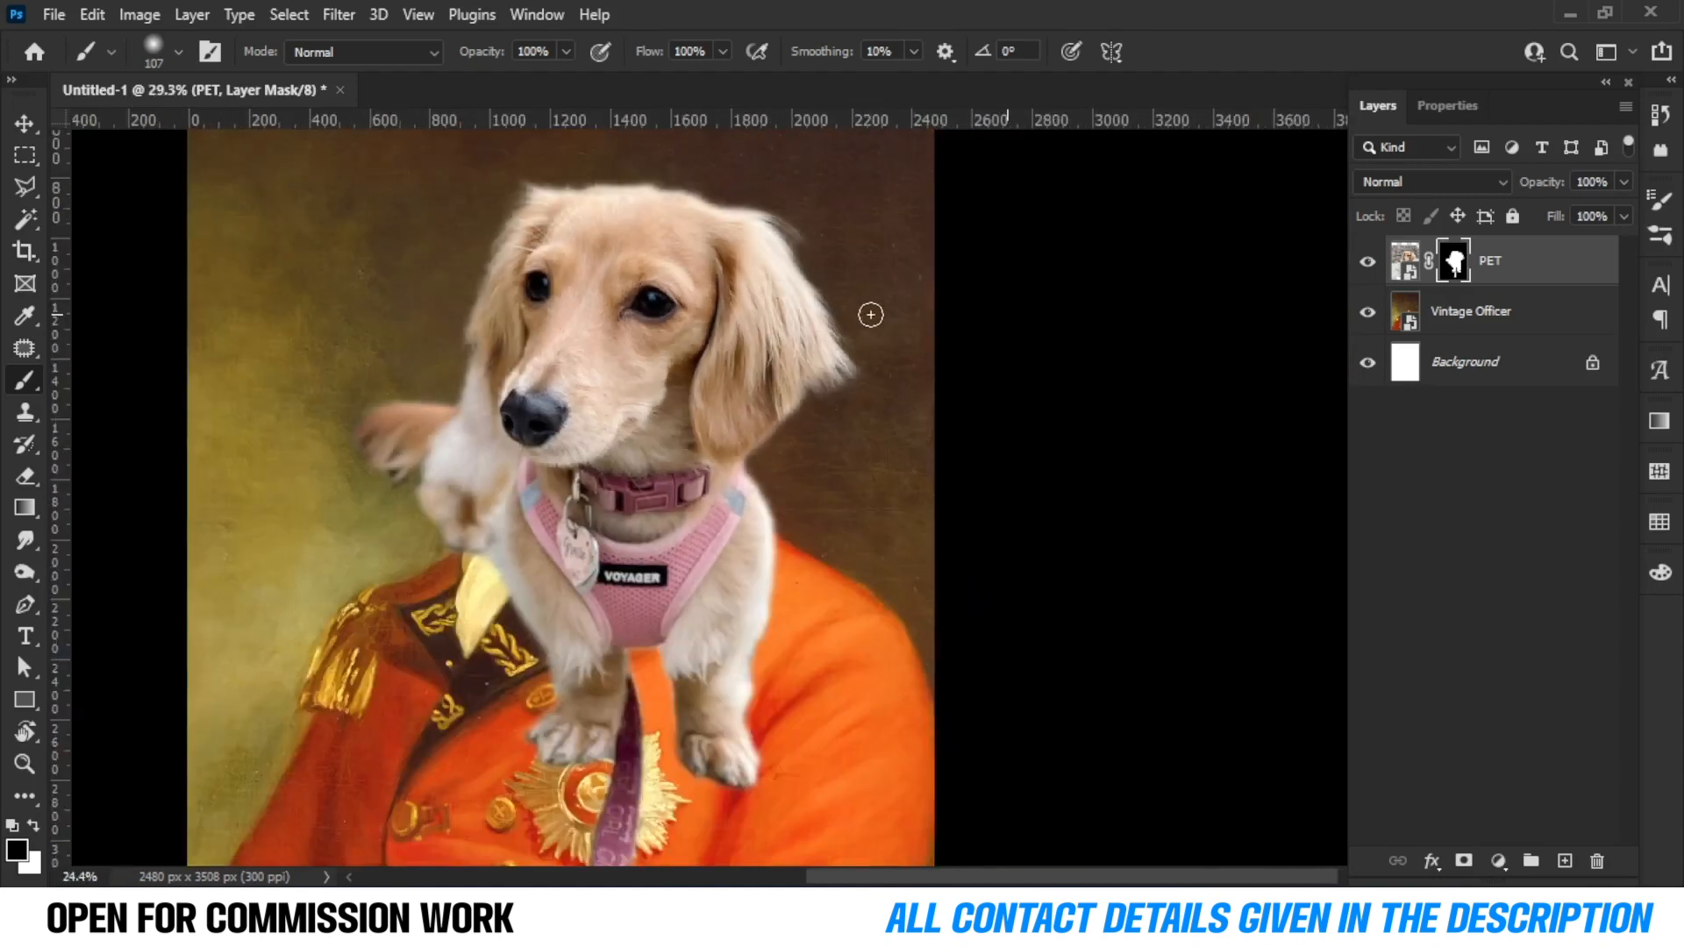
# Duplicate the PET layer as an unmasked PET copy and hide the original PET layer.
pyautogui.moveTo(1544, 287); pyautogui.dragTo(1565, 860)
pyautogui.rightClick(1556, 259)
pyautogui.click(1403, 256)
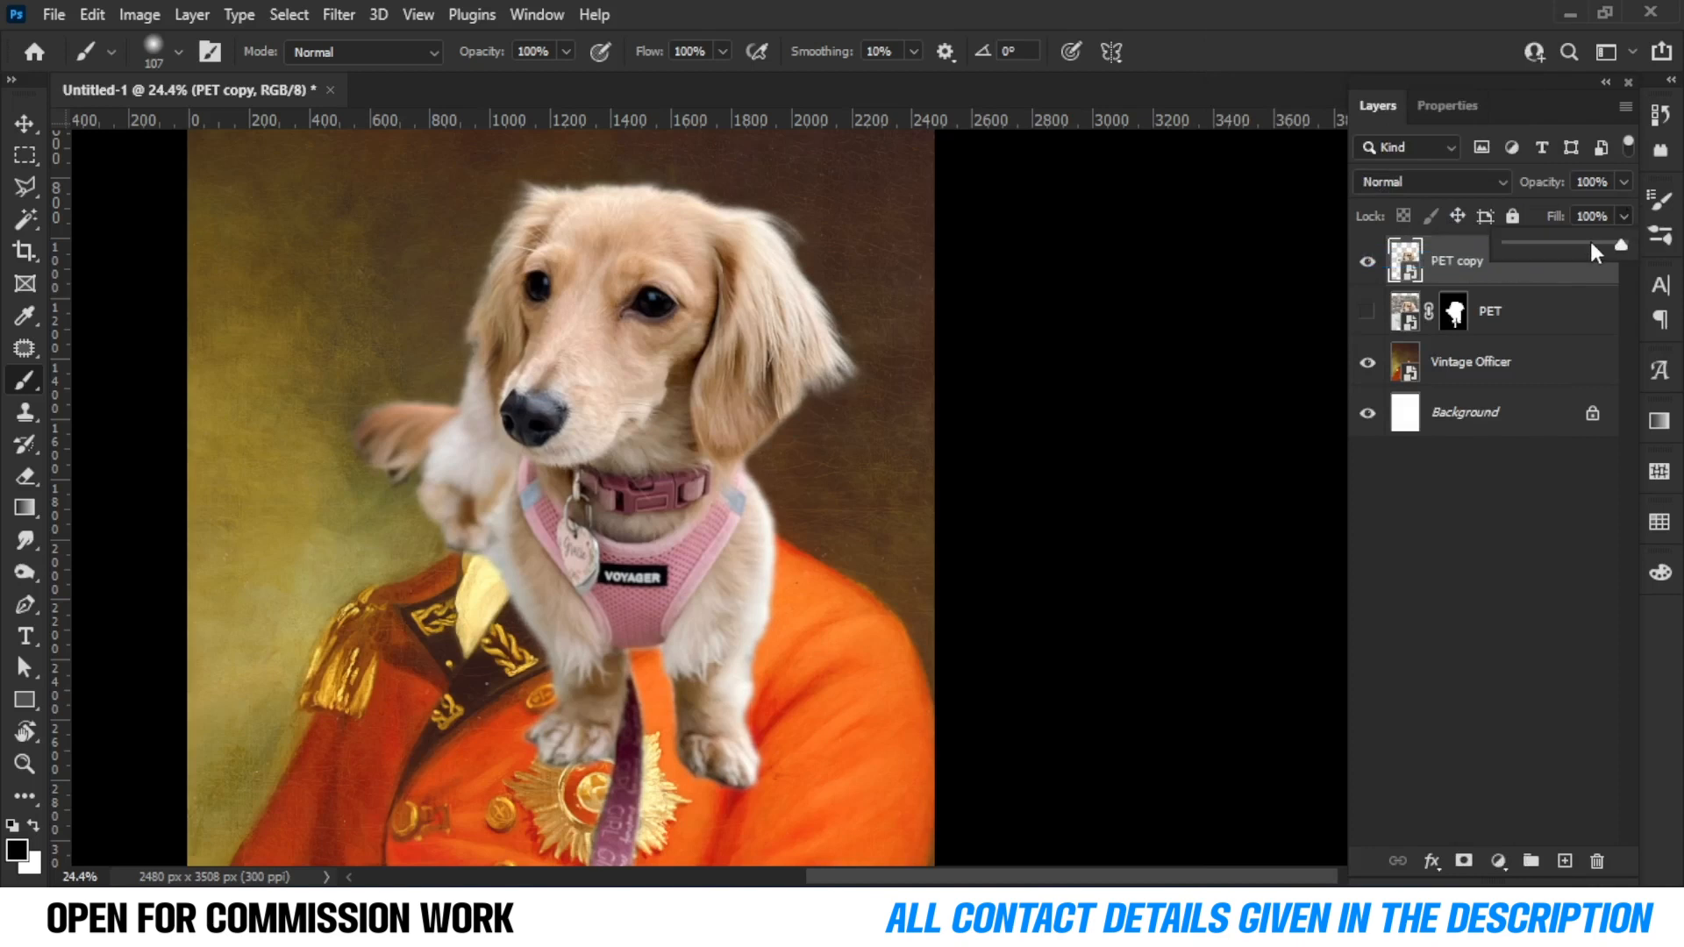
# Lower the PET copy layer's fill to 70%.
pyautogui.click(1590, 246)
pyautogui.moveTo(1575, 249); pyautogui.dragTo(1585, 249)
pyautogui.write('70')
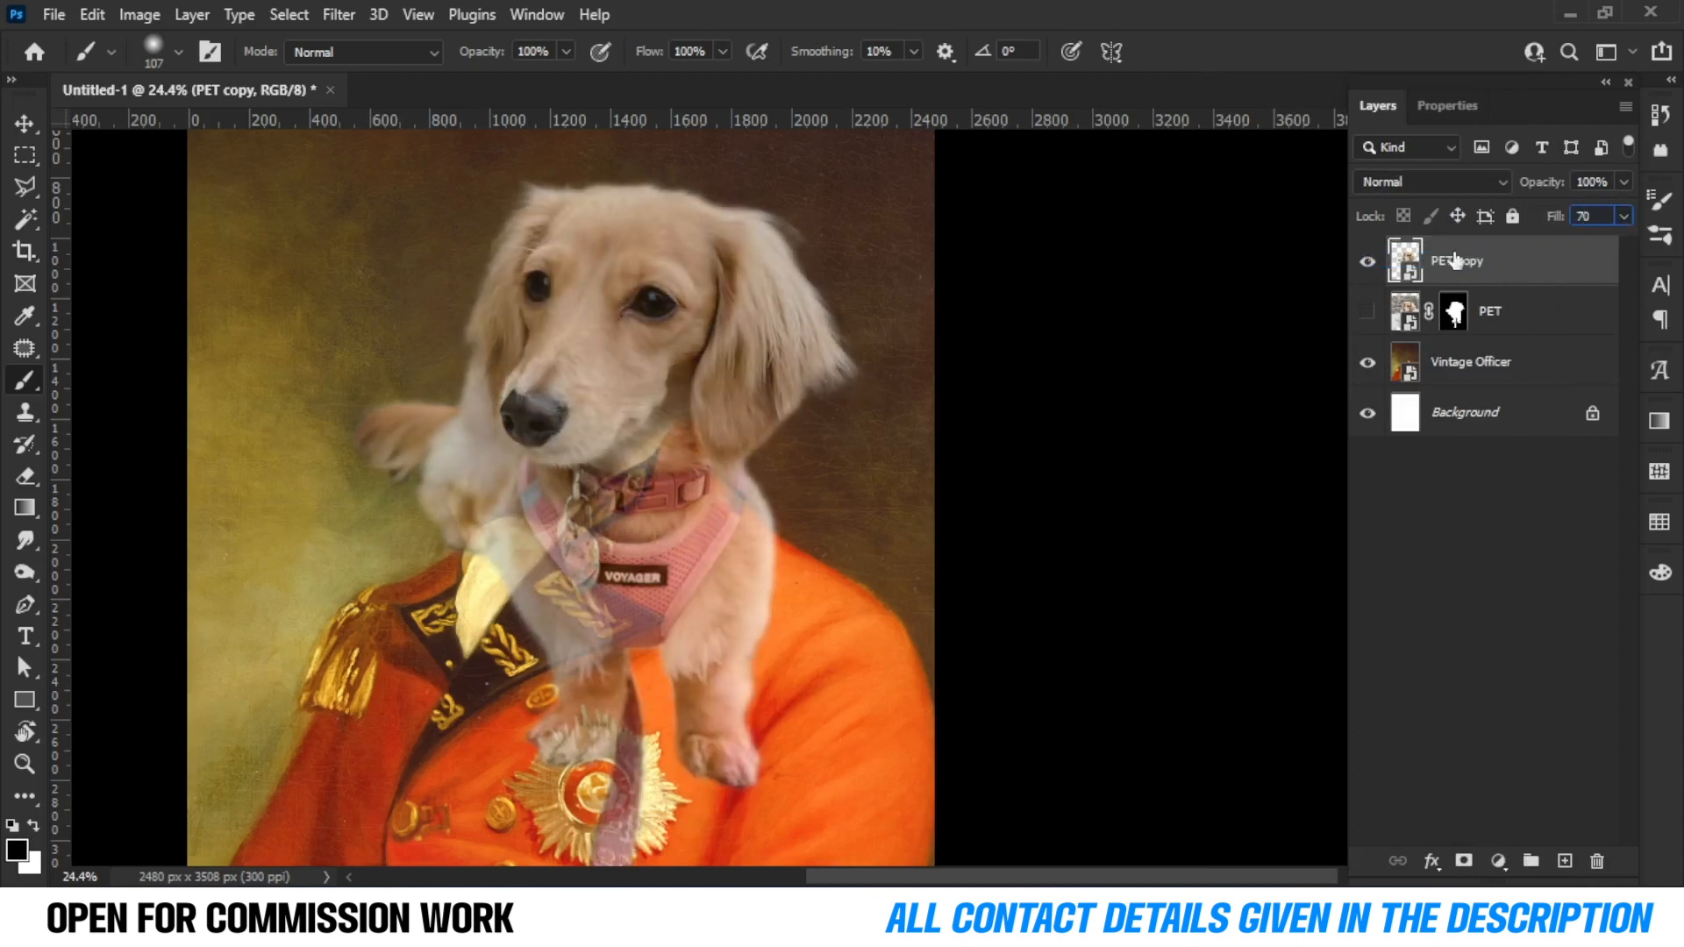
pyautogui.press('Return')
# Free transform the PET copy, stretching it slightly wider and moving it down to align with the uniform.
pyautogui.press('v')
pyautogui.hotkey('ctrl', 't')
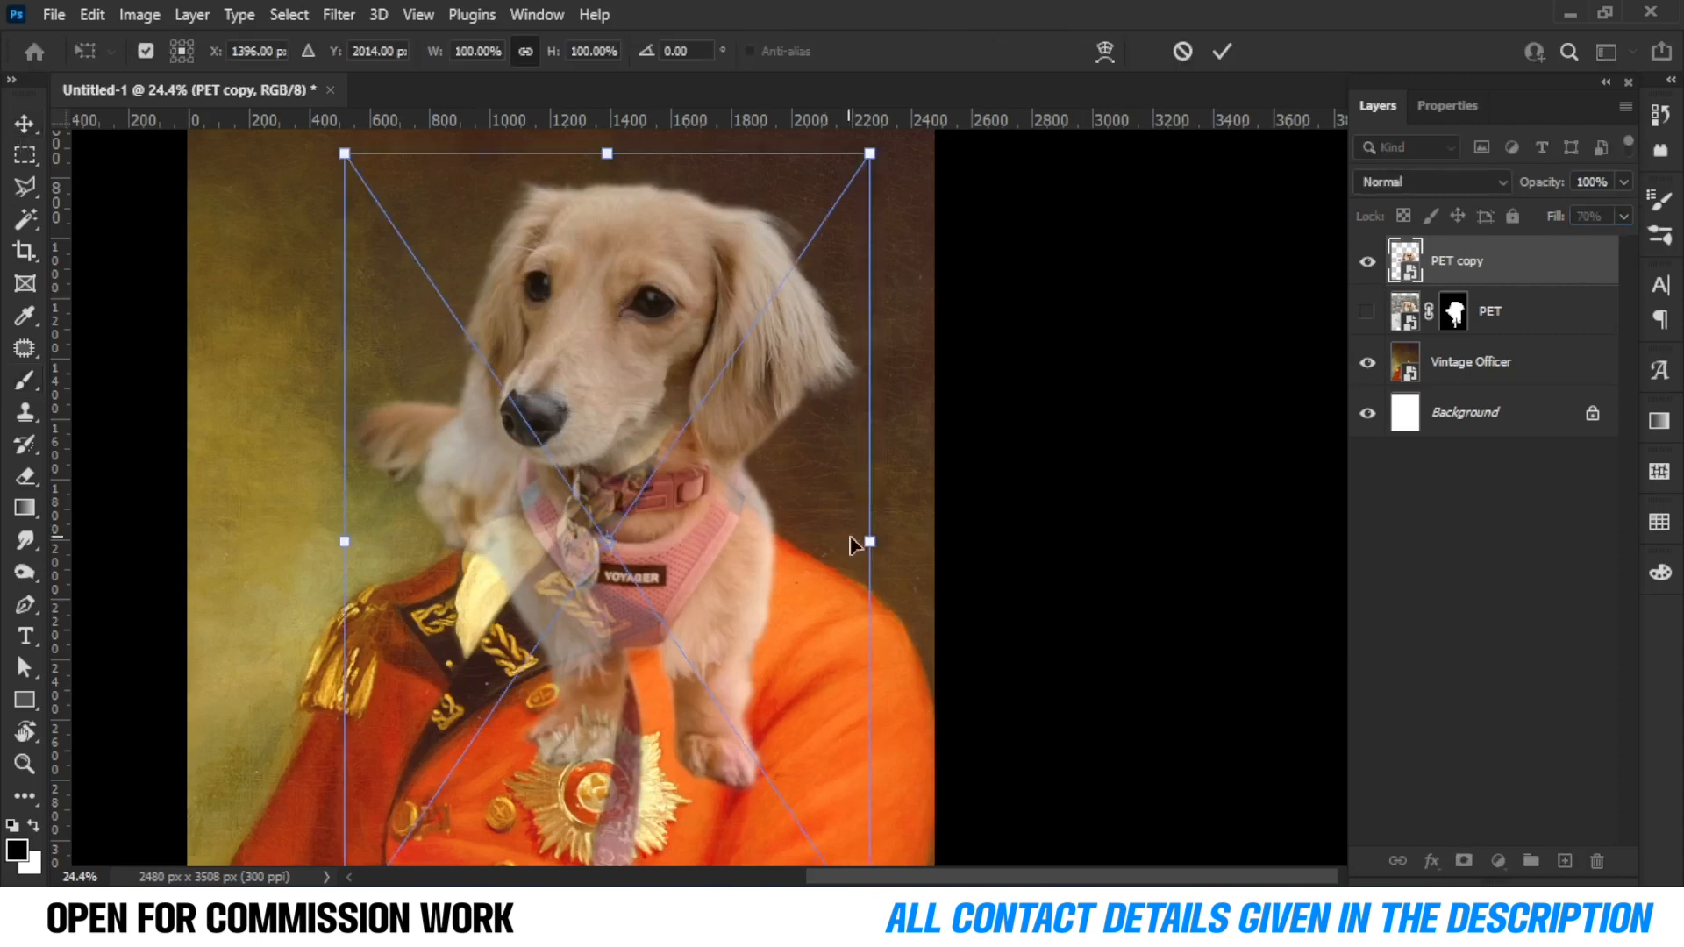
pyautogui.moveTo(872, 541); pyautogui.dragTo(918, 545)
pyautogui.moveTo(604, 384); pyautogui.dragTo(592, 444)
pyautogui.scroll(-5, 594, 444)
pyautogui.scroll(4, 594, 444)
pyautogui.press('Return')
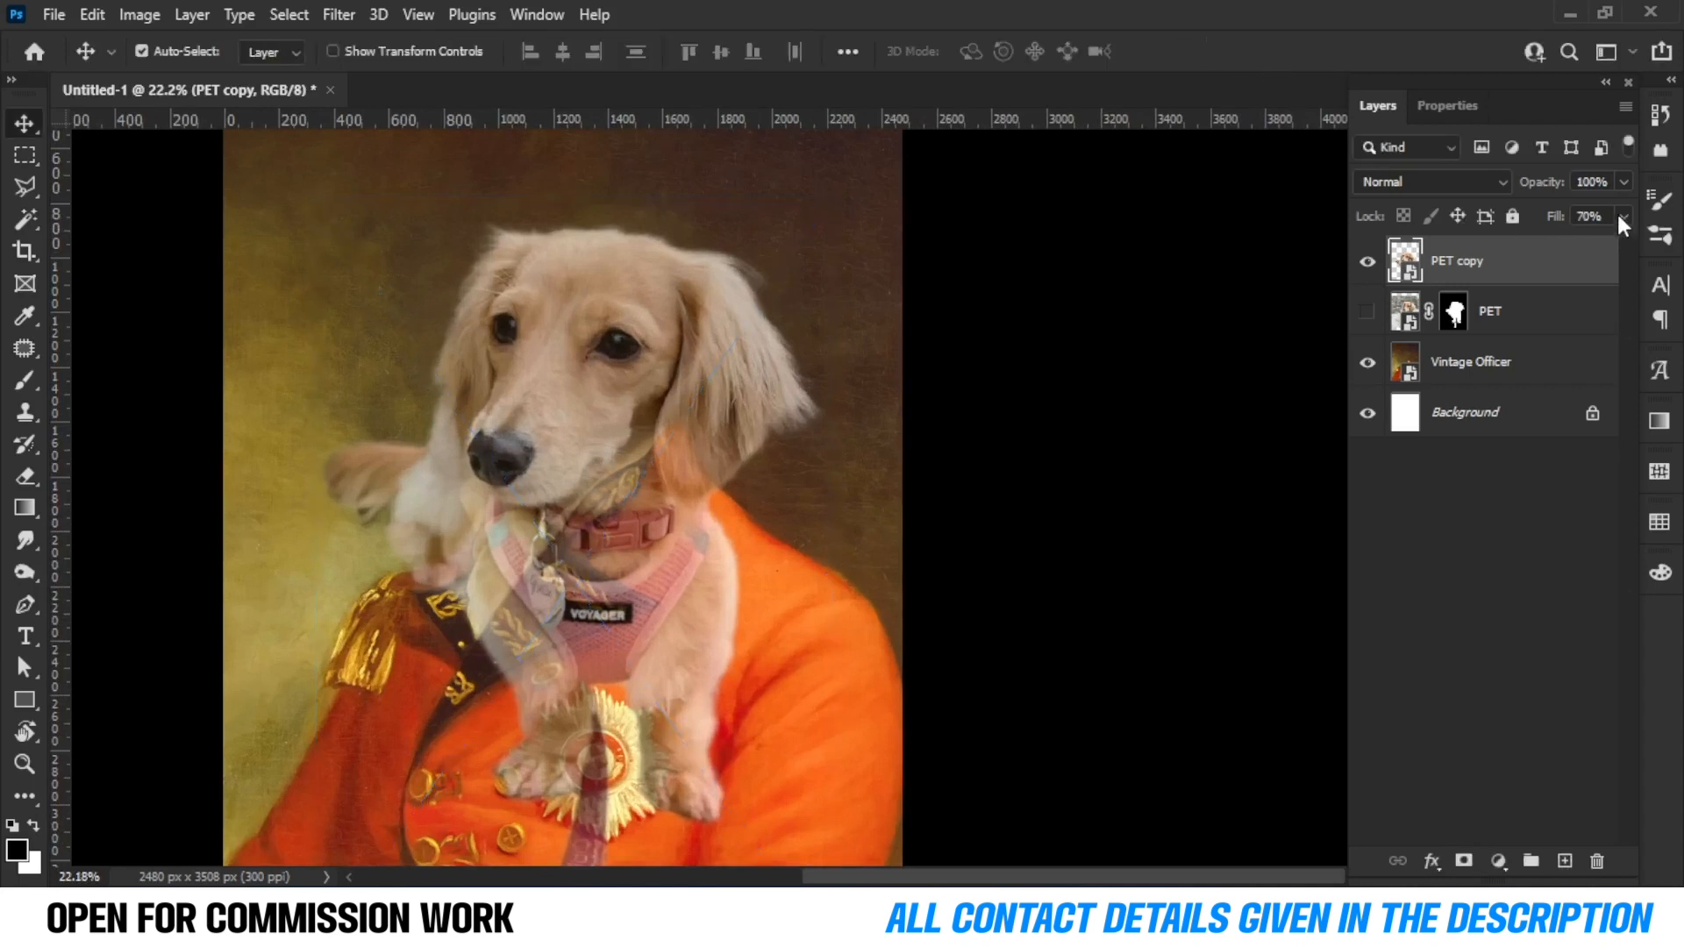
# Restore the PET copy's fill to 100% and add a layer mask to it.
pyautogui.click(1623, 215)
pyautogui.moveTo(1592, 242); pyautogui.dragTo(1620, 245)
pyautogui.click(1590, 300)
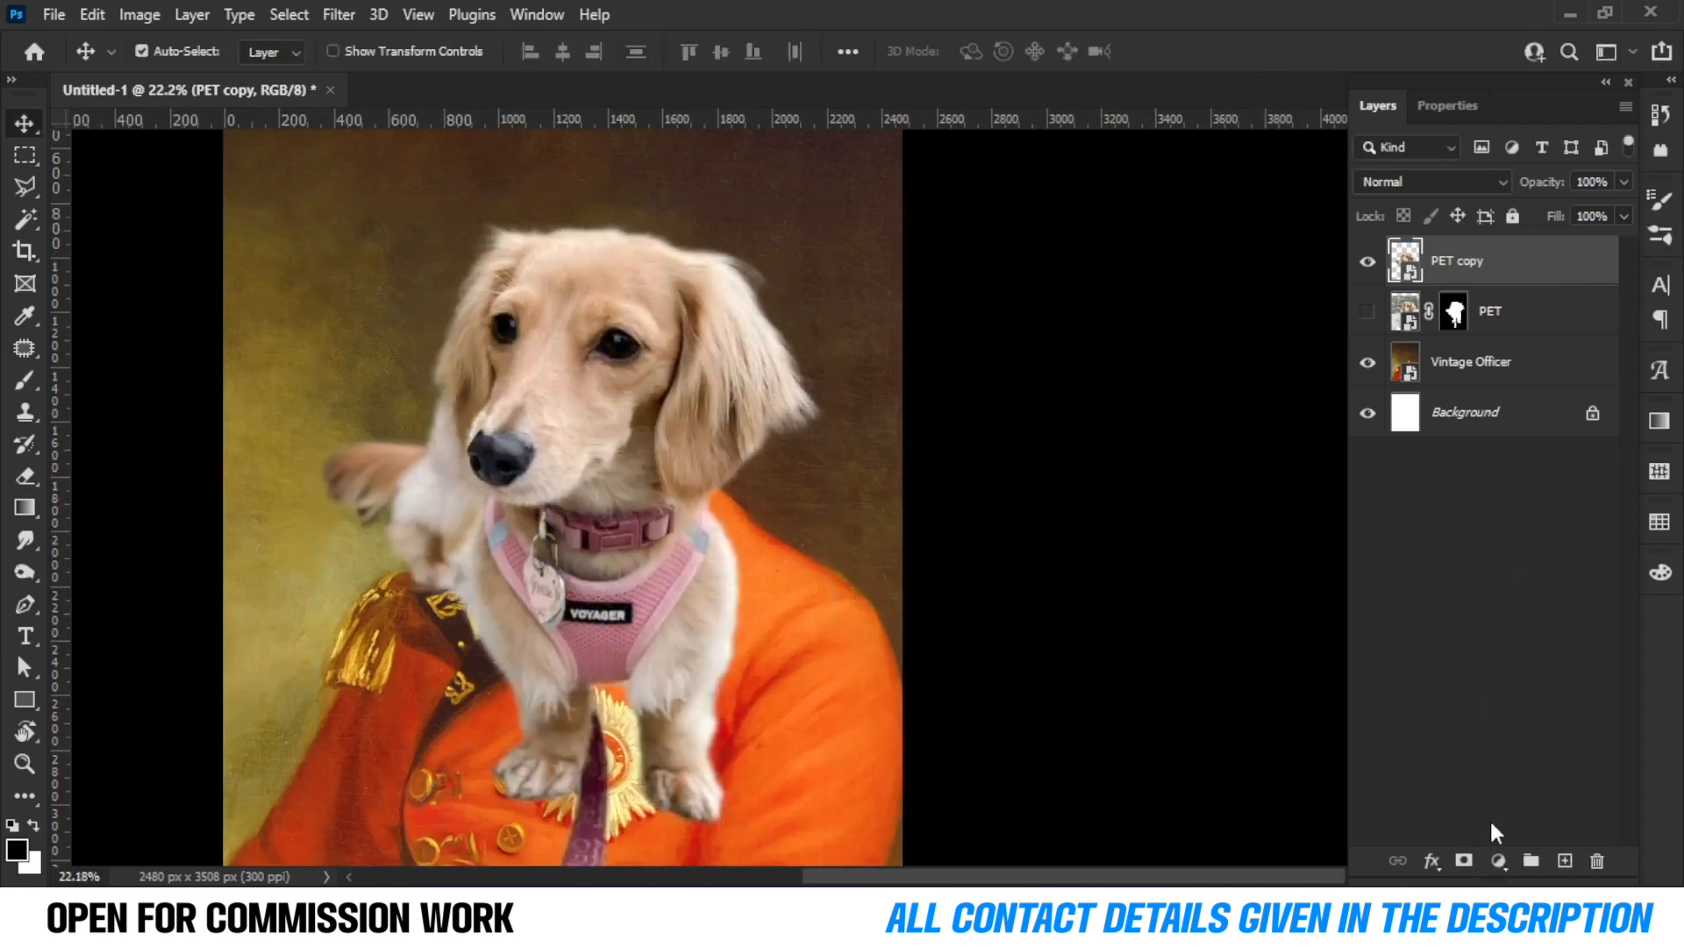
pyautogui.click(1462, 861)
pyautogui.click(1405, 260)
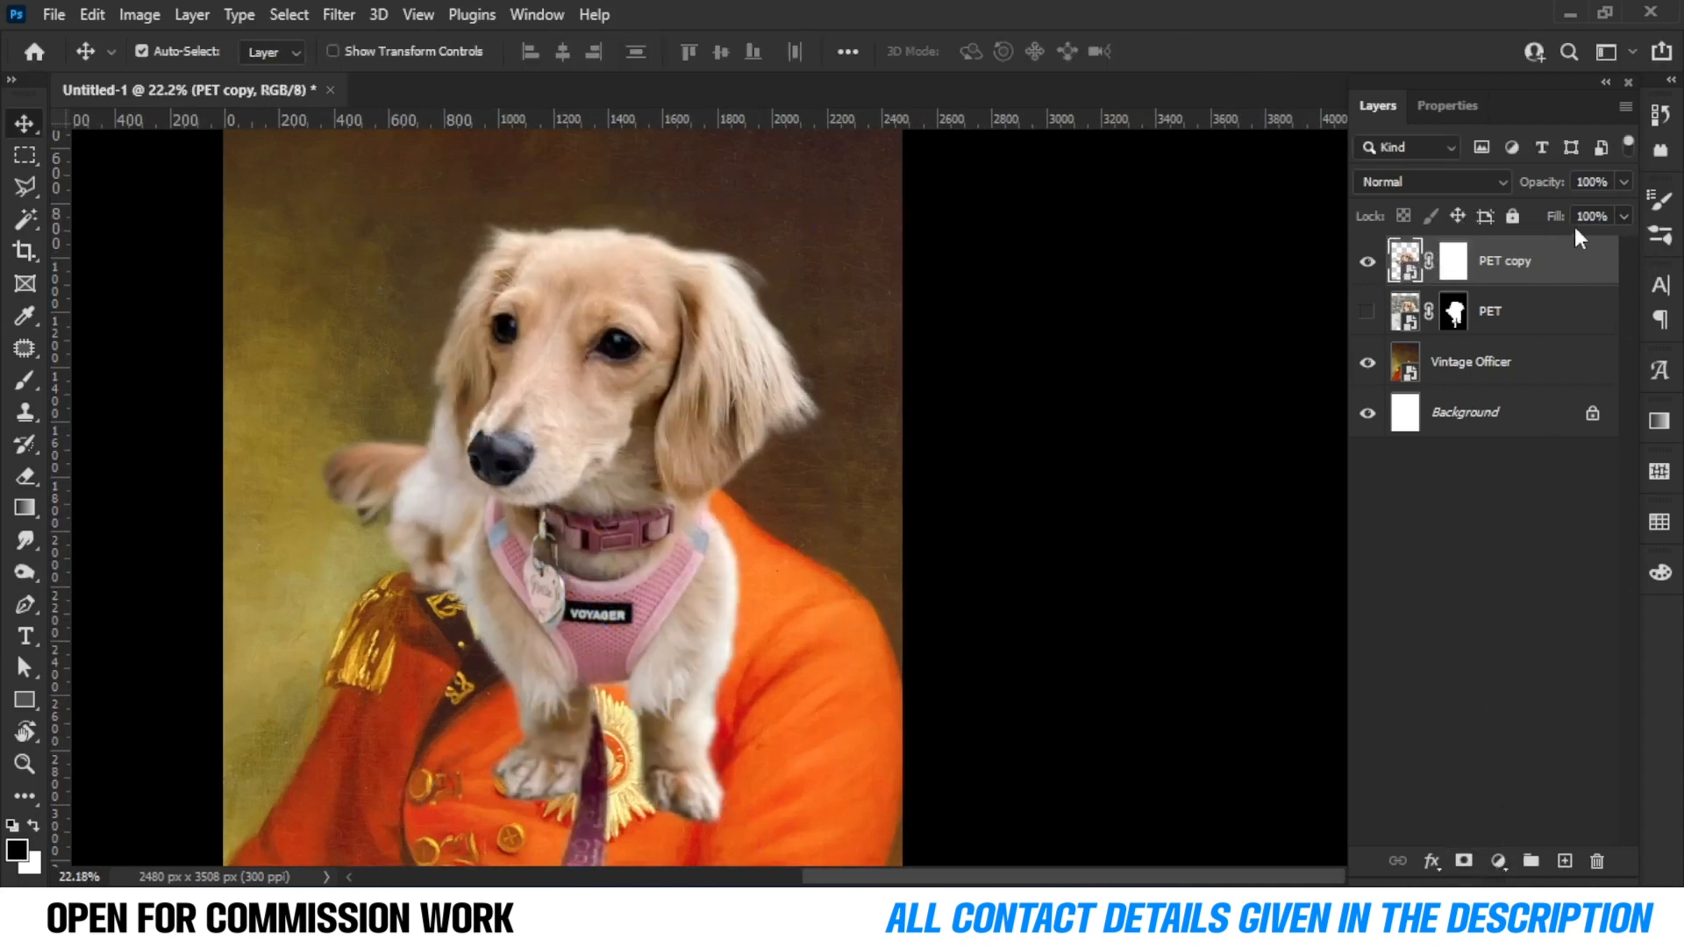
# Lower the PET copy's fill to 60% to see the uniform underneath.
pyautogui.moveTo(1596, 246); pyautogui.dragTo(1568, 245)
pyautogui.scroll(5, 781, 455)
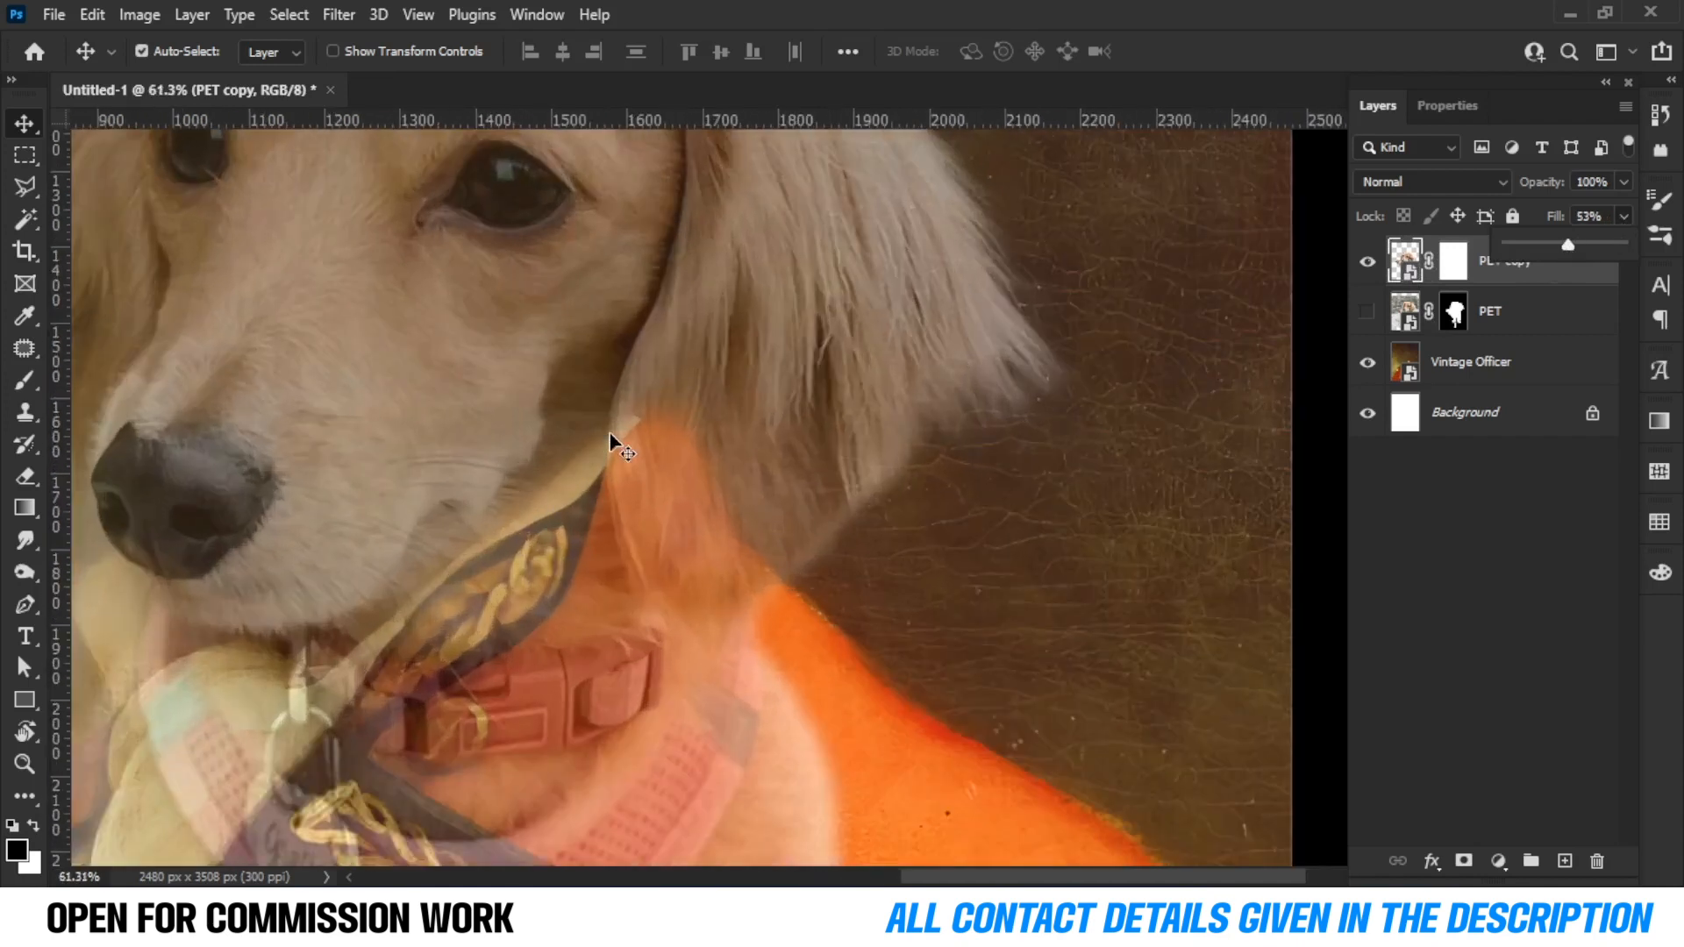
pyautogui.scroll(-4, 610, 438)
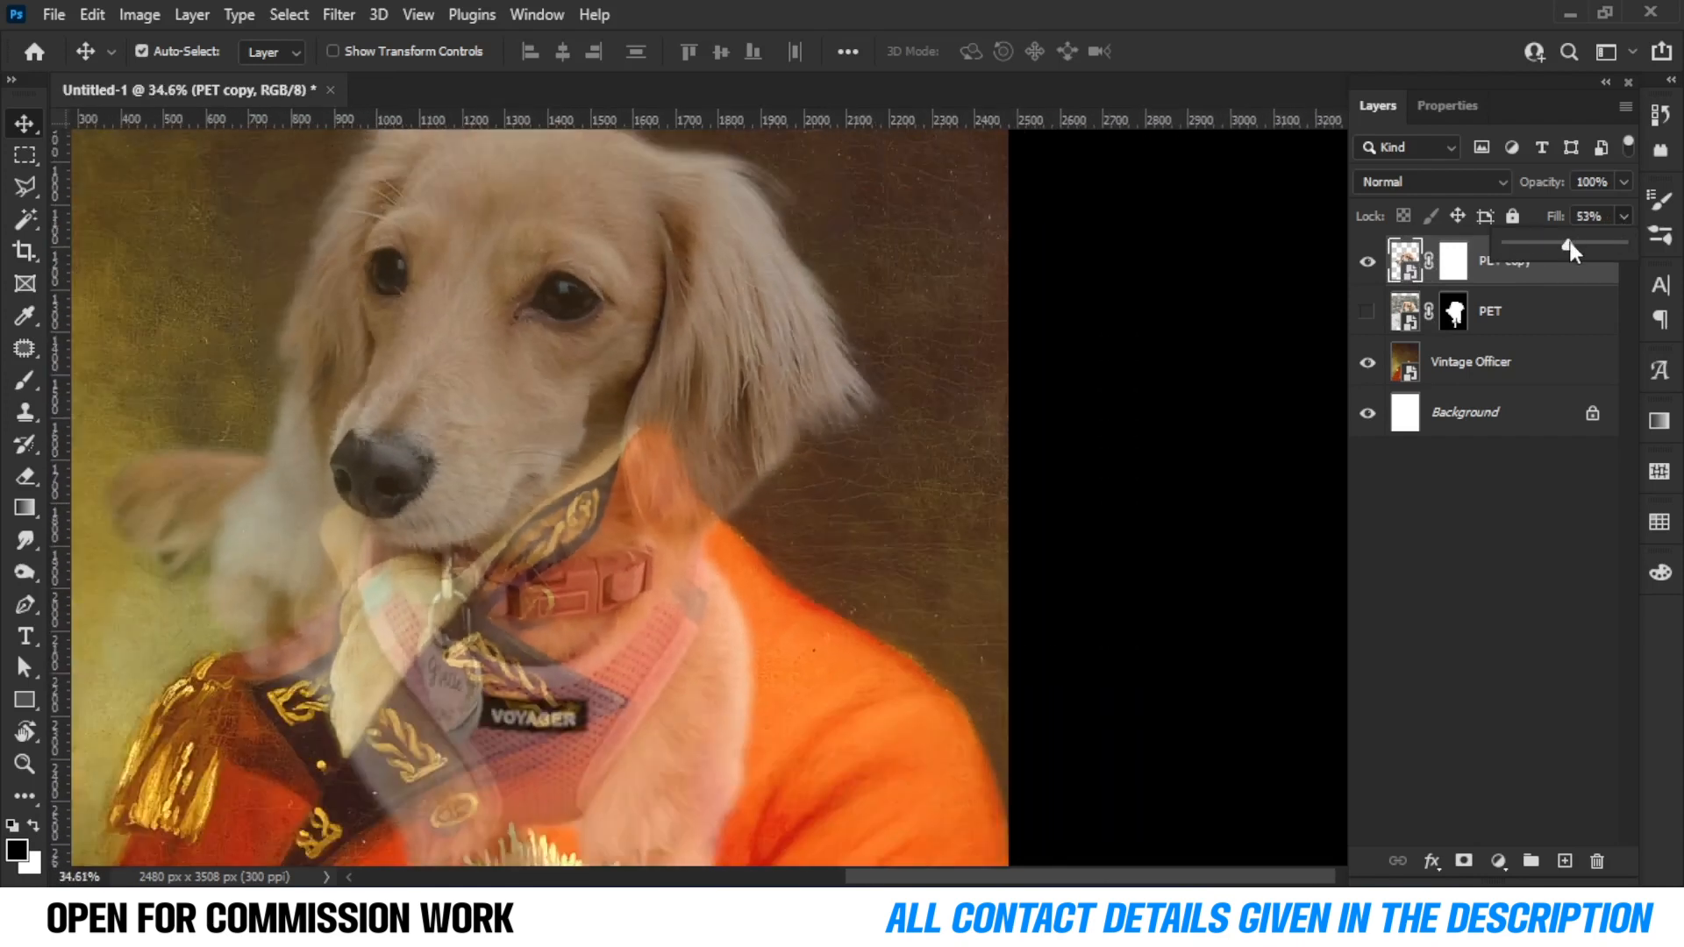
pyautogui.moveTo(1570, 249); pyautogui.dragTo(1590, 256)
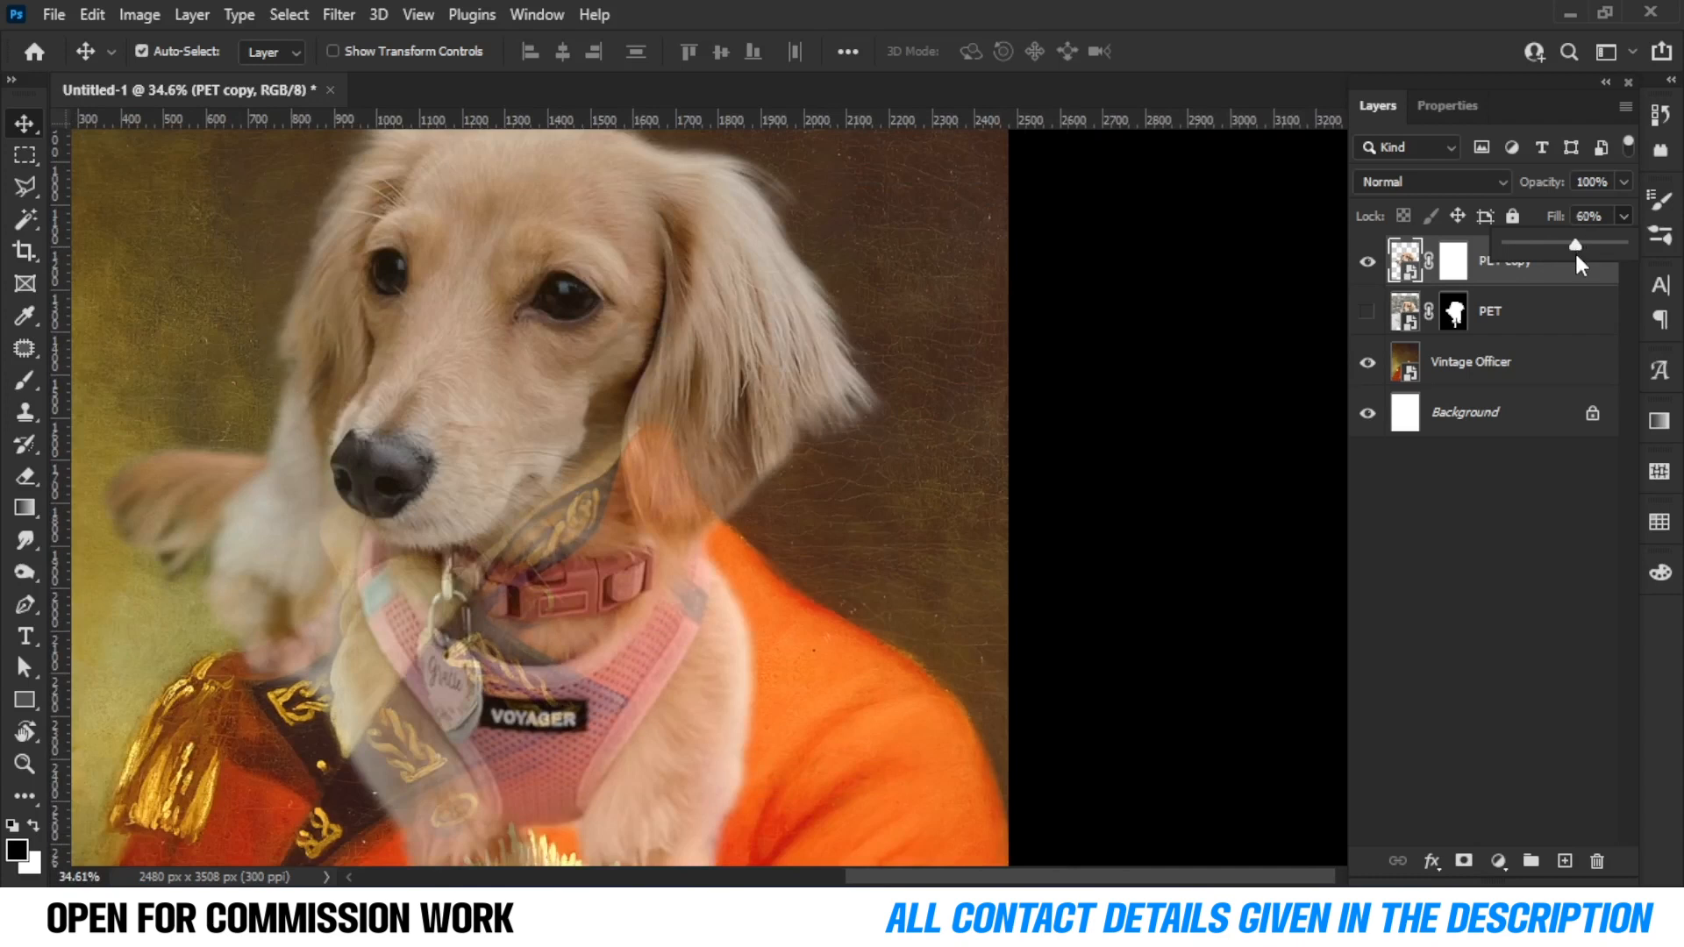
# Brush black on the PET copy's mask to hide parts of the dog's paw and chest.
pyautogui.scroll(3, 263, 395)
pyautogui.press('b')
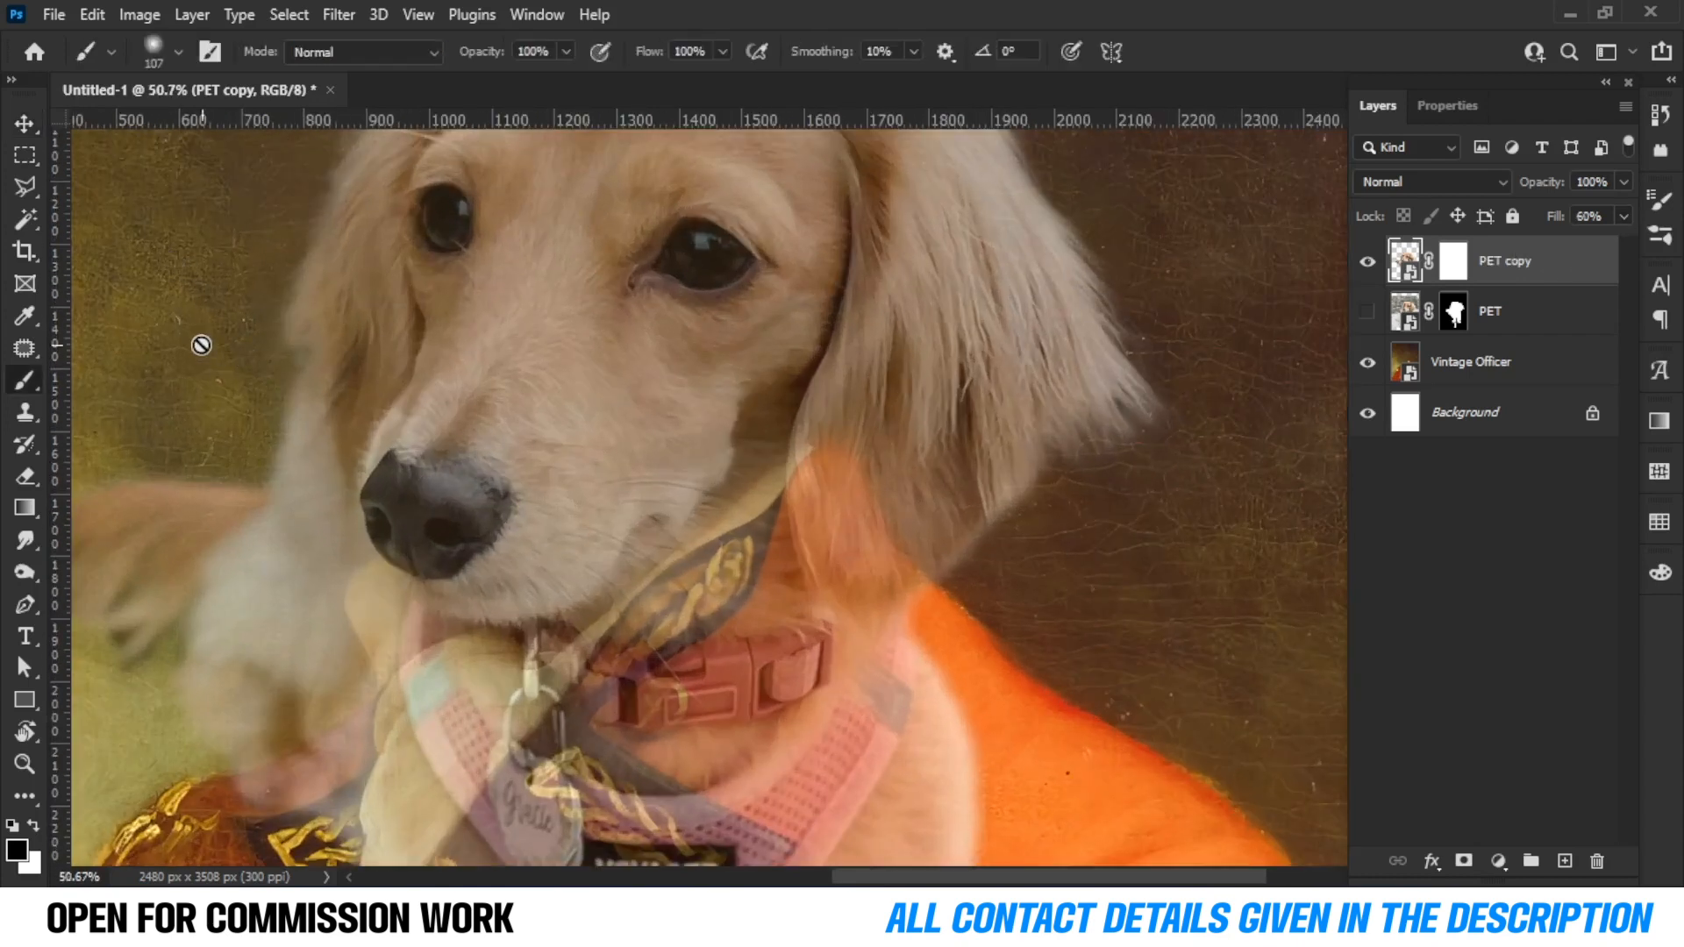
pyautogui.click(1453, 261)
pyautogui.moveTo(255, 303)
pyautogui.mouseDown()
pyautogui.moveTo(286, 357)
pyautogui.moveTo(349, 609)
pyautogui.moveTo(259, 485)
pyautogui.mouseUp()
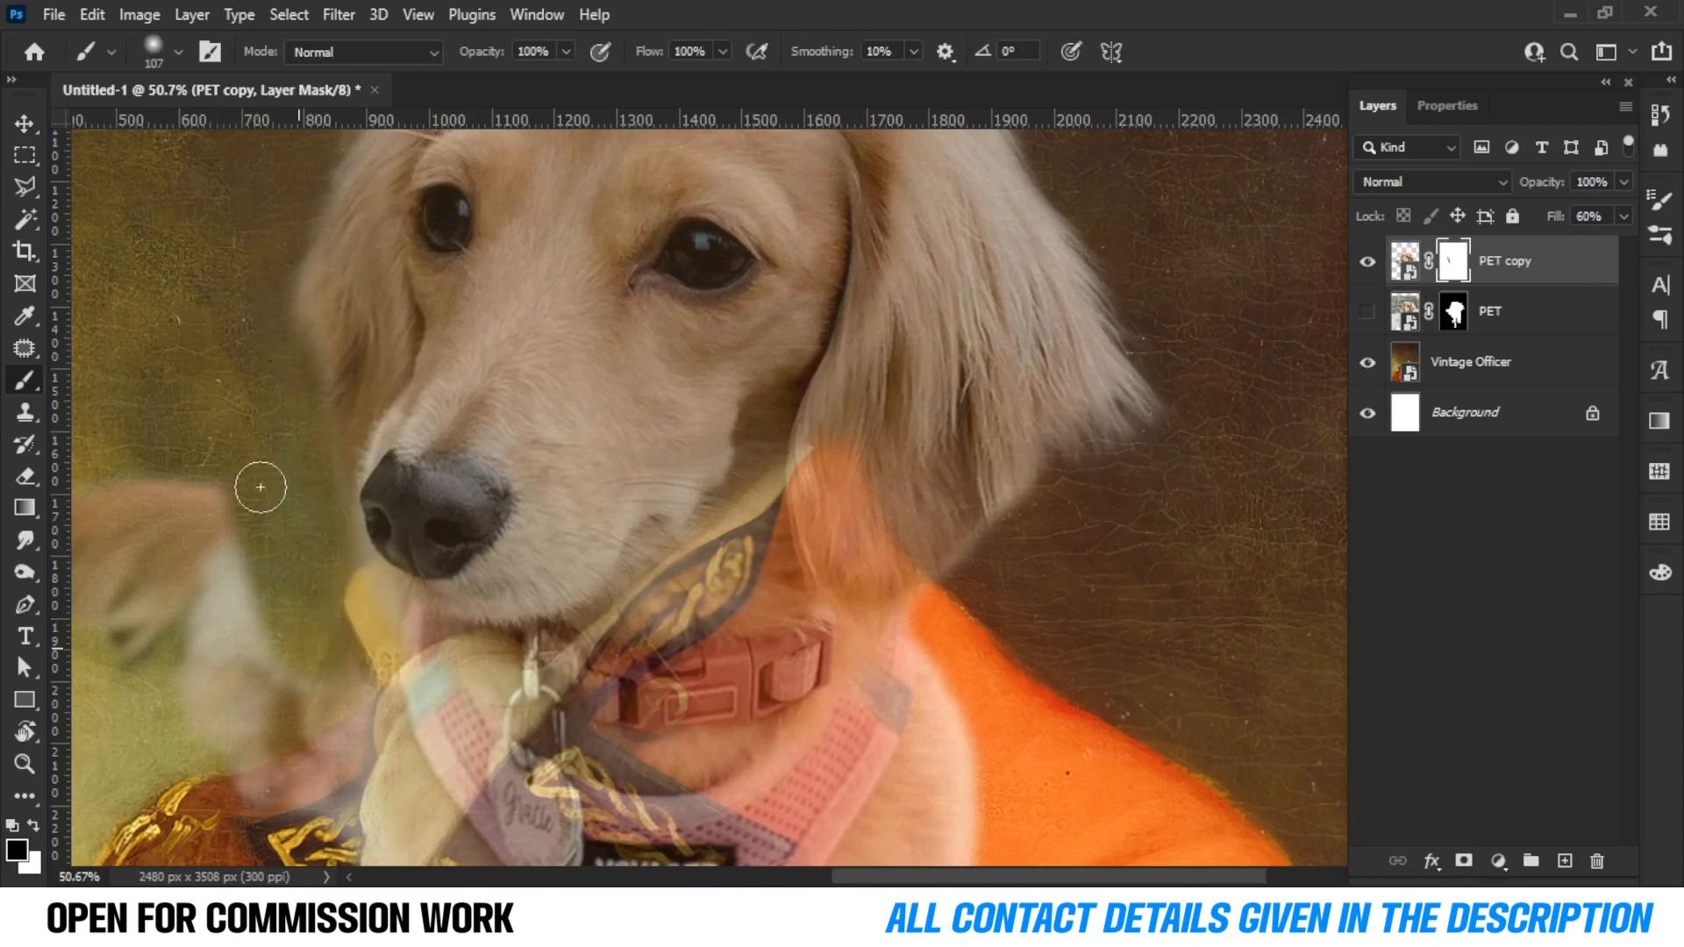
pyautogui.scroll(-3, 275, 356)
pyautogui.moveTo(363, 393)
pyautogui.mouseDown()
pyautogui.moveTo(528, 460)
pyautogui.moveTo(725, 346)
pyautogui.moveTo(503, 356)
pyautogui.moveTo(529, 334)
pyautogui.moveTo(696, 559)
pyautogui.moveTo(603, 484)
pyautogui.moveTo(465, 439)
pyautogui.mouseUp()
pyautogui.moveTo(424, 365)
pyautogui.mouseDown()
pyautogui.moveTo(555, 369)
pyautogui.moveTo(602, 504)
pyautogui.moveTo(534, 649)
pyautogui.mouseUp()
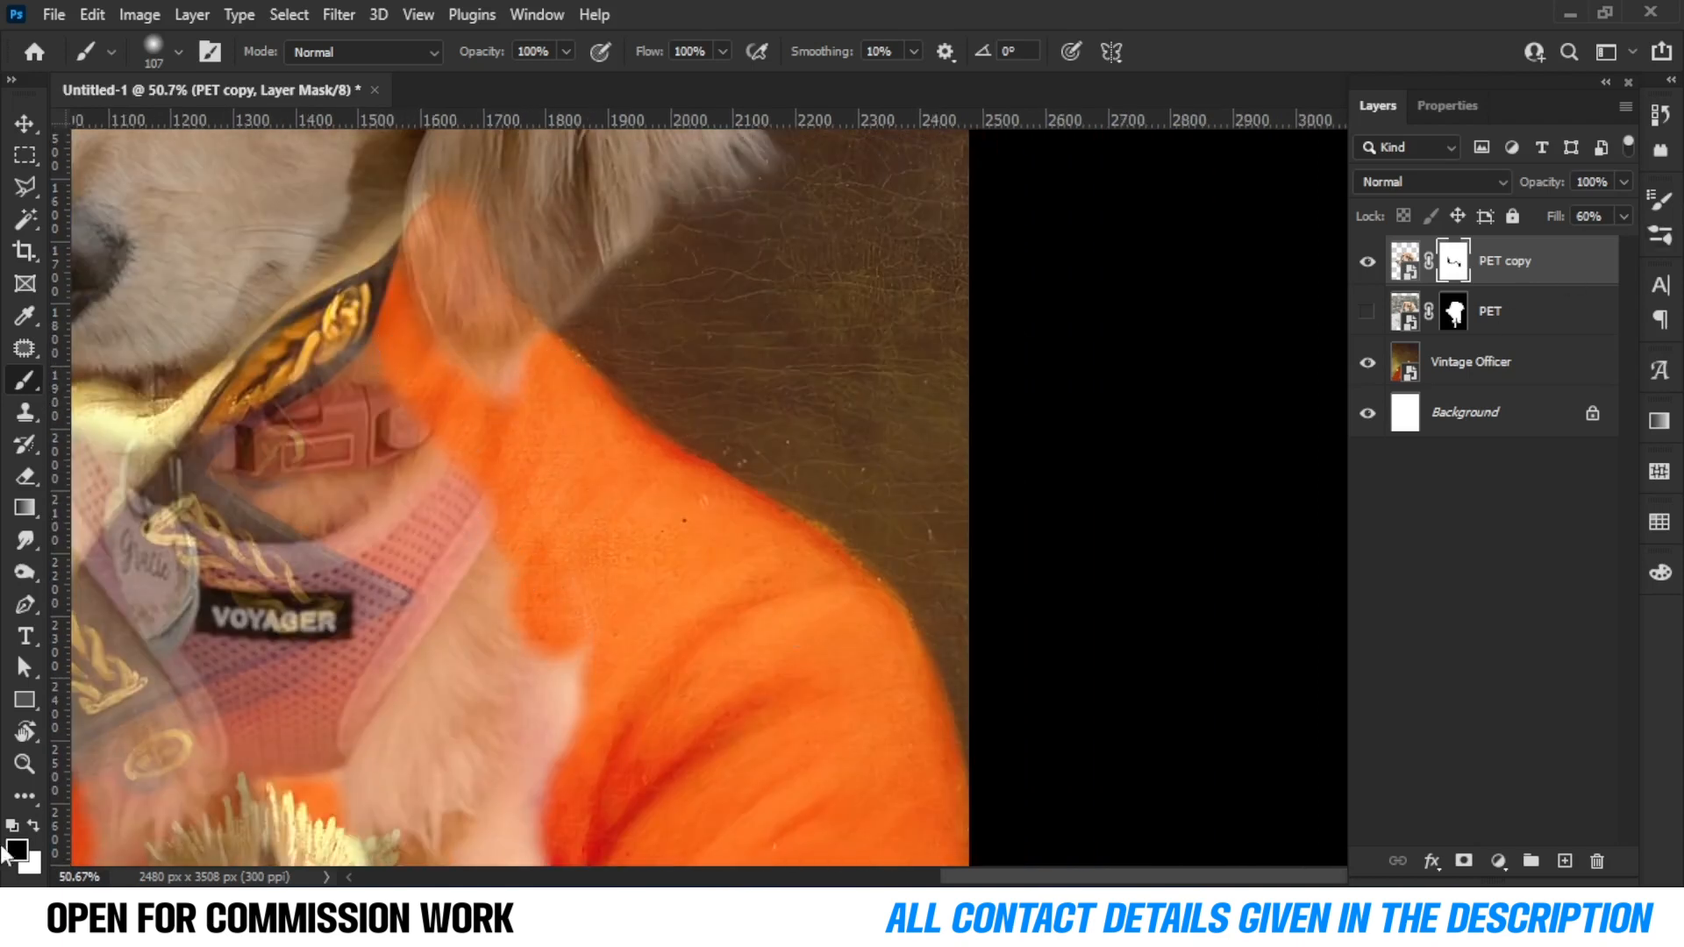
pyautogui.scroll(-5, 416, 605)
pyautogui.scroll(1, 417, 604)
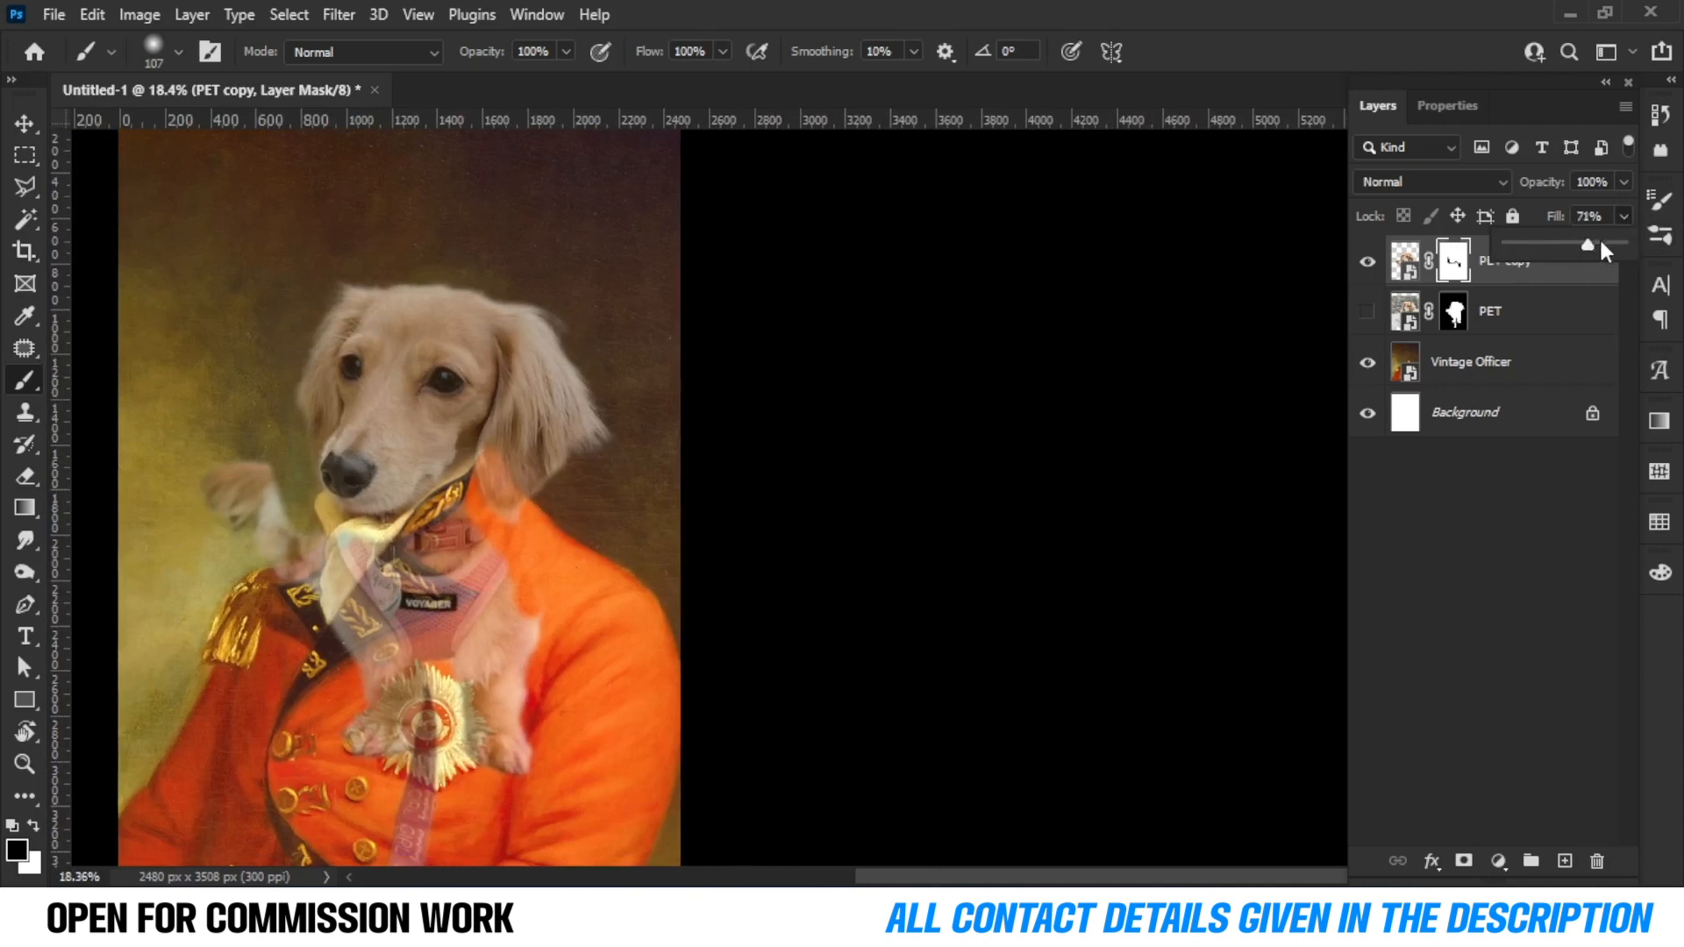
# Restore the PET copy's fill to 100% and mask out the dog's body by filling a polygonal lasso selection with black.
pyautogui.moveTo(1601, 250); pyautogui.dragTo(1627, 246)
pyautogui.scroll(3, 263, 483)
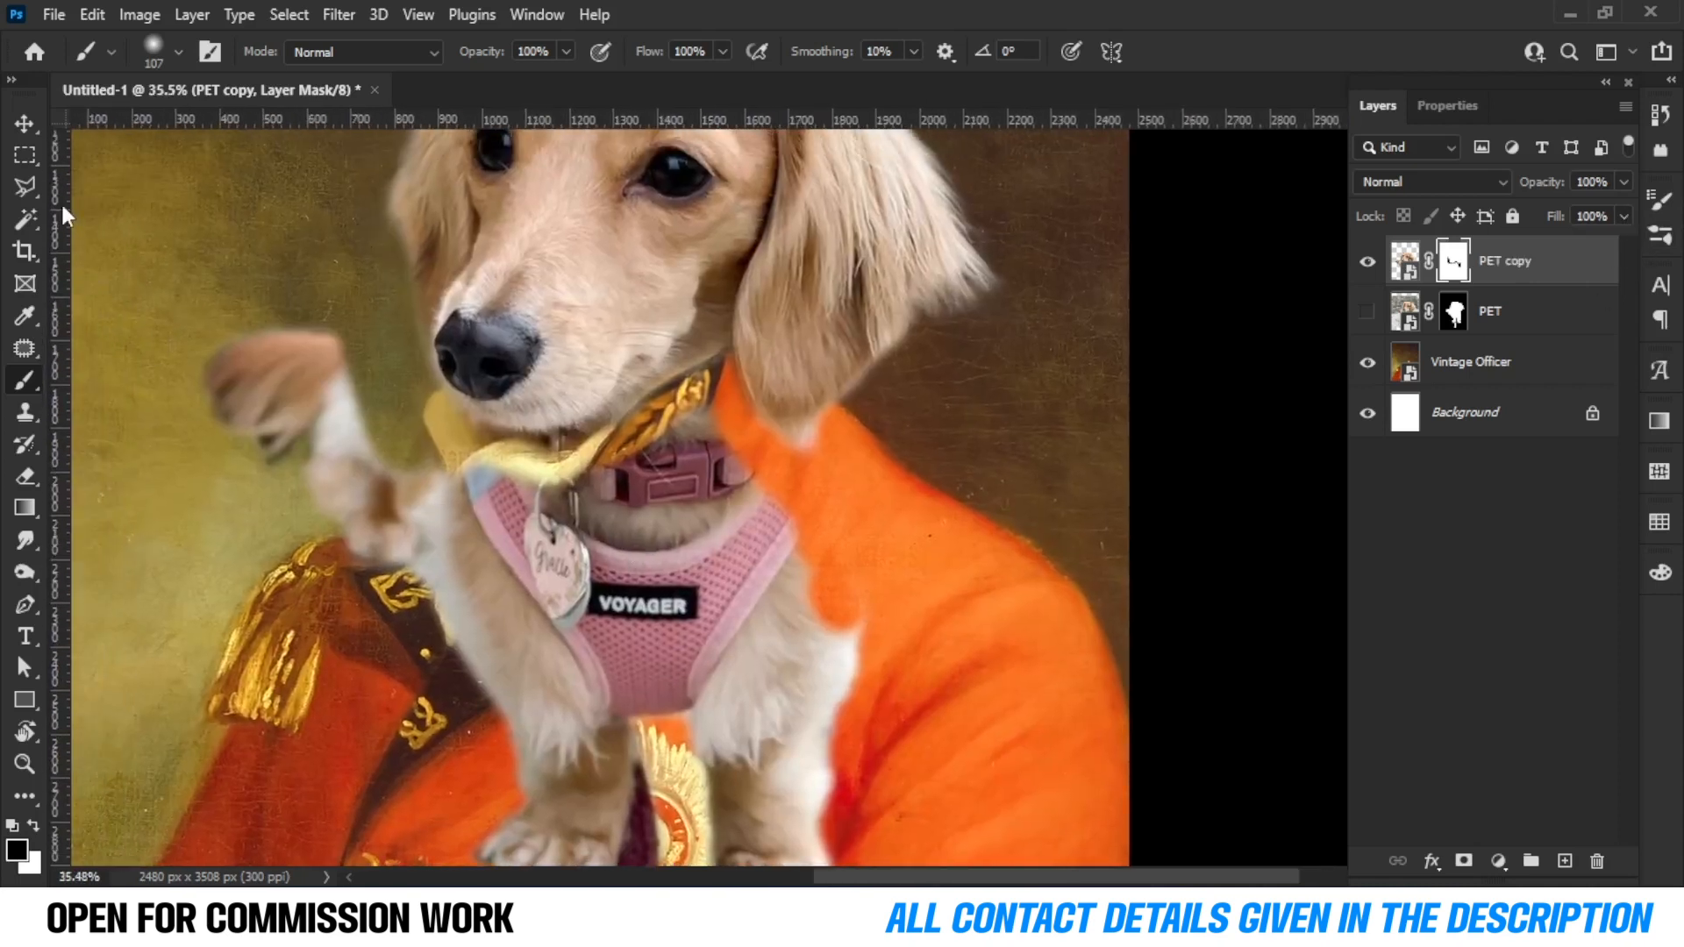
pyautogui.click(24, 186)
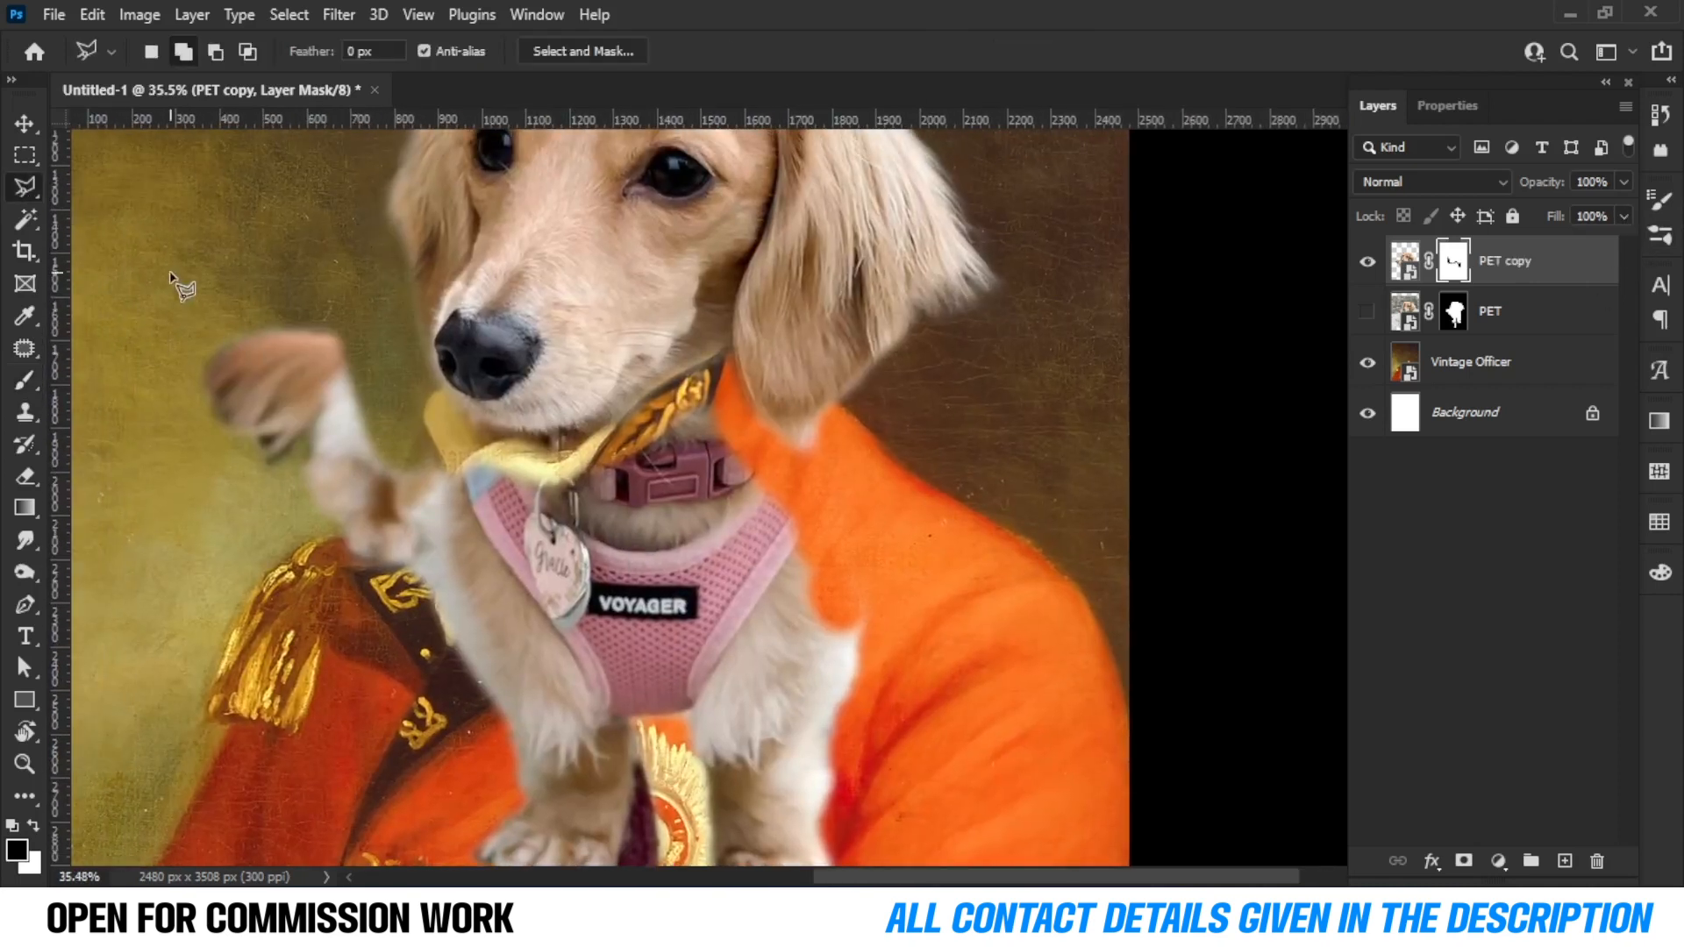
pyautogui.click(171, 273)
pyautogui.click(344, 296)
pyautogui.scroll(2, 474, 455)
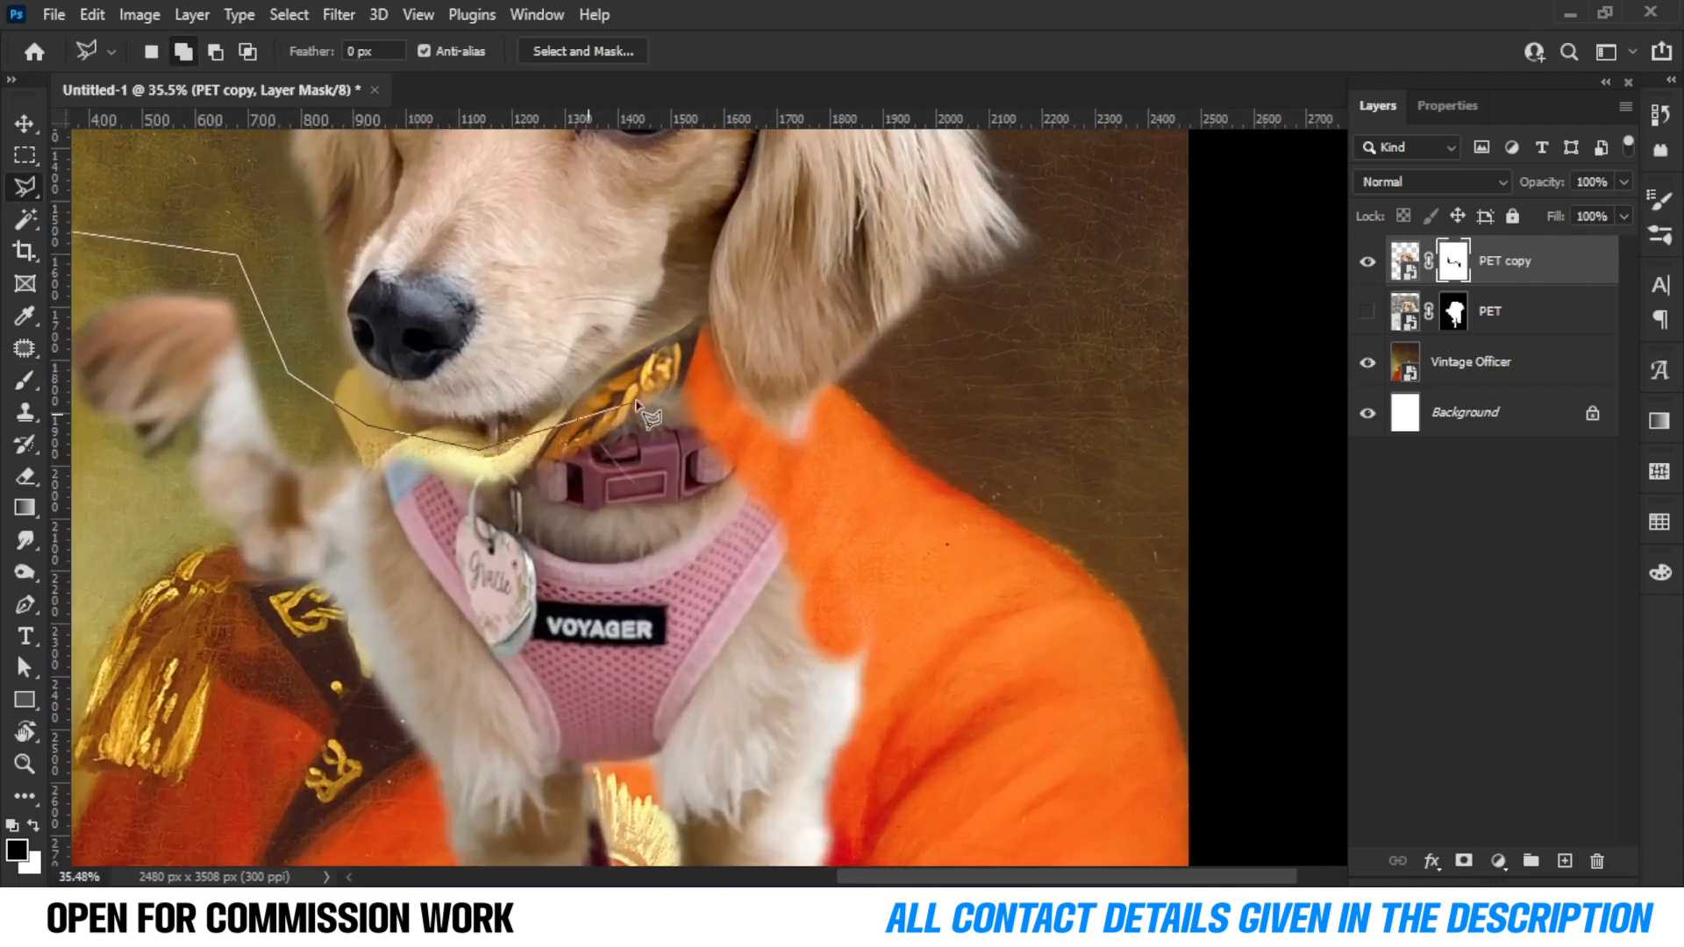
pyautogui.scroll(-3, 943, 693)
pyautogui.click(905, 618)
pyautogui.click(929, 719)
pyautogui.click(903, 800)
pyautogui.click(769, 836)
pyautogui.click(491, 780)
pyautogui.click(387, 349)
pyautogui.press('x')
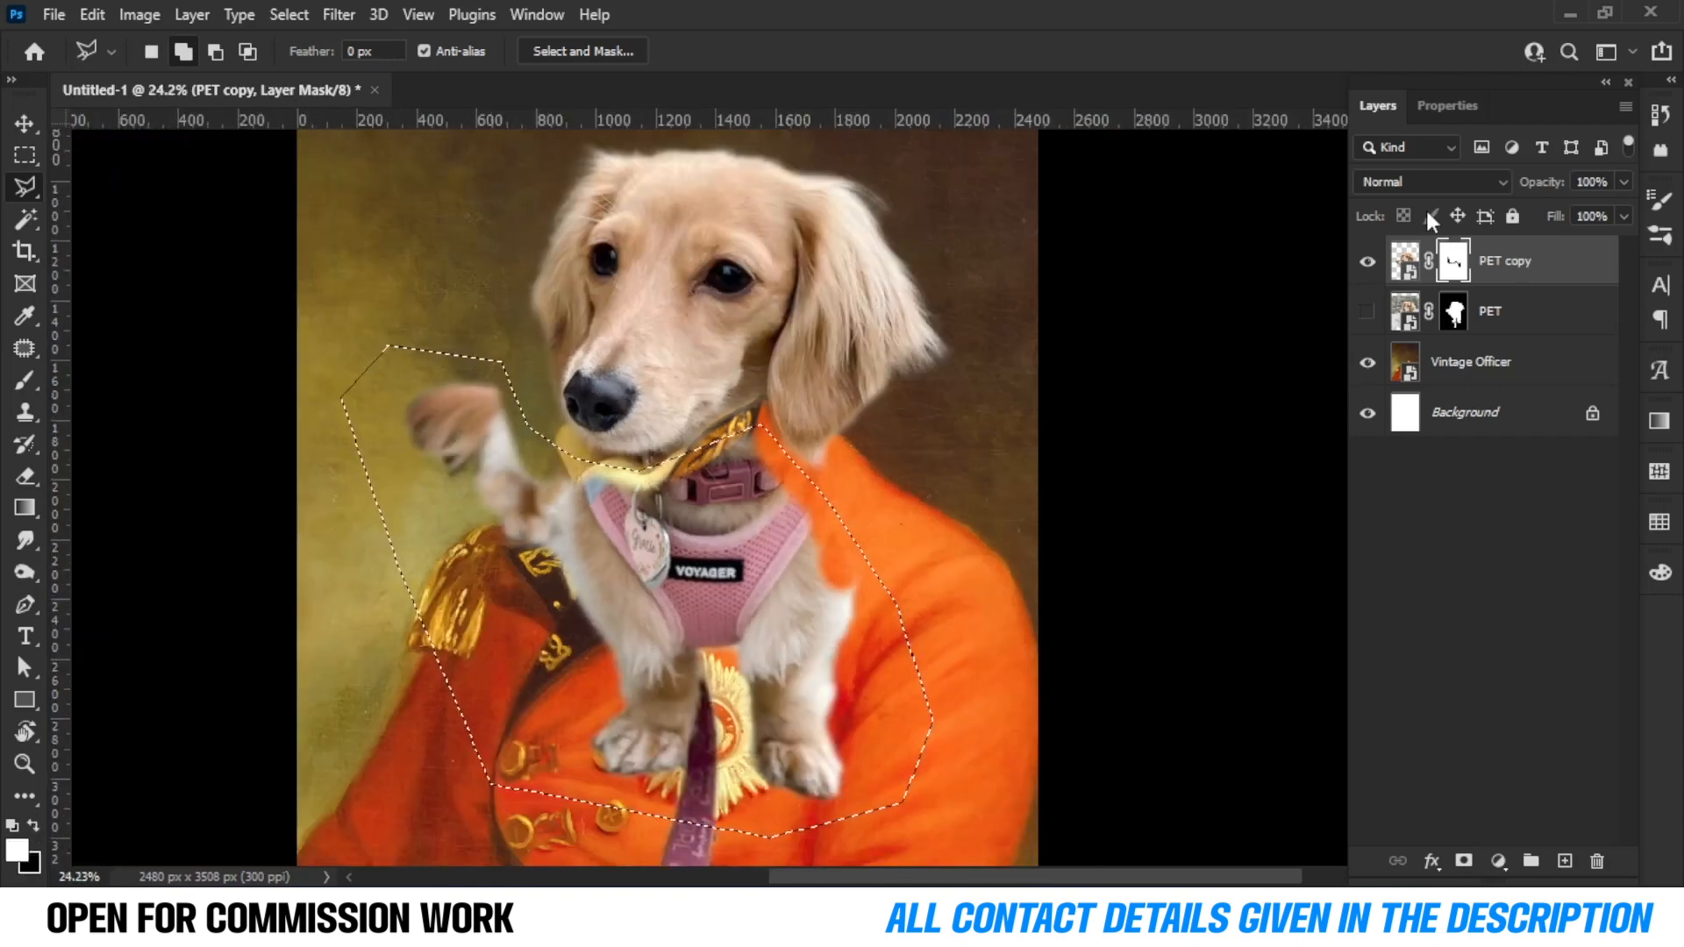
pyautogui.hotkey('ctrl', 'BackSpace')
pyautogui.hotkey('ctrl', 'd')
# Paint white on the mask to bring back the tip of the dog's ear over the collar.
pyautogui.scroll(5, 950, 413)
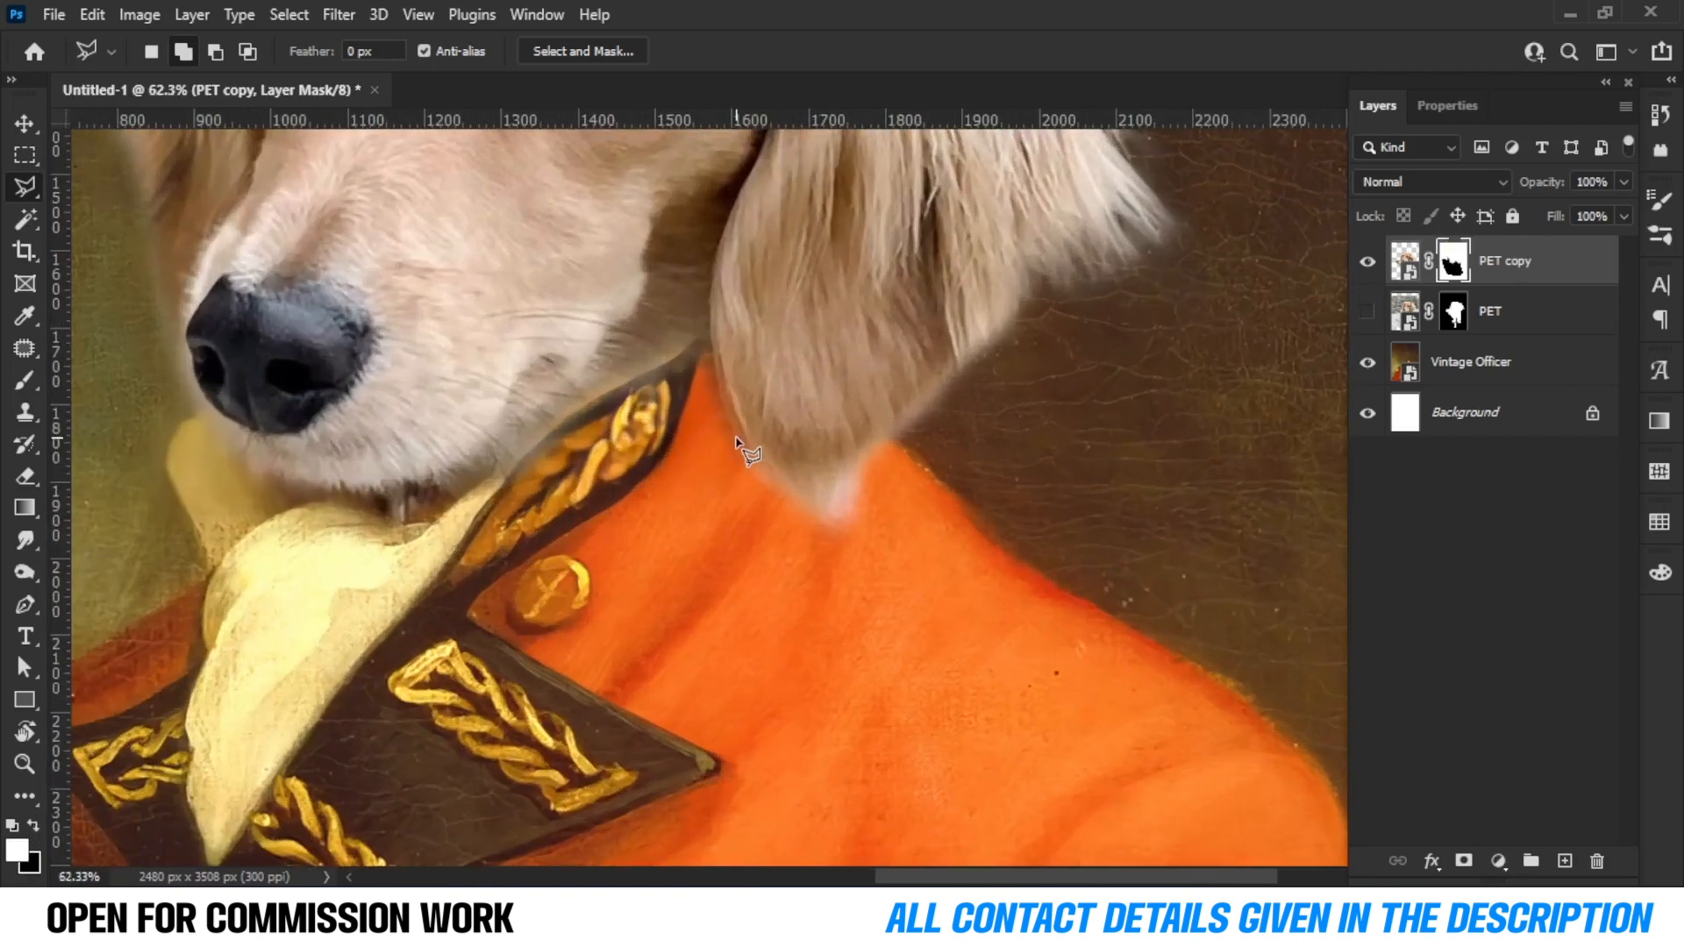
pyautogui.press('b')
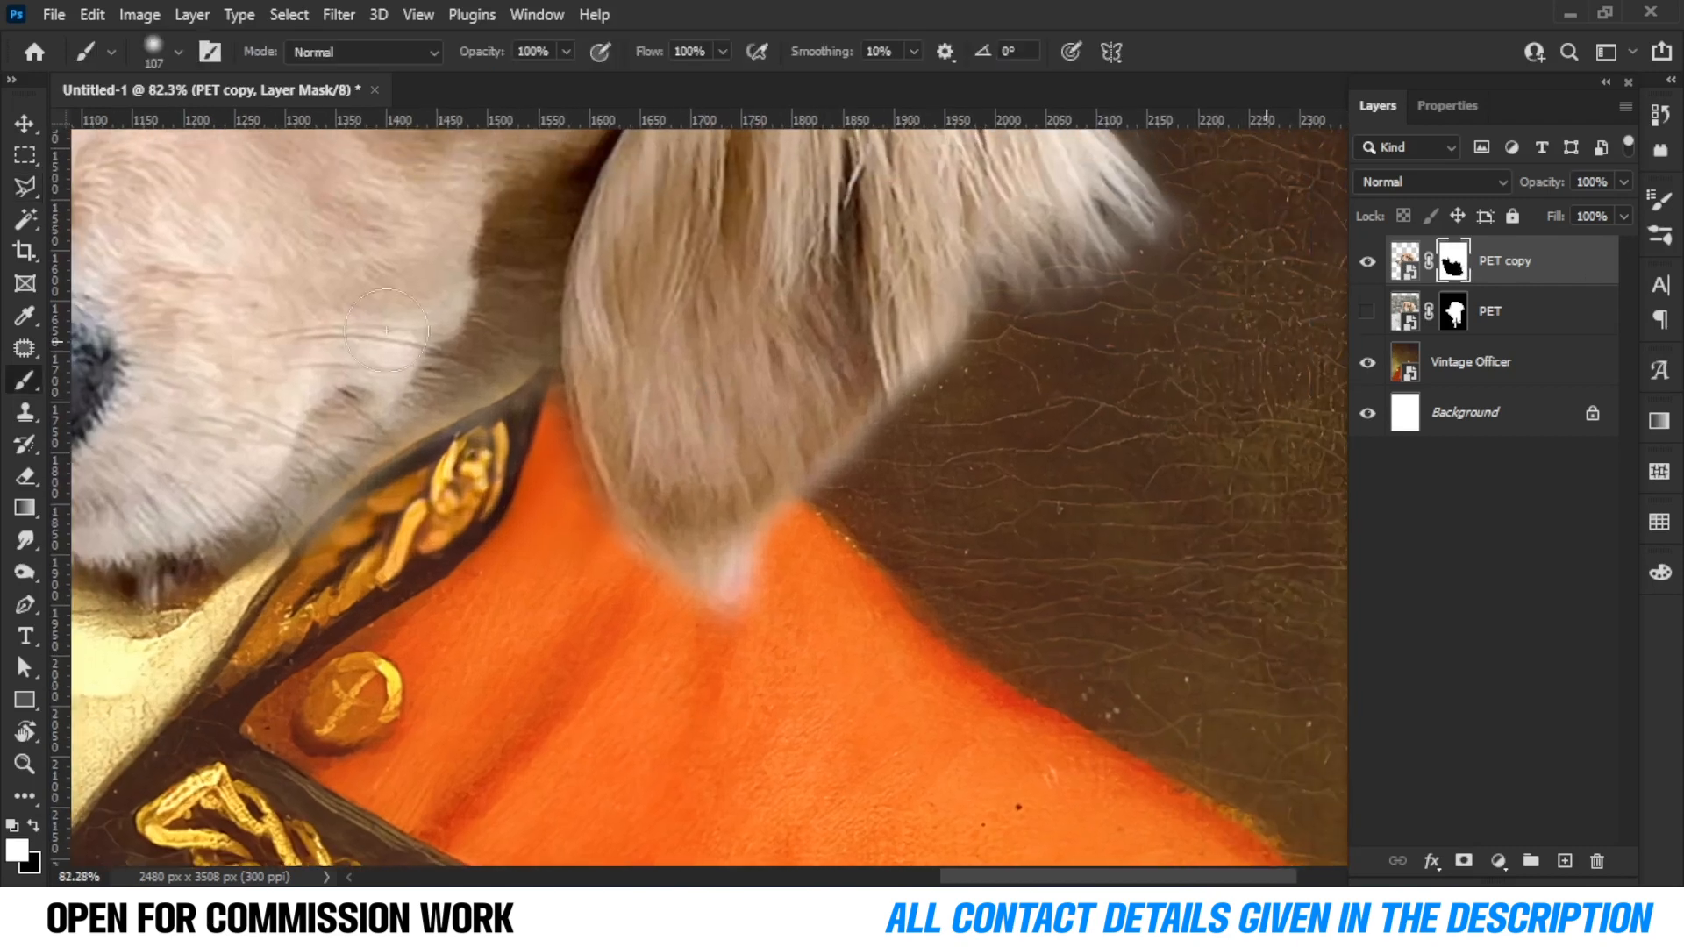
pyautogui.moveTo(750, 562)
pyautogui.mouseDown()
pyautogui.moveTo(702, 687)
pyautogui.moveTo(792, 515)
pyautogui.moveTo(658, 611)
pyautogui.mouseUp()
# Paint black on the mask along the collar to refine the neck edge below the ear.
pyautogui.press('x')
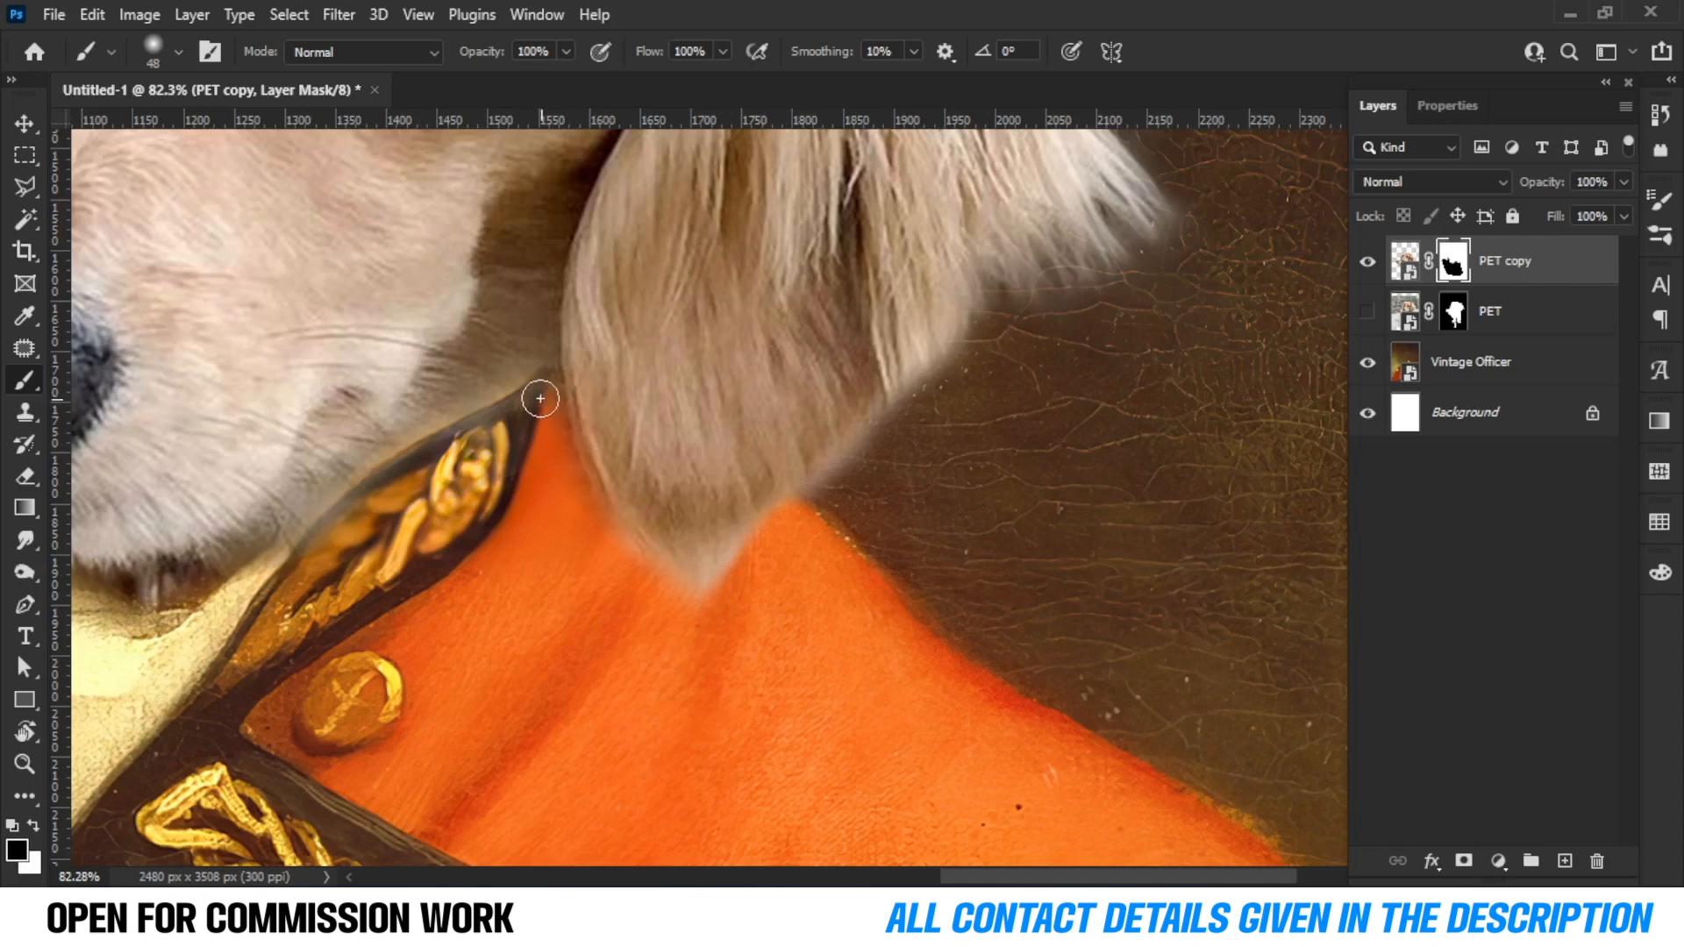
pyautogui.moveTo(543, 399); pyautogui.dragTo(361, 498)
pyautogui.moveTo(482, 516); pyautogui.dragTo(807, 399)
pyautogui.moveTo(744, 342); pyautogui.dragTo(588, 474)
pyautogui.moveTo(489, 524); pyautogui.dragTo(678, 615)
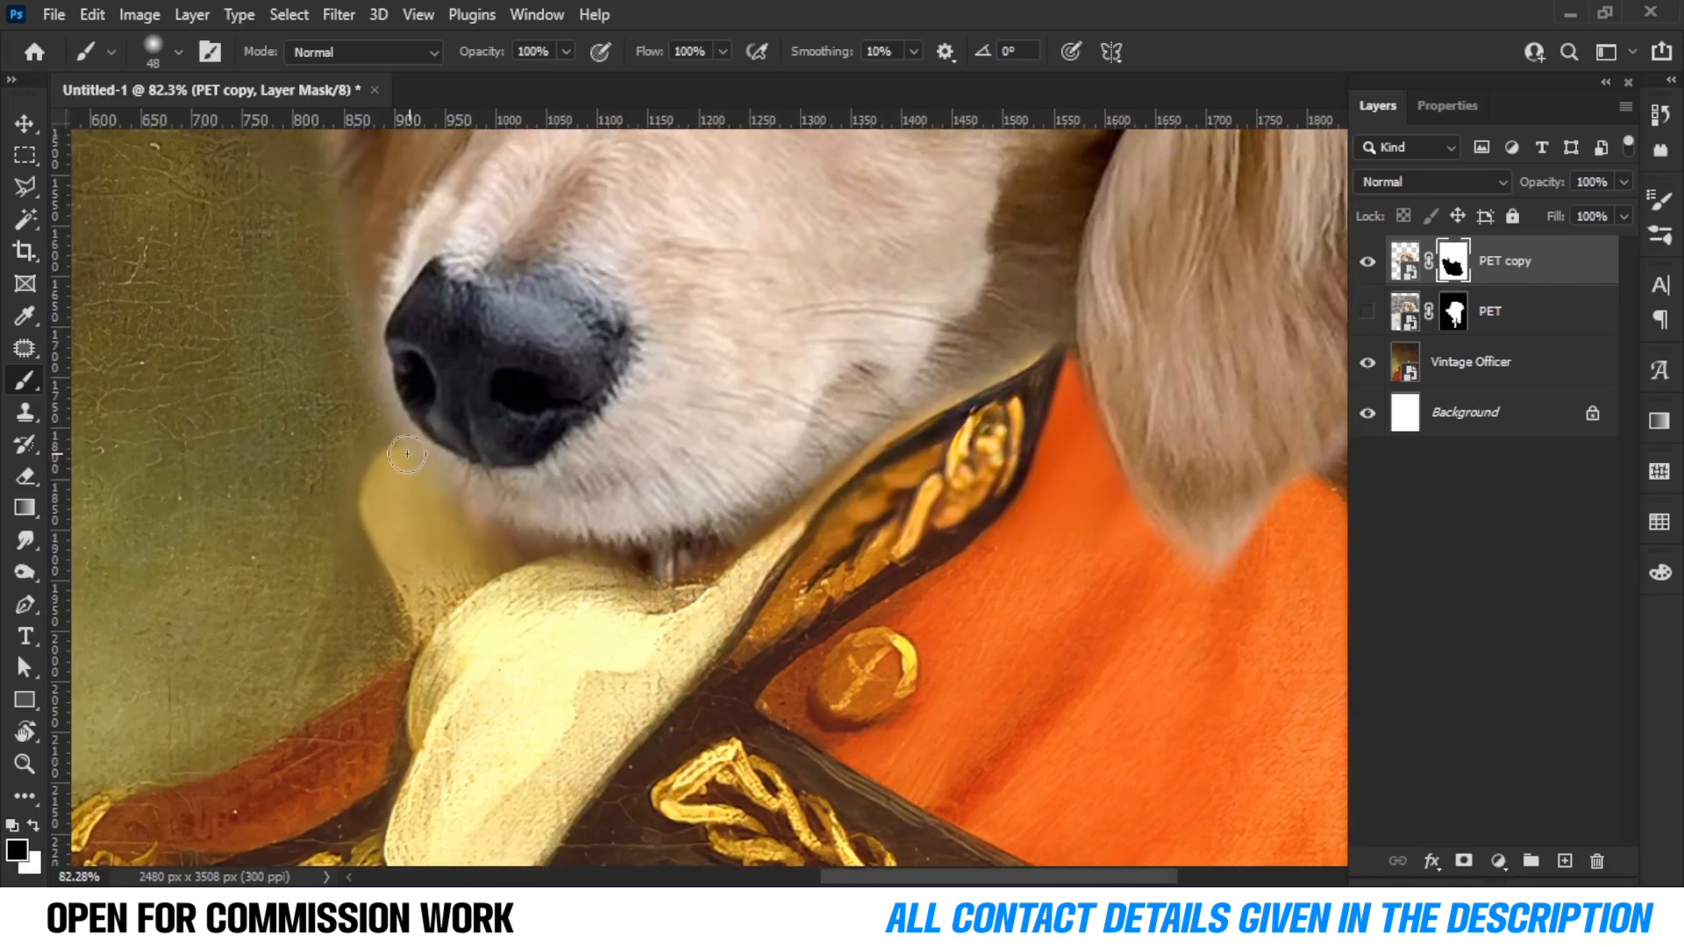
# Paint black on the mask around the dog's chin to blend it into the cravat.
pyautogui.moveTo(510, 541)
pyautogui.mouseDown()
pyautogui.moveTo(638, 572)
pyautogui.moveTo(704, 566)
pyautogui.moveTo(895, 460)
pyautogui.mouseUp()
pyautogui.scroll(-10, 700, 571)
pyautogui.moveTo(603, 386); pyautogui.dragTo(713, 437)
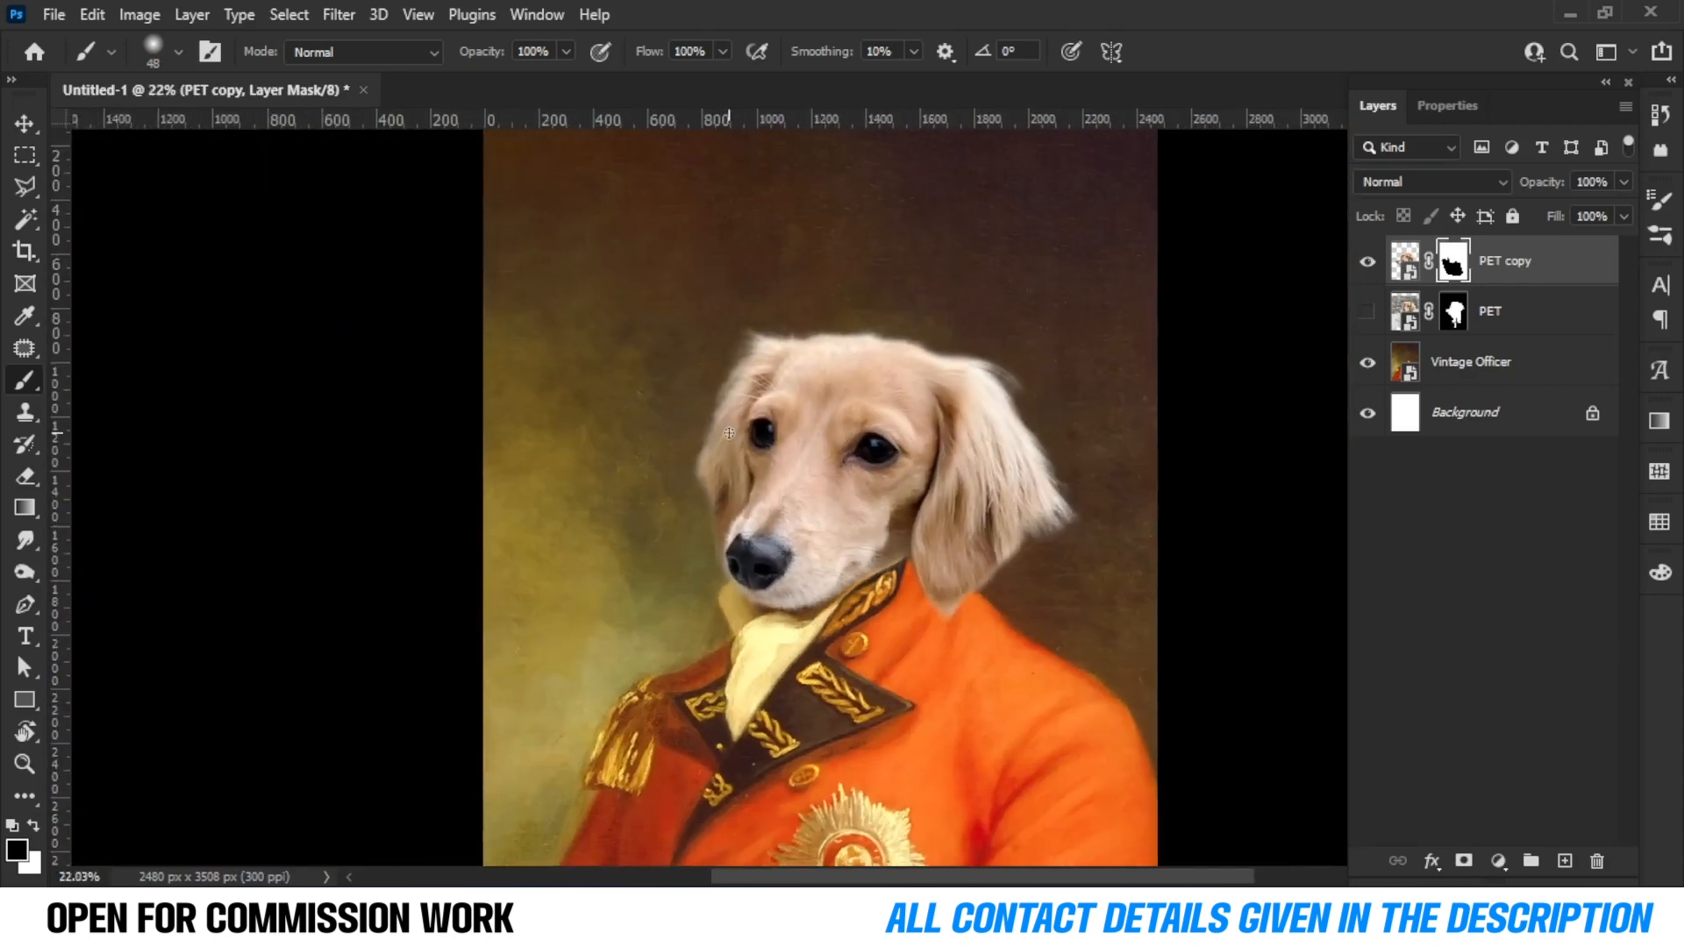
pyautogui.scroll(-8, 713, 436)
pyautogui.scroll(11, 713, 437)
pyautogui.scroll(1, 713, 437)
pyautogui.moveTo(779, 566); pyautogui.dragTo(603, 532)
pyautogui.scroll(9, 603, 531)
pyautogui.moveTo(435, 557); pyautogui.dragTo(316, 481)
pyautogui.moveTo(388, 618)
pyautogui.mouseDown()
pyautogui.moveTo(413, 774)
pyautogui.moveTo(294, 551)
pyautogui.mouseUp()
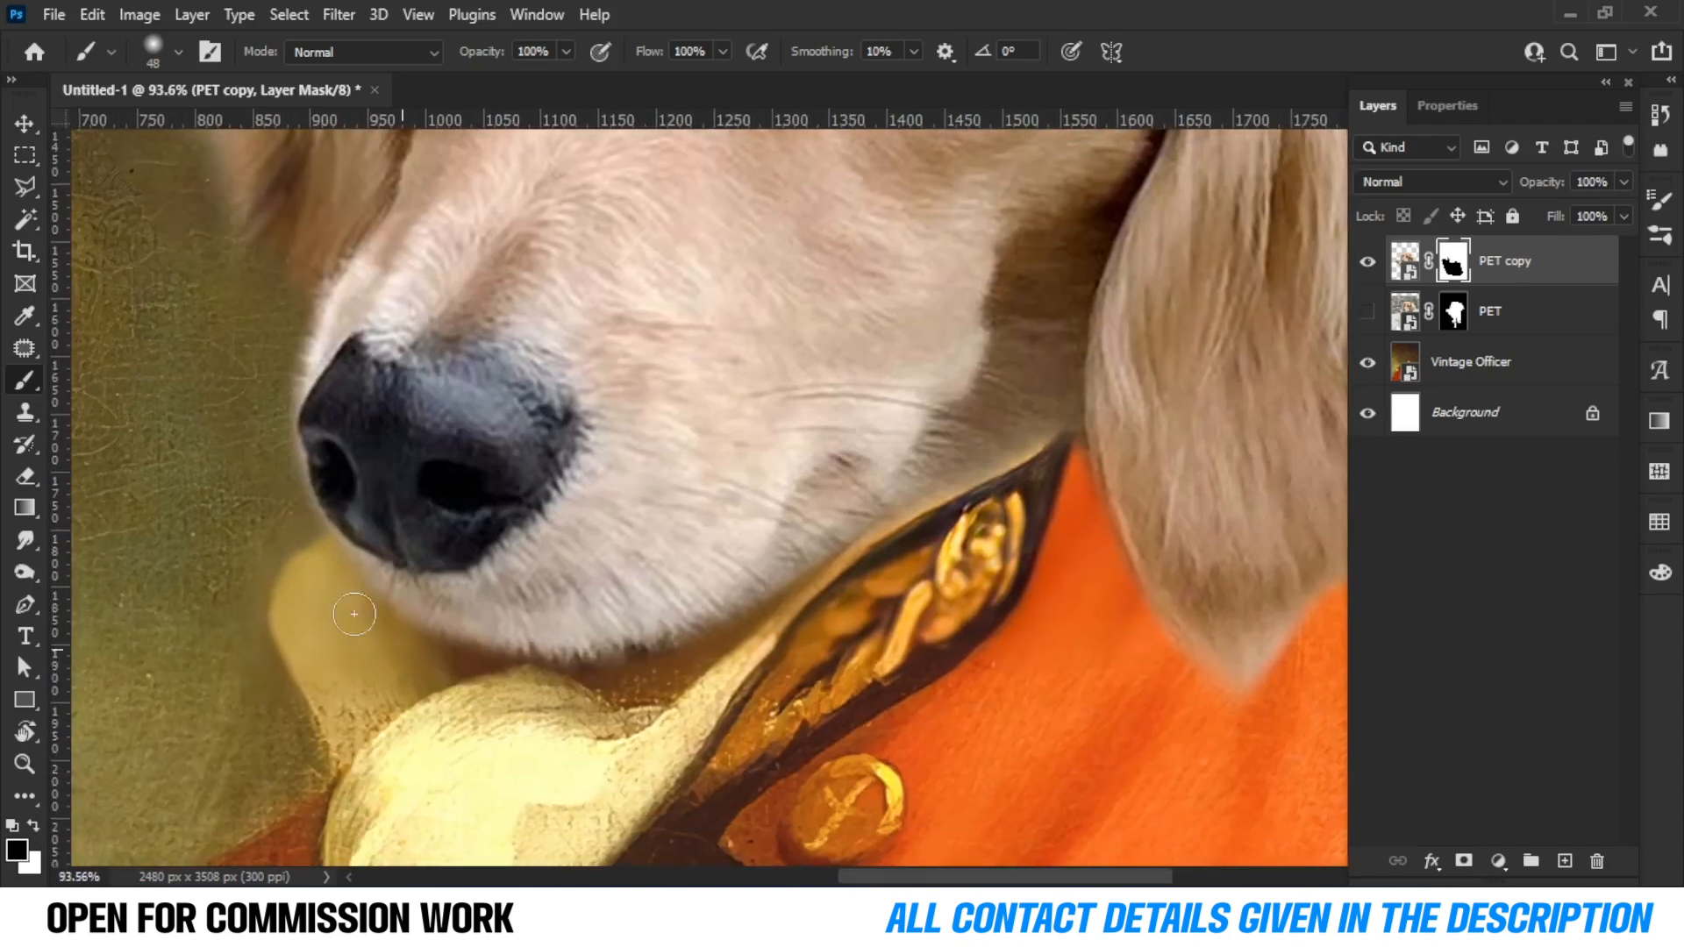
pyautogui.moveTo(635, 701); pyautogui.dragTo(491, 628)
pyautogui.scroll(-8, 492, 613)
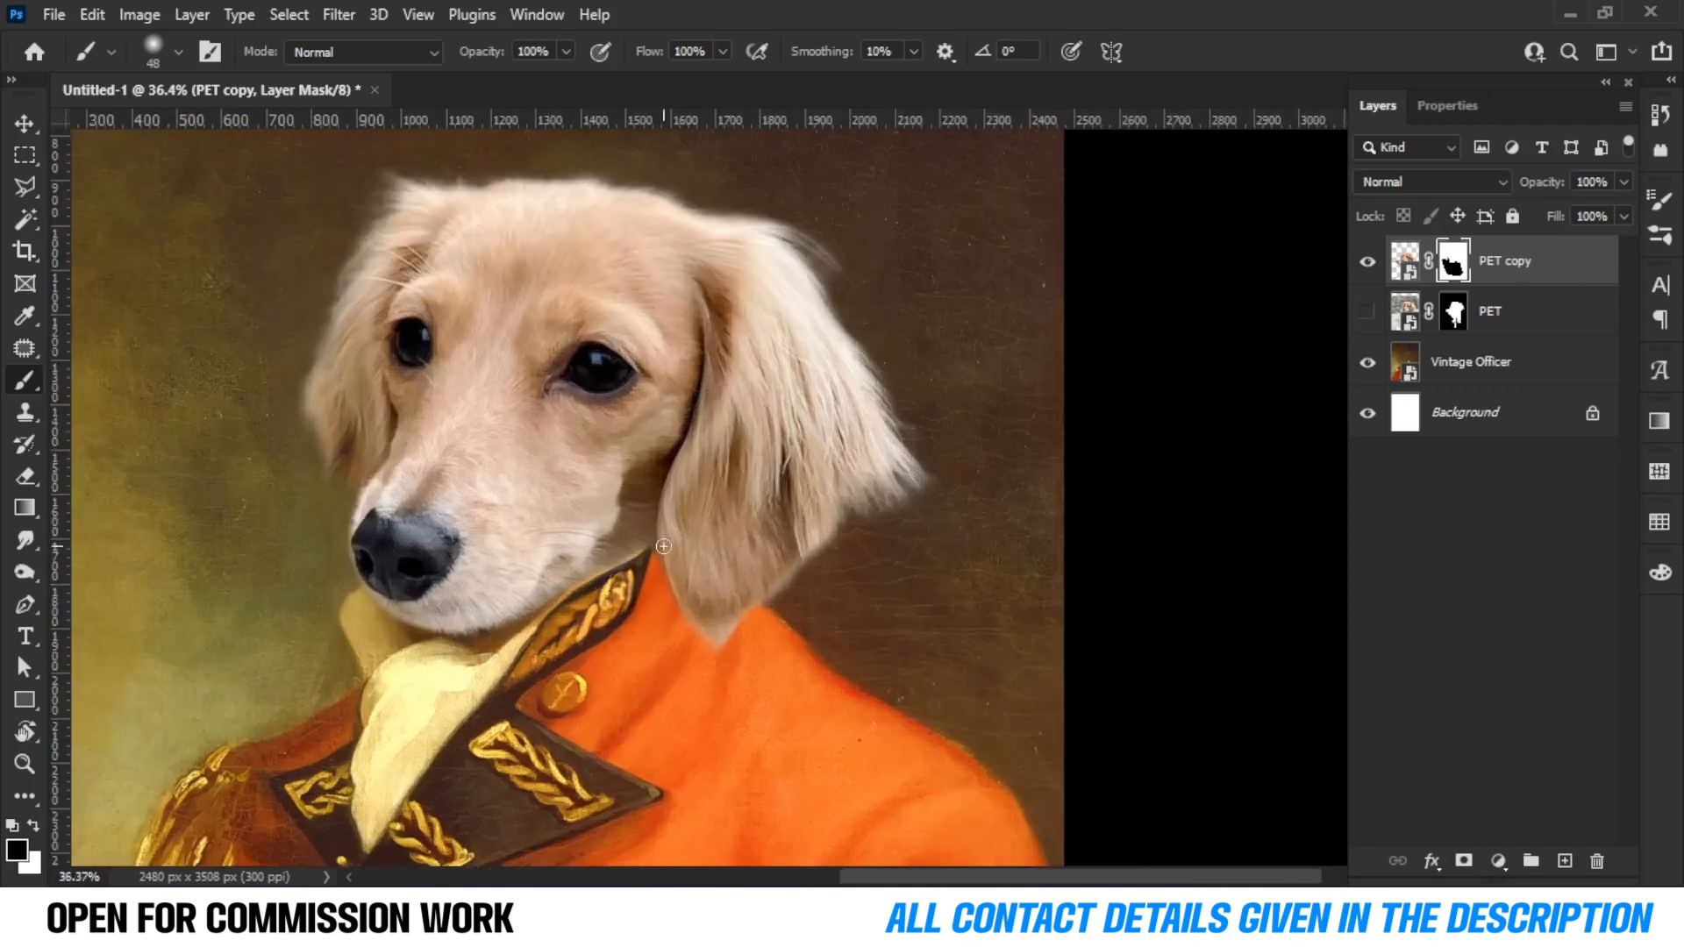
# Lower the PET copy's fill to 37% to check the mask edges against the uniform.
pyautogui.scroll(7, 665, 547)
pyautogui.click(1623, 216)
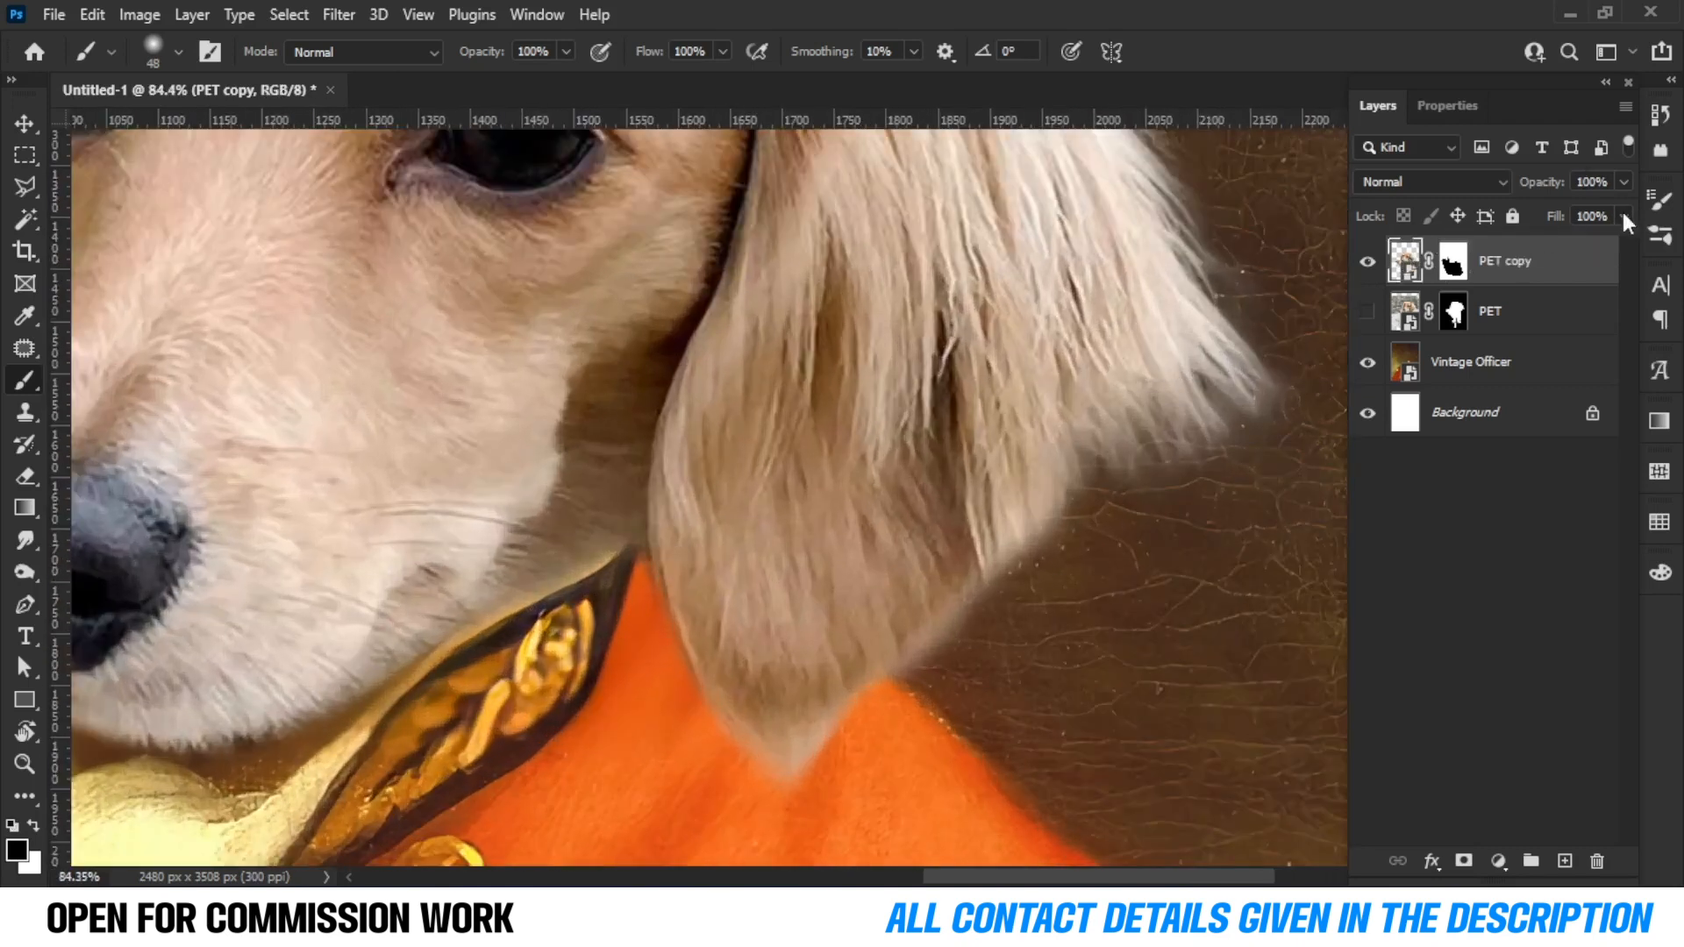
pyautogui.moveTo(1573, 244); pyautogui.dragTo(1550, 253)
pyautogui.scroll(5, 556, 537)
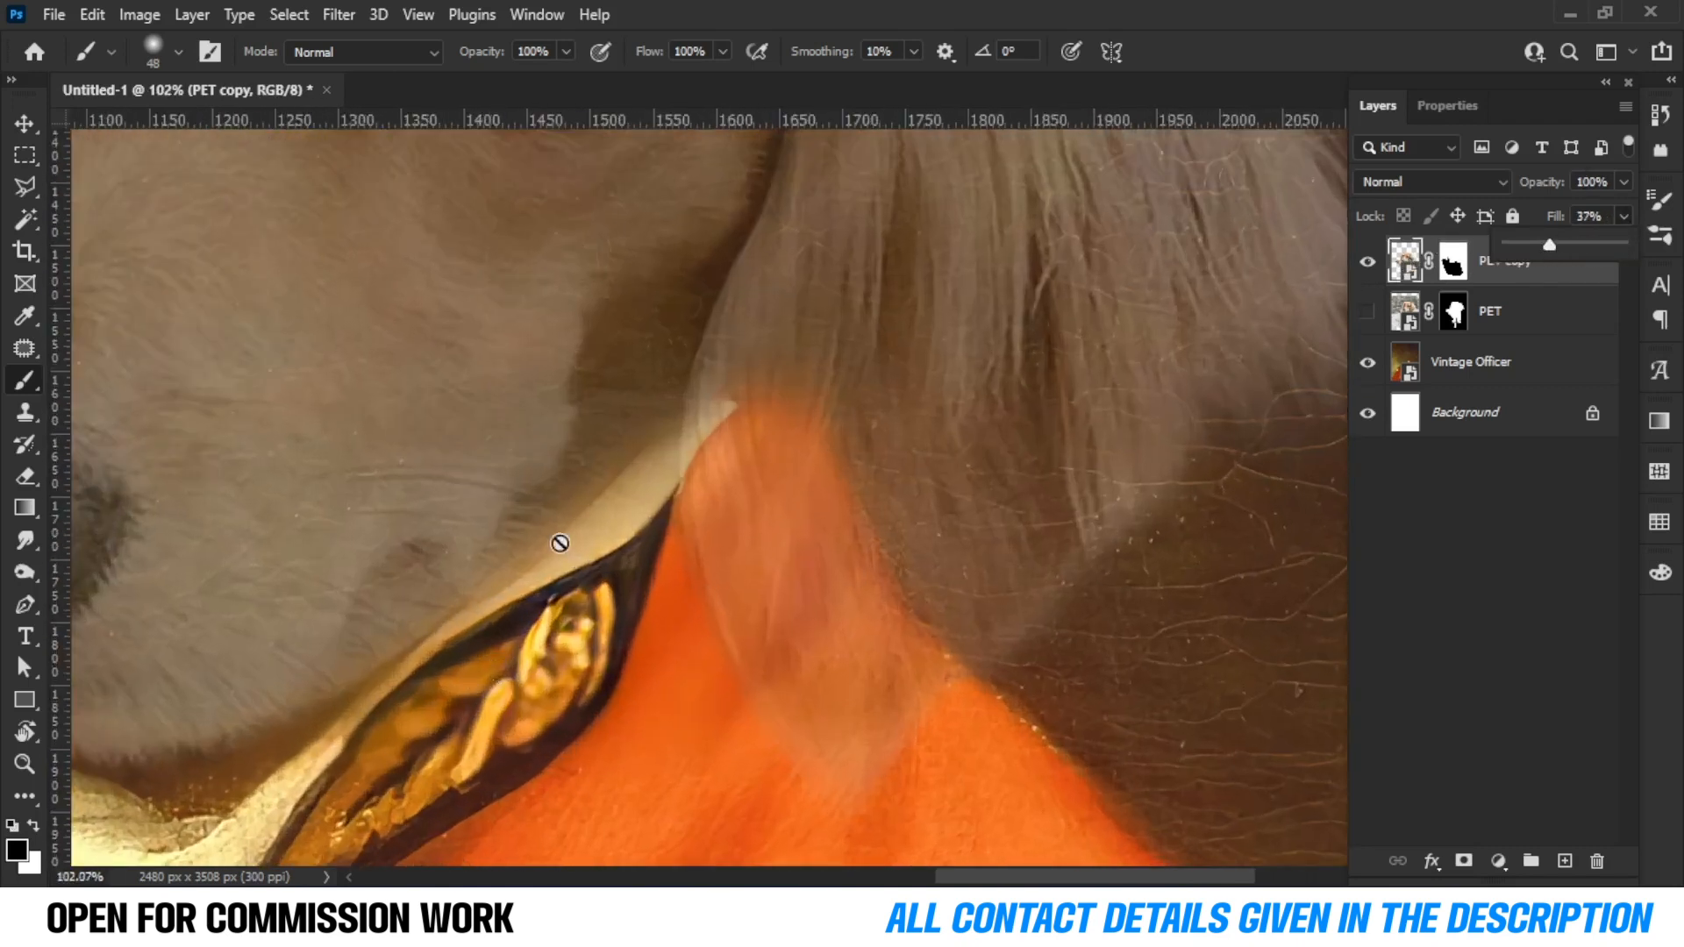
# Switch to a 30 px Soft Round brush and paint on the PET copy's mask along the collar edge.
pyautogui.click(1453, 261)
pyautogui.rightClick(533, 435)
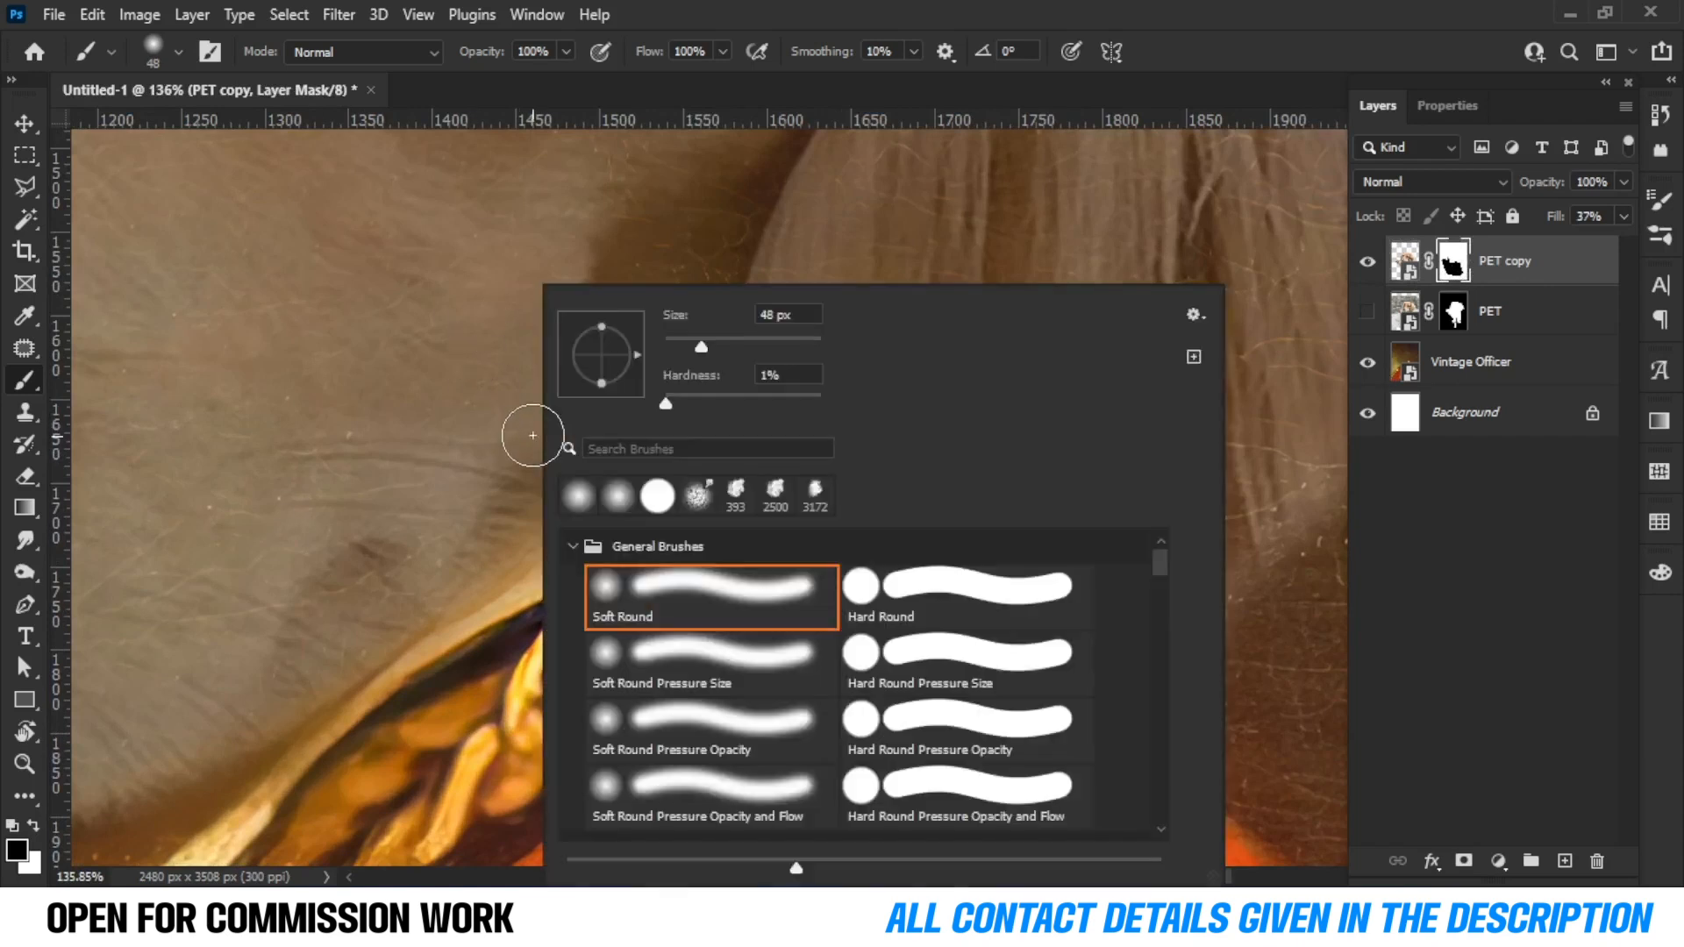
pyautogui.click(427, 632)
pyautogui.press('[')
pyautogui.press('[')
pyautogui.press('[')
pyautogui.press('[')
pyautogui.moveTo(528, 590)
pyautogui.mouseDown()
pyautogui.moveTo(573, 587)
pyautogui.moveTo(684, 497)
pyautogui.moveTo(494, 631)
pyautogui.mouseUp()
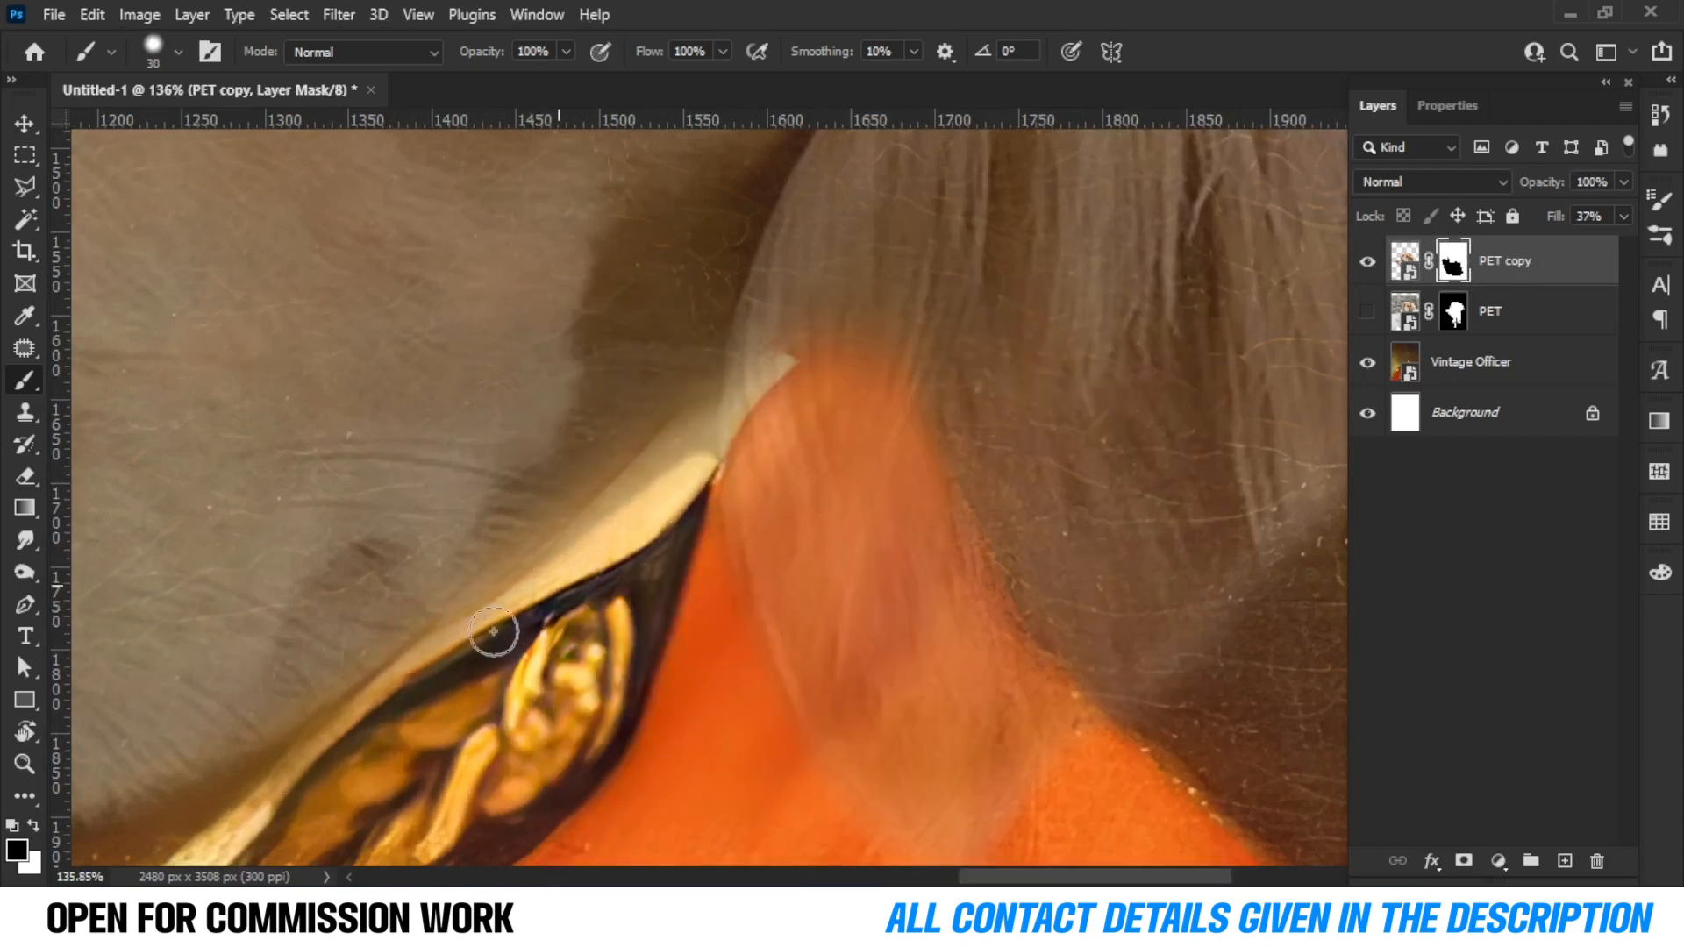
# Restore the PET copy's fill to 100%.
pyautogui.click(1624, 216)
pyautogui.moveTo(1549, 245); pyautogui.dragTo(1622, 246)
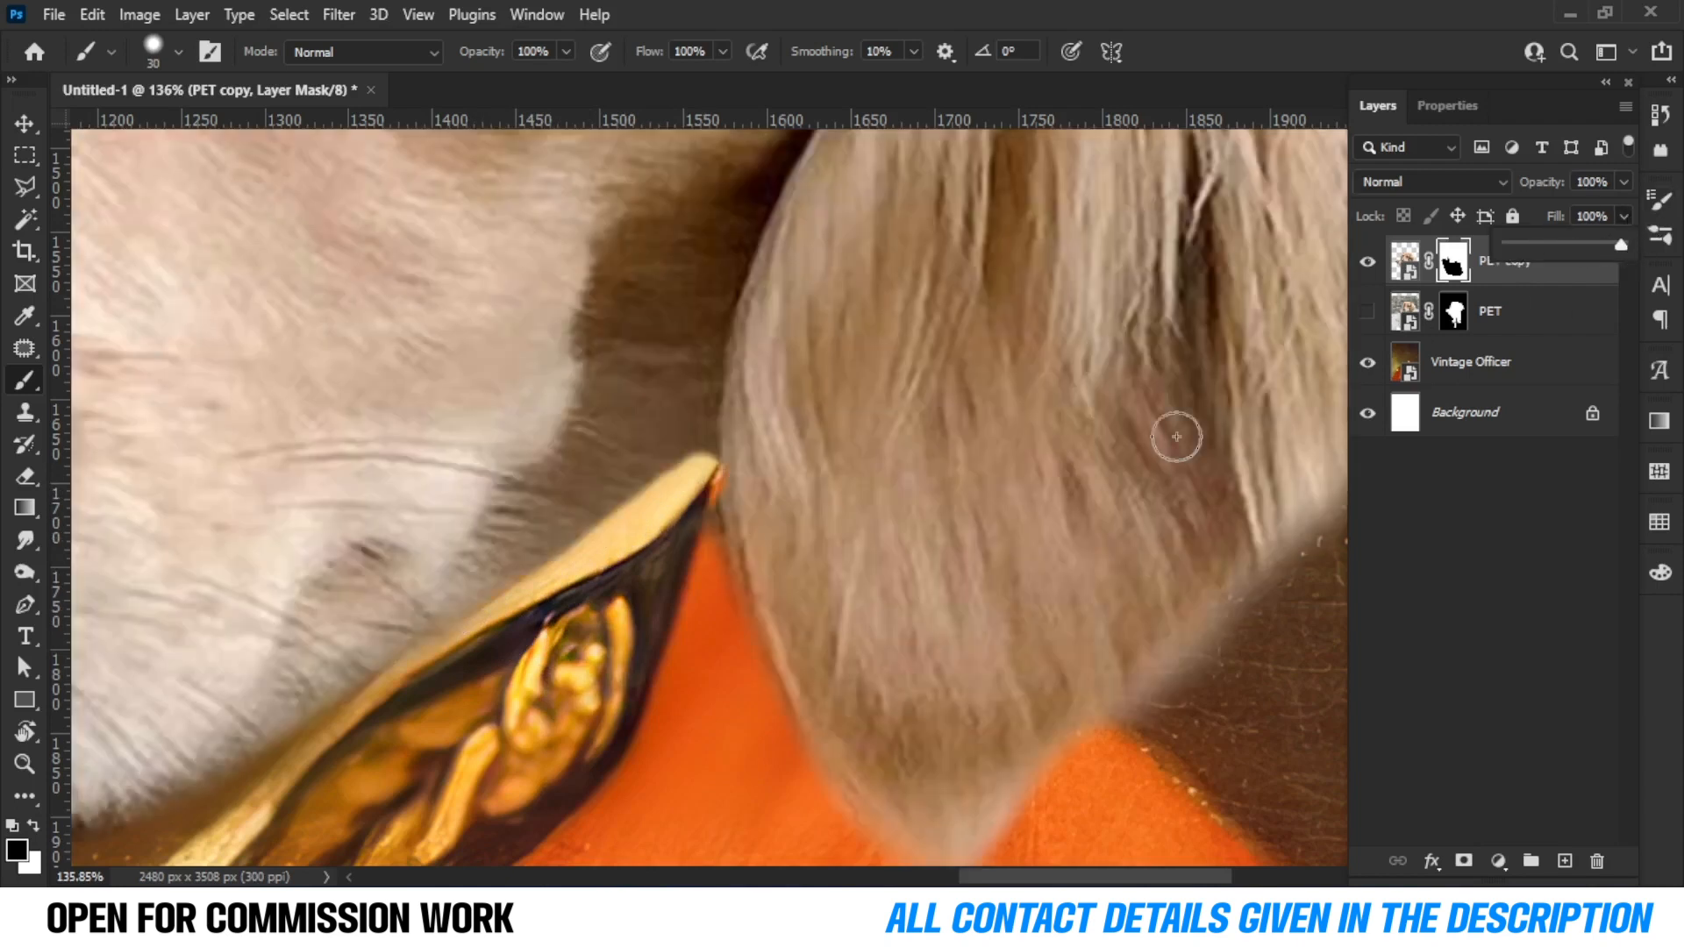
pyautogui.scroll(-8, 773, 518)
pyautogui.hotkey('ctrl', 'z')
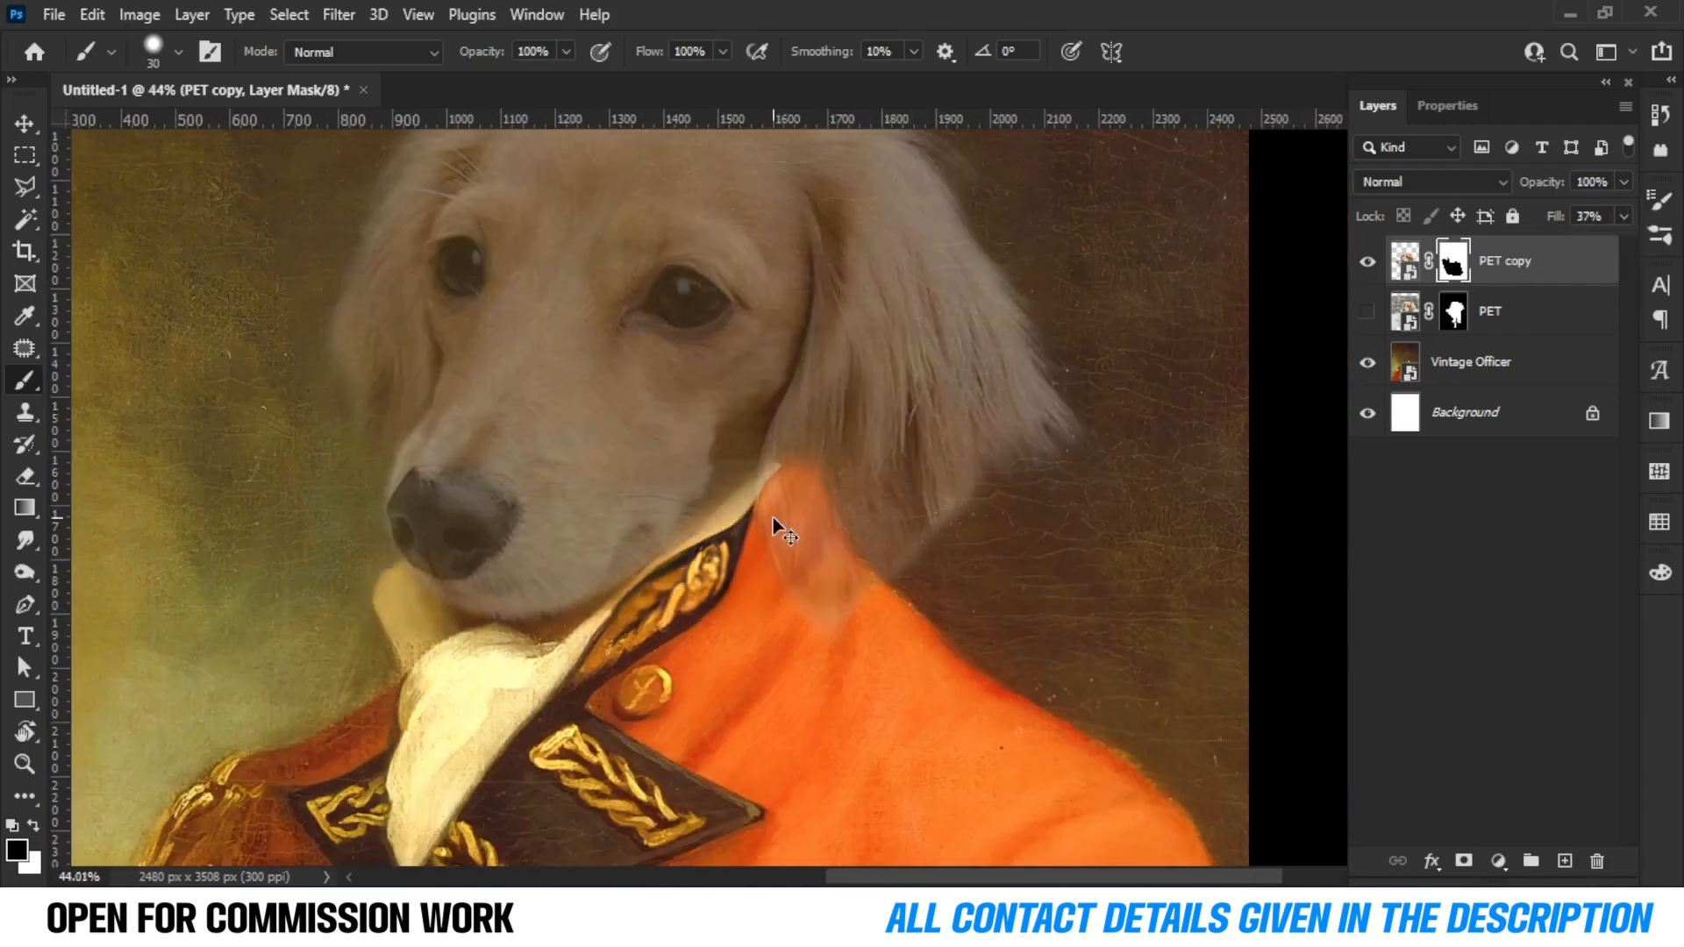
pyautogui.moveTo(1598, 245); pyautogui.dragTo(1642, 244)
pyautogui.scroll(6, 753, 517)
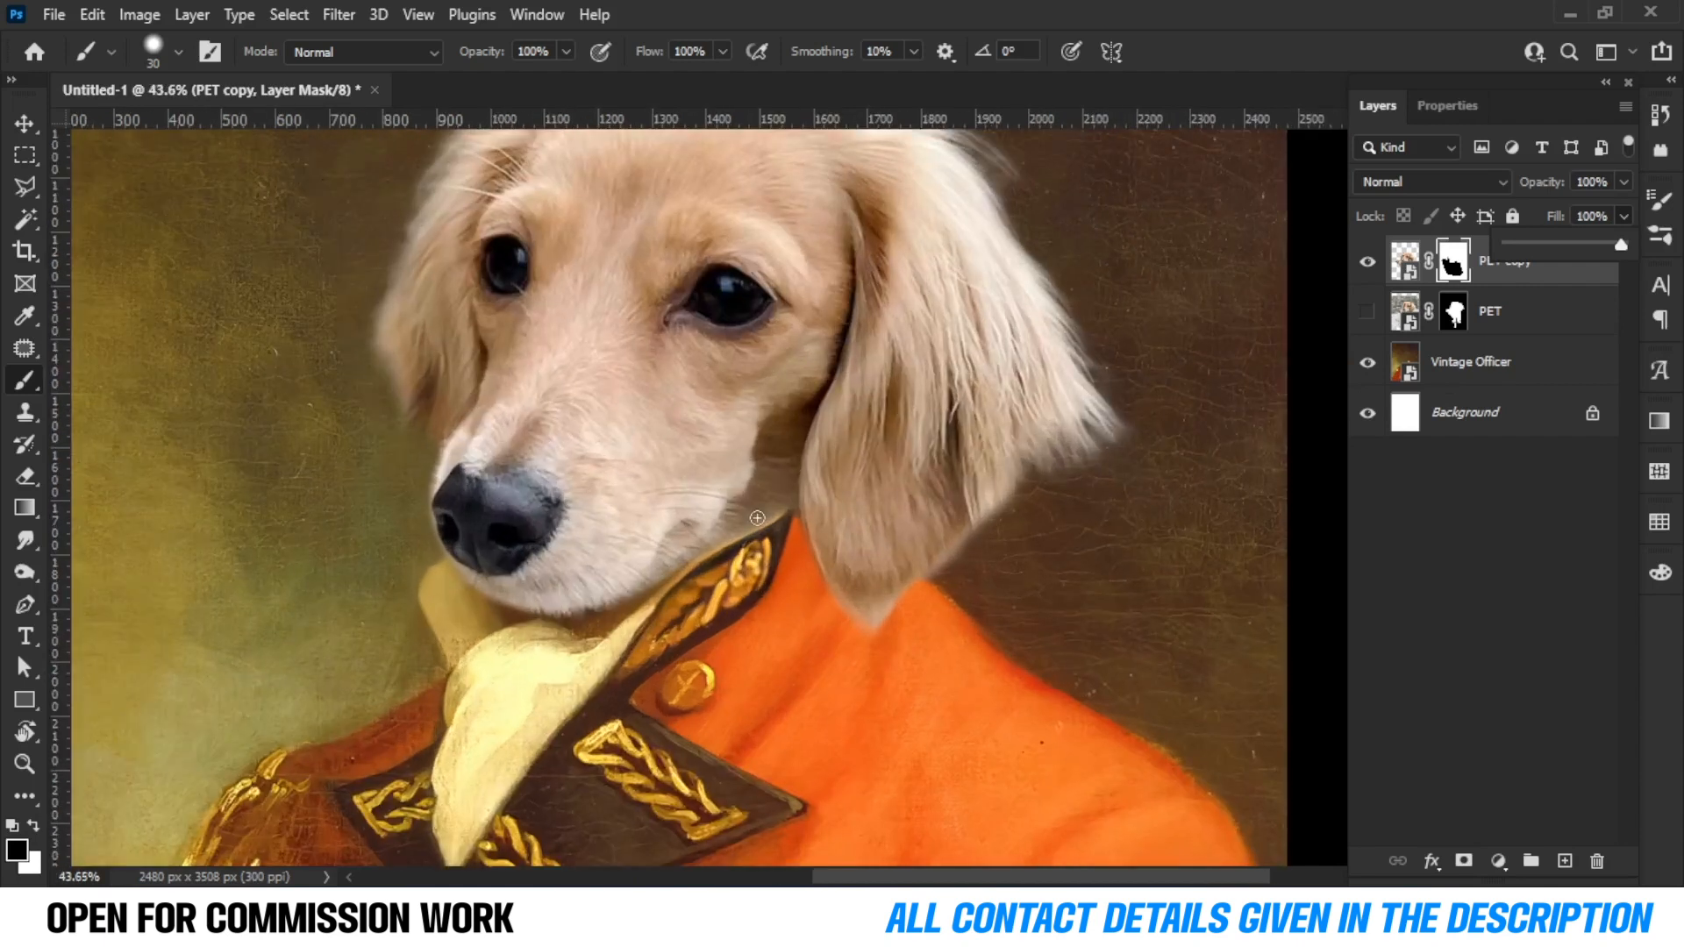
# Paint black on the mask along the collar beneath the dog's chin.
pyautogui.rightClick(735, 386)
pyautogui.moveTo(937, 398); pyautogui.dragTo(854, 400)
pyautogui.moveTo(697, 614)
pyautogui.mouseDown()
pyautogui.moveTo(837, 507)
pyautogui.moveTo(735, 553)
pyautogui.moveTo(790, 529)
pyautogui.moveTo(594, 657)
pyautogui.mouseUp()
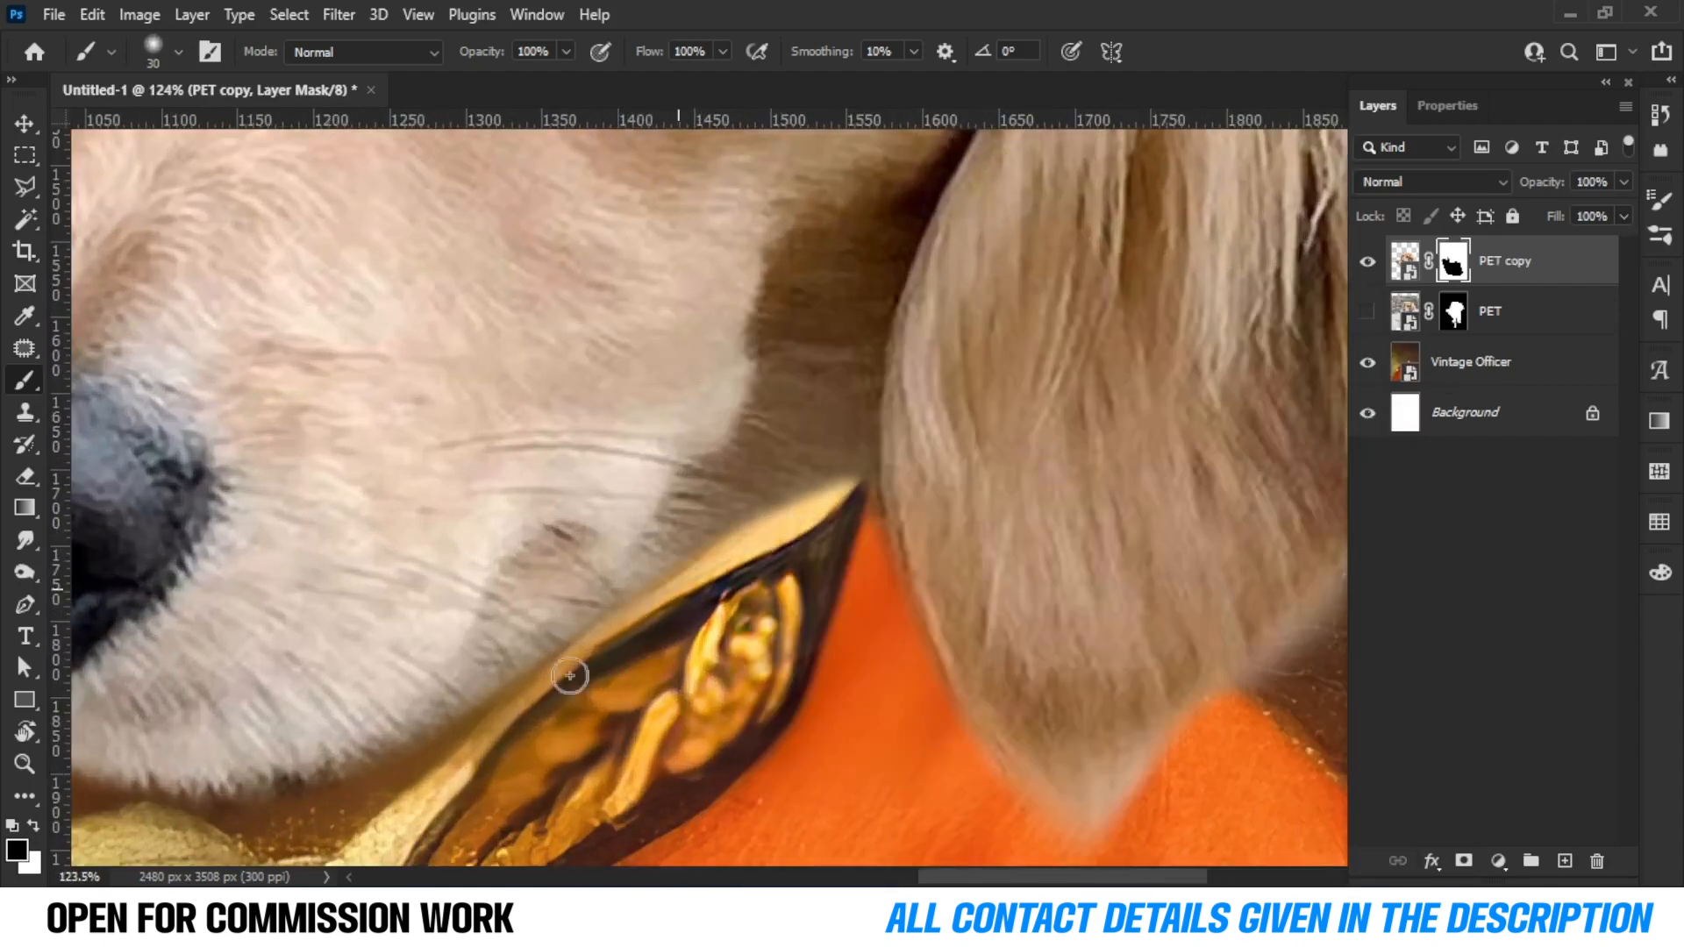
pyautogui.scroll(-11, 725, 620)
pyautogui.scroll(11, 780, 586)
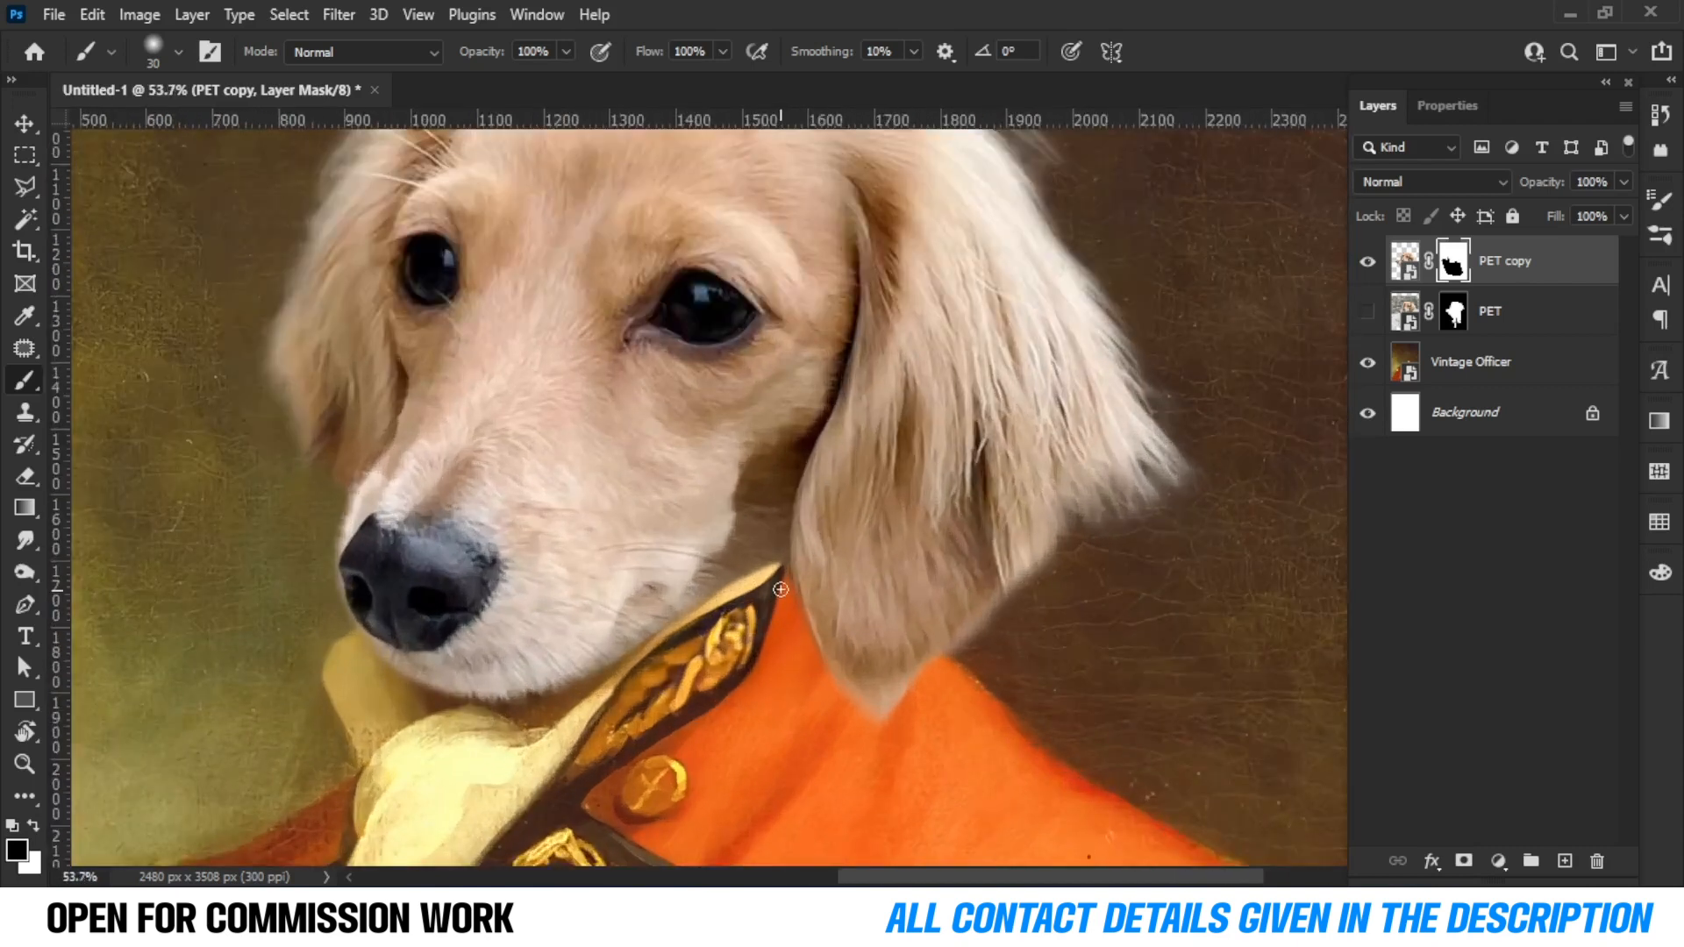
# Lower the PET copy's fill to 48% to check the collar edge, then reselect its mask.
pyautogui.click(1411, 270)
pyautogui.moveTo(1616, 246); pyautogui.dragTo(1561, 244)
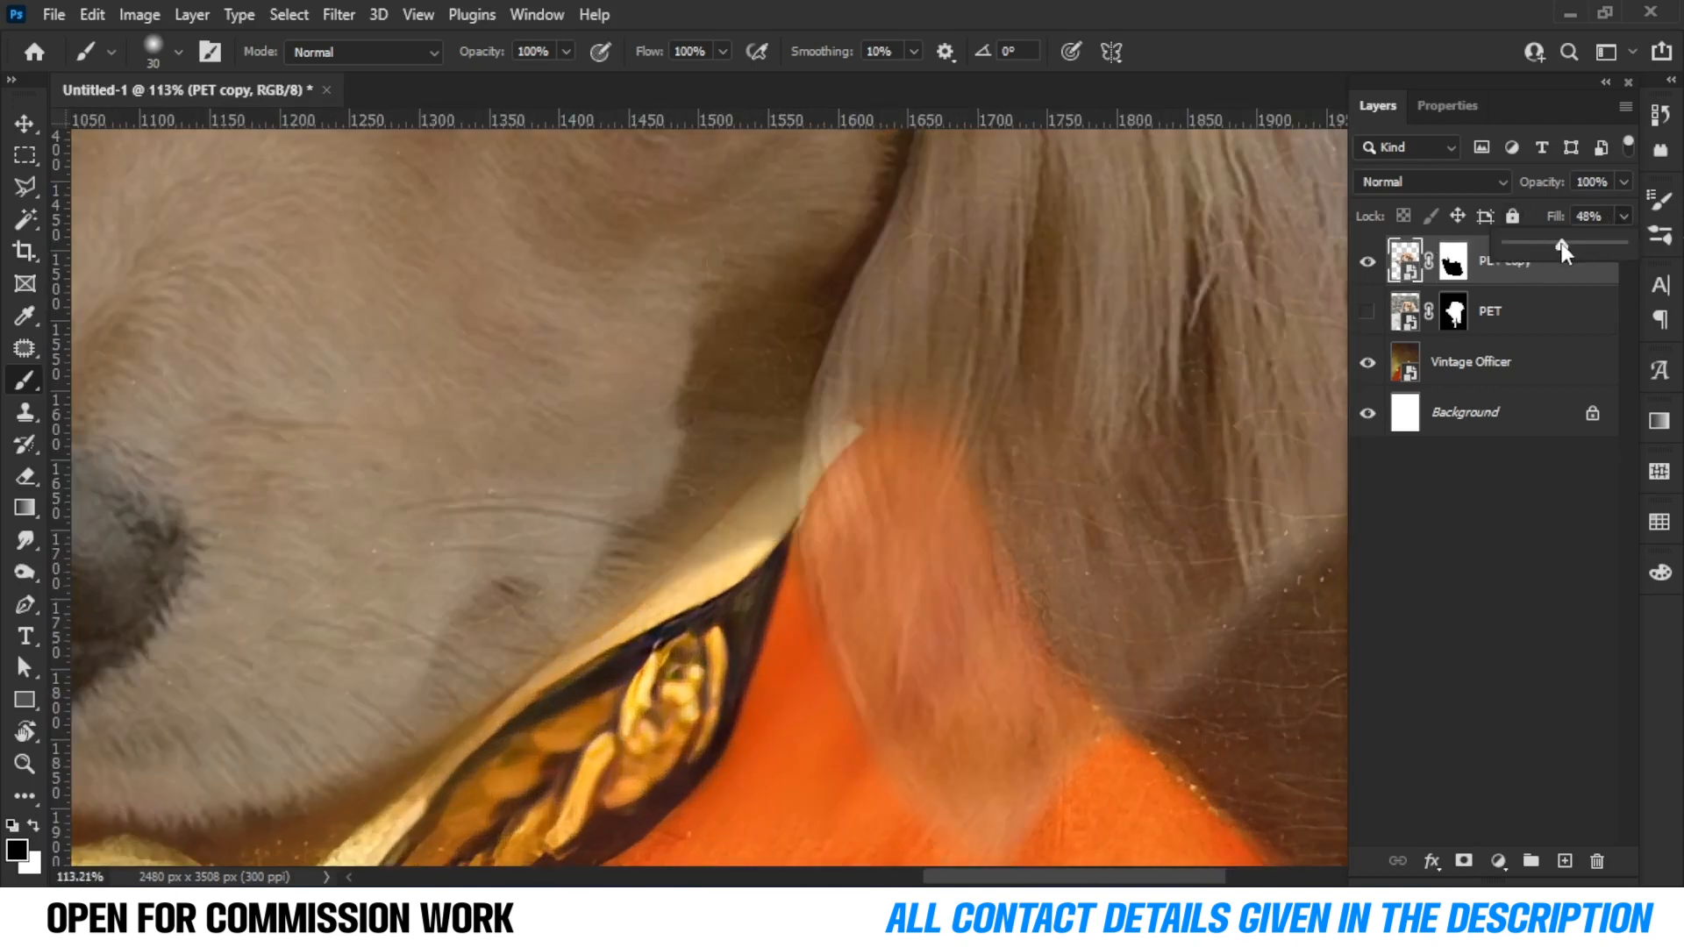
pyautogui.scroll(4, 851, 454)
pyautogui.moveTo(530, 614)
pyautogui.mouseDown()
pyautogui.moveTo(672, 432)
pyautogui.moveTo(740, 443)
pyautogui.moveTo(868, 300)
pyautogui.moveTo(881, 388)
pyautogui.moveTo(866, 332)
pyautogui.mouseUp()
pyautogui.click(1453, 272)
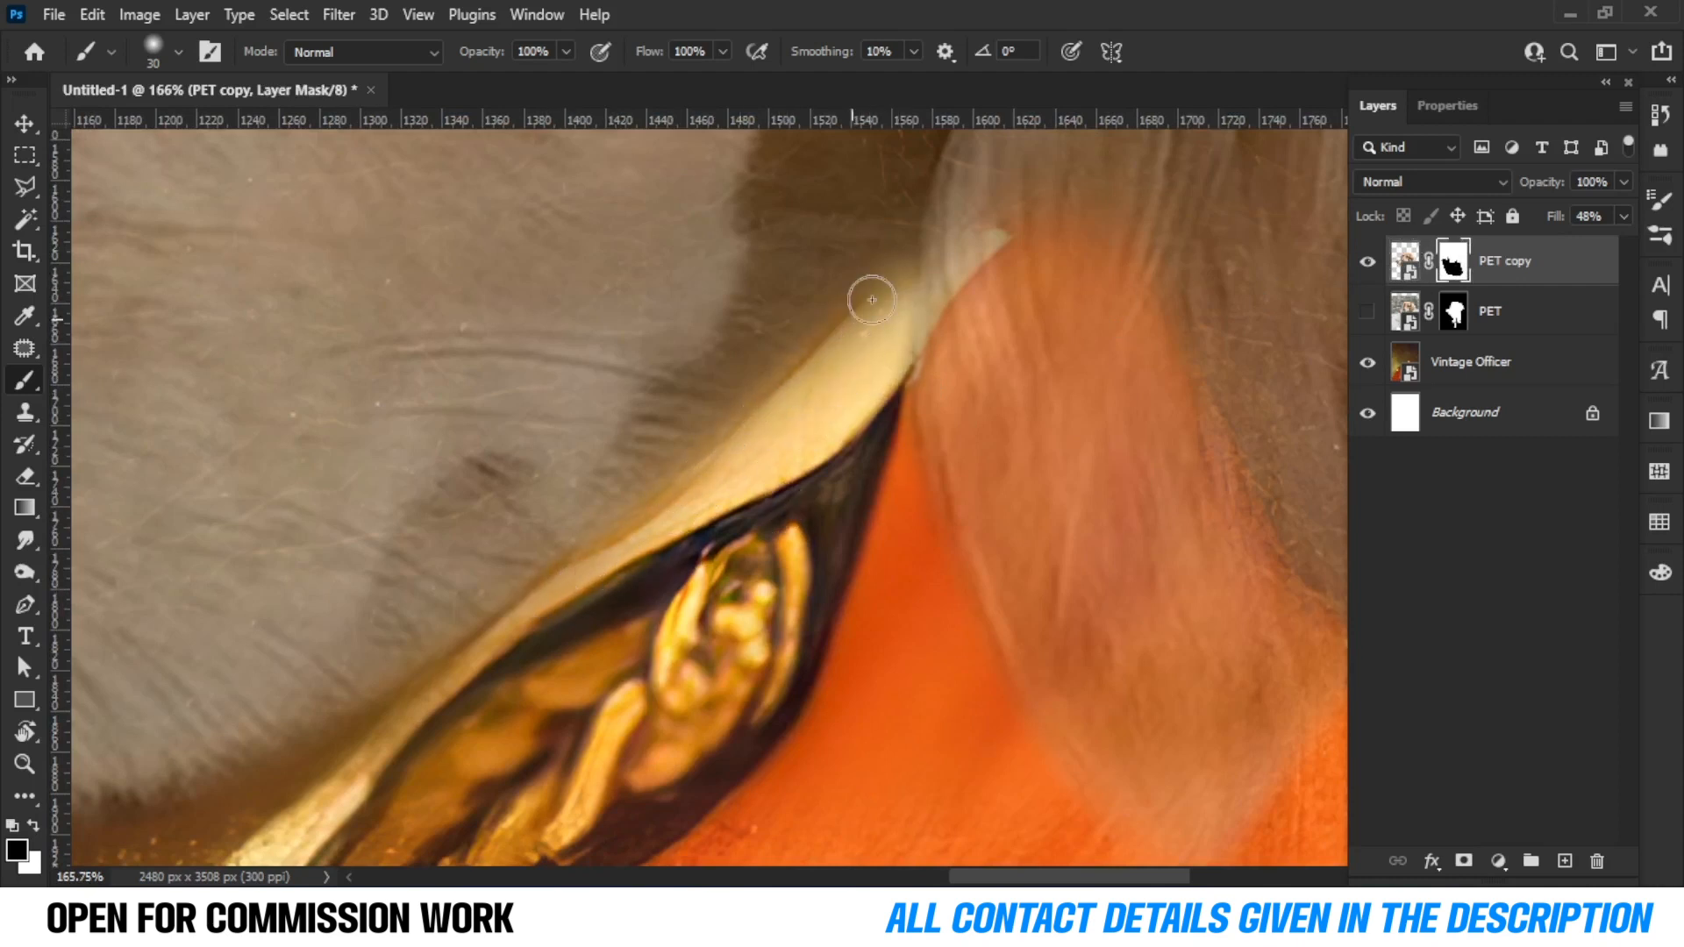
# Restore the fill to 100% and paint on the mask at the collar corner beneath the ear.
pyautogui.scroll(-5, 862, 403)
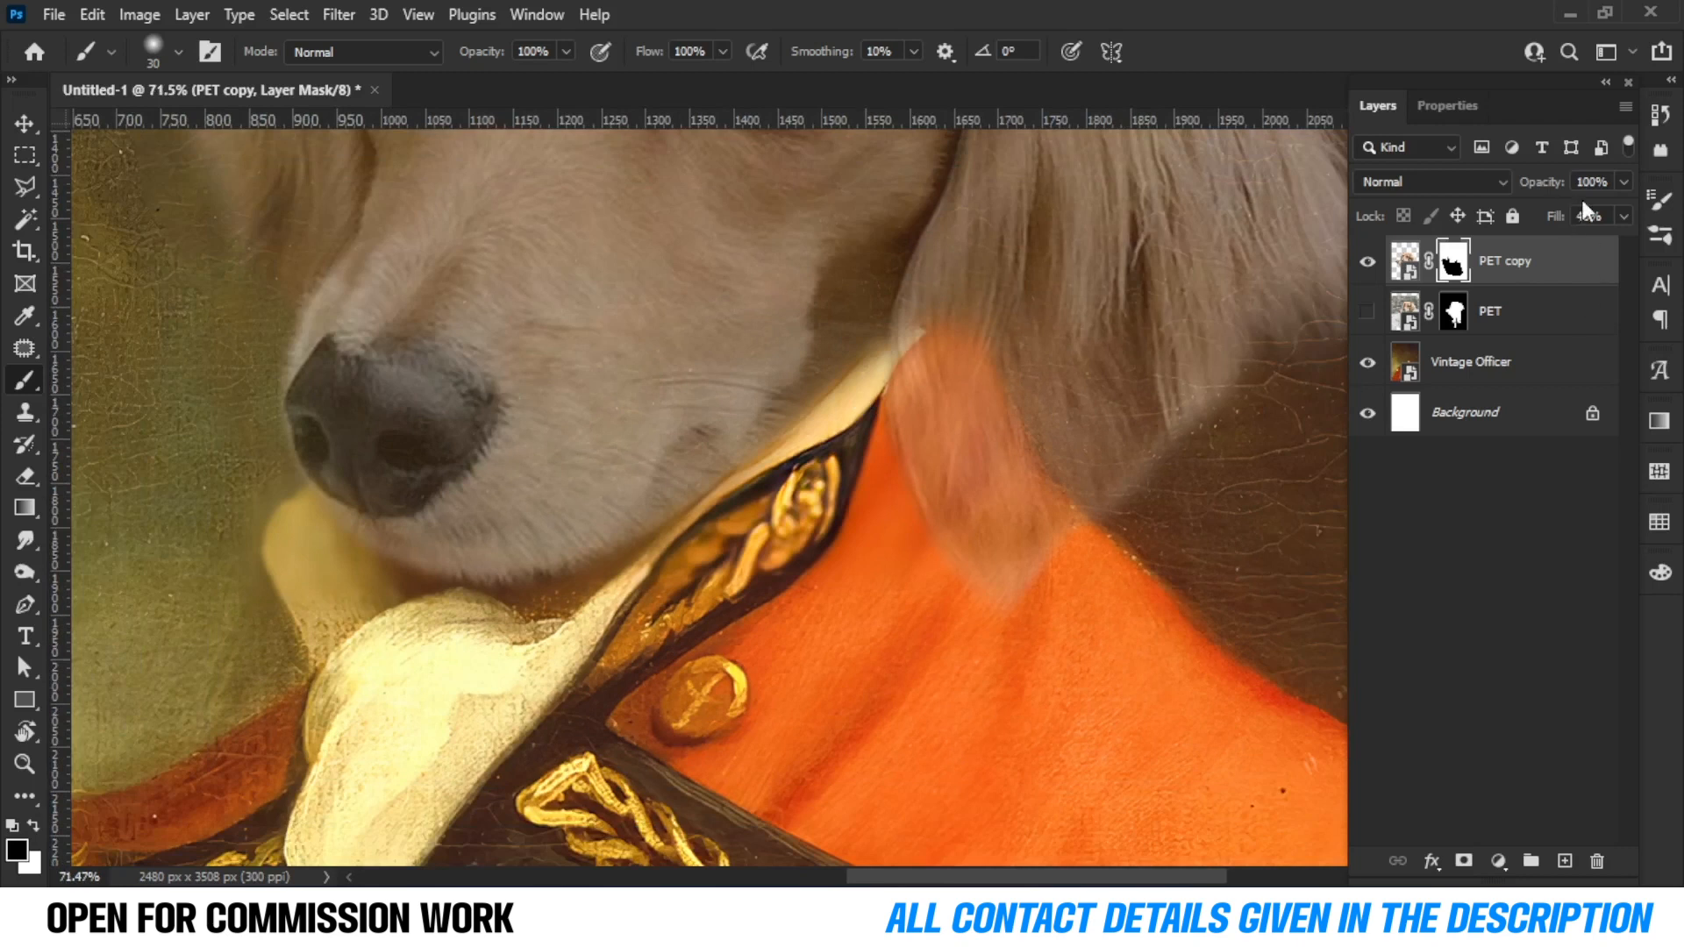
pyautogui.moveTo(1601, 251); pyautogui.dragTo(1666, 253)
pyautogui.scroll(5, 655, 277)
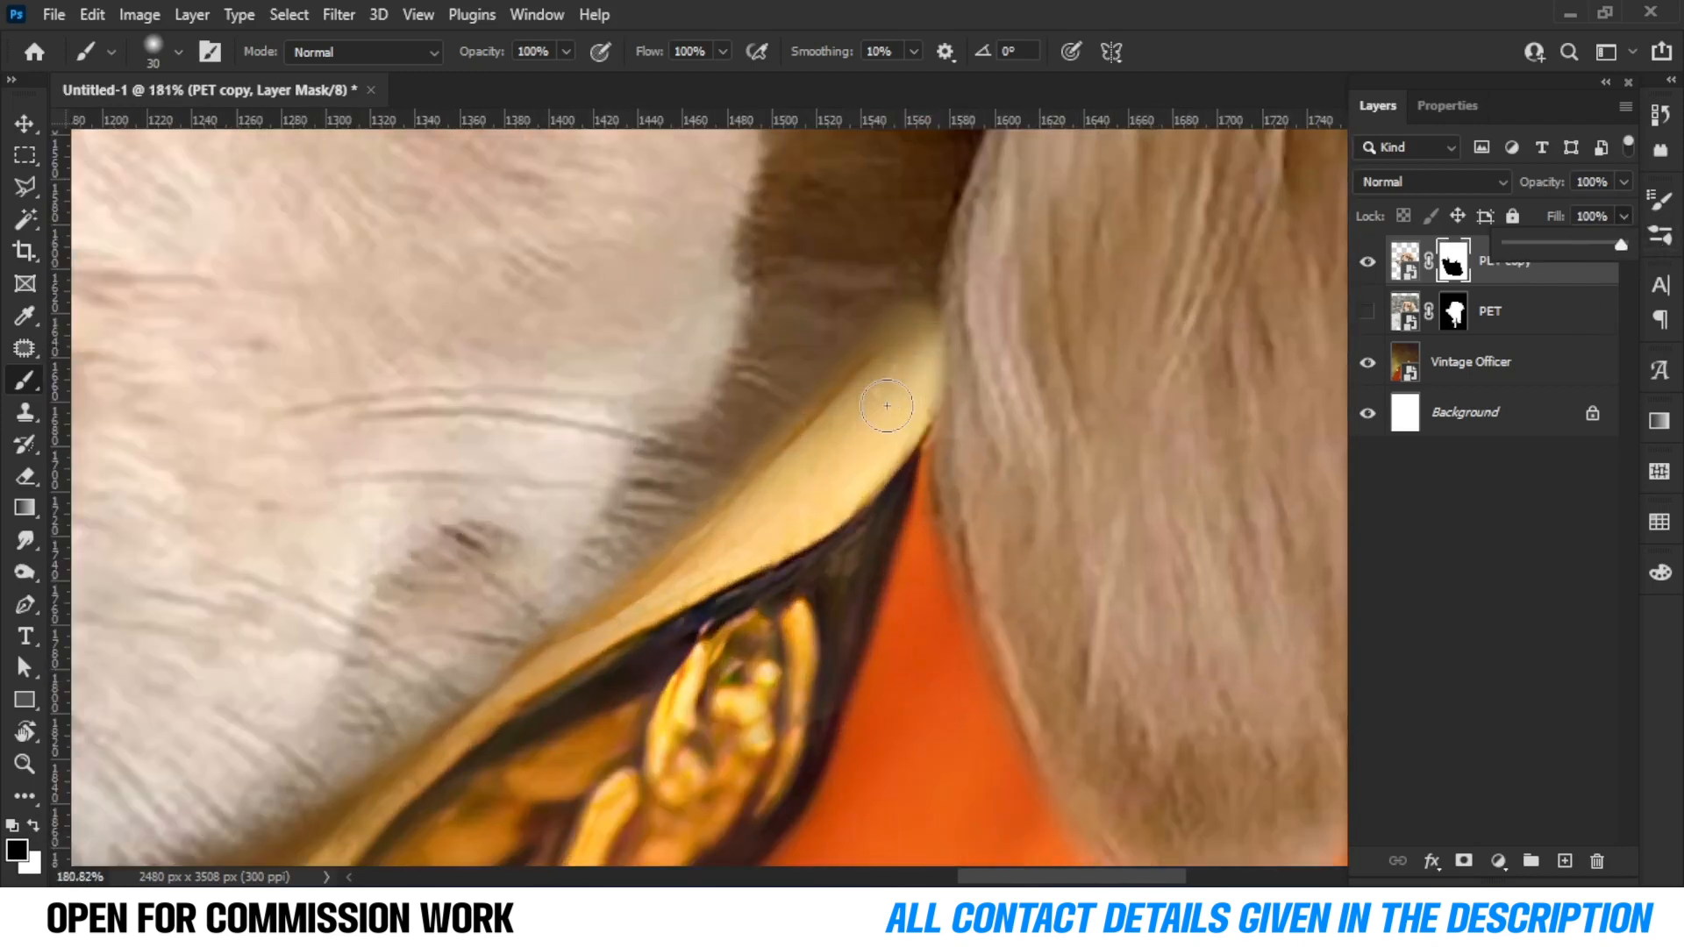
pyautogui.moveTo(903, 268); pyautogui.dragTo(907, 312)
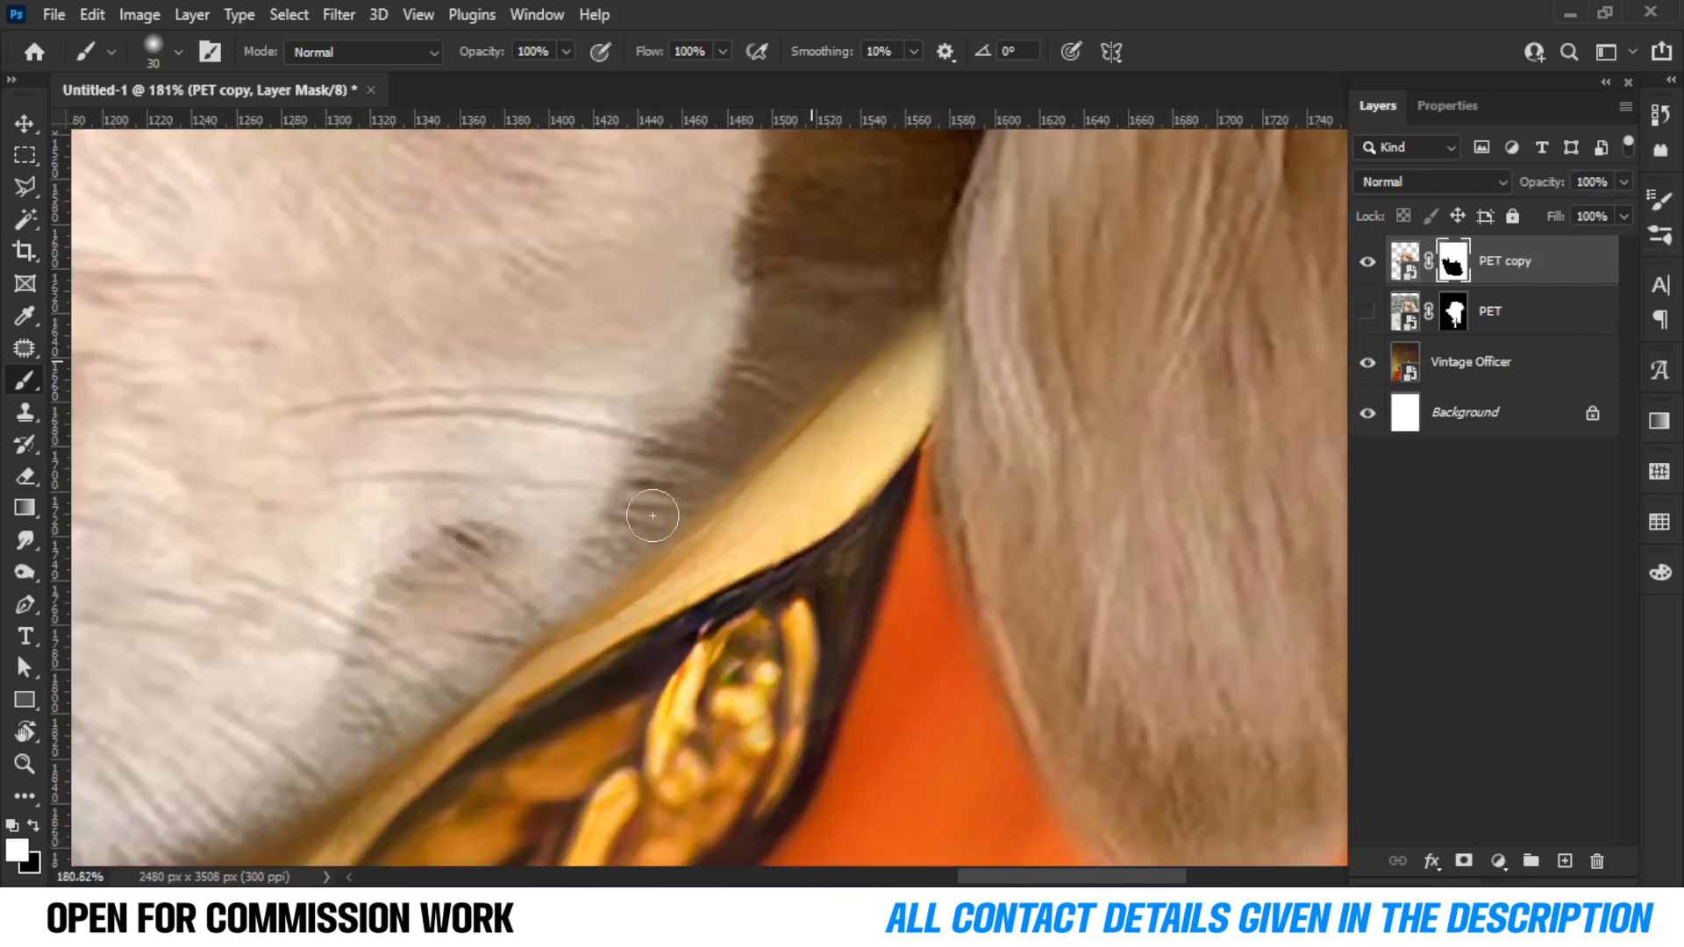
# Add a Brightness/Contrast adjustment clipped to the PET copy with brightness -20 and contrast 37.
pyautogui.scroll(-10, 601, 556)
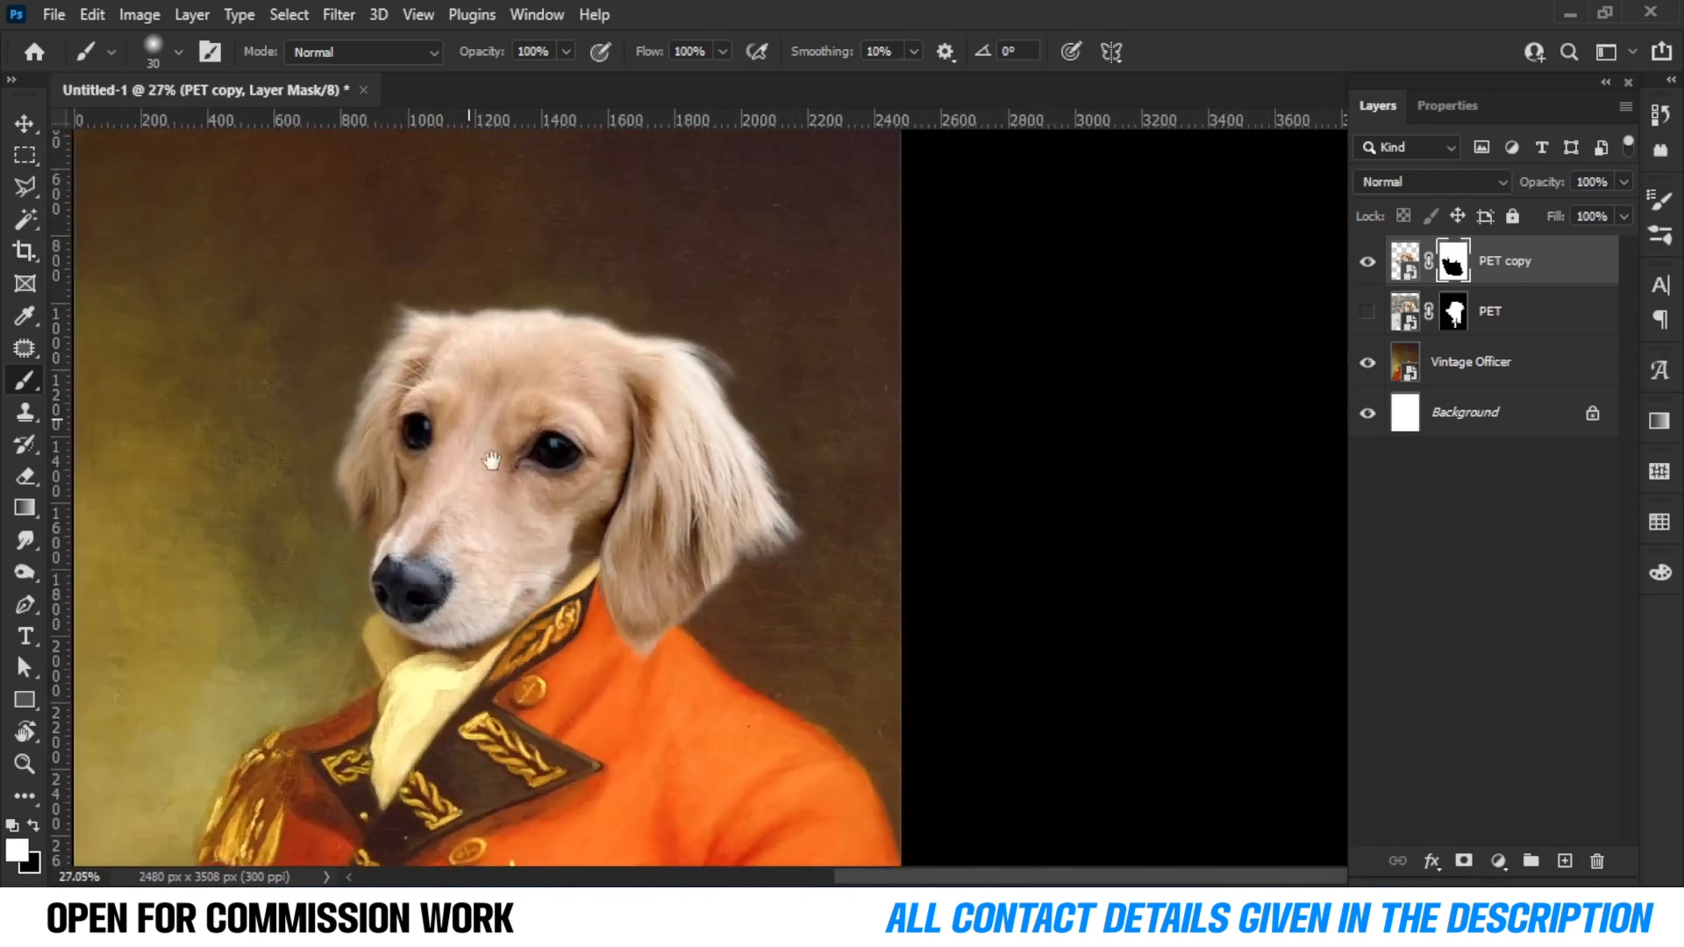
pyautogui.scroll(-1, 514, 452)
pyautogui.scroll(2, 515, 456)
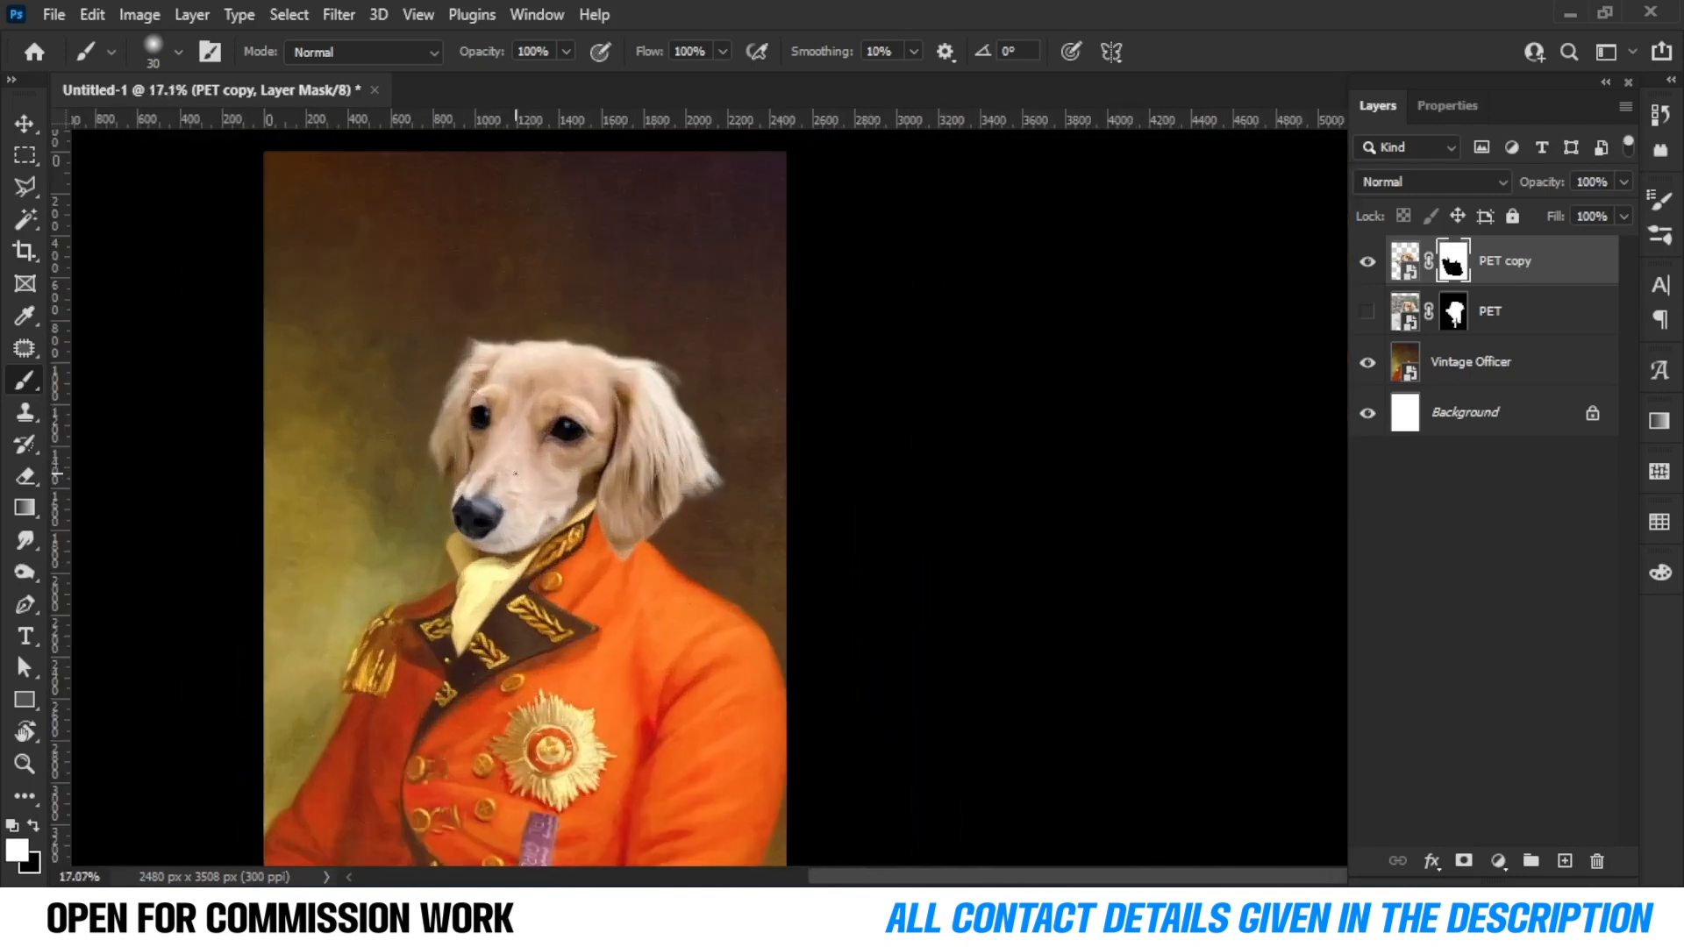
pyautogui.scroll(1, 516, 473)
pyautogui.click(1497, 862)
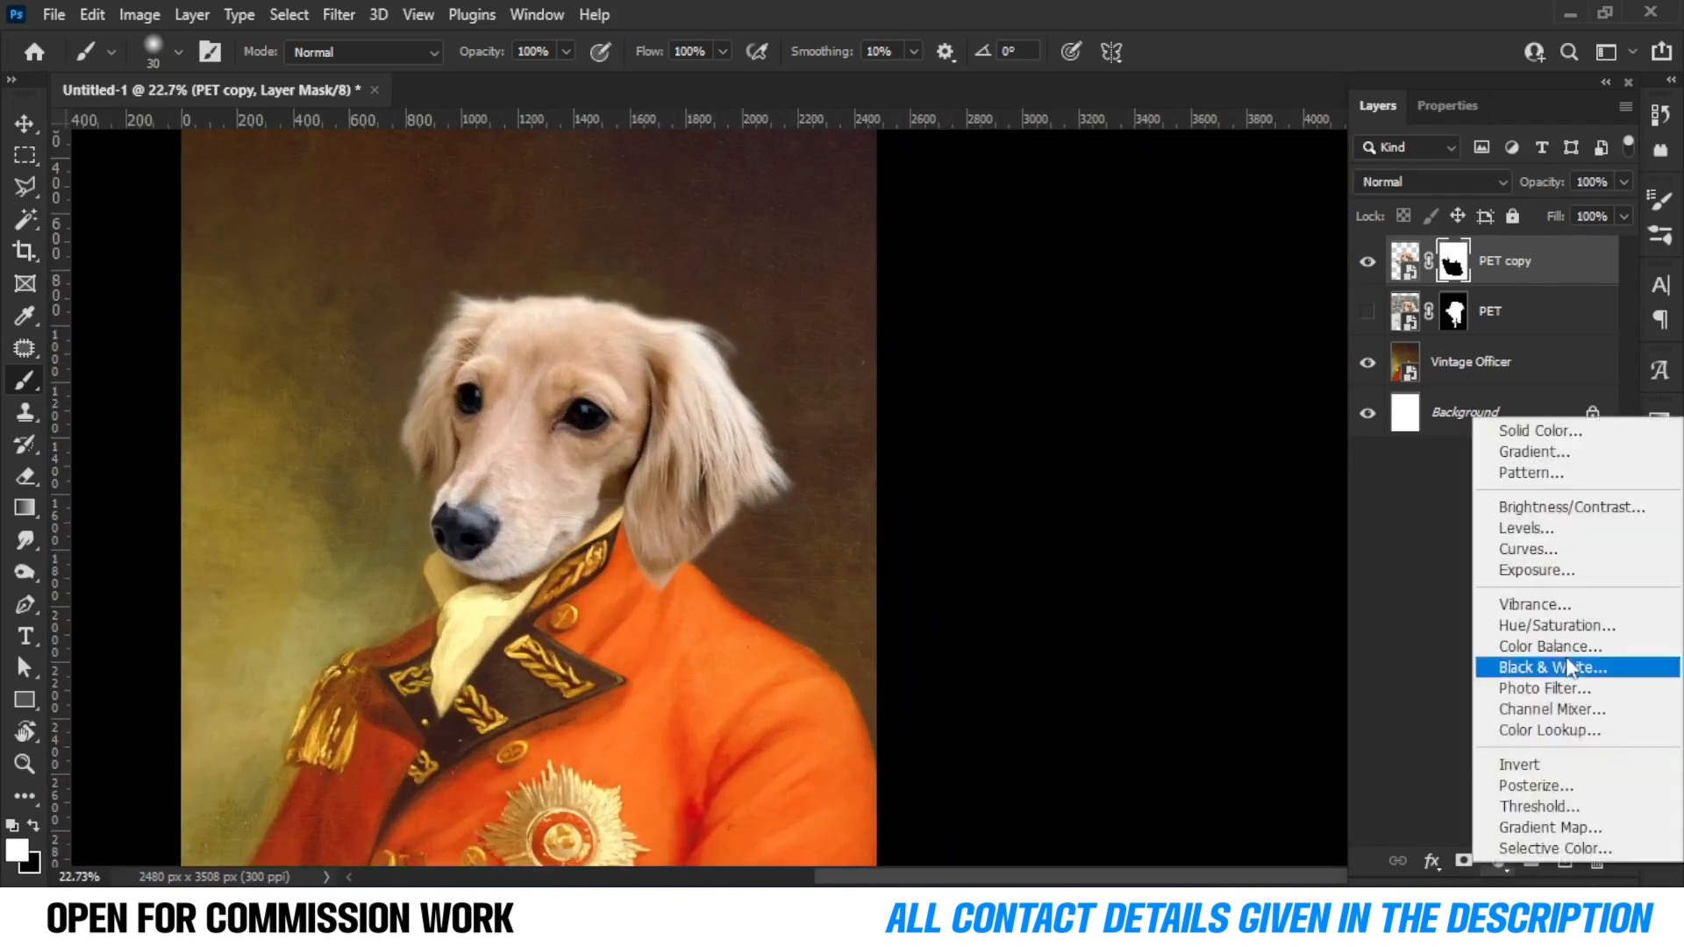
pyautogui.click(1587, 515)
pyautogui.moveTo(1484, 251); pyautogui.dragTo(1534, 307)
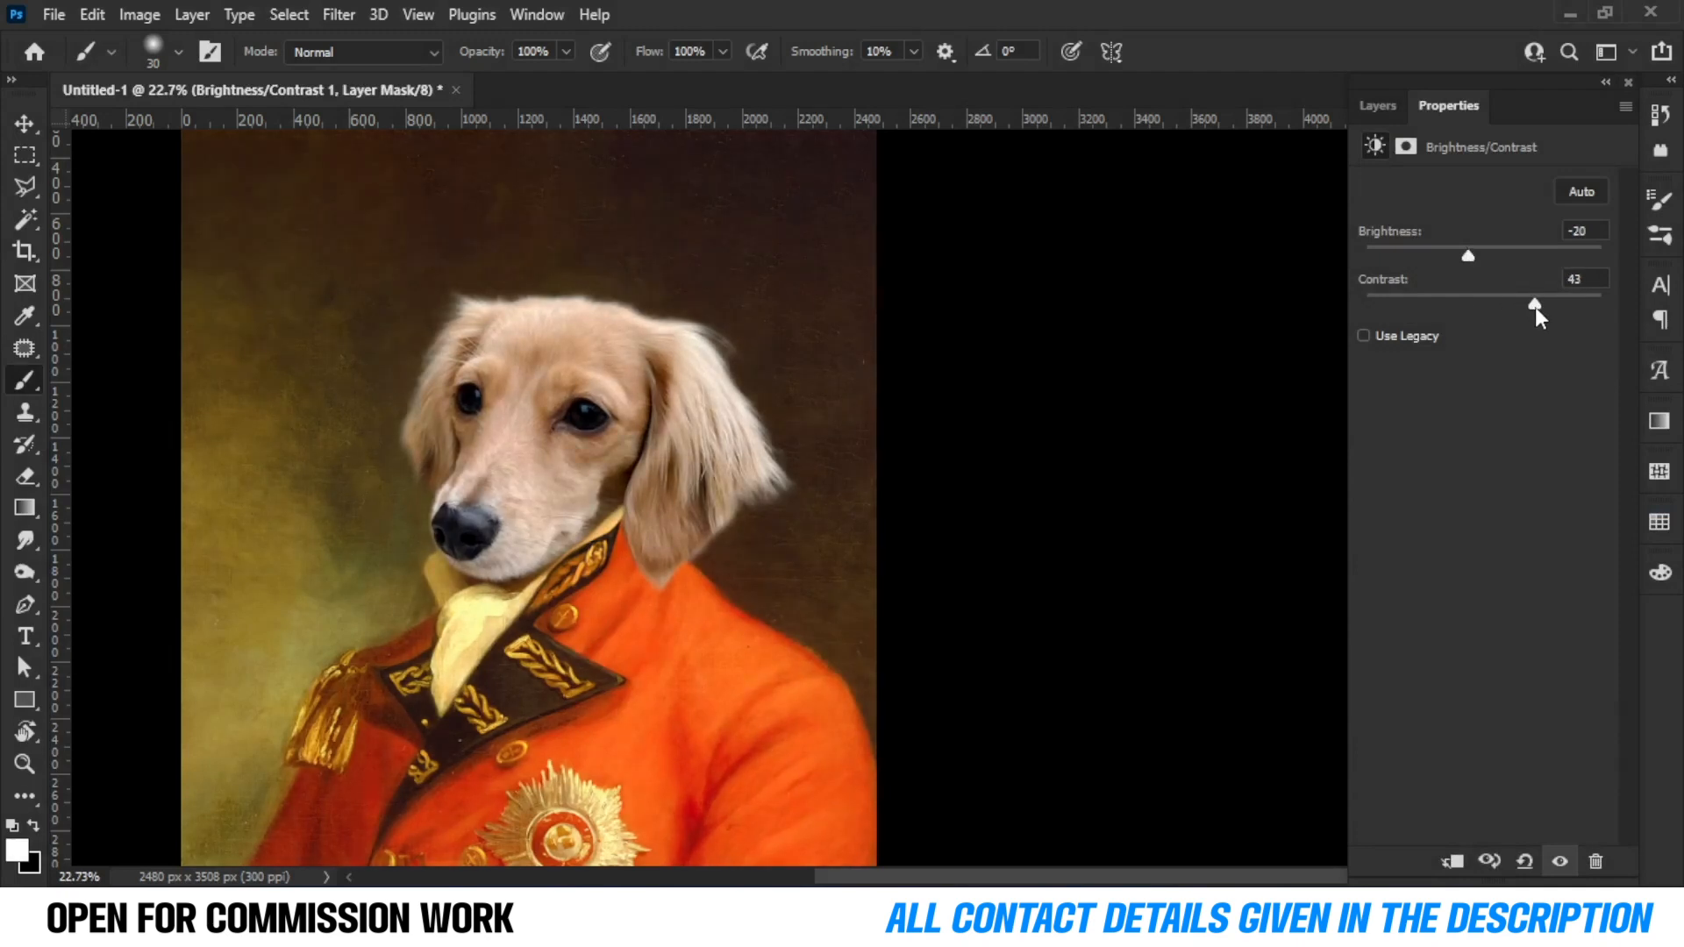
pyautogui.click(1453, 863)
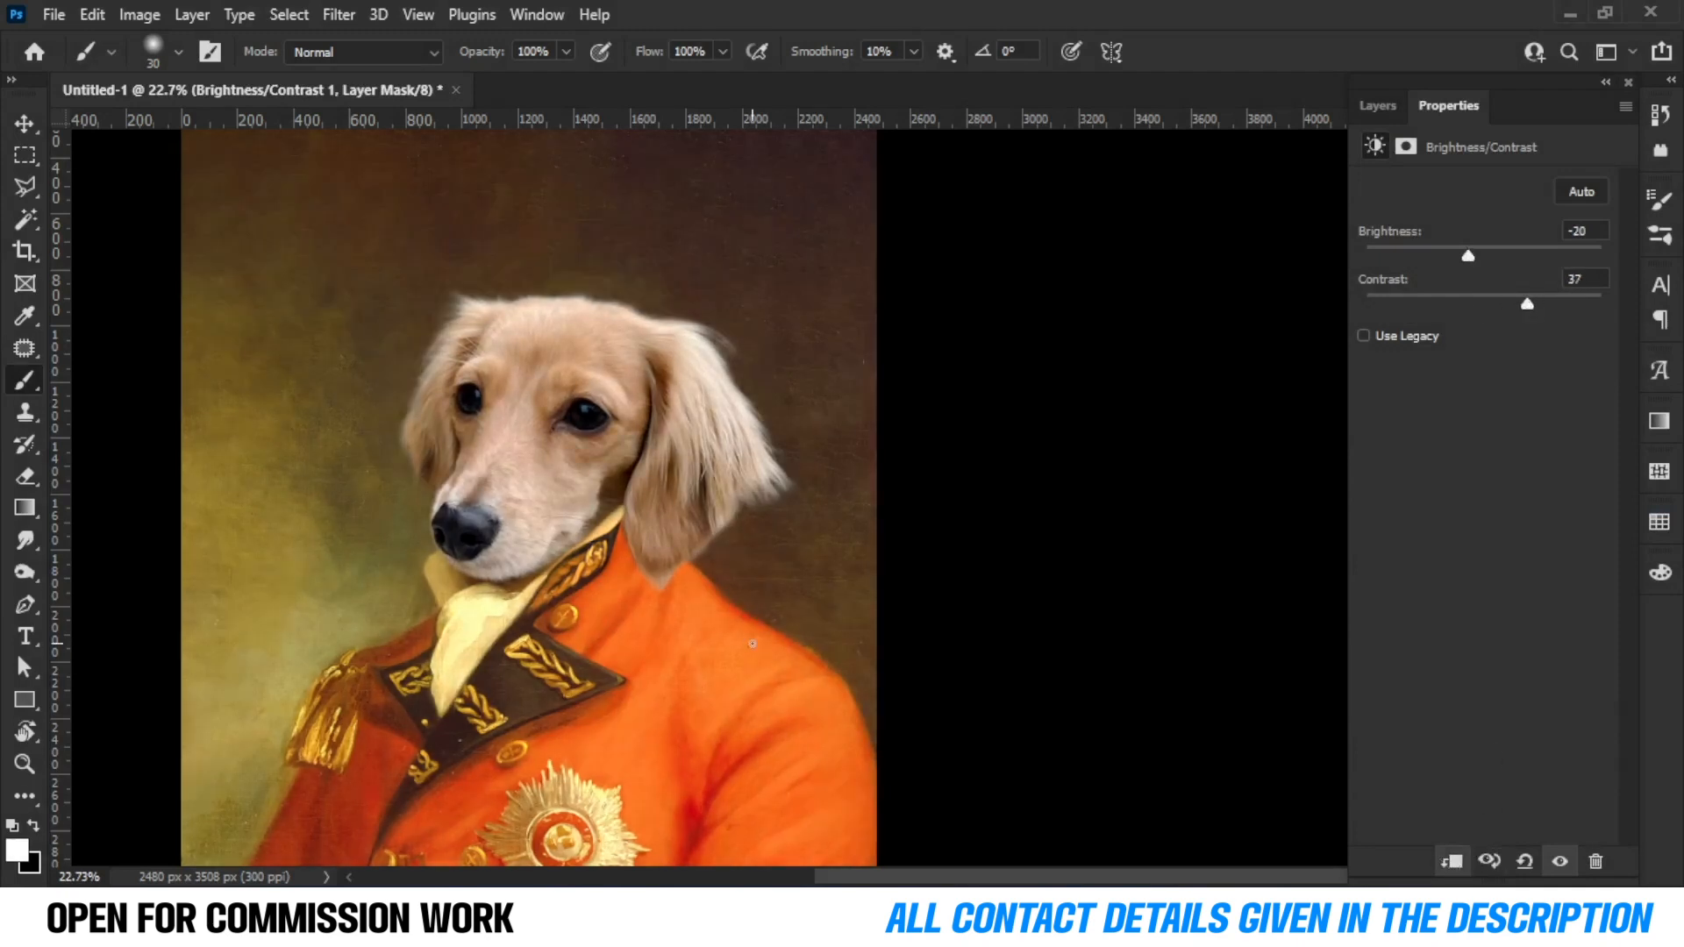
# Toggle the Brightness/Contrast layer's visibility to compare the head with and without it.
pyautogui.click(1375, 106)
pyautogui.click(1367, 263)
pyautogui.click(1367, 263)
pyautogui.click(1367, 263)
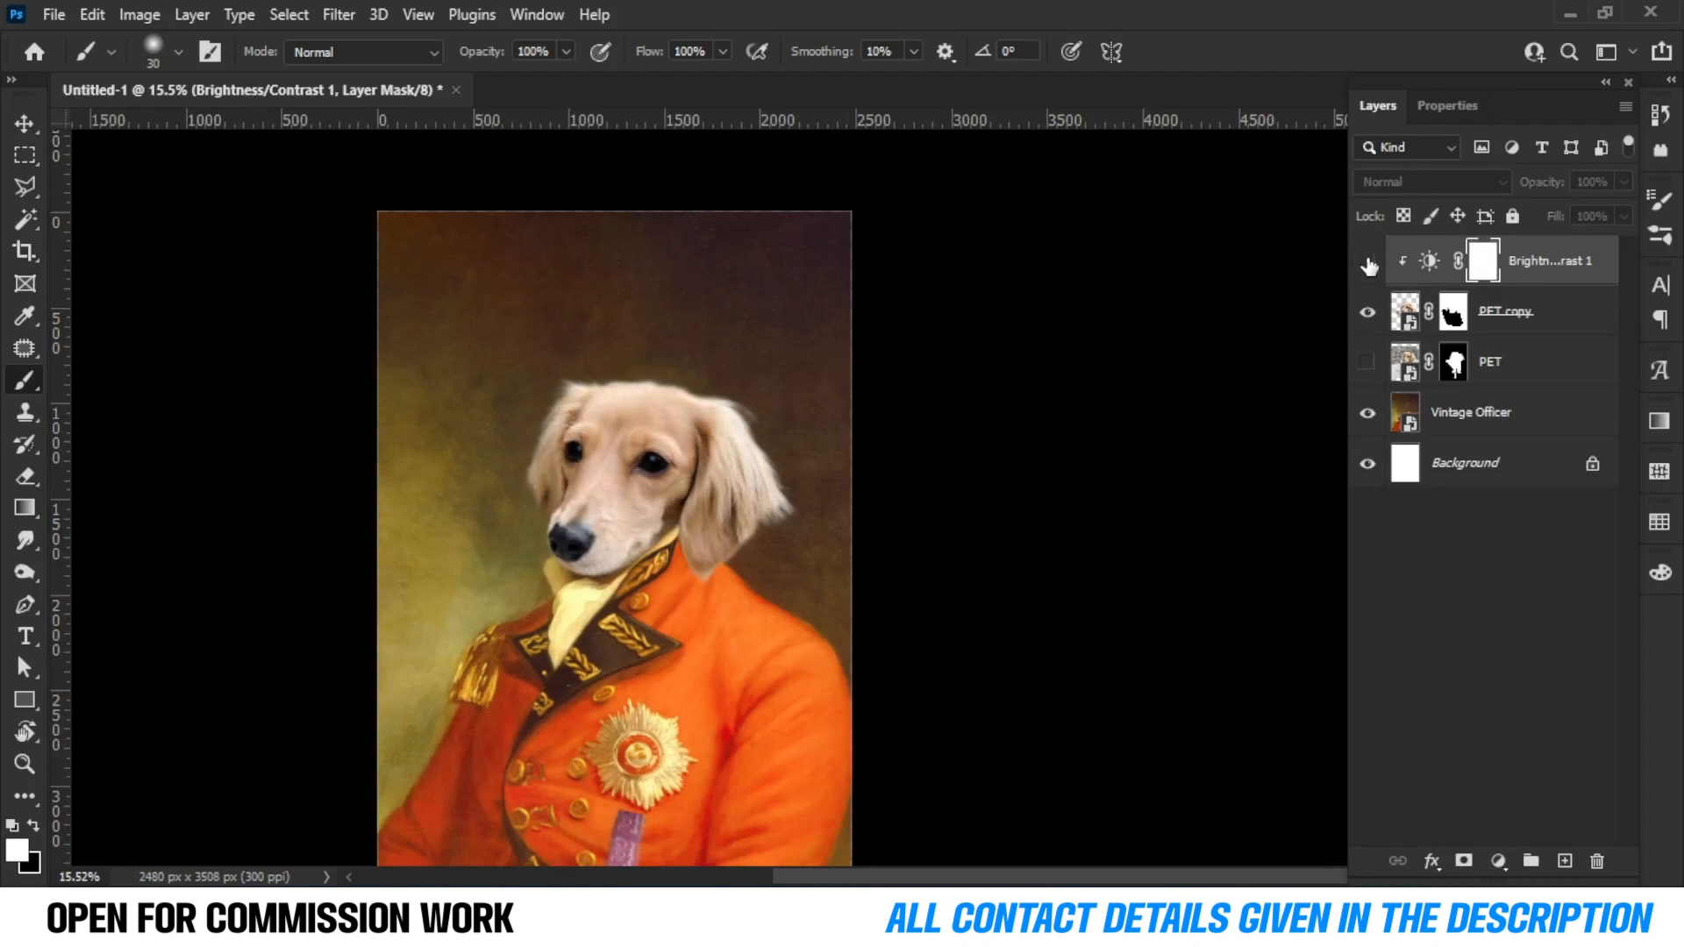
pyautogui.click(1367, 264)
pyautogui.click(1368, 265)
pyautogui.click(1368, 265)
pyautogui.click(1368, 265)
pyautogui.scroll(-3, 973, 496)
pyautogui.scroll(5, 747, 790)
pyautogui.moveTo(726, 656); pyautogui.dragTo(671, 532)
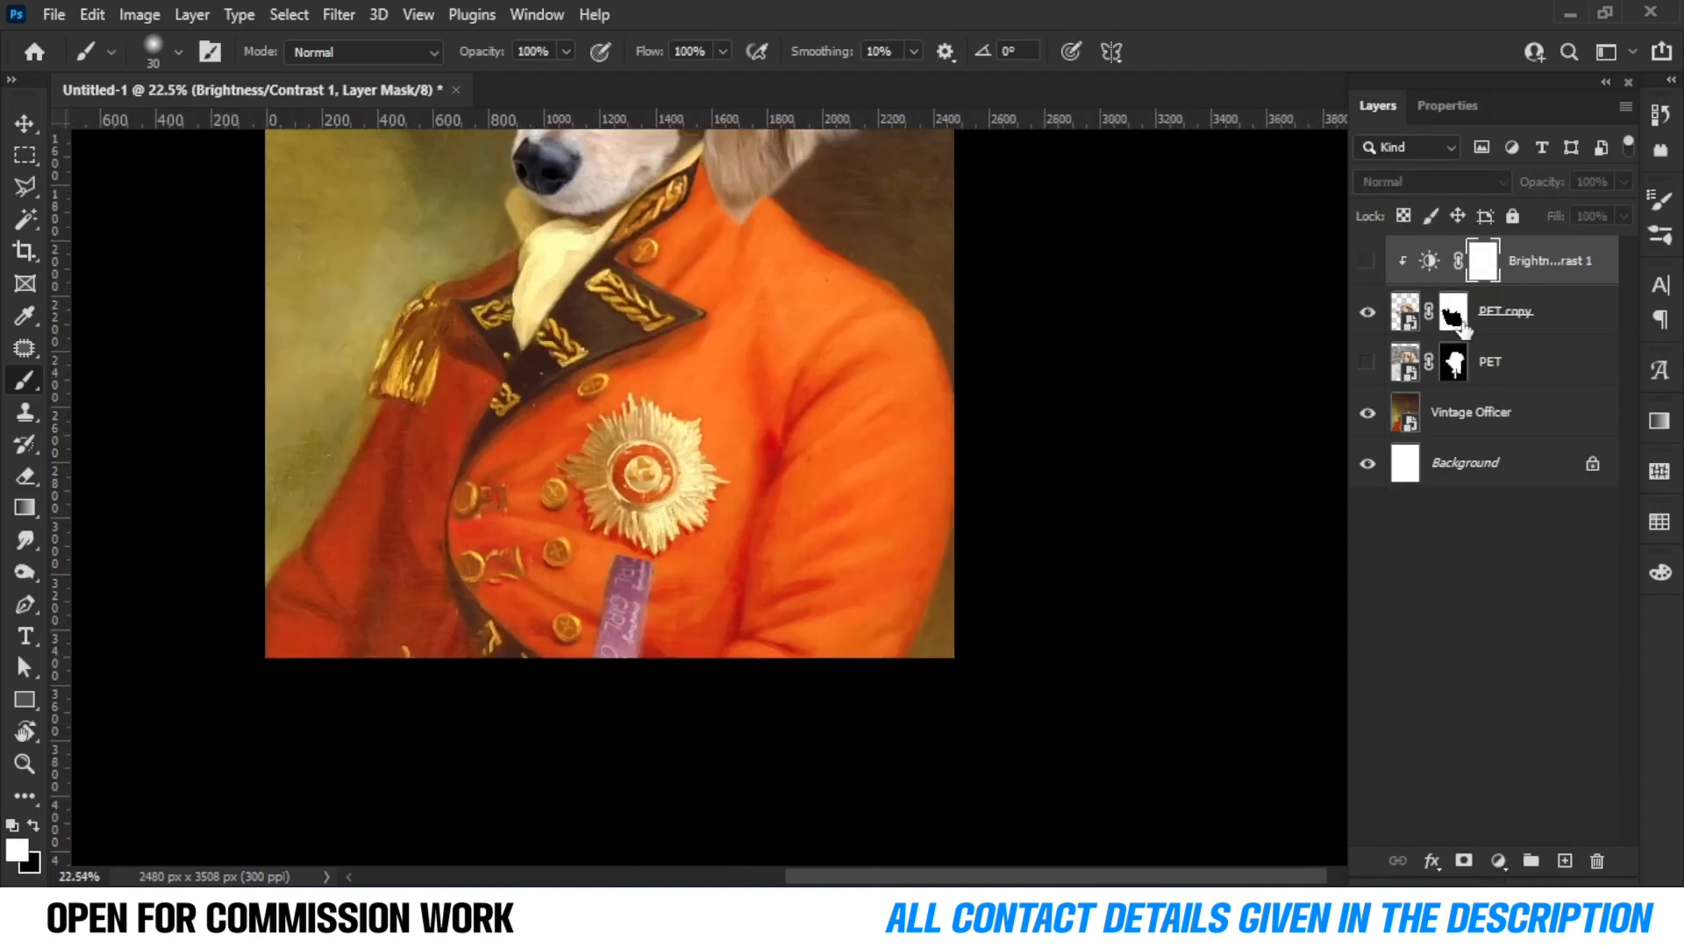
# Paint black with a hard round brush on the PET copy's mask to hide stray pixels over the chest medal.
pyautogui.click(1458, 324)
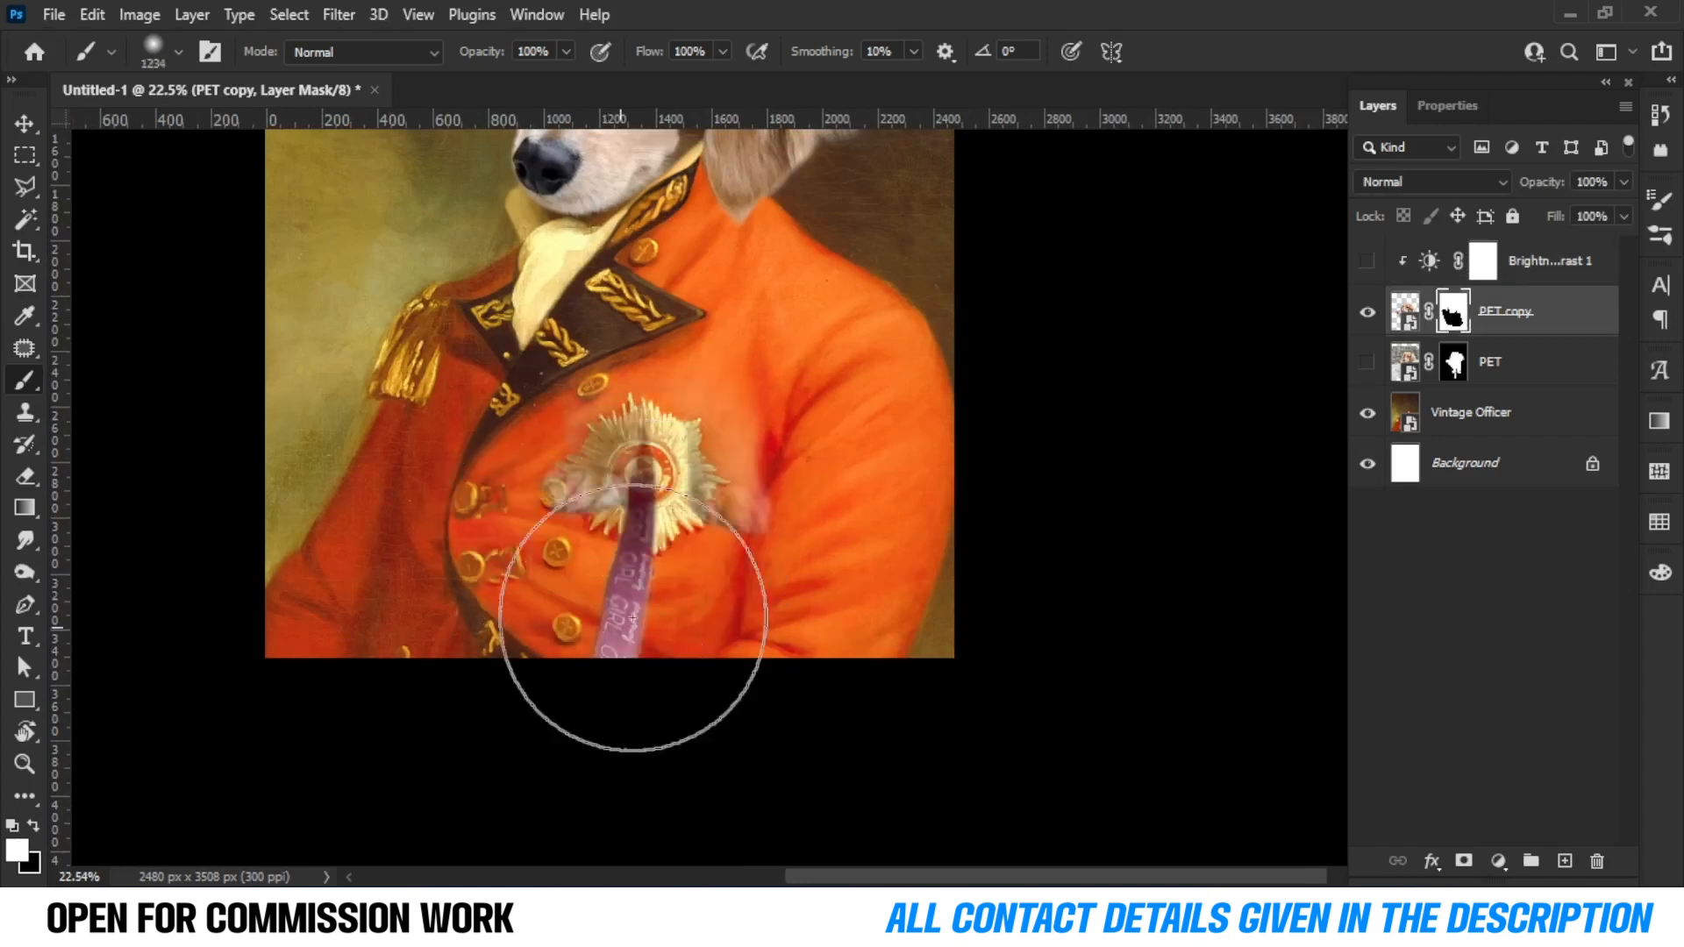
pyautogui.rightClick(669, 527)
pyautogui.click(954, 570)
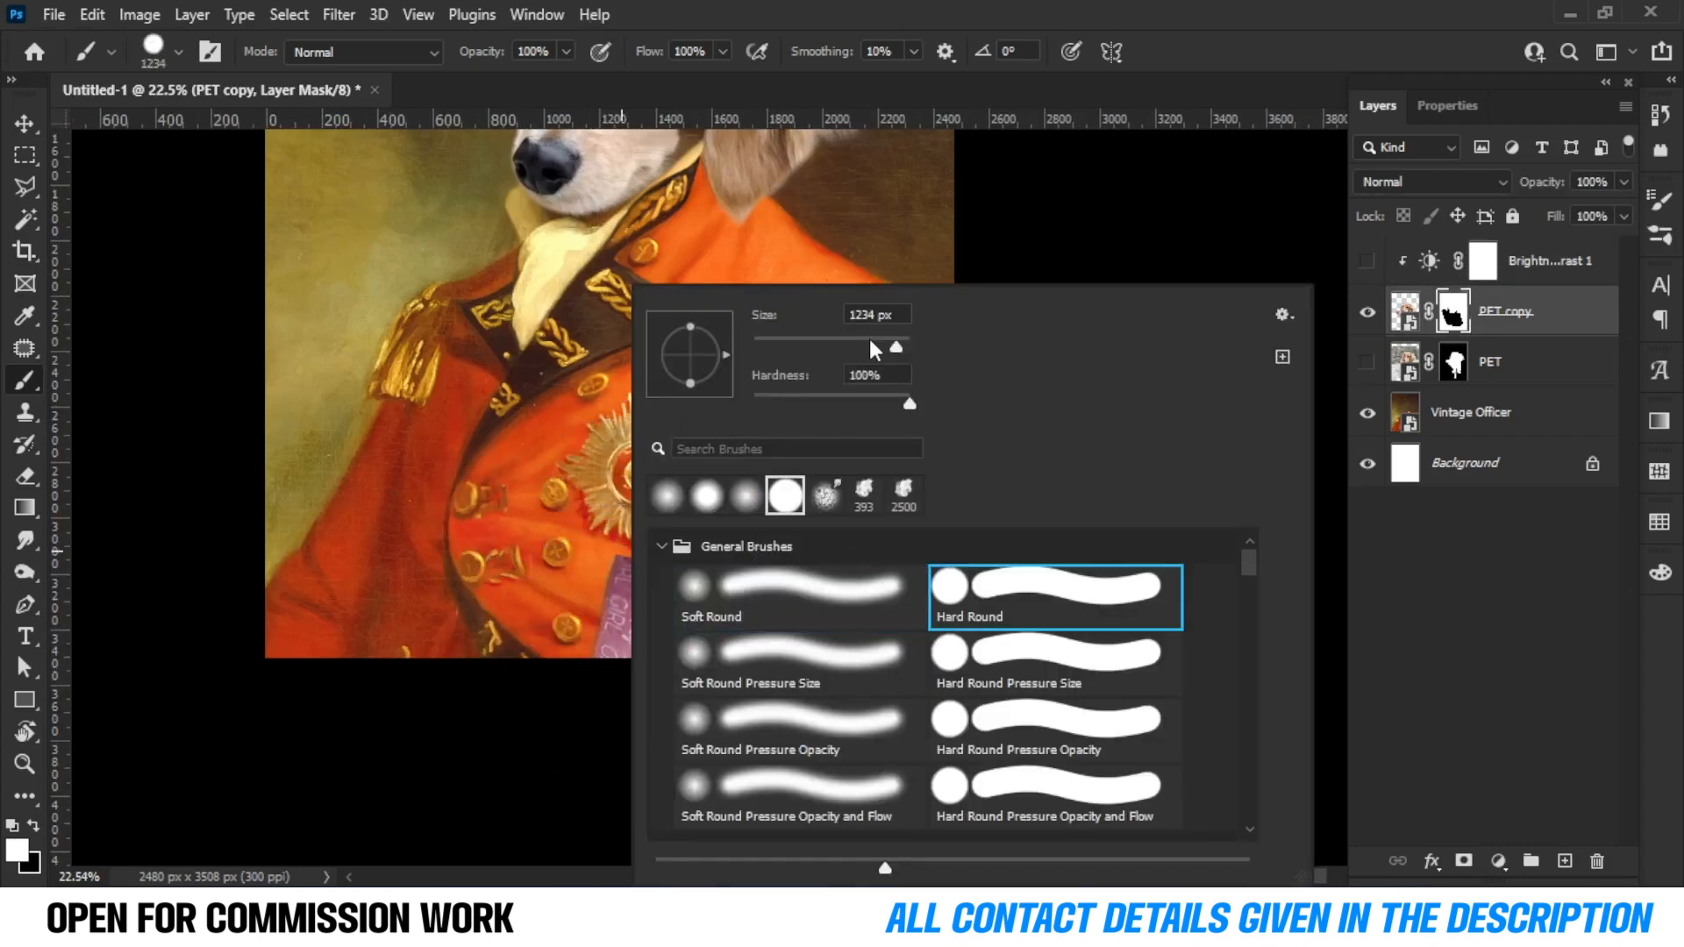
pyautogui.press('Return')
pyautogui.keyDown('alt'); pyautogui.rightClick(682, 518); pyautogui.keyUp('alt')
pyautogui.moveTo(642, 533); pyautogui.dragTo(637, 680)
pyautogui.moveTo(695, 296); pyautogui.dragTo(701, 605)
pyautogui.scroll(2, 645, 383)
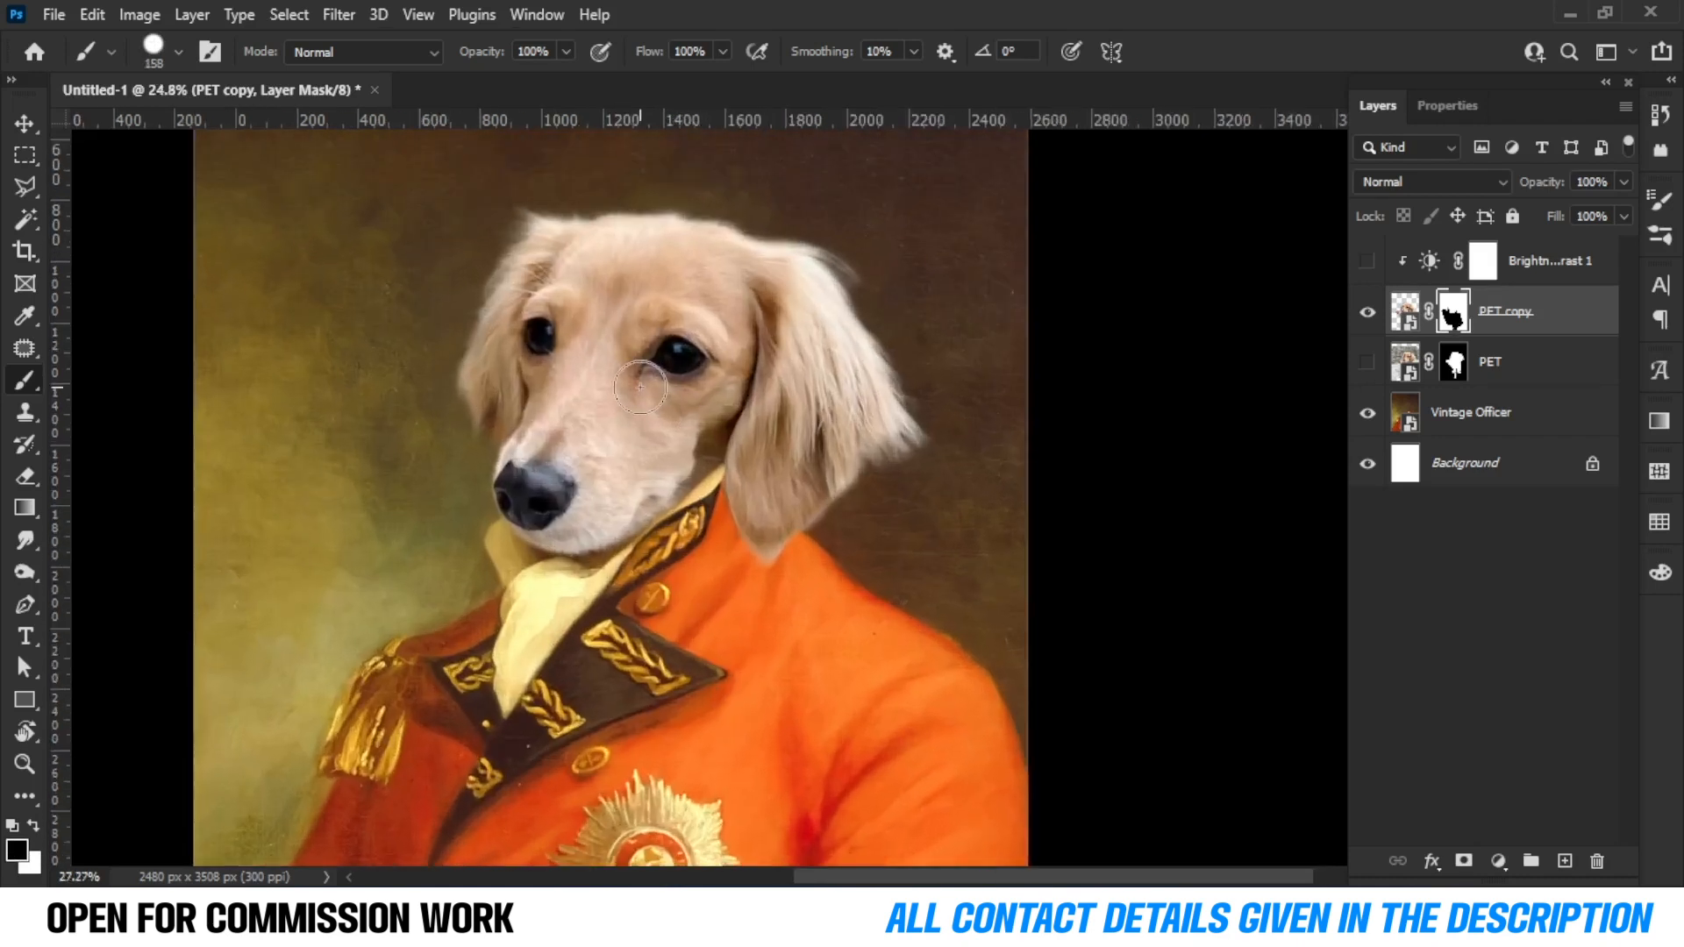
# Show the Brightness/Contrast layer again.
pyautogui.click(1582, 316)
pyautogui.click(1366, 262)
pyautogui.scroll(-2, 790, 364)
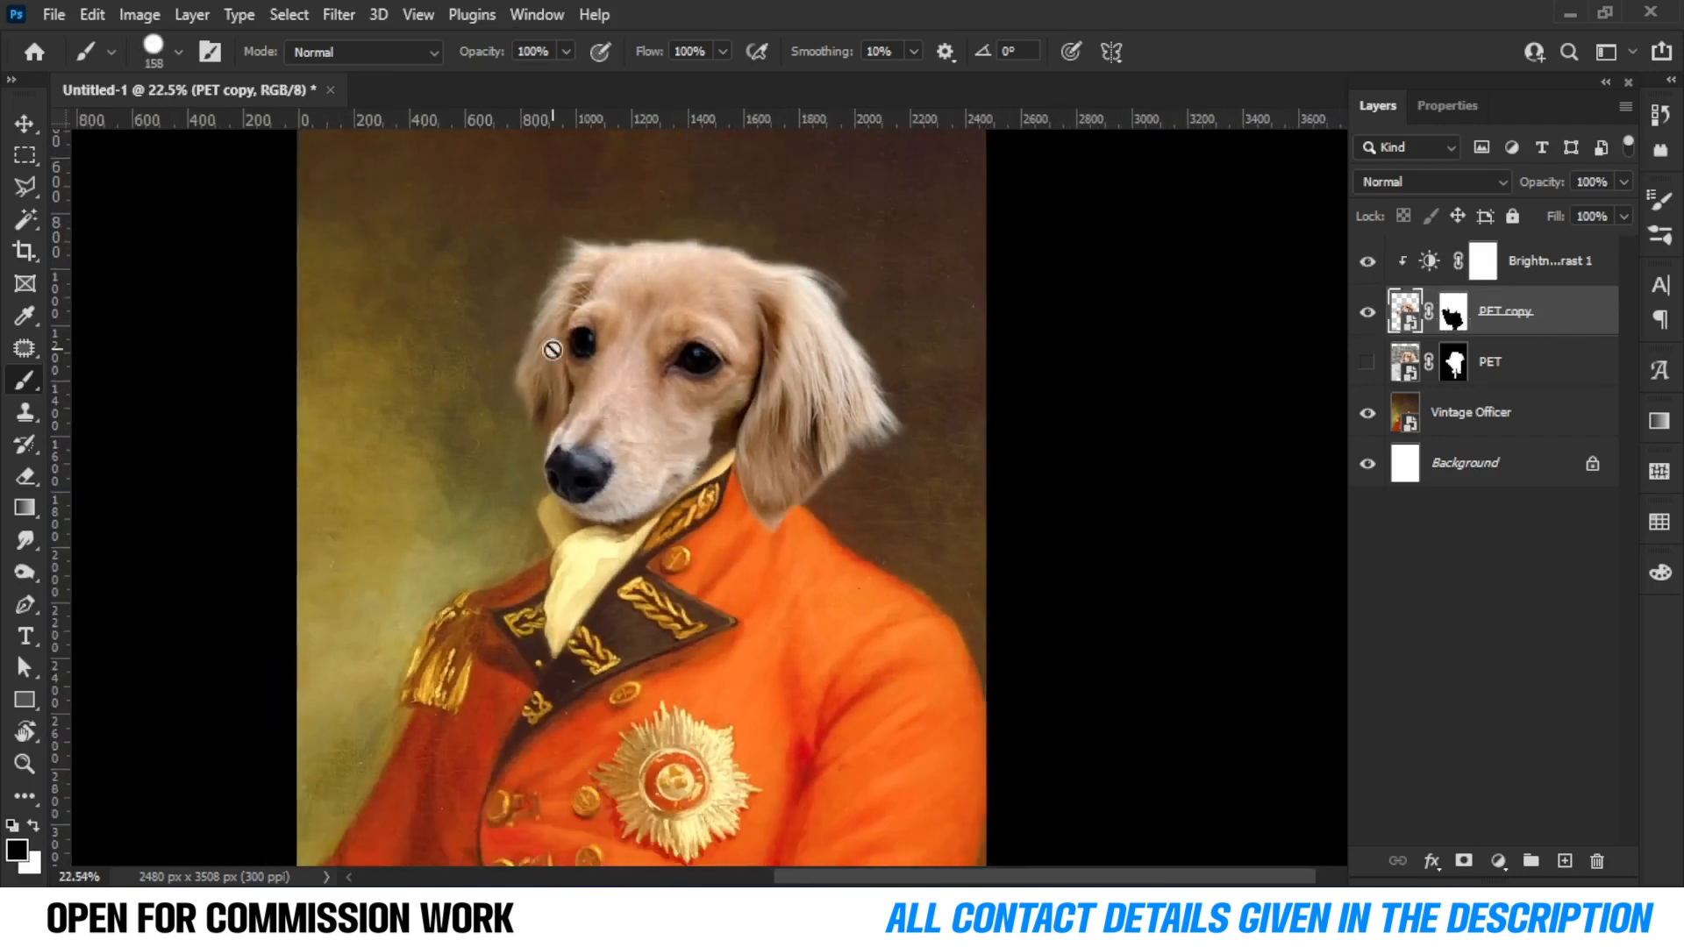
pyautogui.scroll(4, 553, 331)
# Paint black with a soft round brush on the Brightness/Contrast mask over the left side and top of the head.
pyautogui.click(1481, 261)
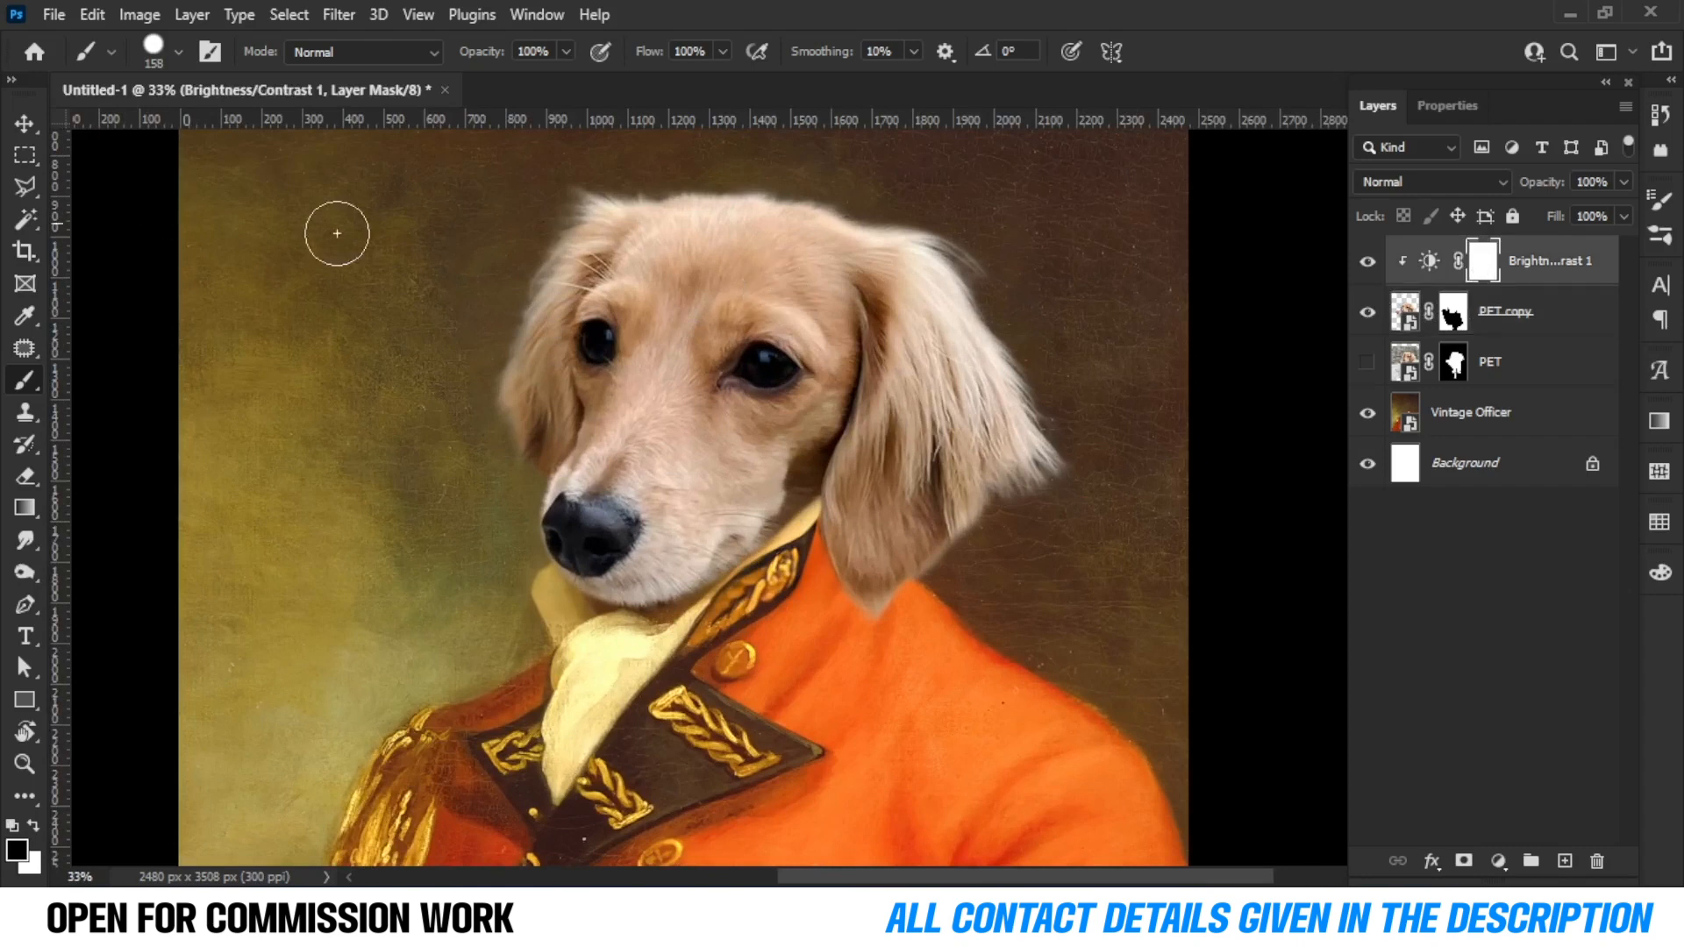
pyautogui.rightClick(491, 255)
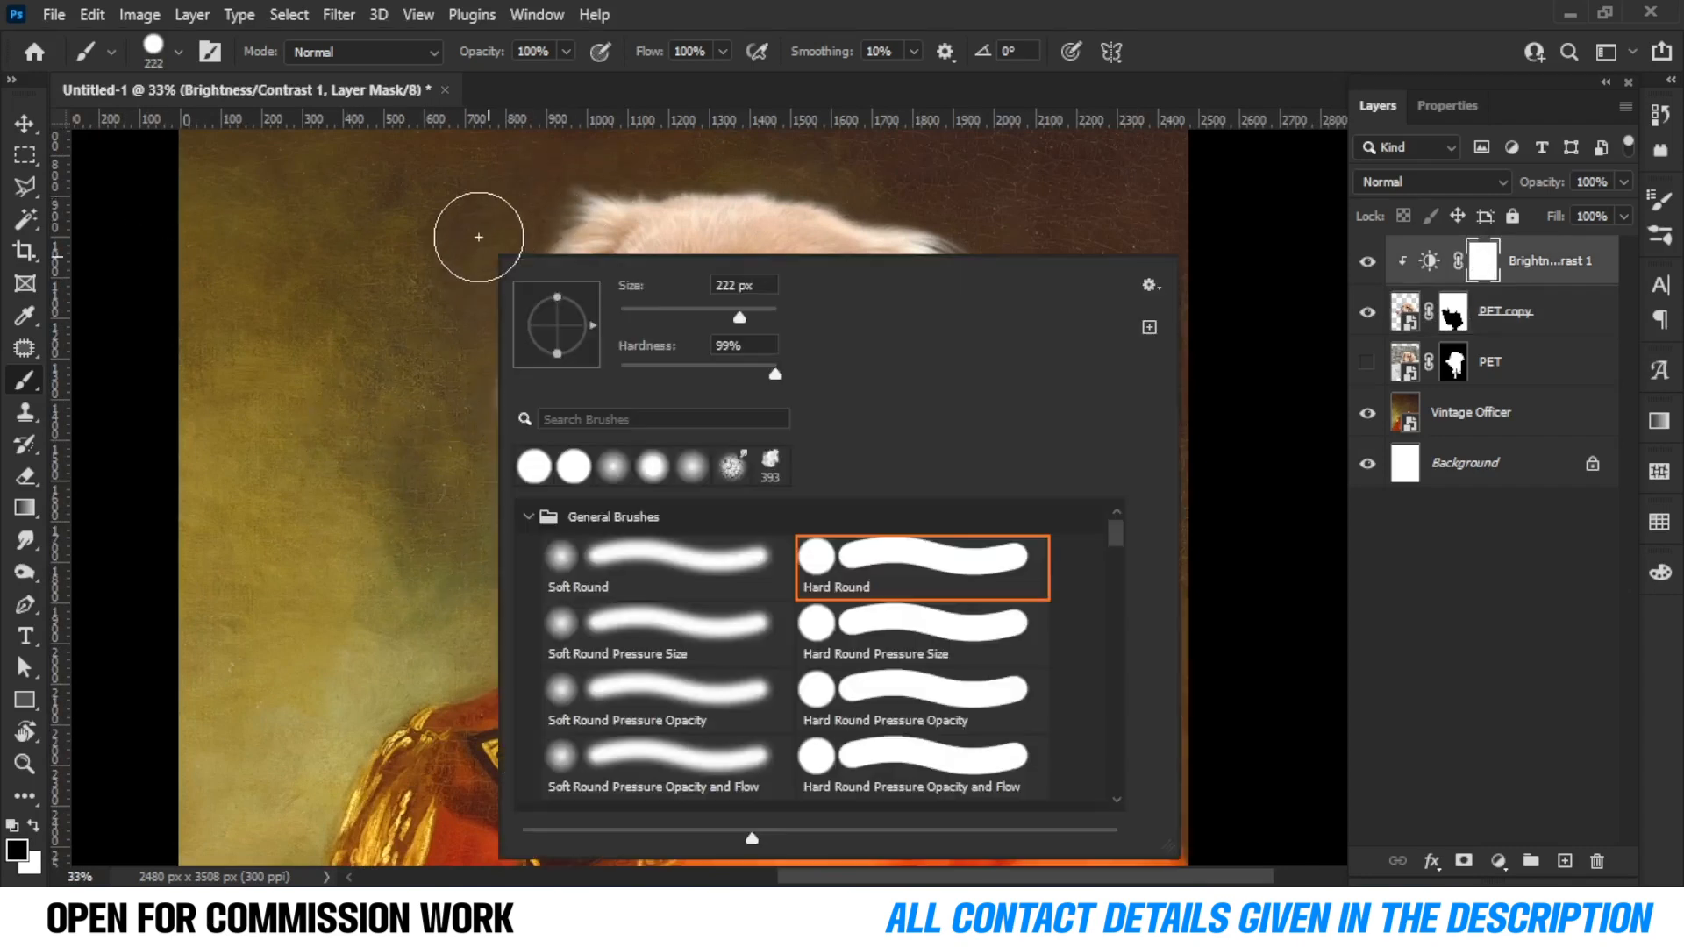
pyautogui.click(721, 581)
pyautogui.click(422, 260)
pyautogui.moveTo(637, 154); pyautogui.dragTo(434, 442)
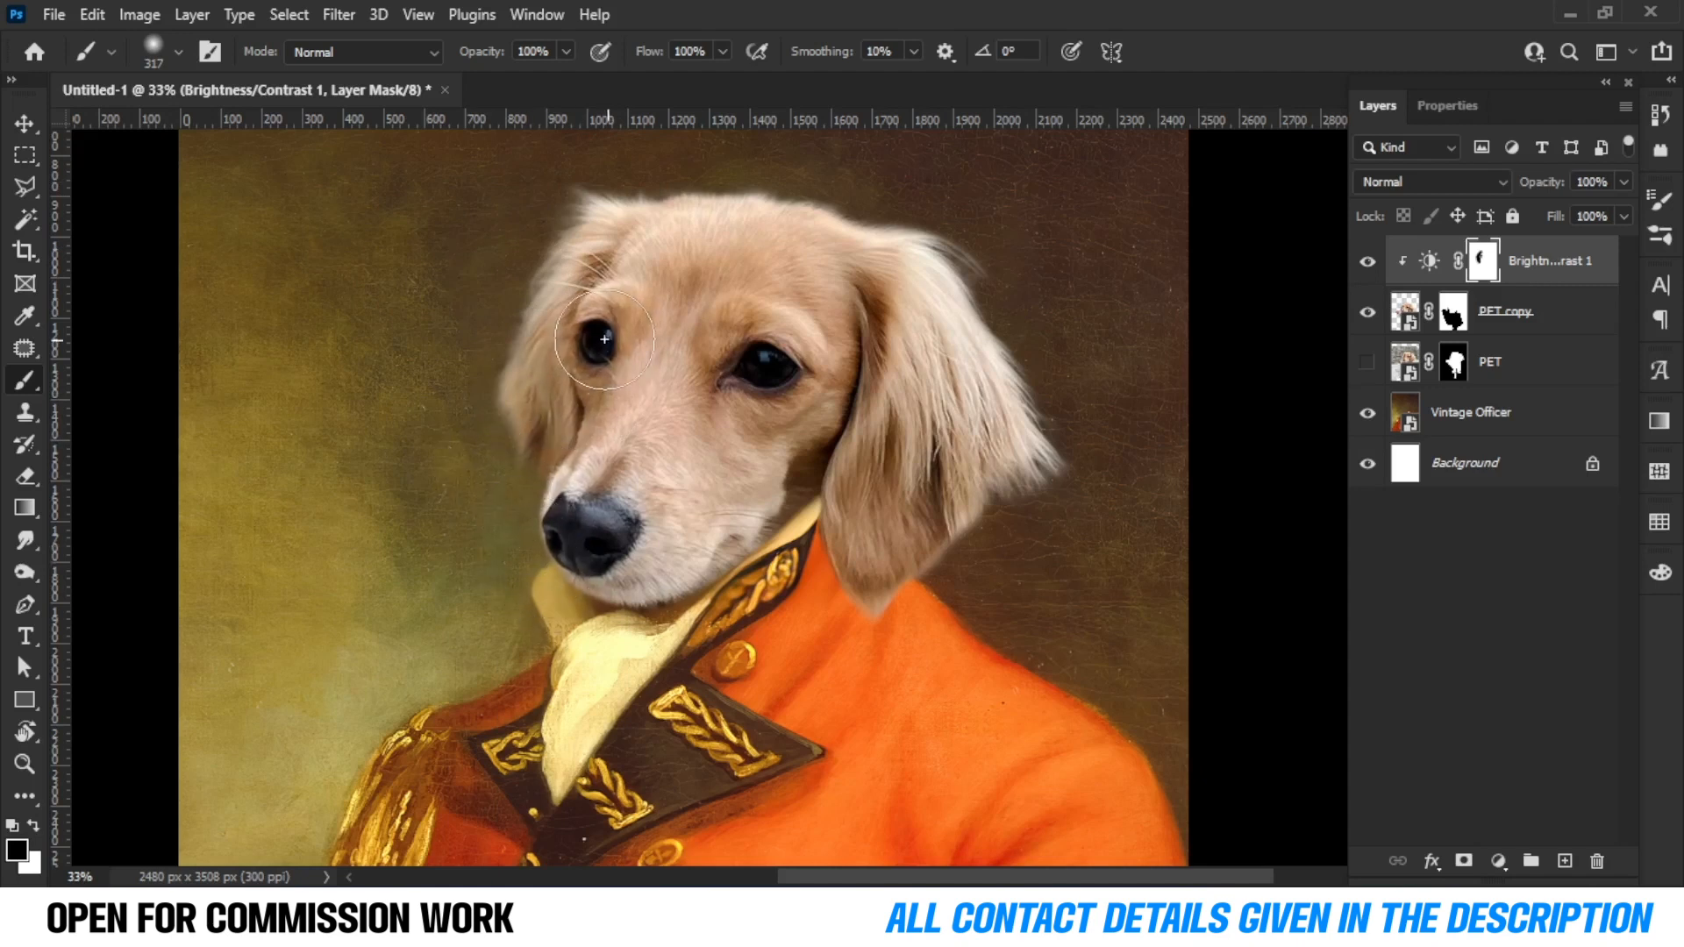
pyautogui.moveTo(640, 256); pyautogui.dragTo(587, 256)
pyautogui.moveTo(666, 199); pyautogui.dragTo(858, 207)
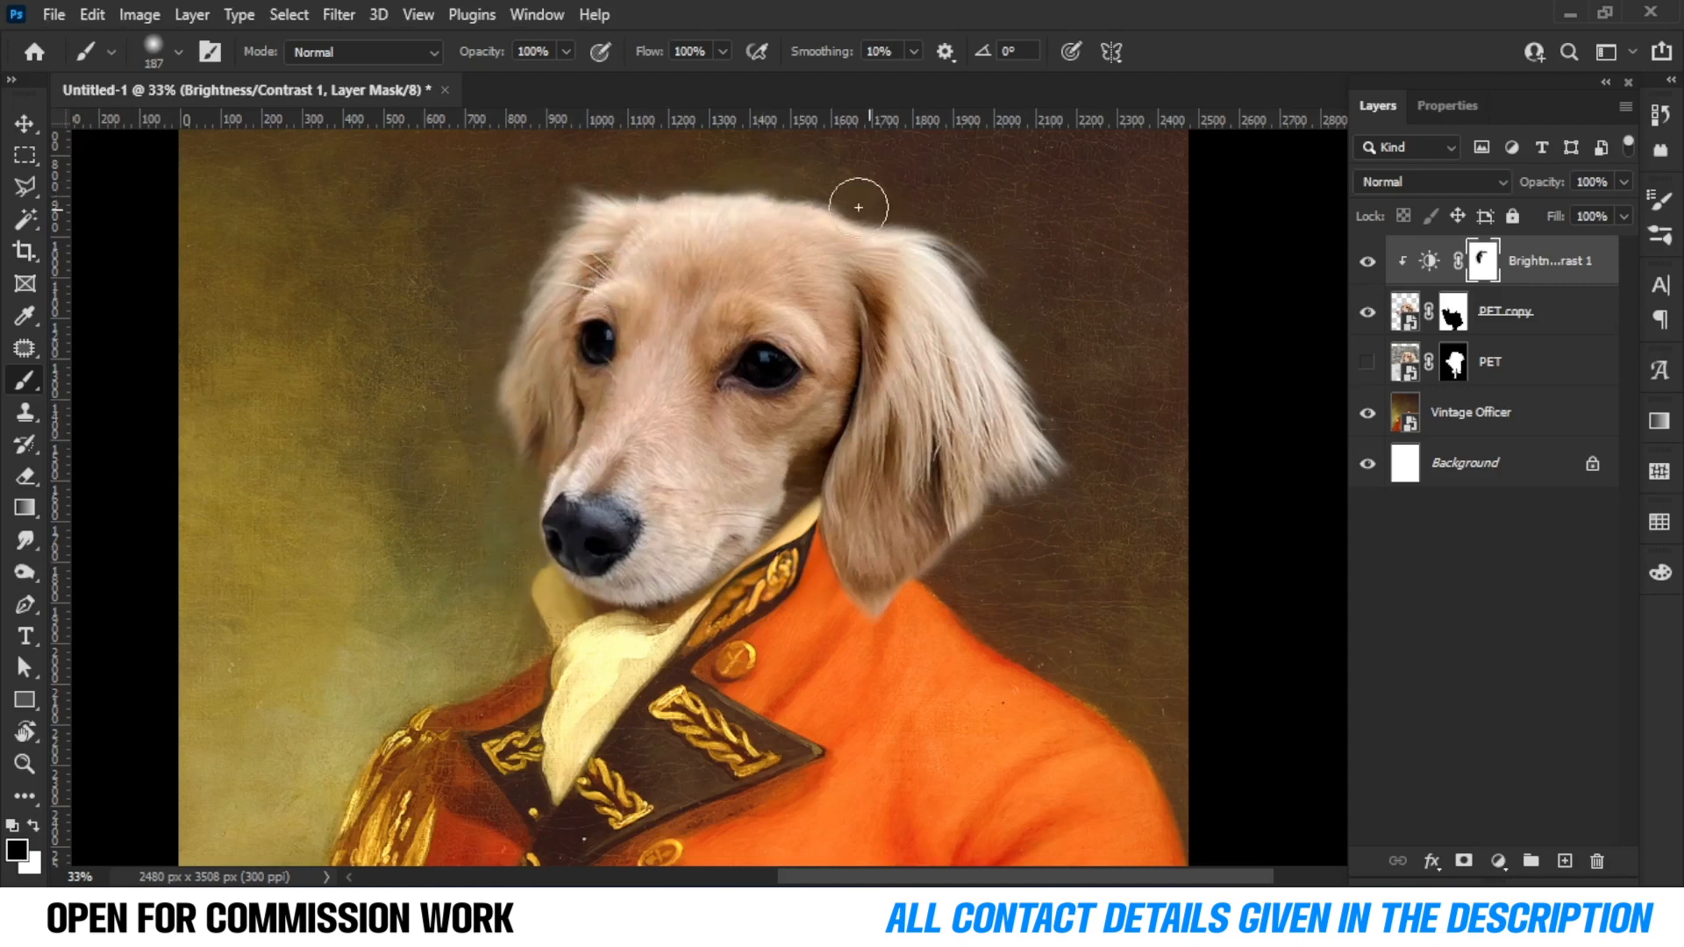
# Refine the Brightness/Contrast mask around the dog's eye with a small brush.
pyautogui.scroll(-4, 800, 176)
pyautogui.scroll(8, 702, 362)
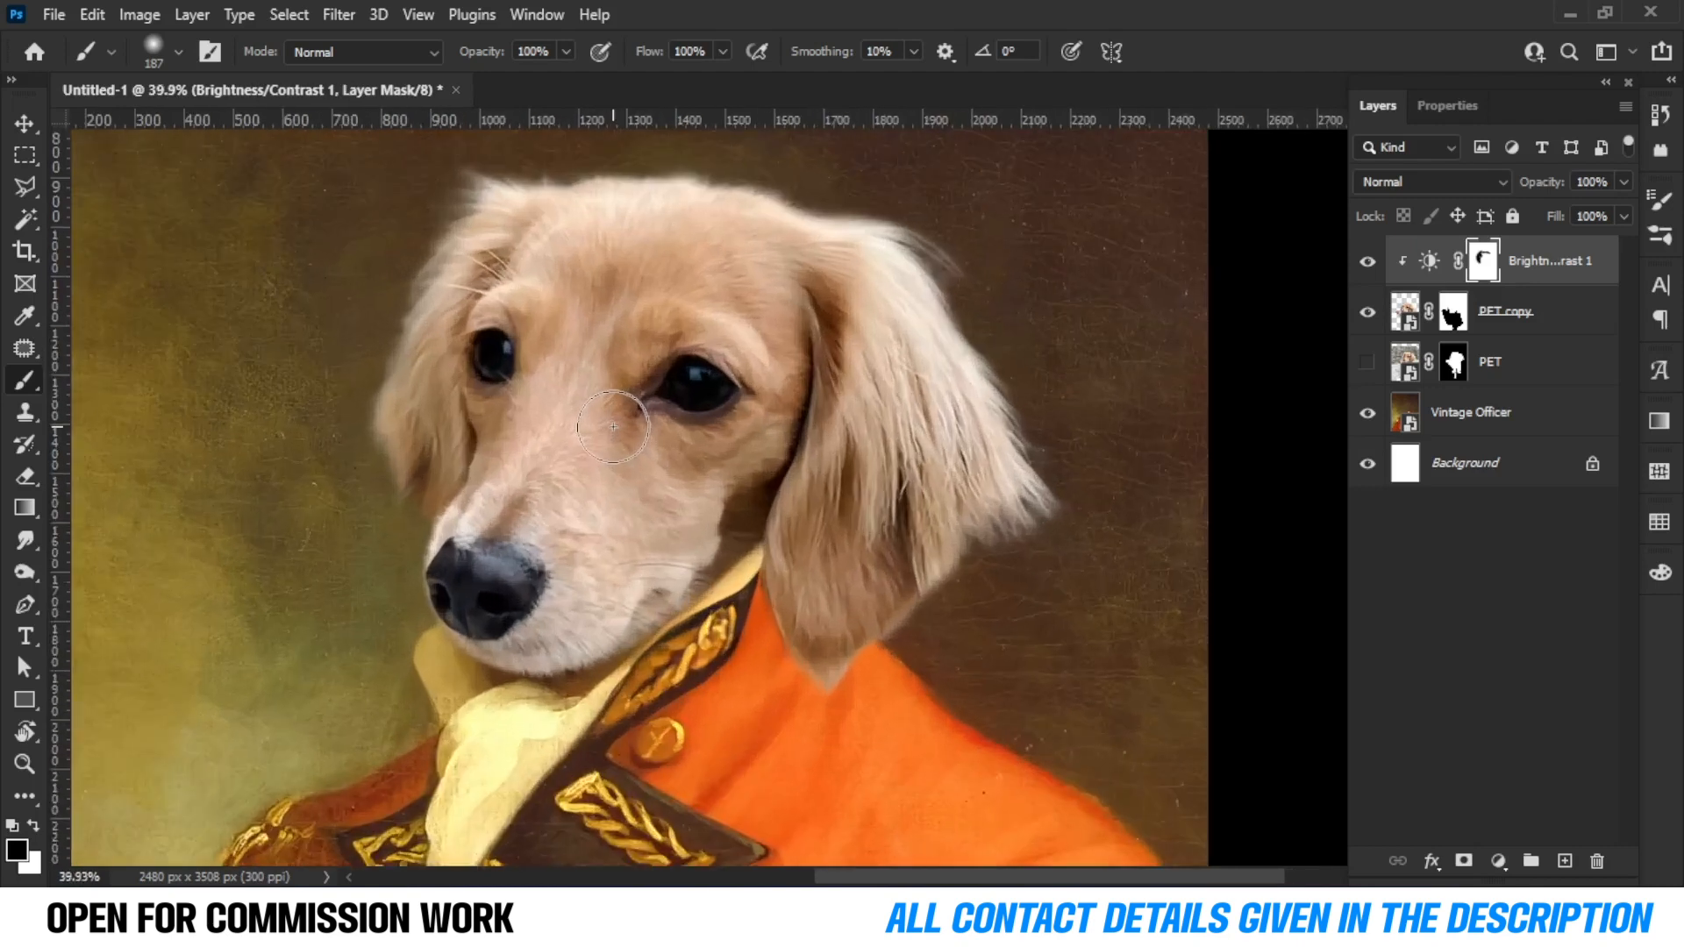
pyautogui.scroll(1, 702, 362)
pyautogui.moveTo(598, 489)
pyautogui.mouseDown()
pyautogui.moveTo(386, 493)
pyautogui.moveTo(623, 477)
pyautogui.mouseUp()
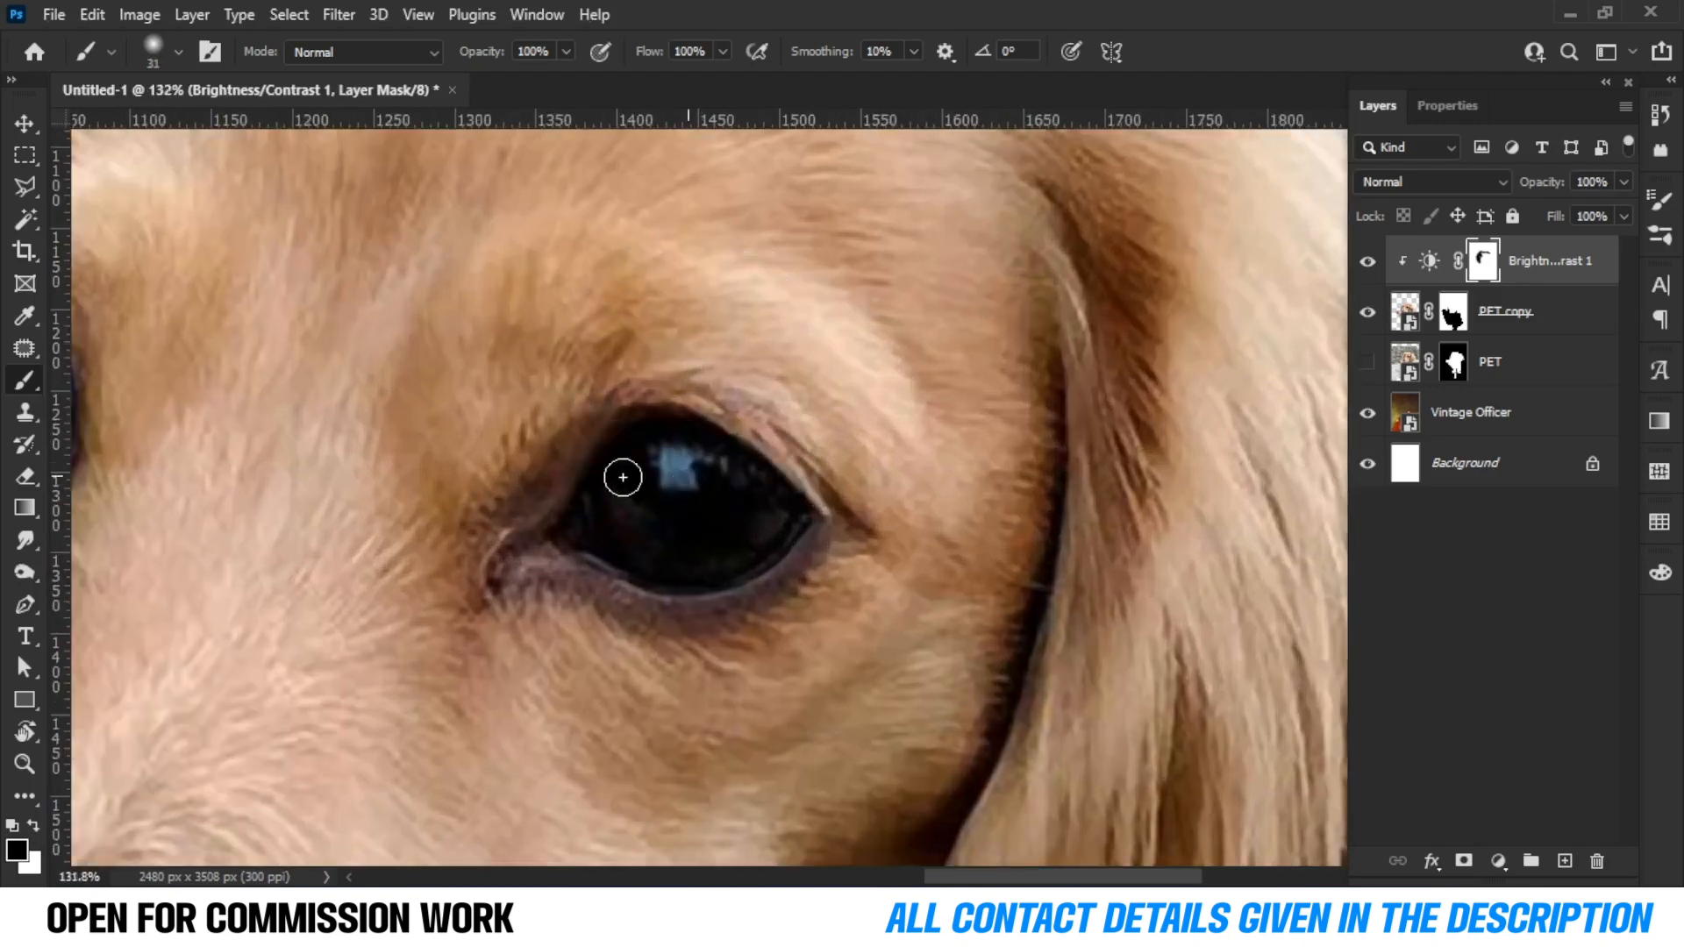
pyautogui.scroll(-18, 693, 534)
pyautogui.scroll(3, 671, 421)
pyautogui.scroll(-7, 641, 489)
pyautogui.scroll(-1, 637, 769)
pyautogui.scroll(2, 521, 522)
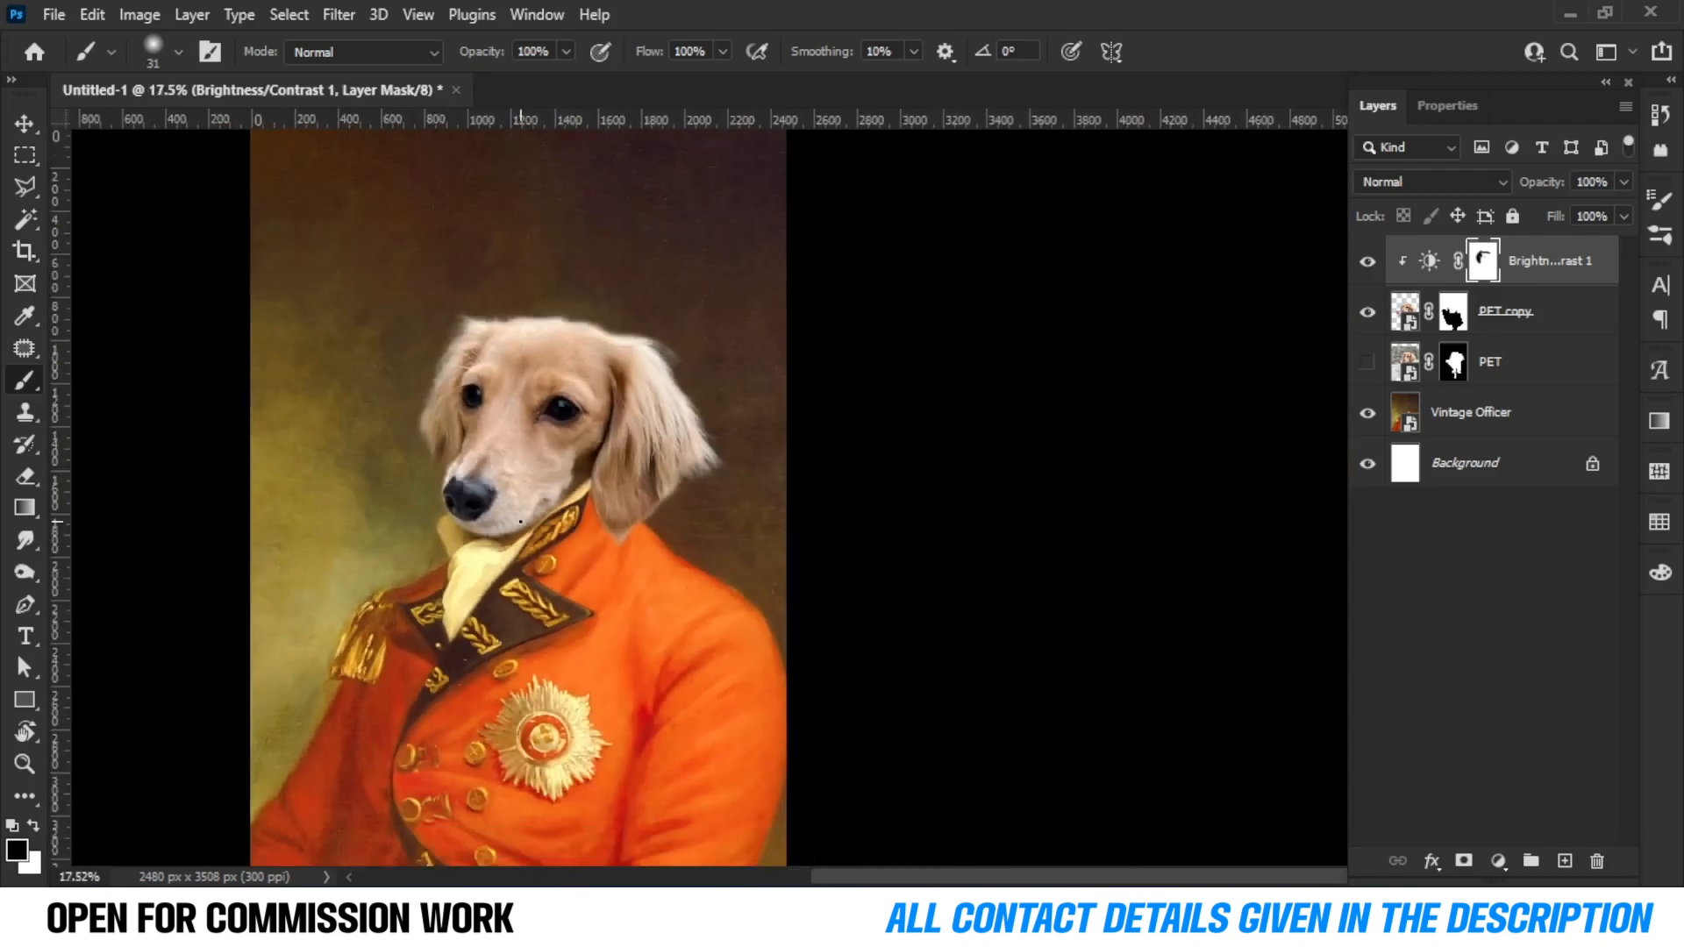
# Add a clipped Color Balance adjustment with the midtones Cyan–Red value set to 10.
pyautogui.click(1497, 862)
pyautogui.click(1593, 650)
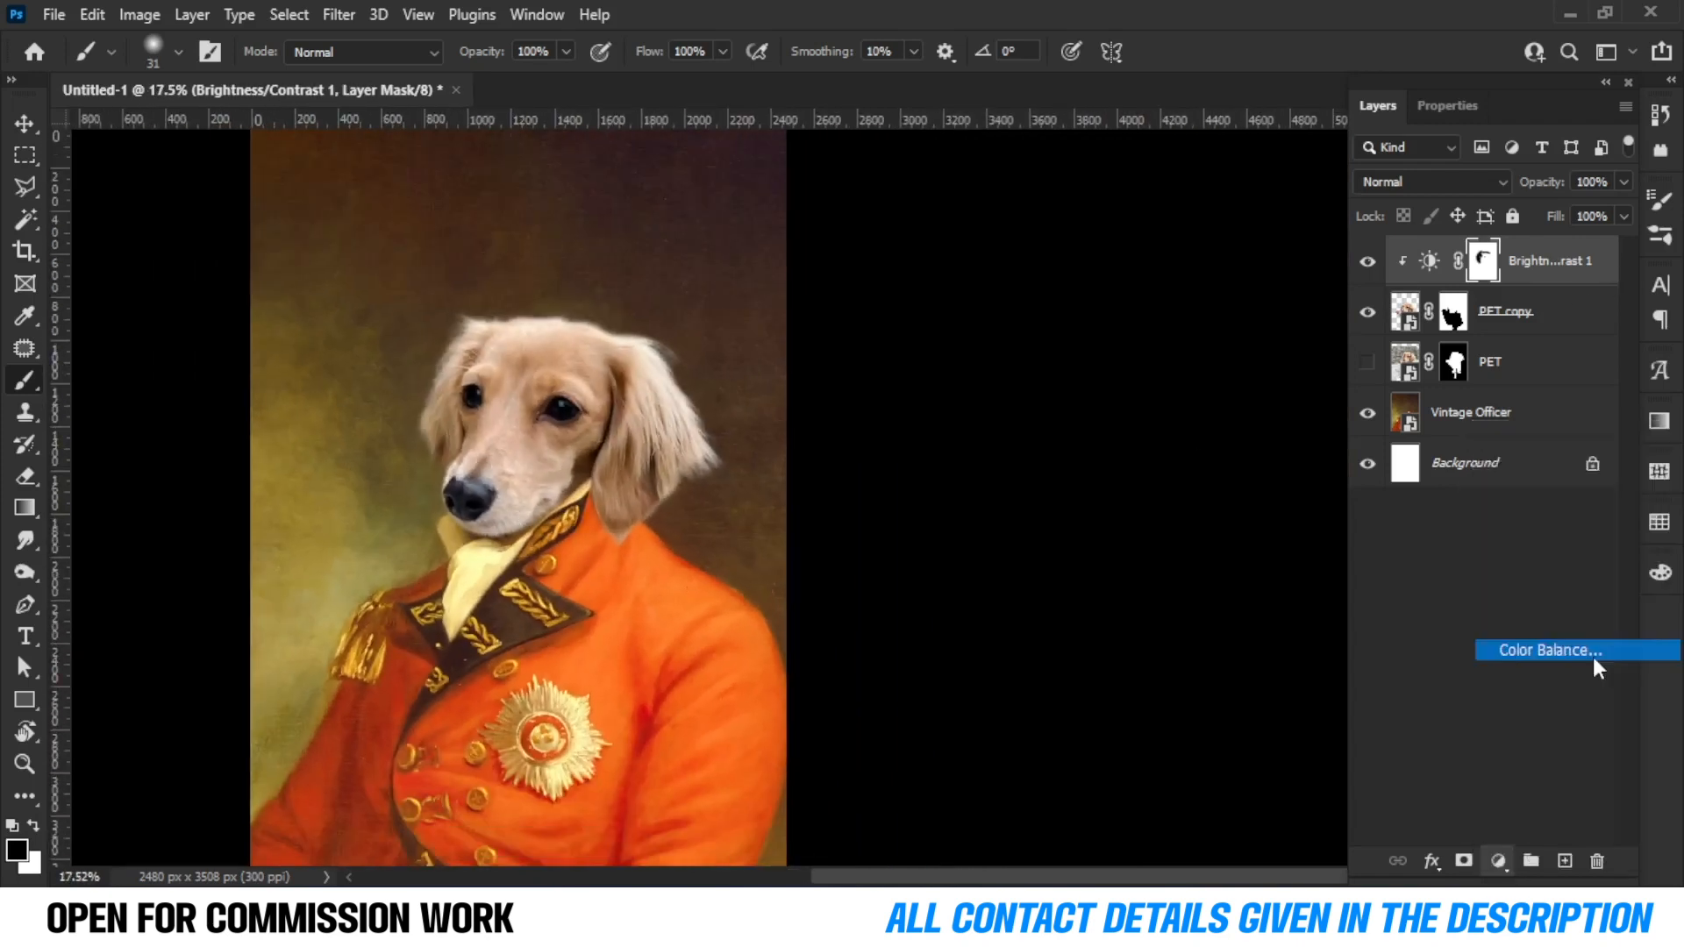
pyautogui.moveTo(1451, 242); pyautogui.dragTo(1462, 243)
pyautogui.click(1575, 230)
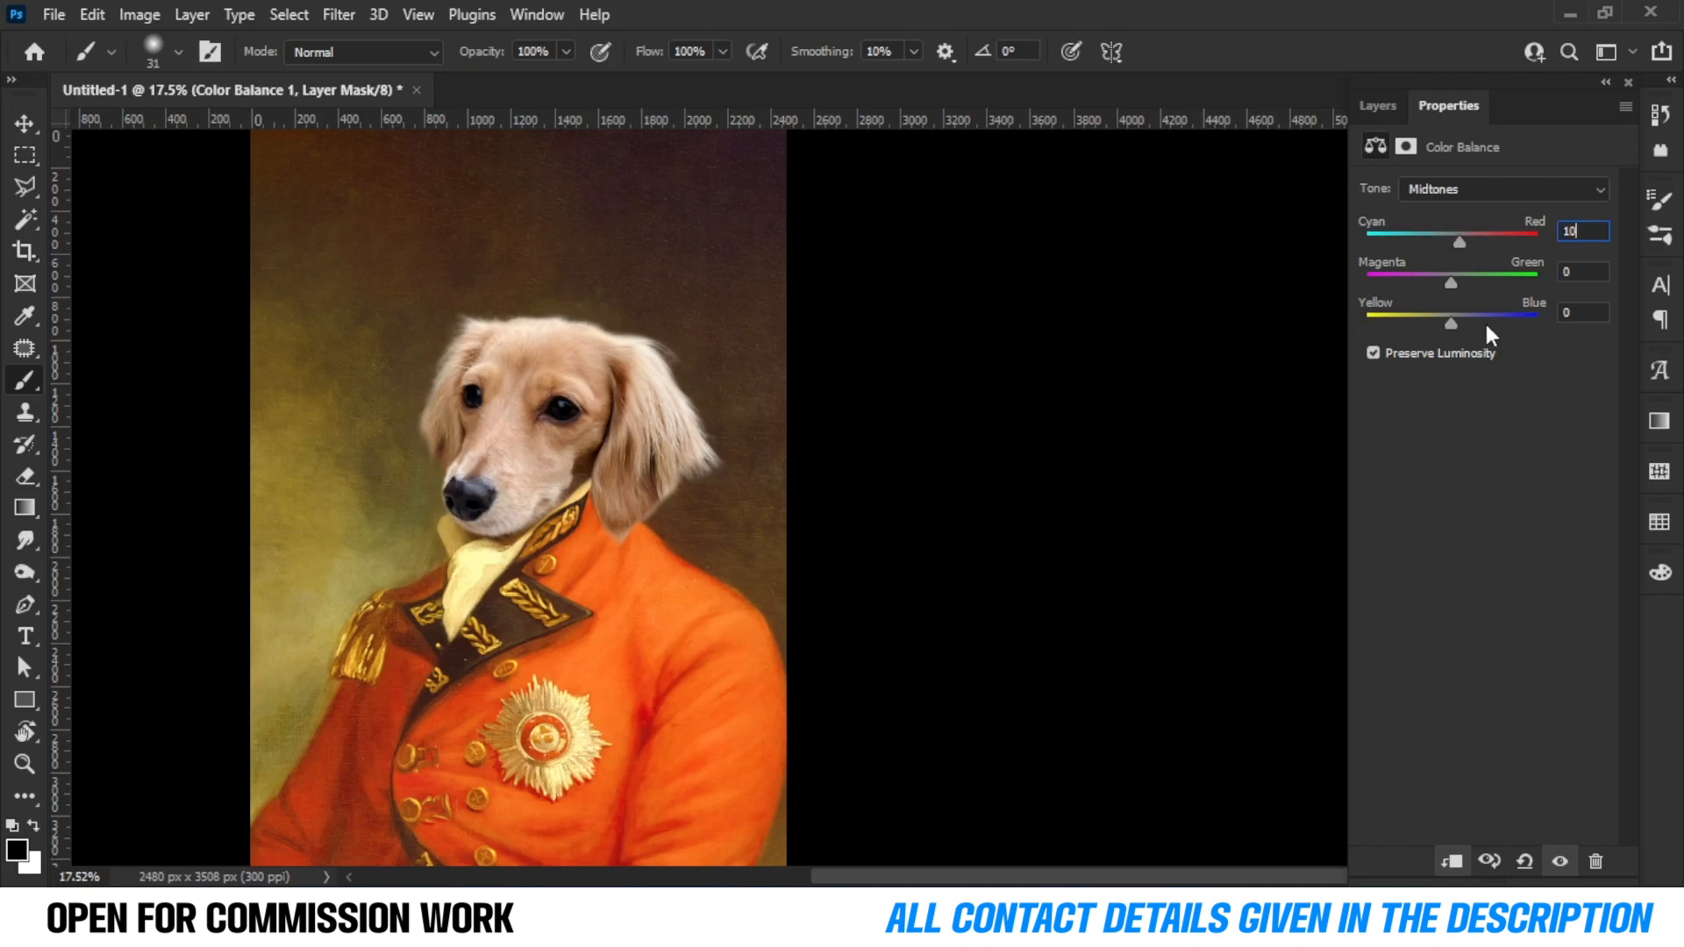
pyautogui.click(1583, 312)
pyautogui.click(1376, 106)
pyautogui.scroll(-3, 644, 498)
pyautogui.scroll(3, 644, 499)
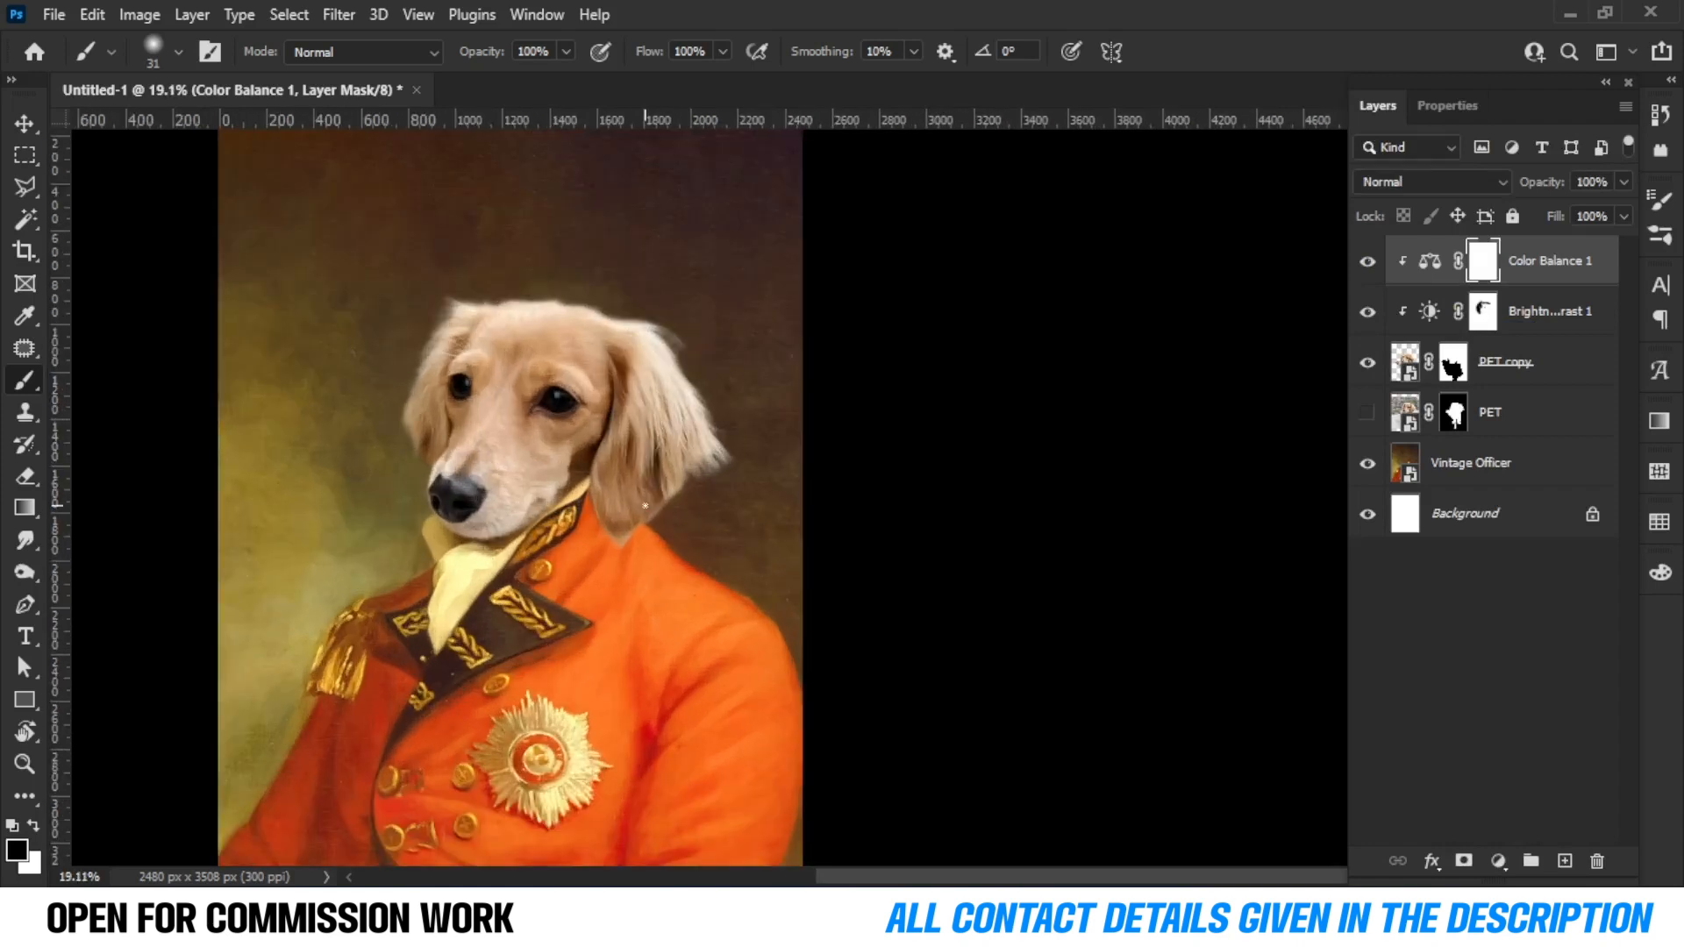
pyautogui.scroll(4, 645, 506)
pyautogui.scroll(-2, 644, 506)
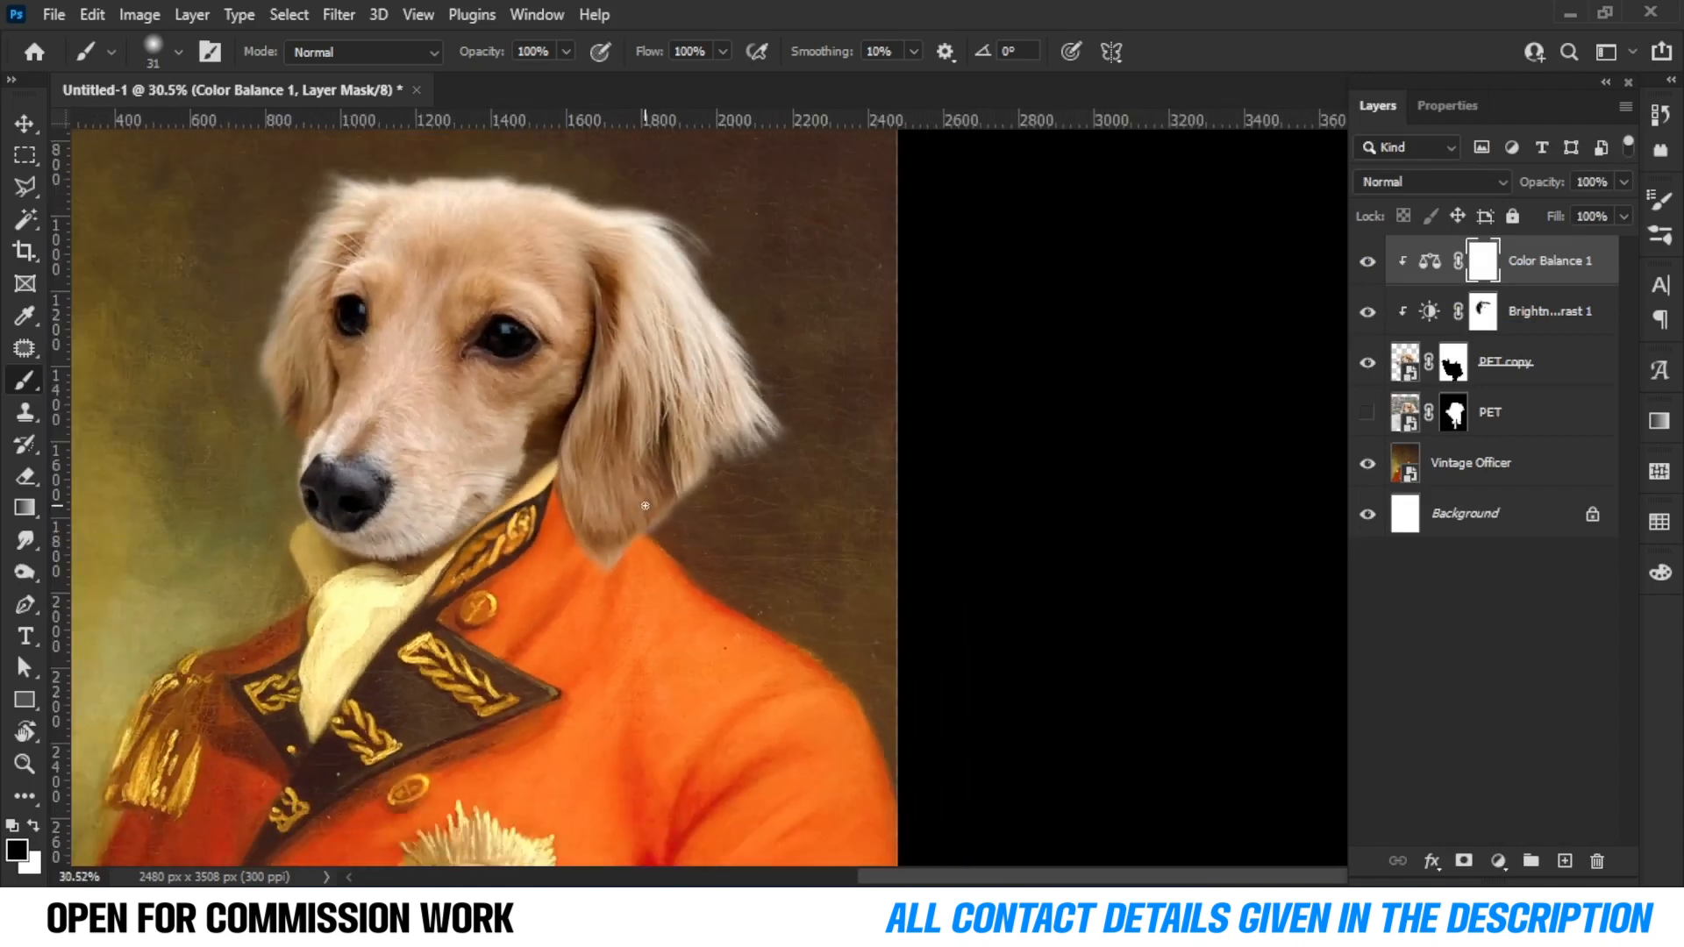
pyautogui.moveTo(448, 373); pyautogui.dragTo(616, 438)
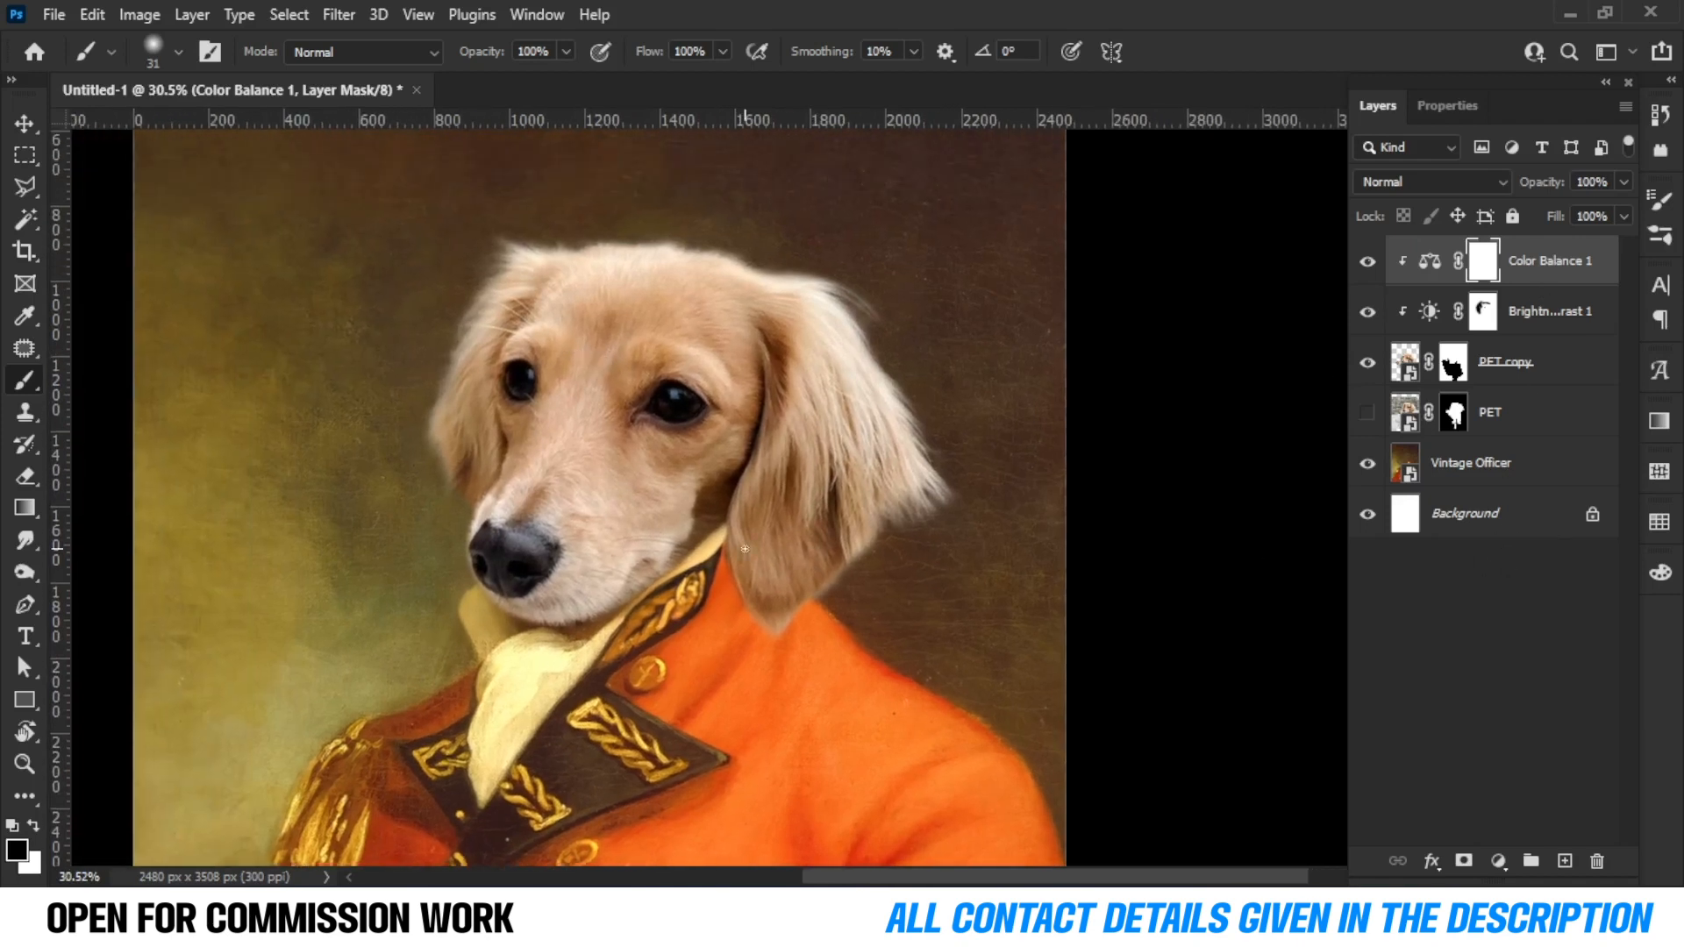
# Add a clipped Hue/Saturation adjustment with the saturation set to 15.
pyautogui.scroll(-1, 812, 553)
pyautogui.click(1496, 860)
pyautogui.click(1613, 620)
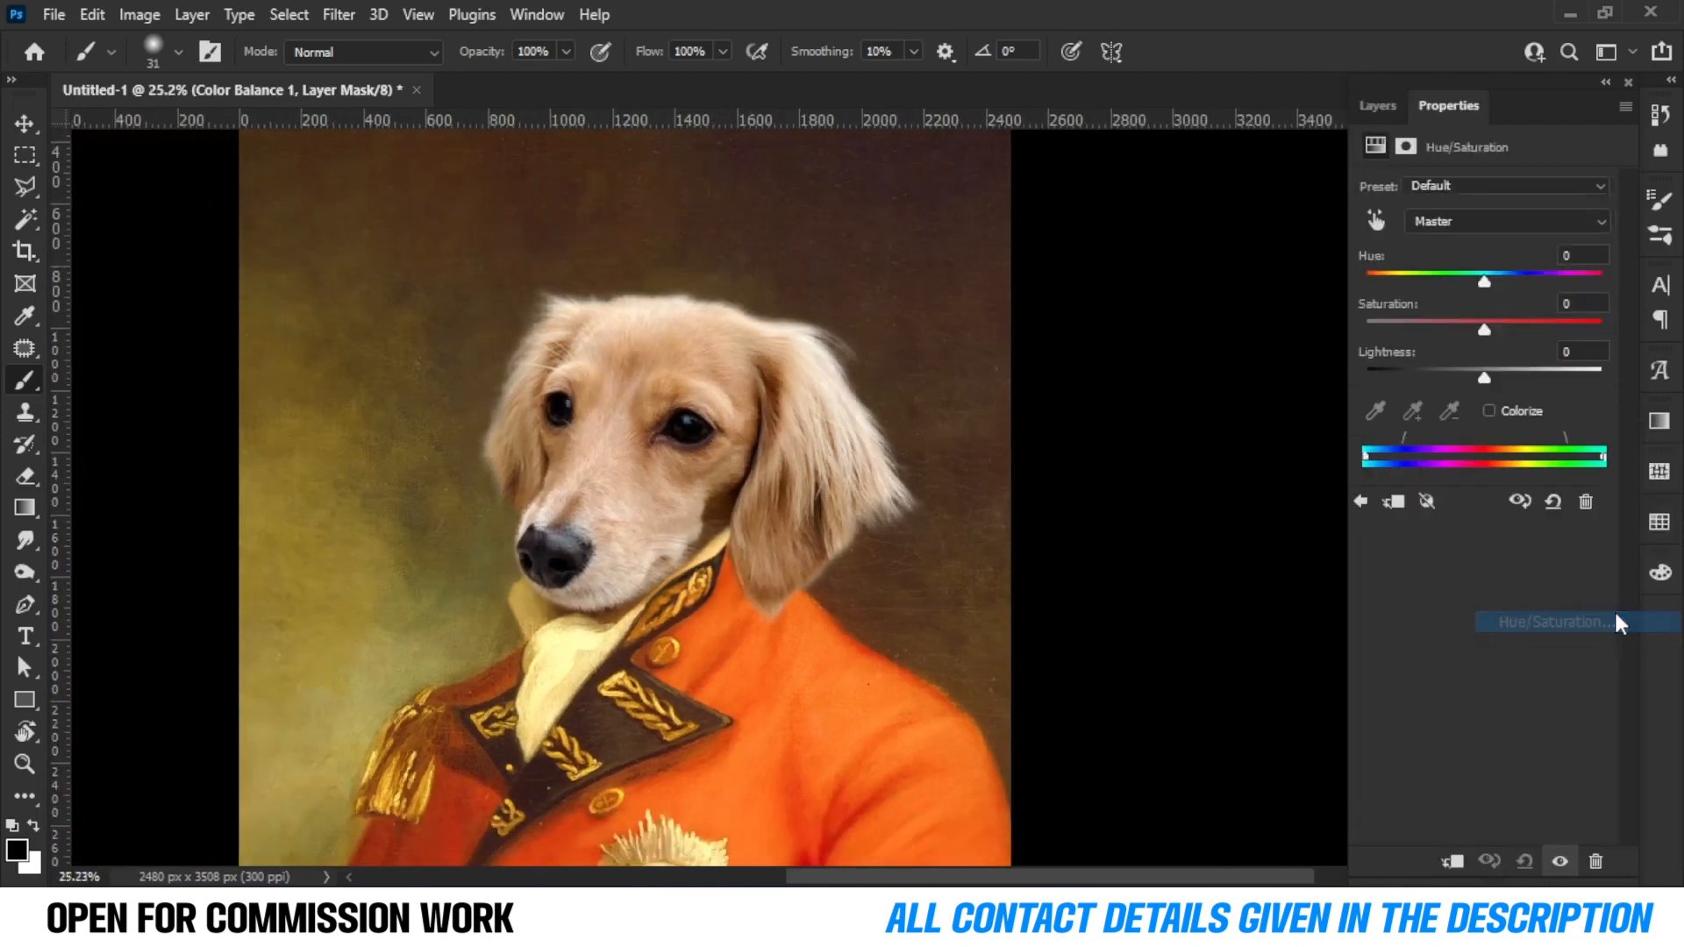
pyautogui.moveTo(1485, 332); pyautogui.dragTo(1475, 333)
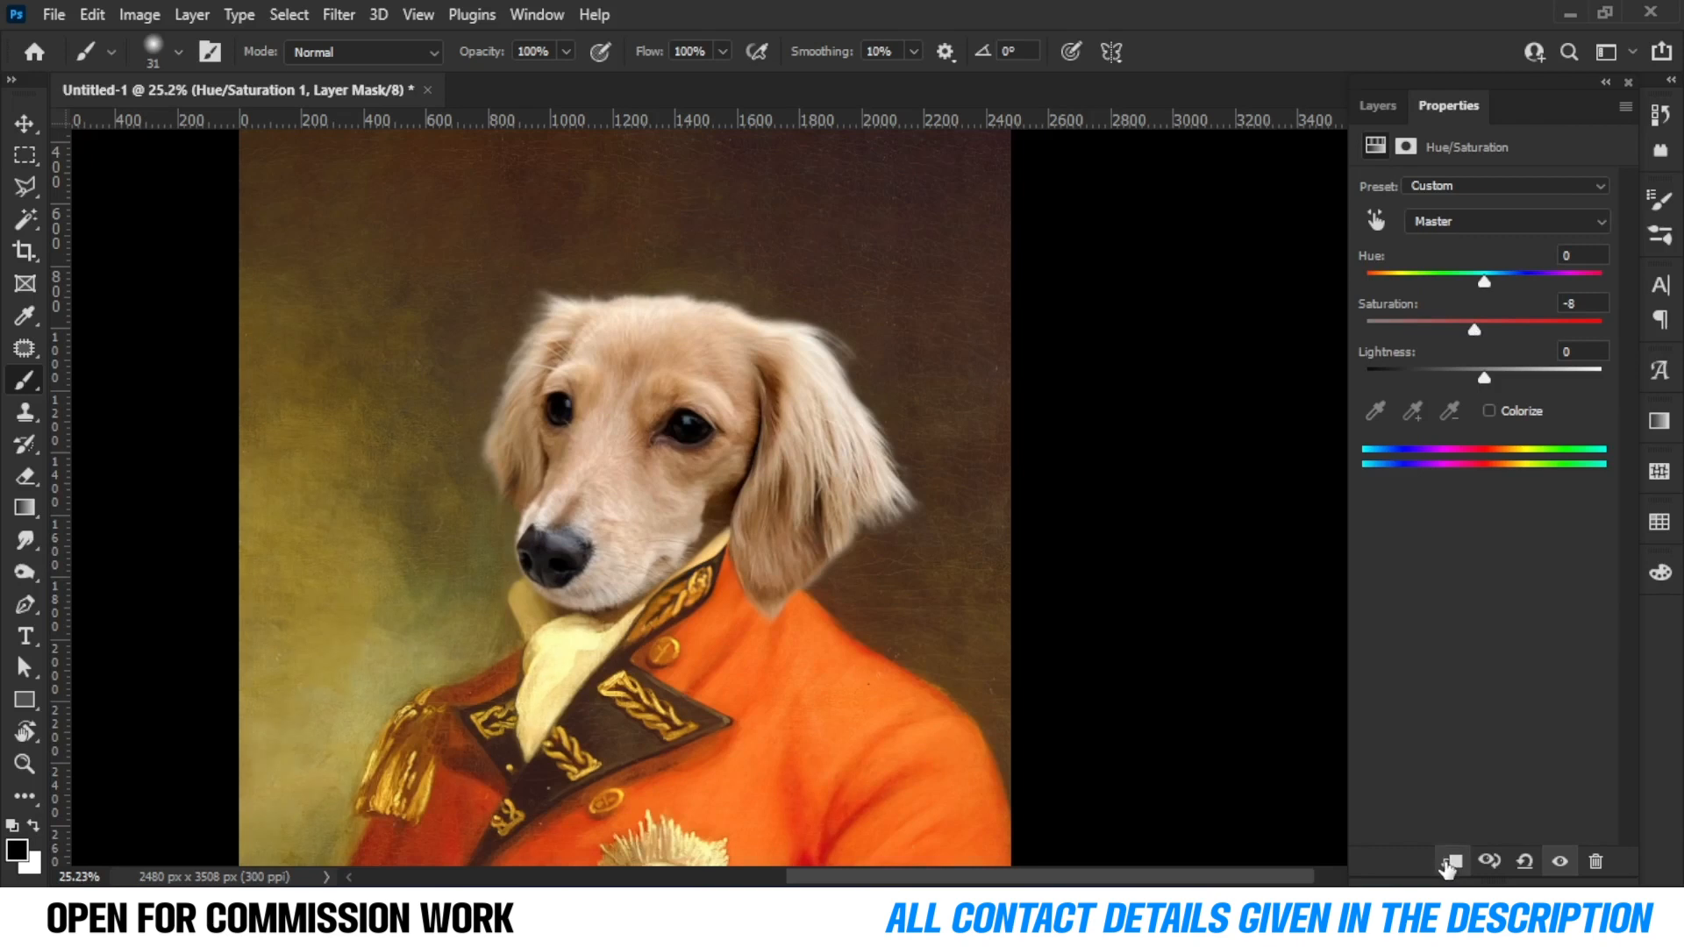
pyautogui.scroll(-3, 421, 583)
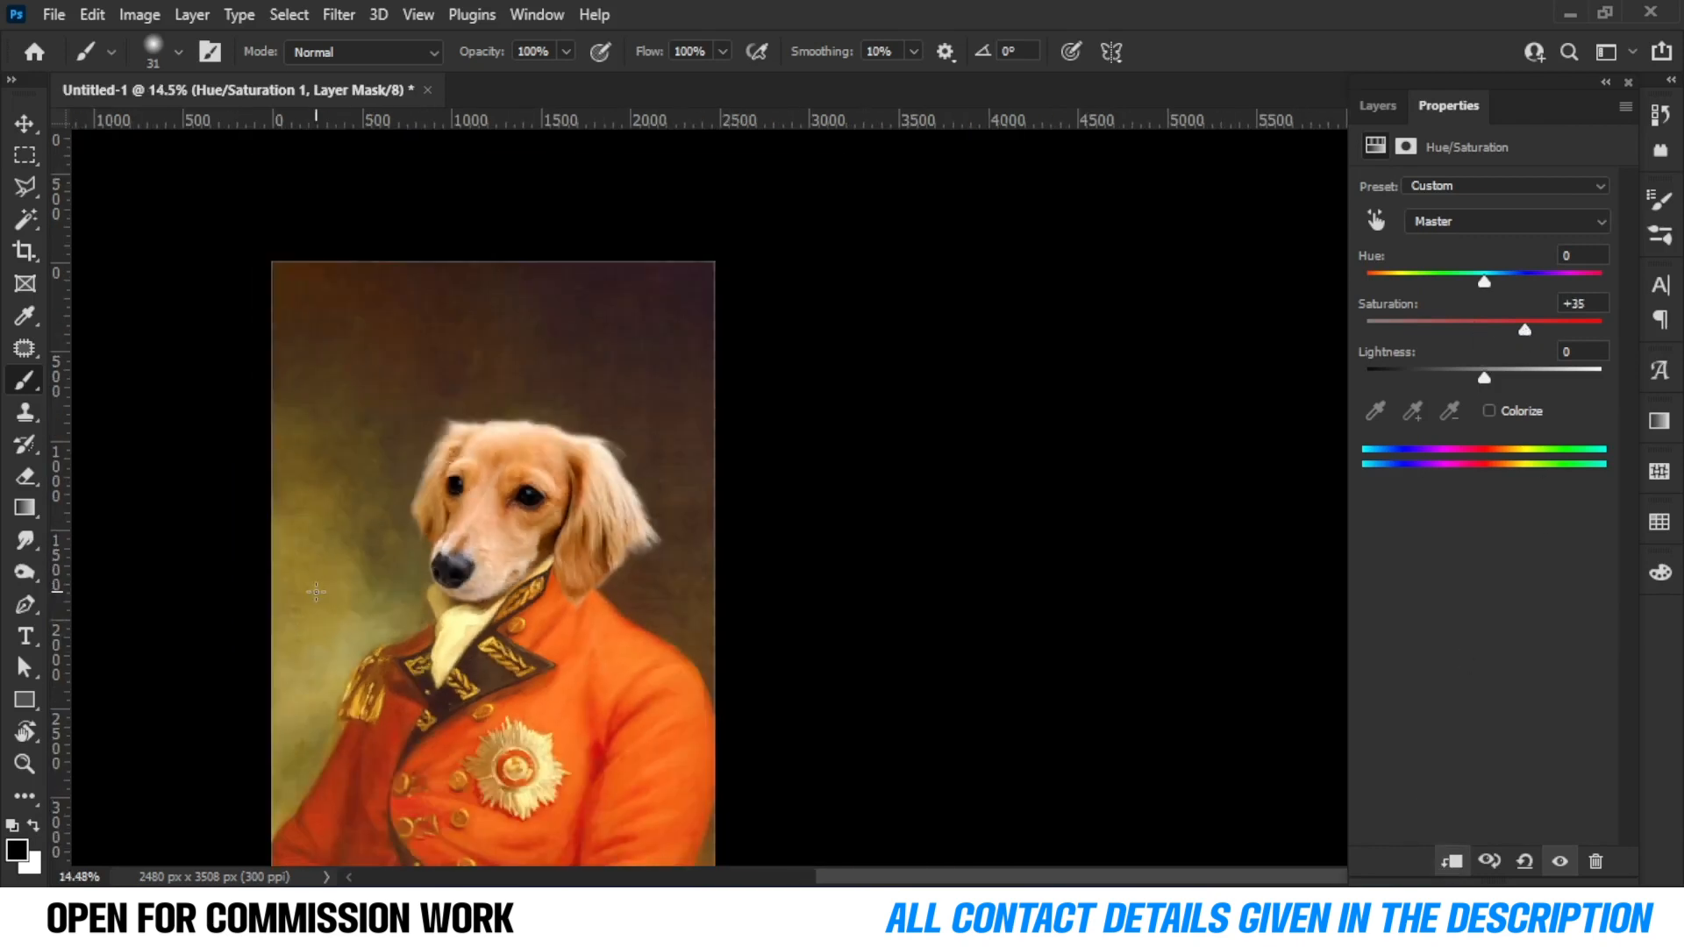
pyautogui.scroll(4, 526, 570)
pyautogui.moveTo(1492, 324)
pyautogui.mouseDown()
pyautogui.moveTo(1476, 328)
pyautogui.moveTo(1496, 329)
pyautogui.mouseUp()
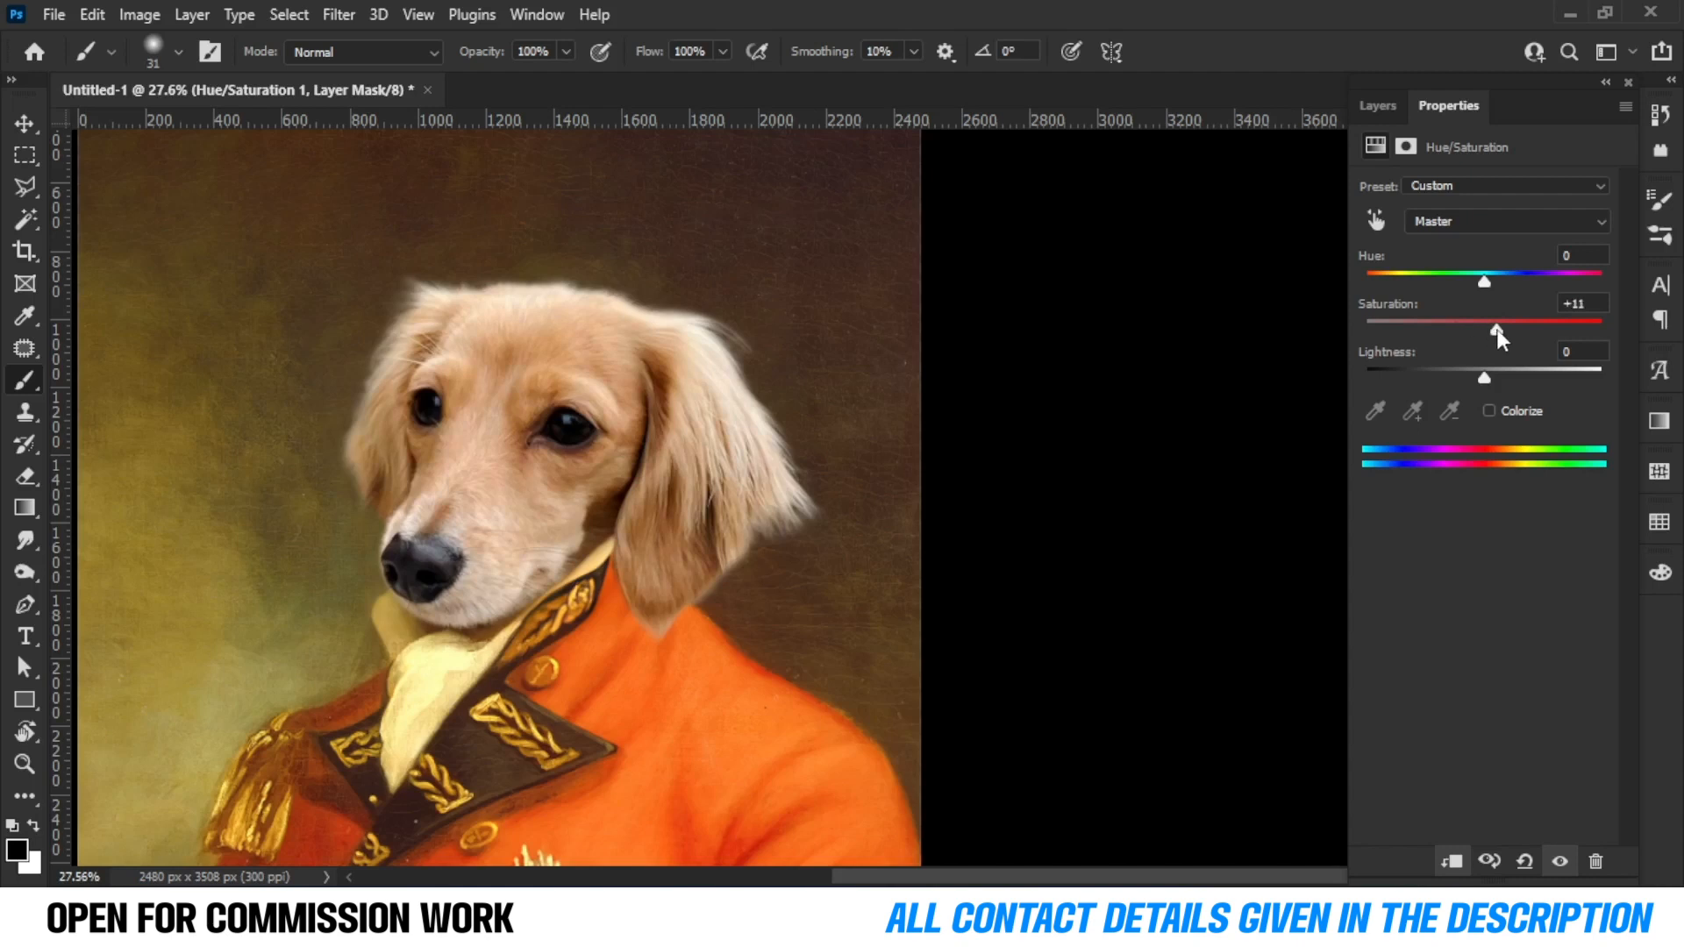
pyautogui.write('15')
# Toggle the Hue/Saturation layer's visibility to compare the colour change on the dog's head.
pyautogui.click(1377, 106)
pyautogui.scroll(-4, 366, 574)
pyautogui.click(1368, 262)
pyautogui.scroll(5, 457, 470)
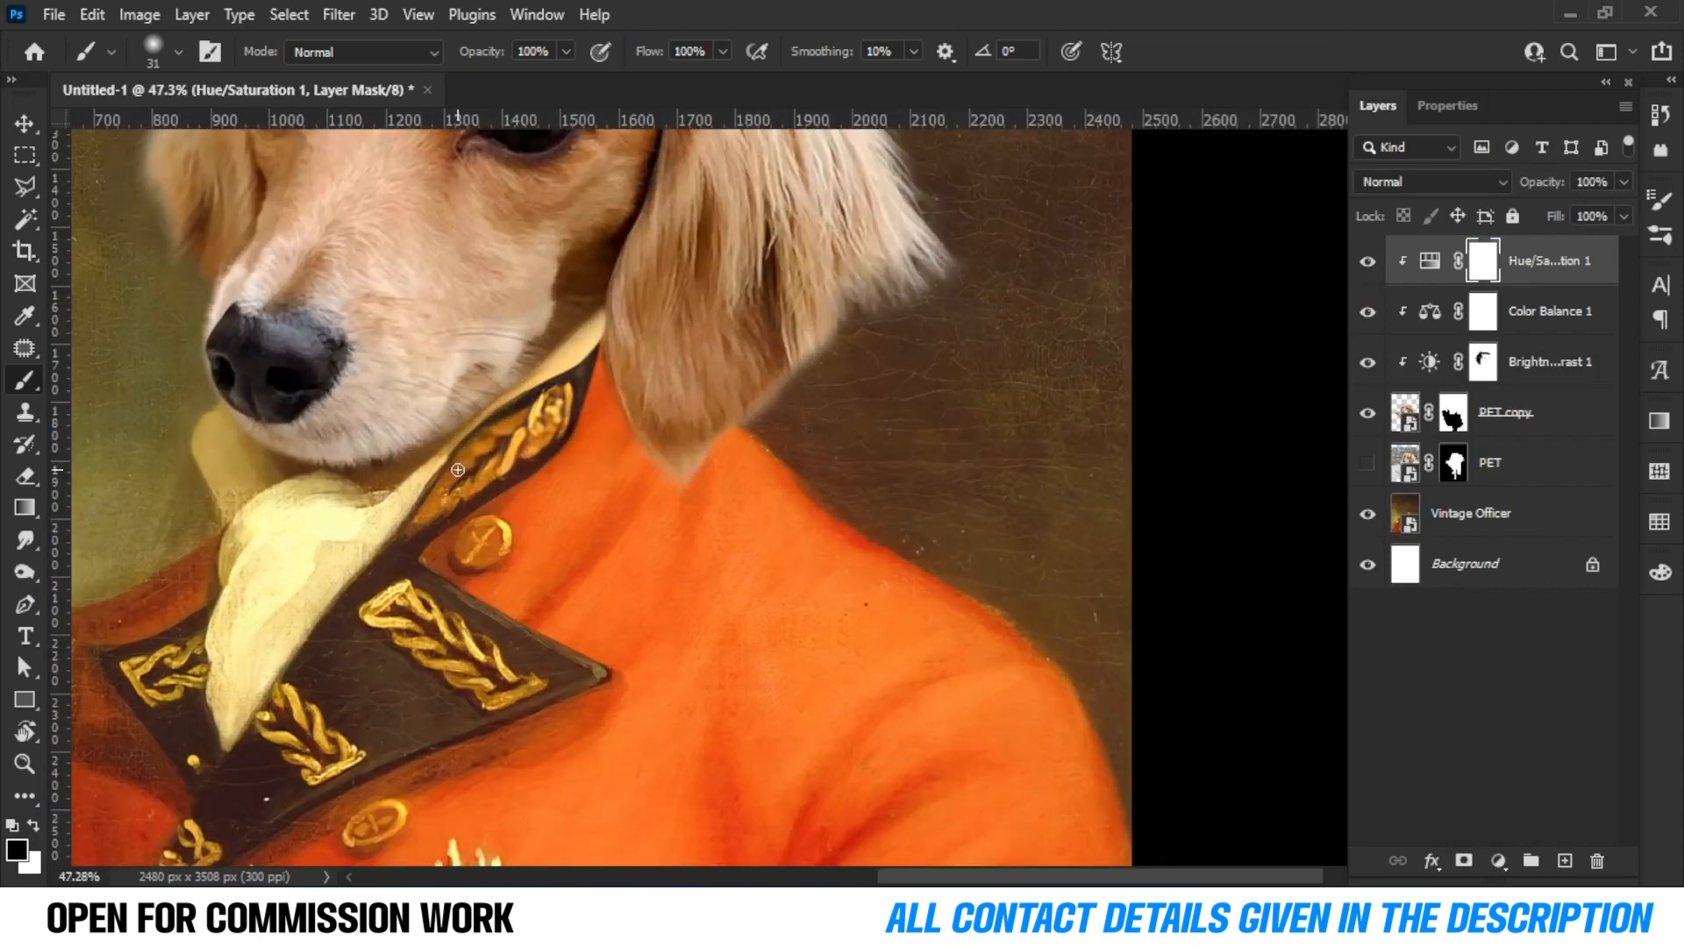
pyautogui.scroll(1, 457, 470)
# Add a new empty layer clipped to the Vintage Officer layer.
pyautogui.click(1559, 421)
pyautogui.click(1560, 465)
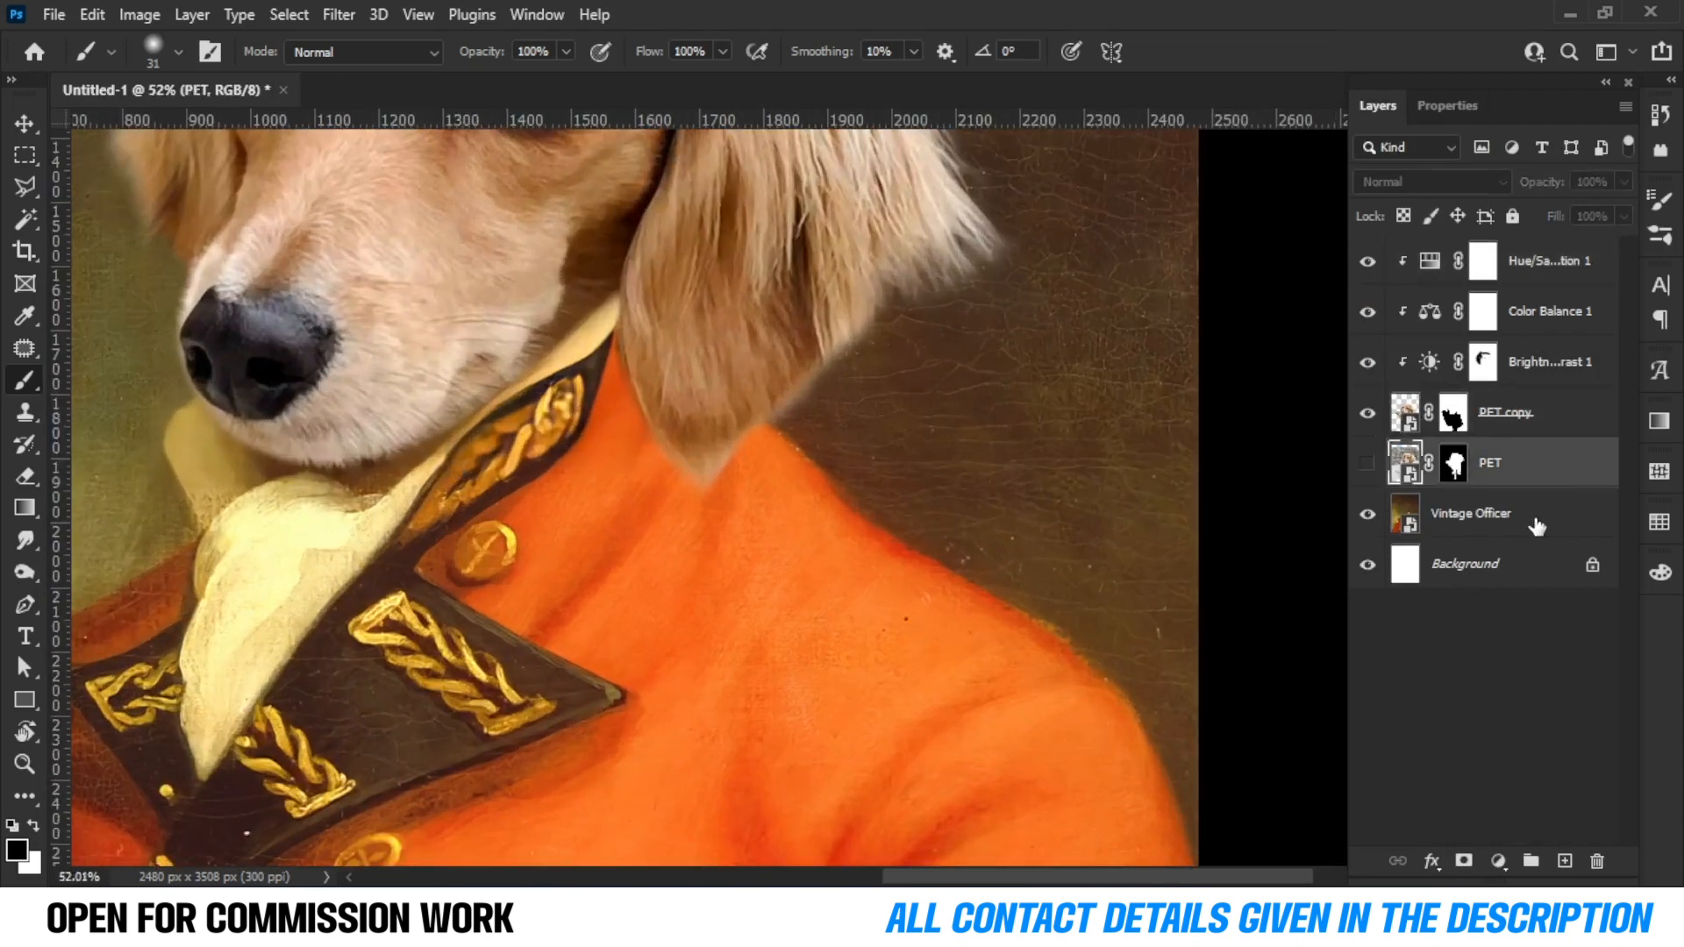
pyautogui.click(1536, 517)
pyautogui.click(1565, 860)
pyautogui.keyDown('alt'); pyautogui.click(1410, 536); pyautogui.keyUp('alt')
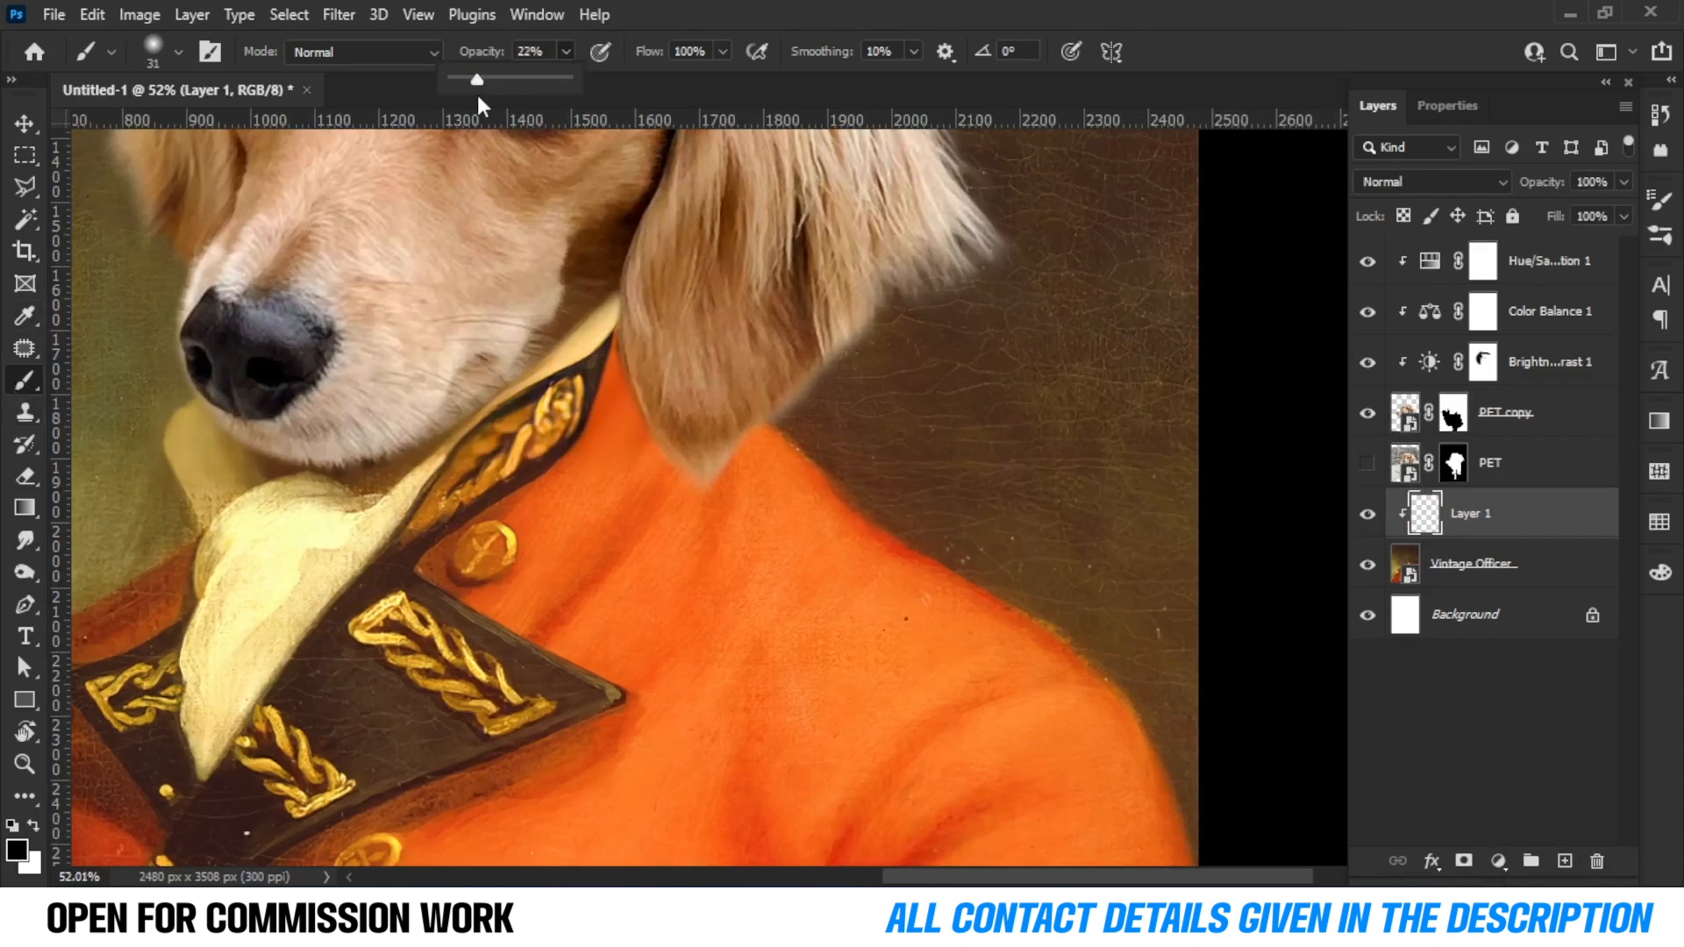
# Set the brush opacity to 12% and select the new Layer 1.
pyautogui.click(482, 51)
pyautogui.write('12v')
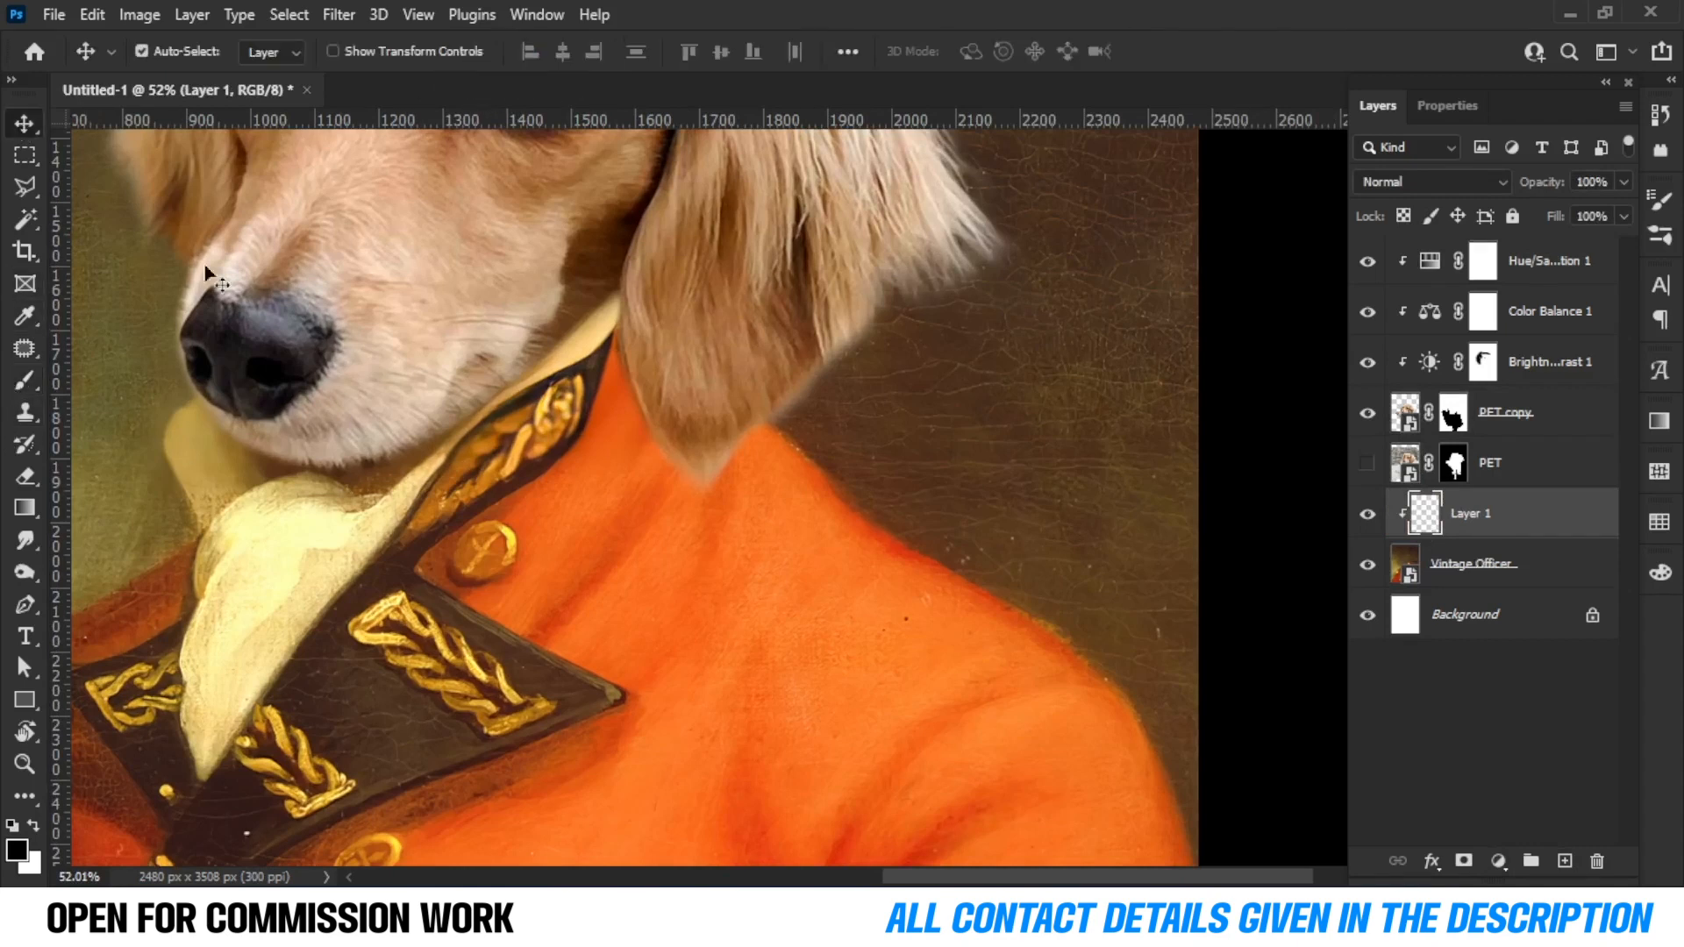
pyautogui.scroll(-1, 263, 347)
pyautogui.click(331, 313)
pyautogui.click(1420, 515)
pyautogui.rightClick(271, 373)
pyautogui.click(1457, 527)
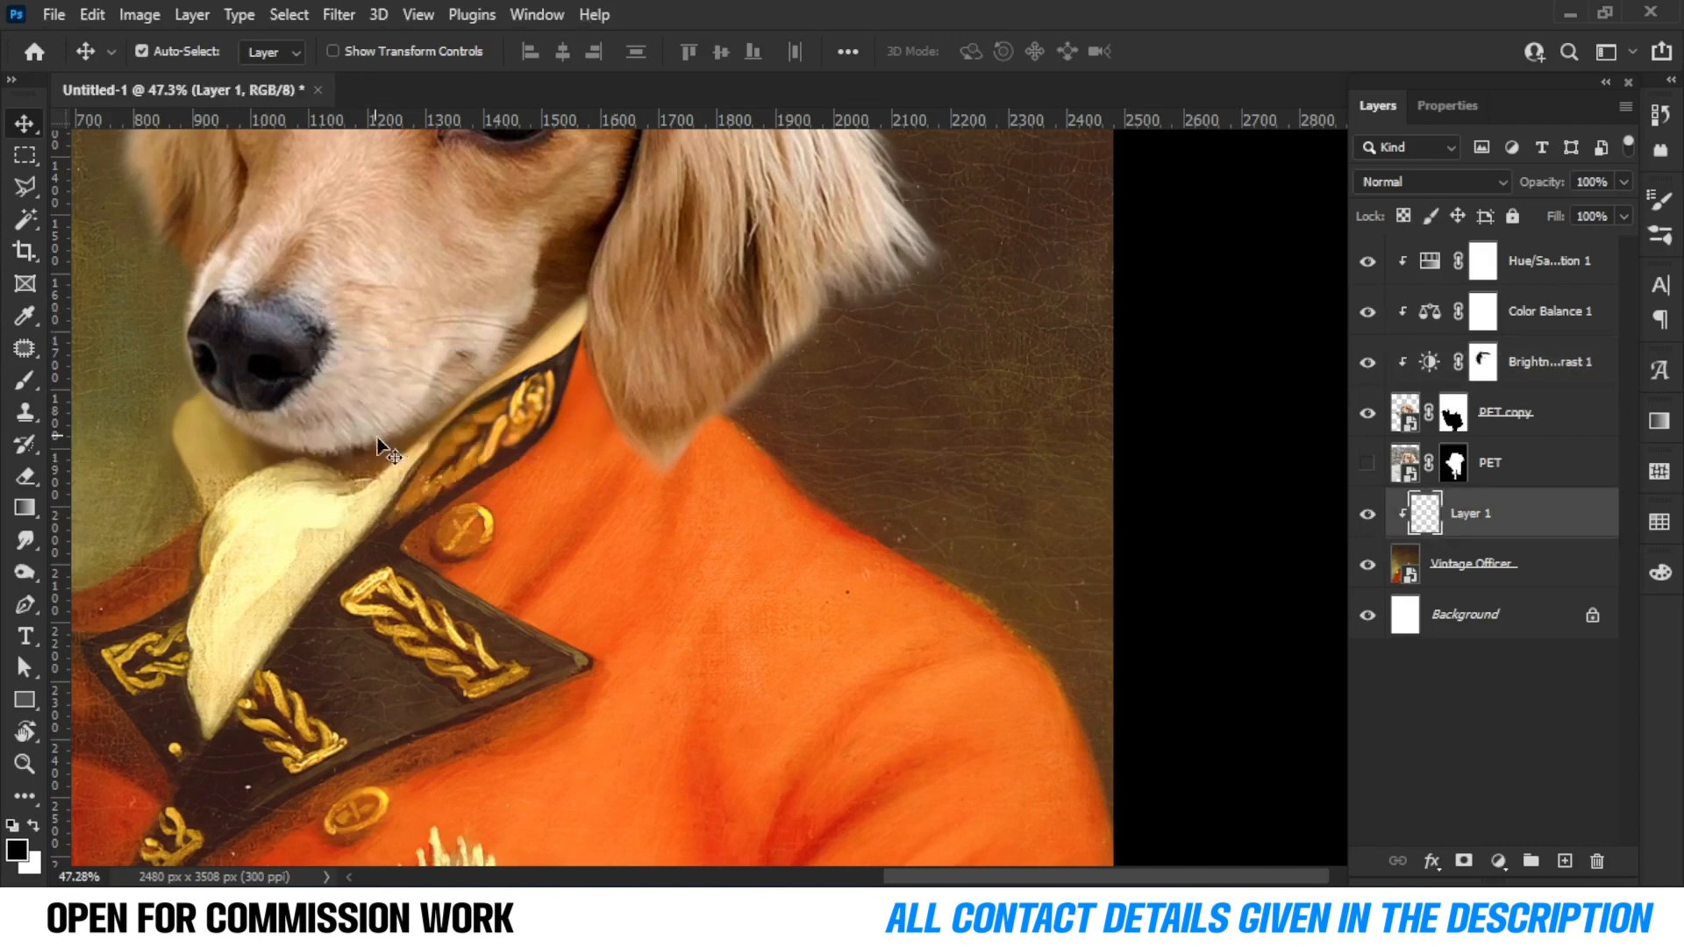
# Paint softly on Layer 1 around the dog's chin and along the lower edge of the ear.
pyautogui.press('b')
pyautogui.moveTo(424, 340); pyautogui.dragTo(380, 340)
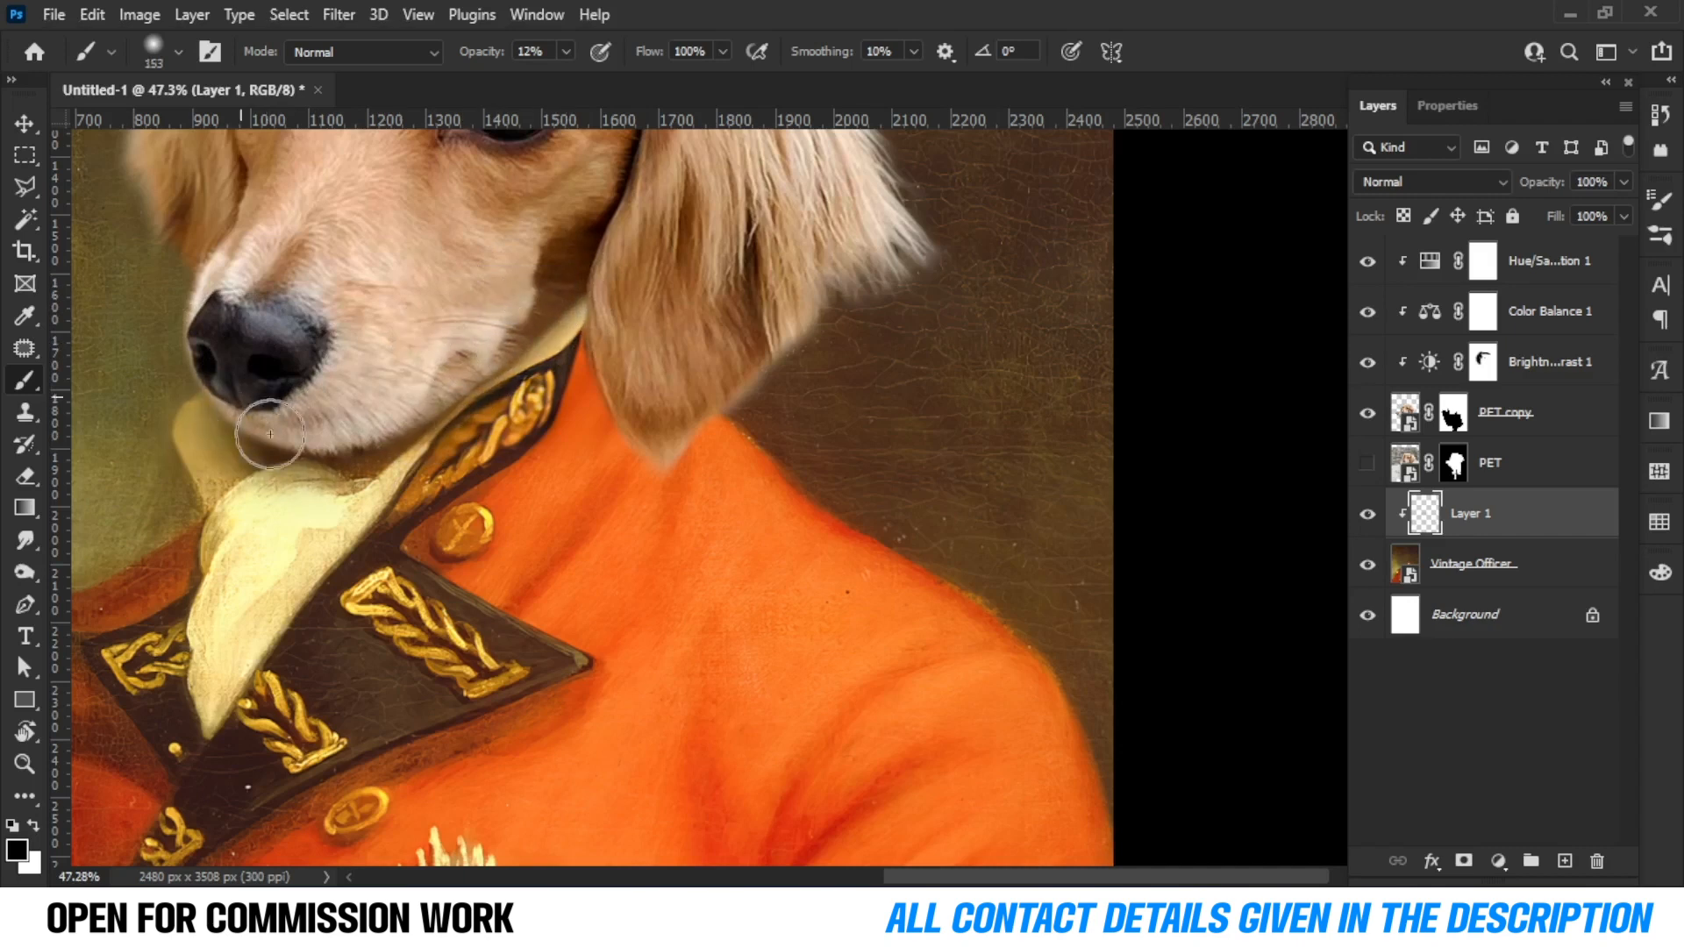
pyautogui.scroll(-3, 269, 328)
pyautogui.scroll(4, 307, 526)
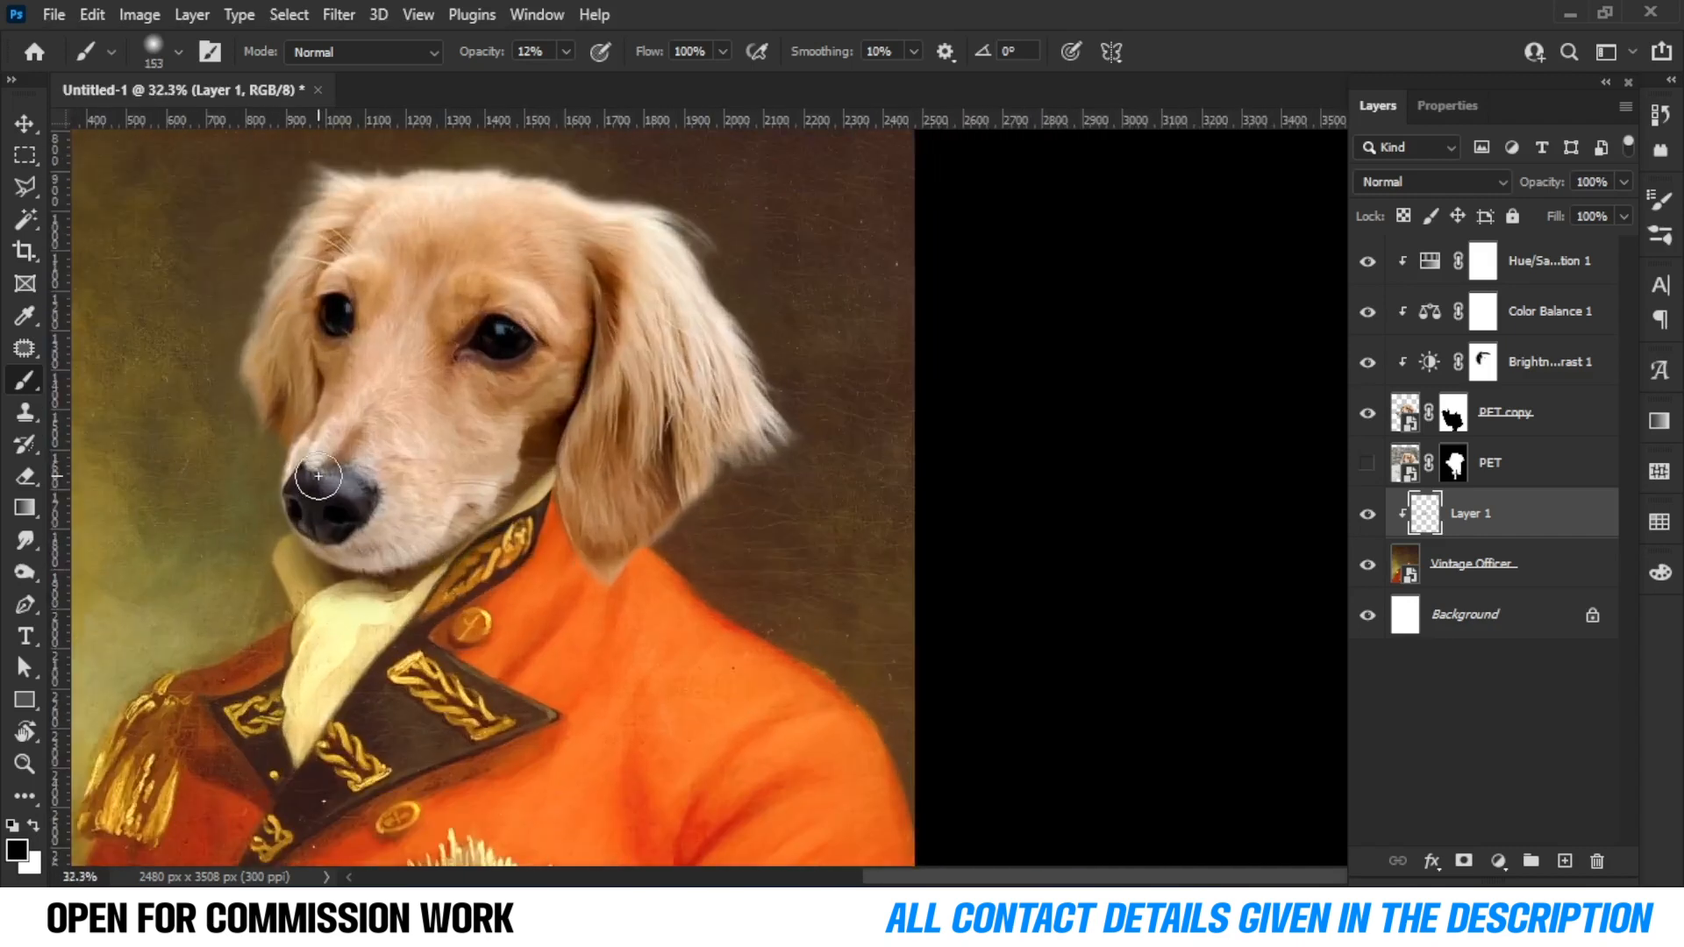
pyautogui.moveTo(314, 561)
pyautogui.mouseDown()
pyautogui.moveTo(351, 568)
pyautogui.moveTo(449, 524)
pyautogui.mouseUp()
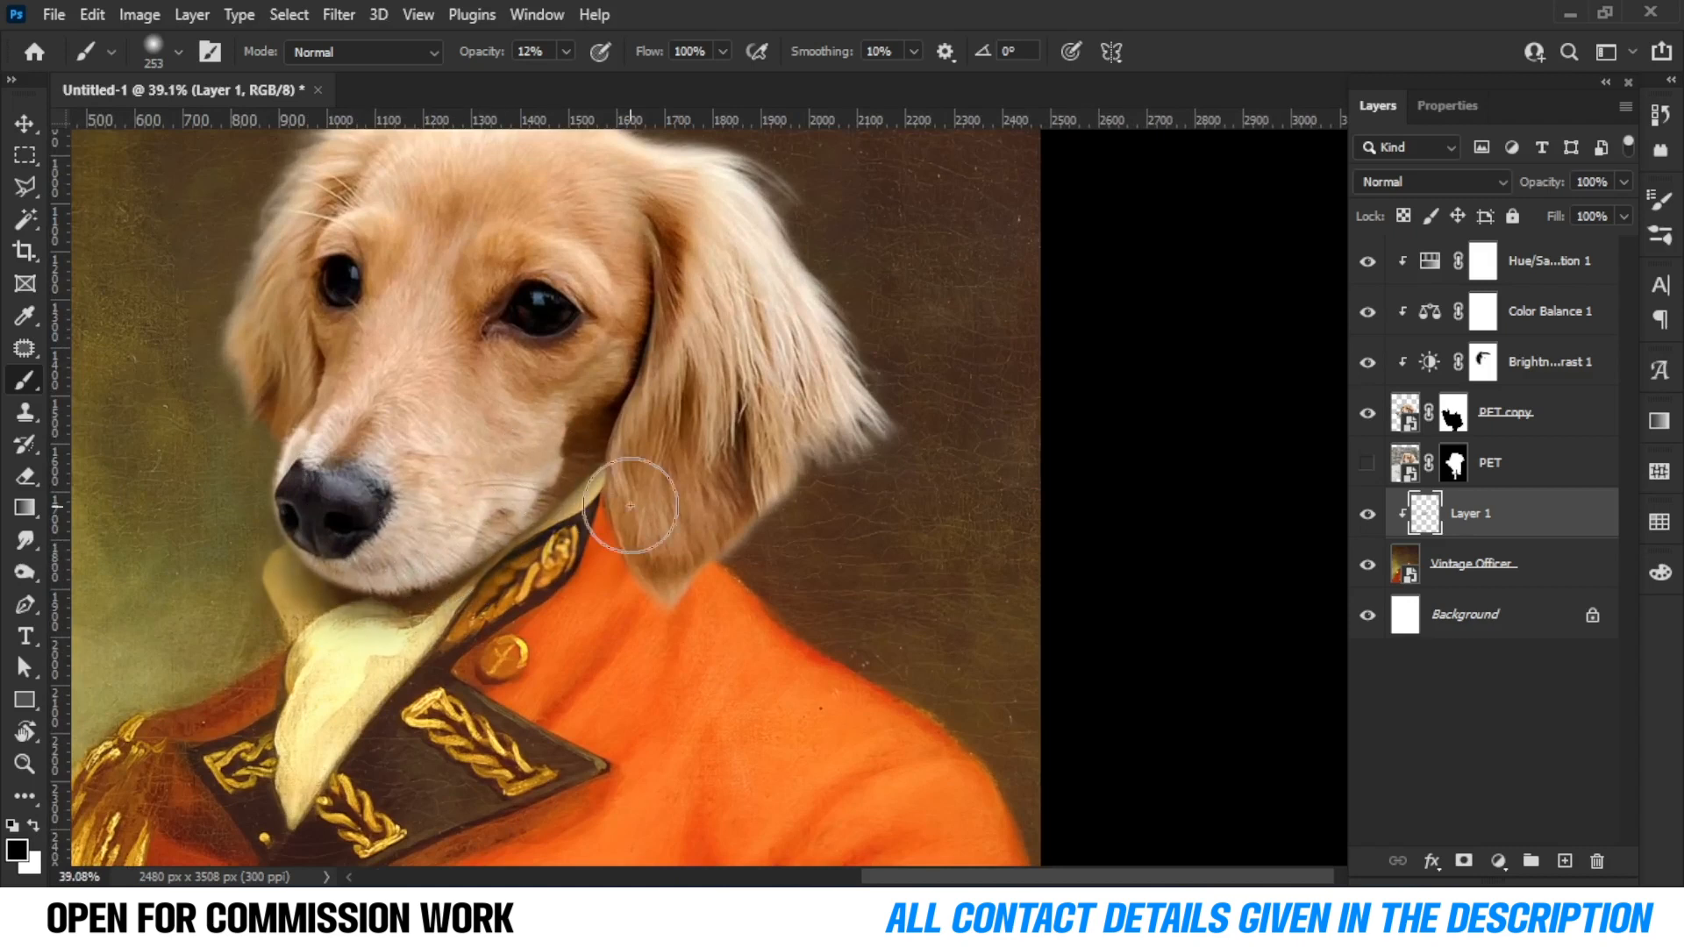
pyautogui.scroll(4, 618, 513)
pyautogui.press('[')
pyautogui.press('[')
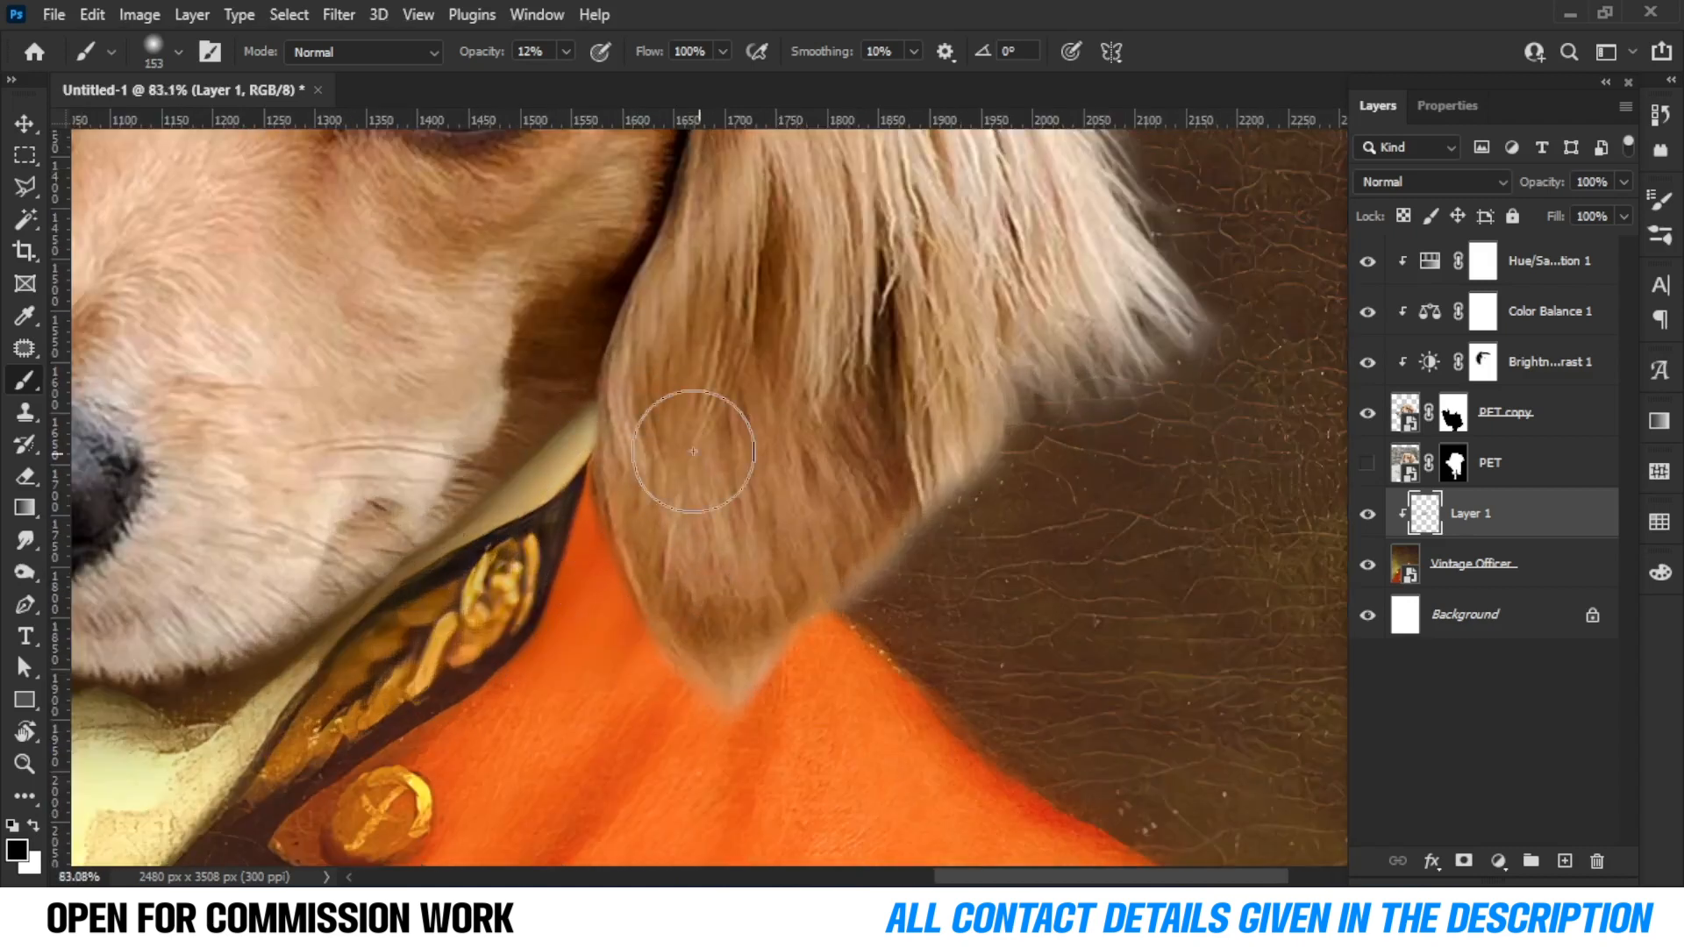
pyautogui.moveTo(674, 614)
pyautogui.mouseDown()
pyautogui.moveTo(646, 444)
pyautogui.moveTo(676, 620)
pyautogui.moveTo(699, 646)
pyautogui.moveTo(807, 491)
pyautogui.moveTo(789, 531)
pyautogui.moveTo(819, 552)
pyautogui.moveTo(658, 444)
pyautogui.moveTo(669, 233)
pyautogui.mouseUp()
# Add a layer mask to Layer 1.
pyautogui.scroll(-5, 676, 246)
pyautogui.scroll(-3, 683, 258)
pyautogui.scroll(1, 872, 774)
pyautogui.scroll(-1, 789, 702)
pyautogui.scroll(4, 615, 526)
pyautogui.scroll(1, 876, 561)
pyautogui.hscroll(2, 1153, 590)
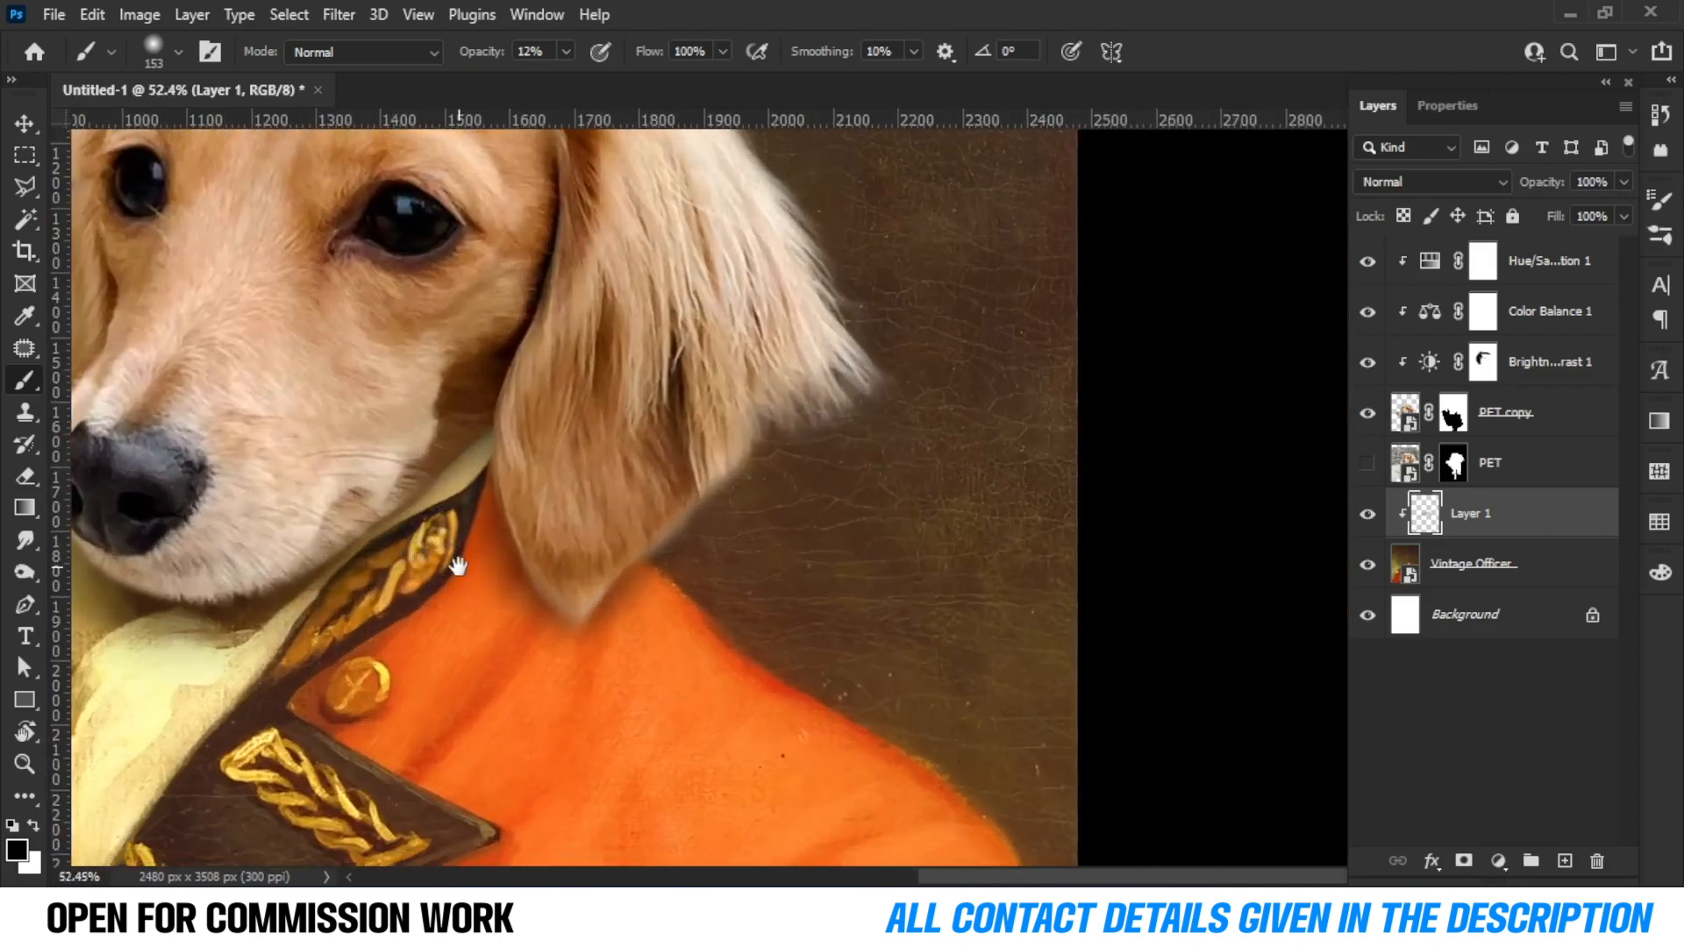
pyautogui.click(1464, 860)
# Zoom in and out to examine how the head blends into the painting.
pyautogui.scroll(2, 565, 556)
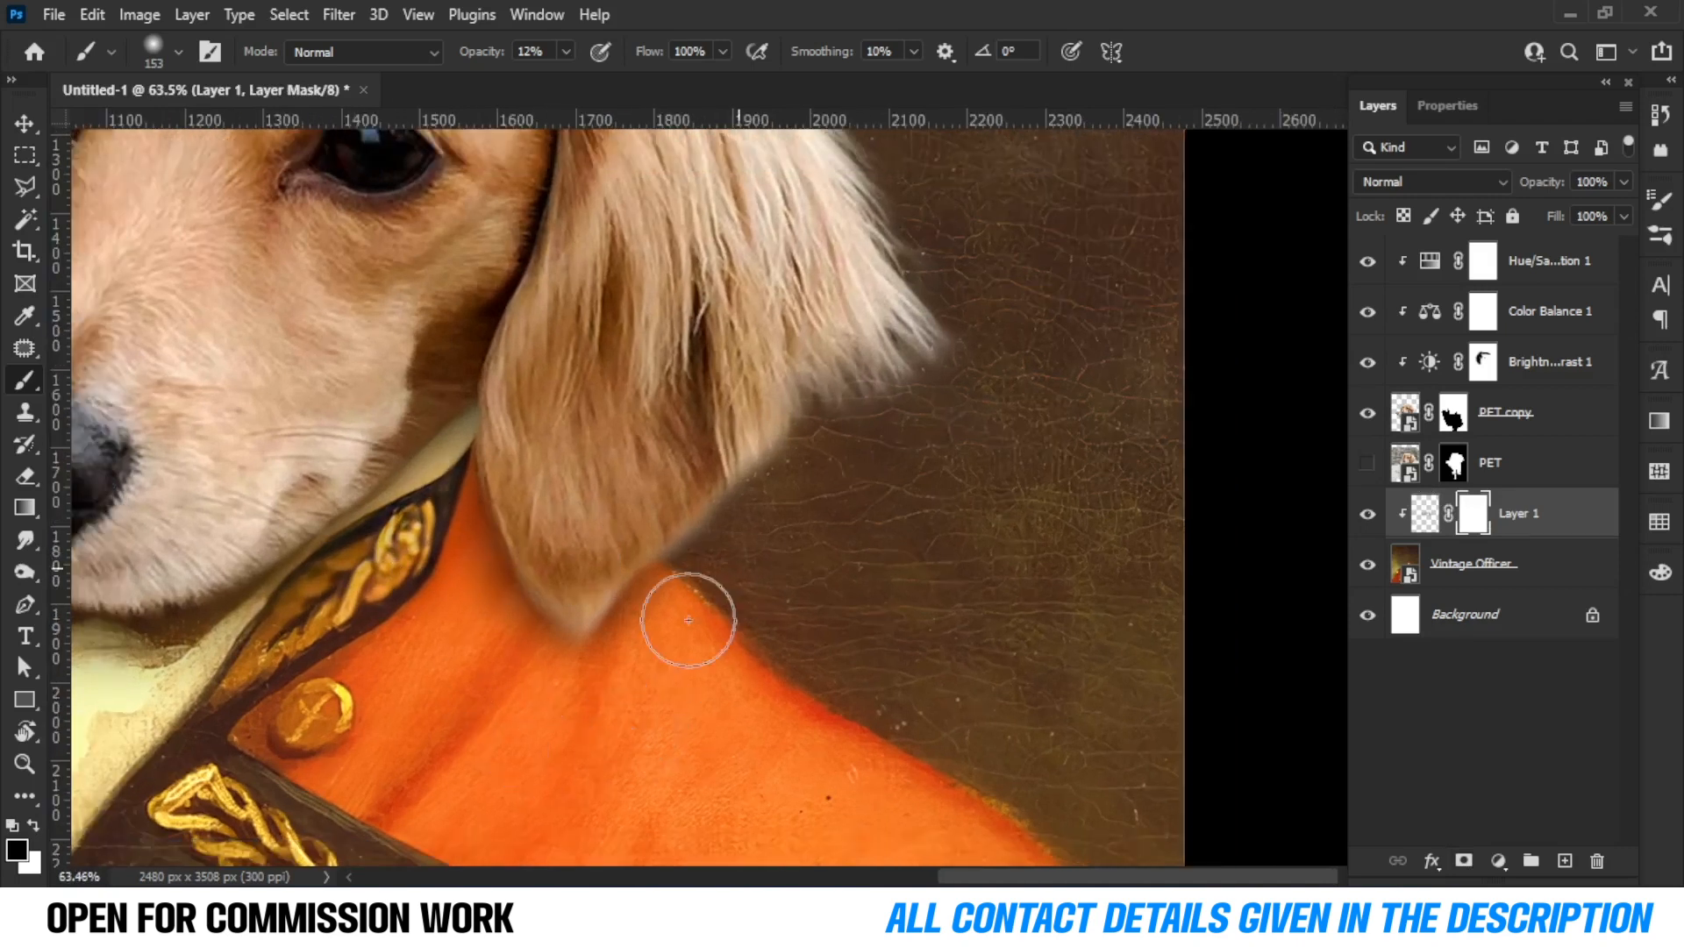
pyautogui.hscroll(-4, 614, 605)
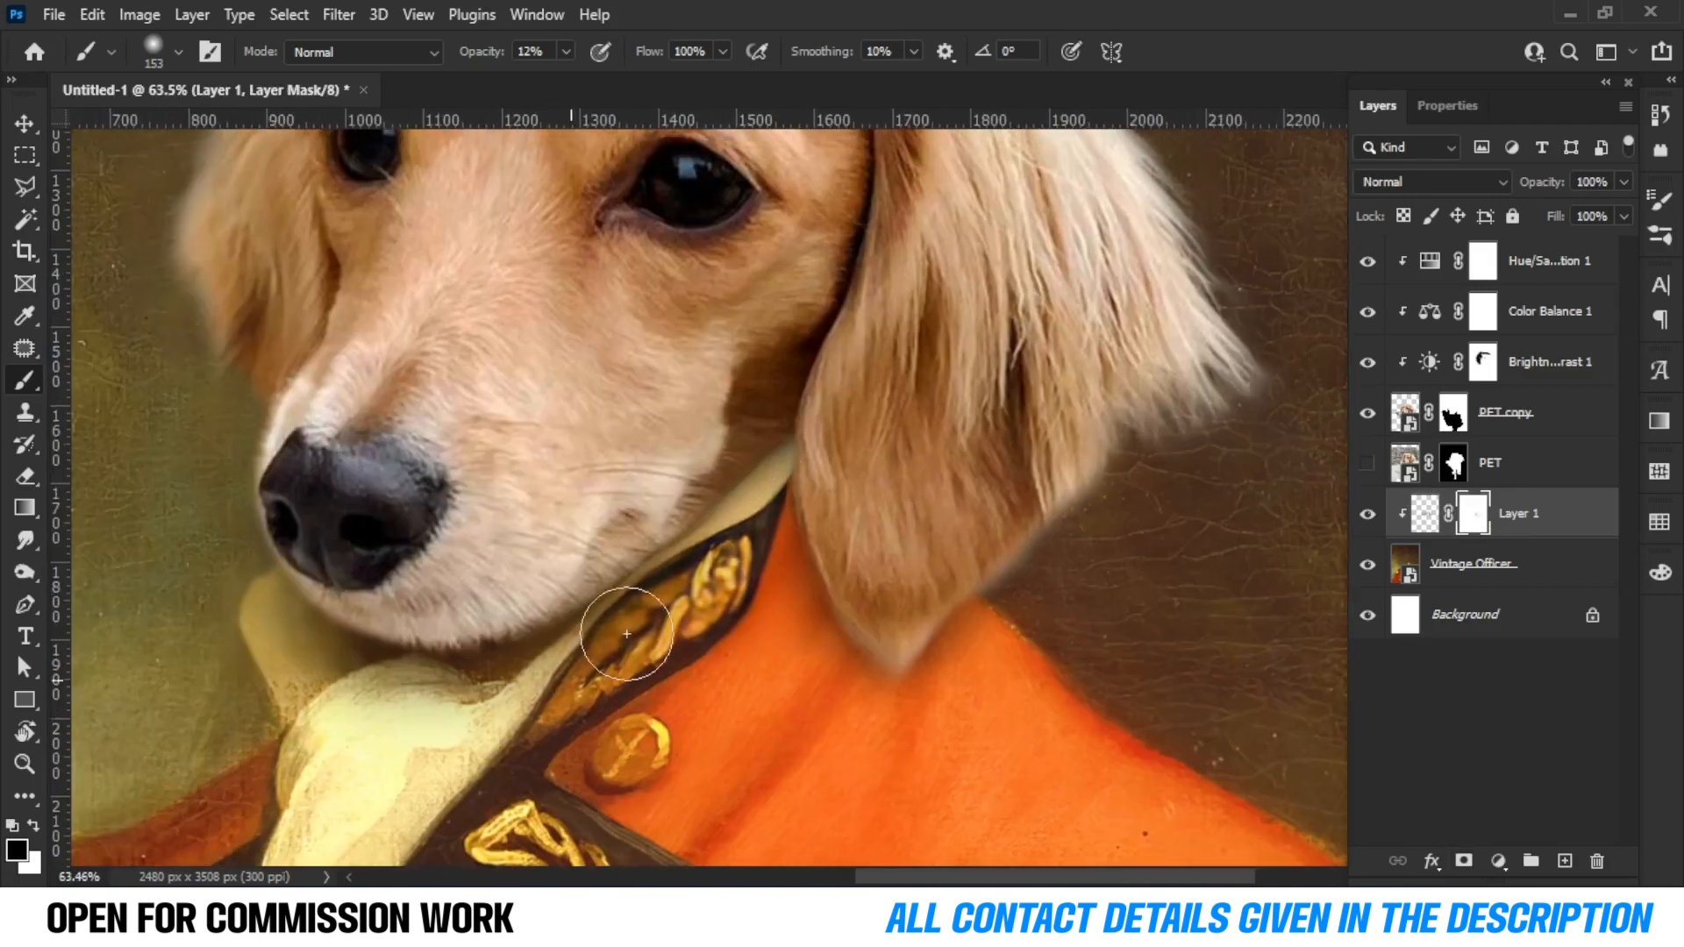
pyautogui.scroll(-4, 294, 344)
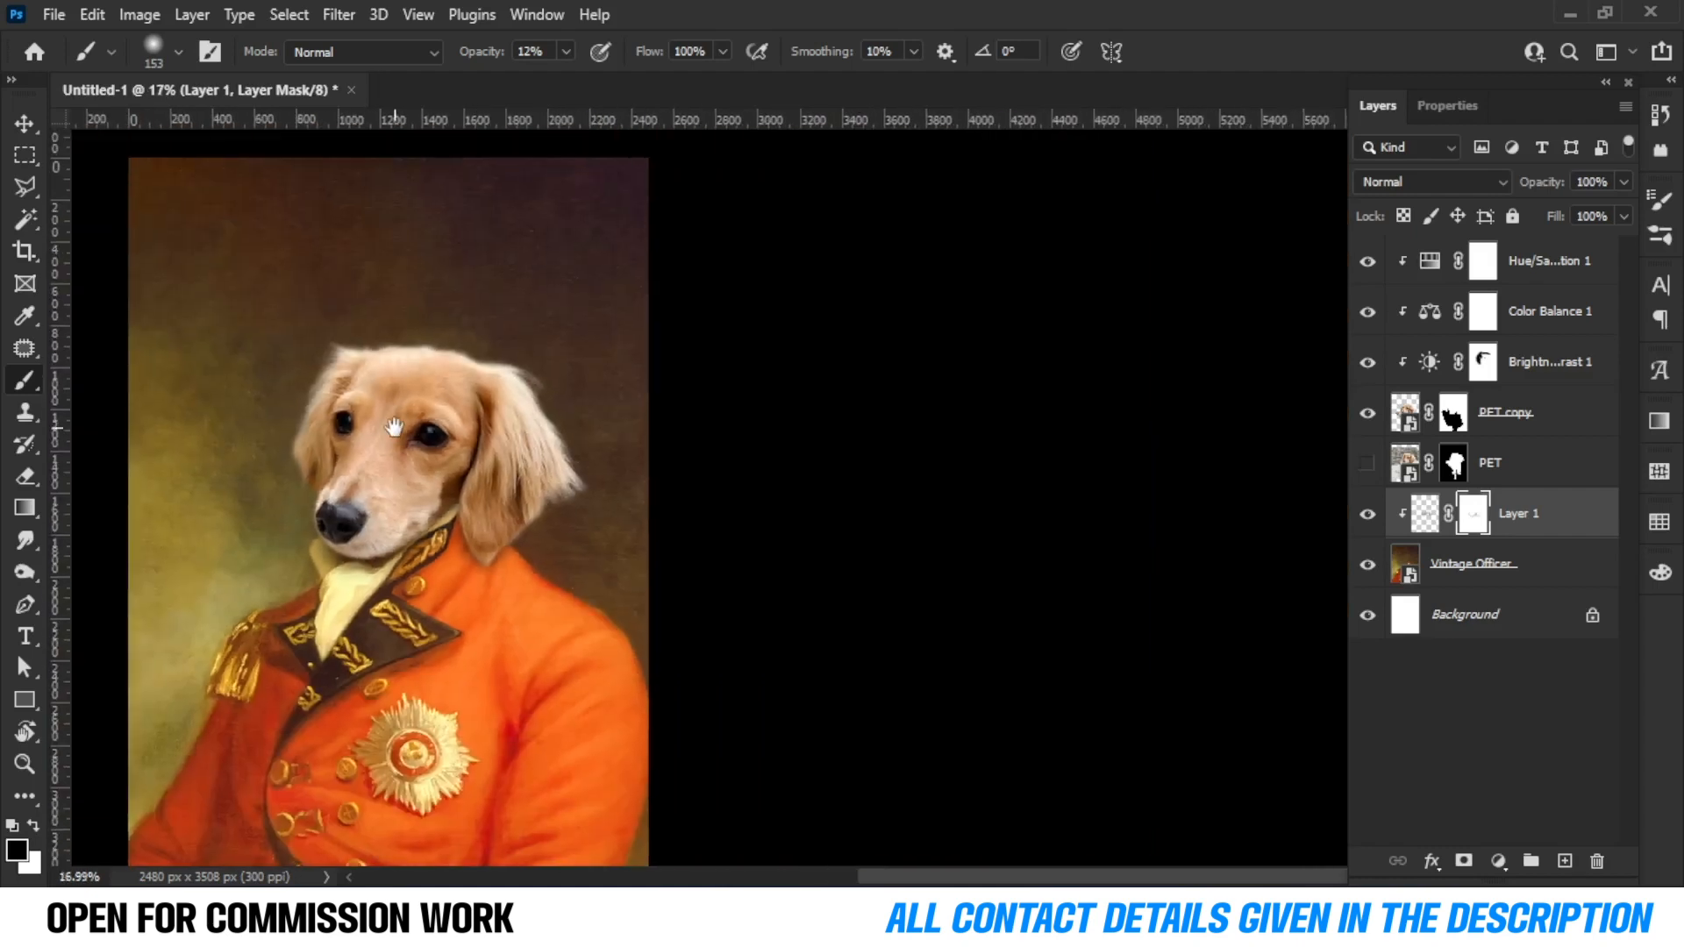
pyautogui.scroll(3, 392, 433)
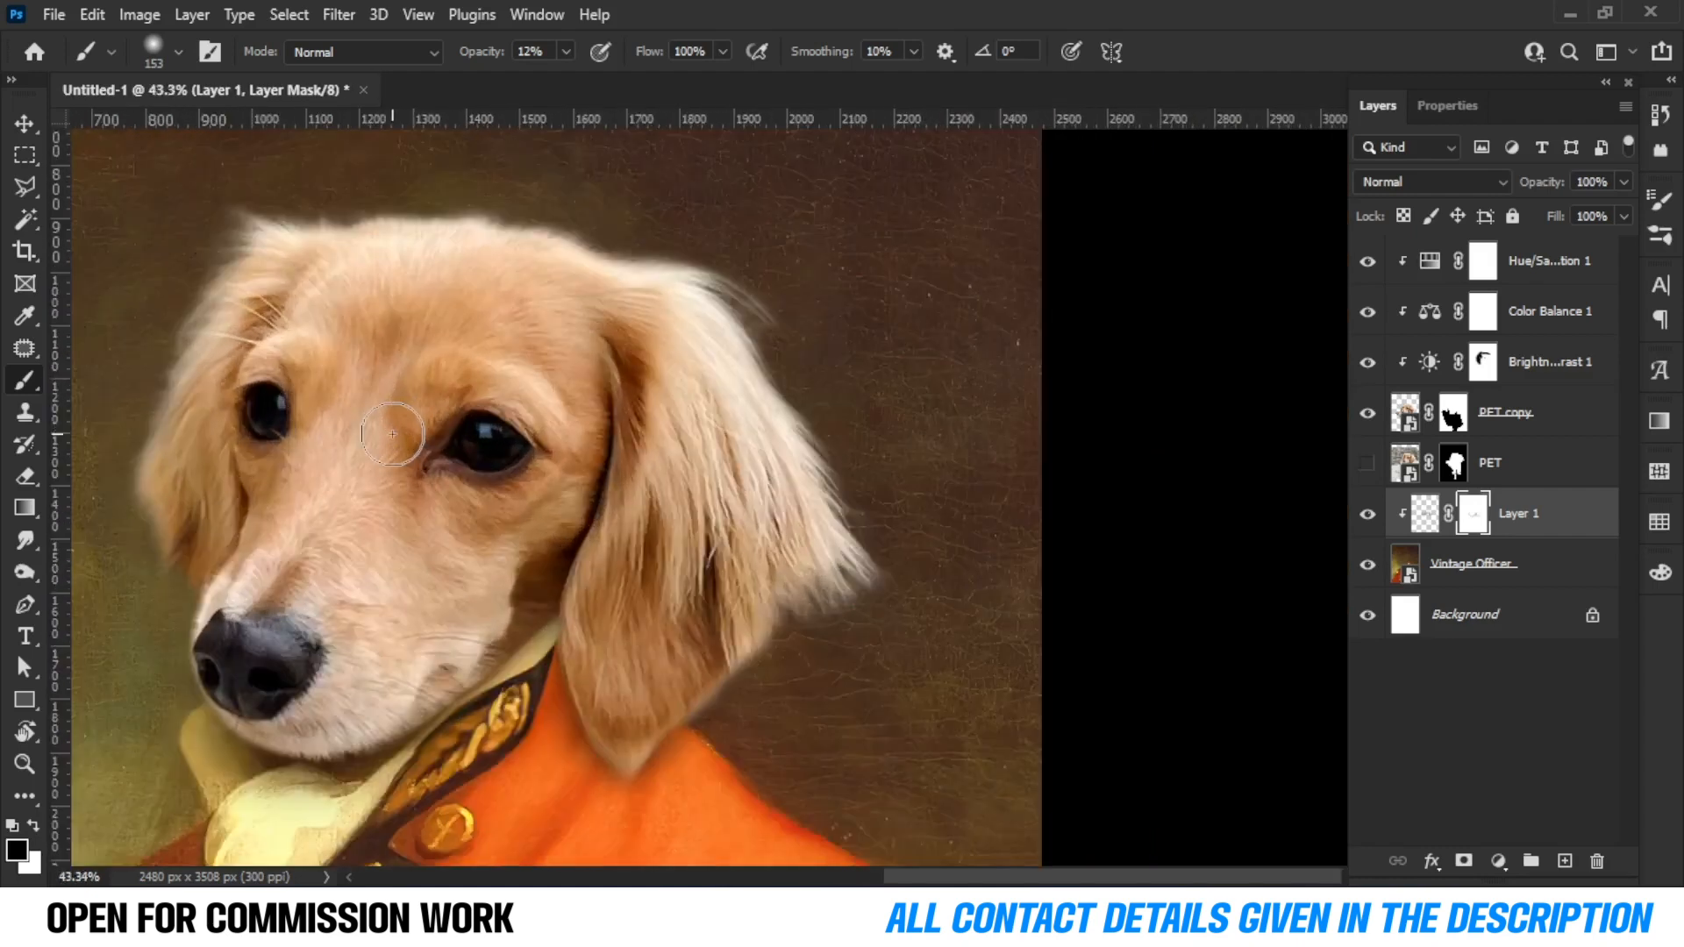
pyautogui.scroll(-3, 392, 433)
pyautogui.scroll(2, 469, 388)
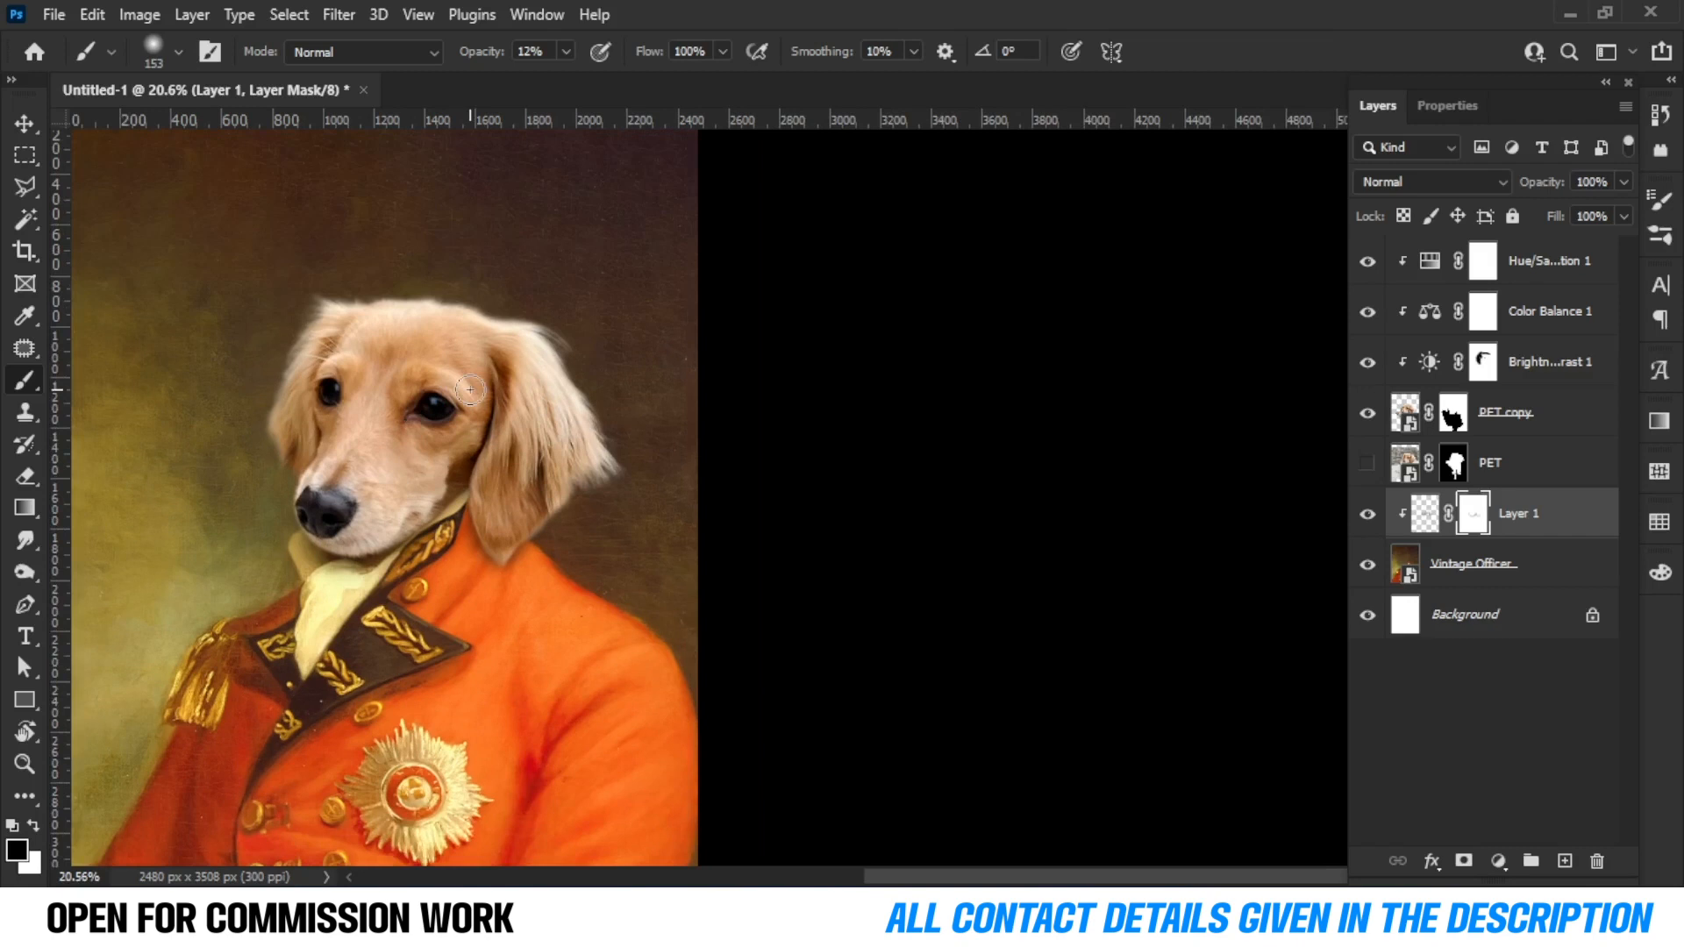
pyautogui.scroll(-2, 469, 389)
pyautogui.scroll(1, 469, 389)
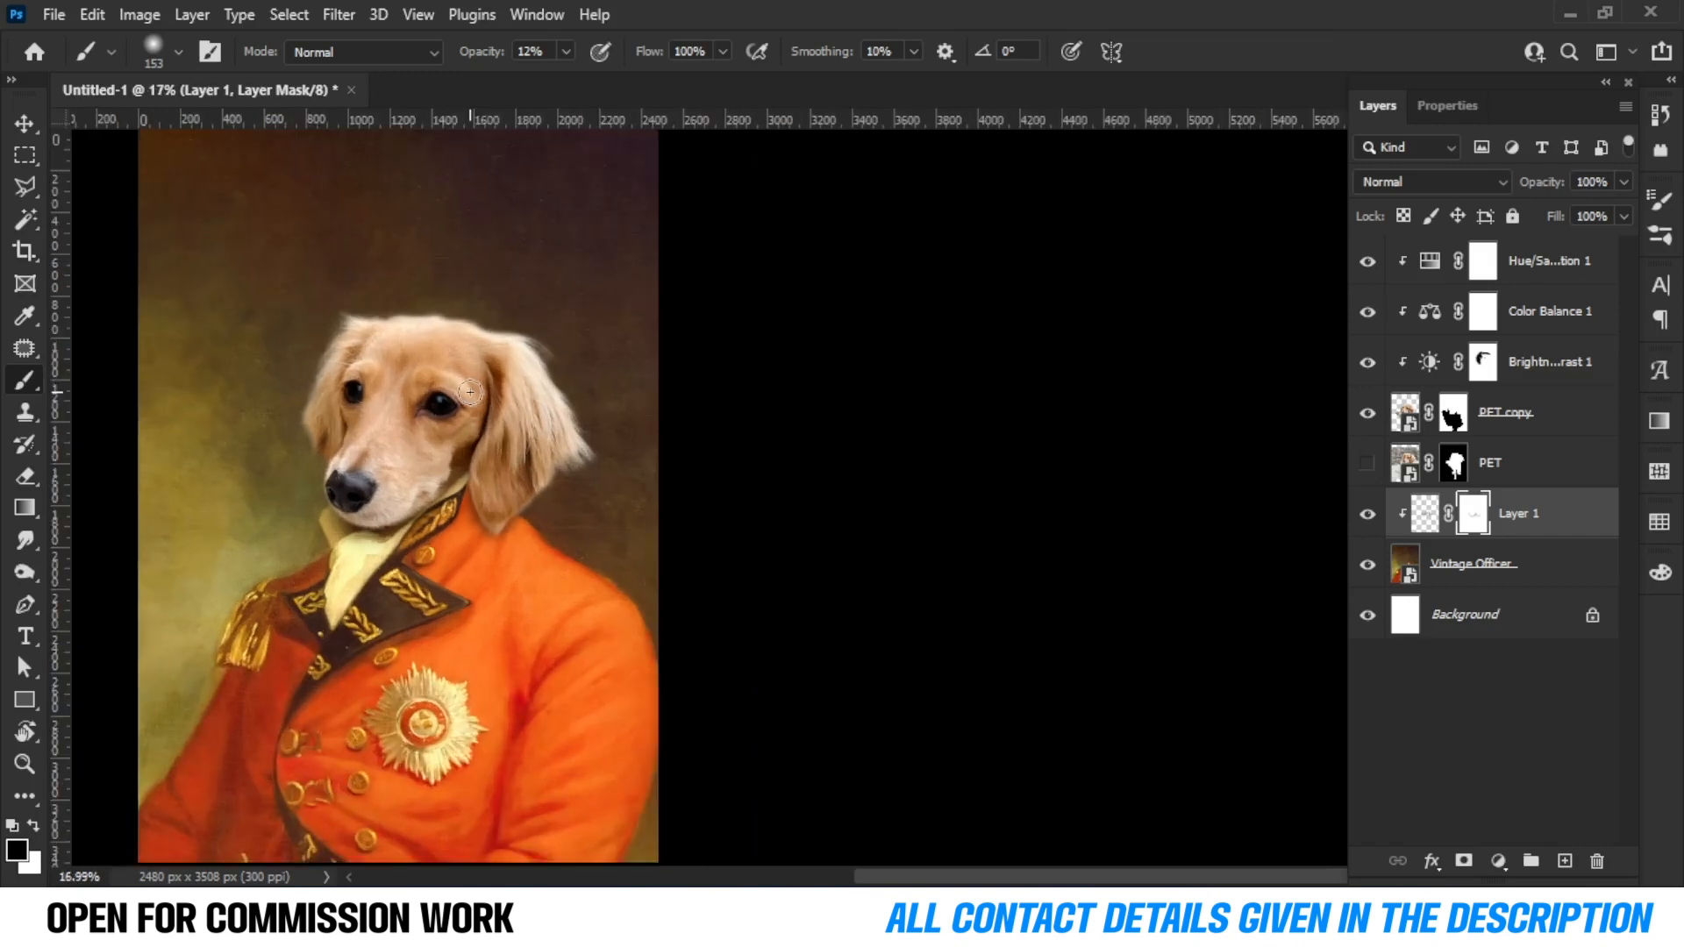
pyautogui.scroll(3, 453, 387)
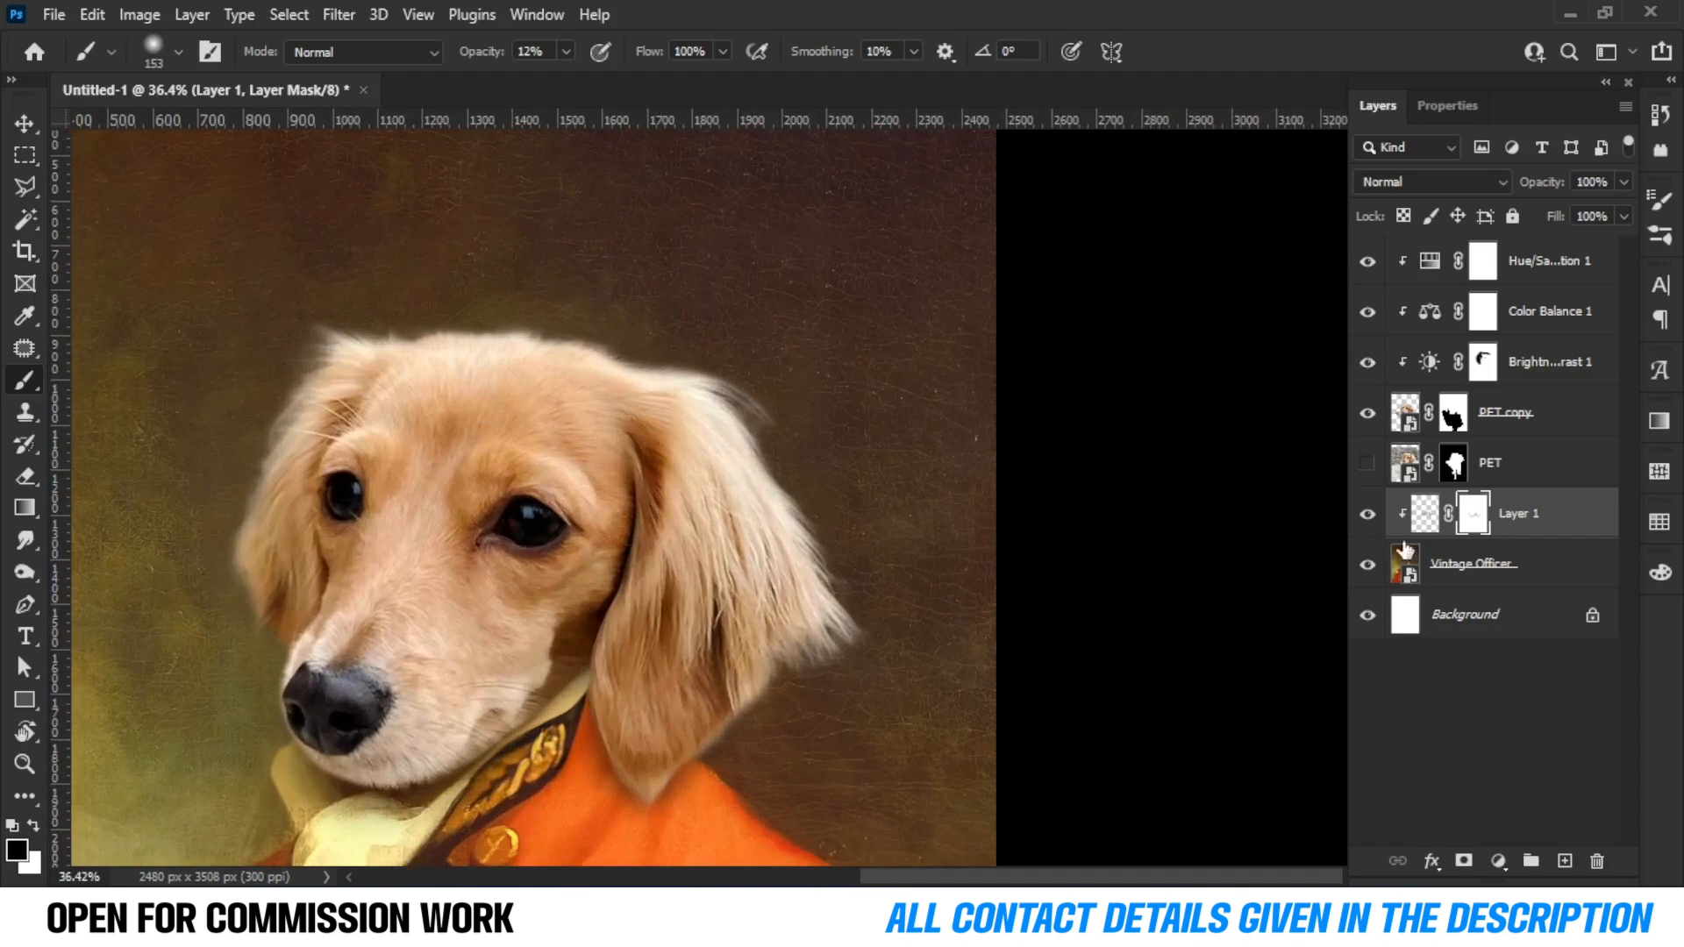
# Group the PET copy layer and its three adjustment layers into a group named face.
pyautogui.click(1574, 421)
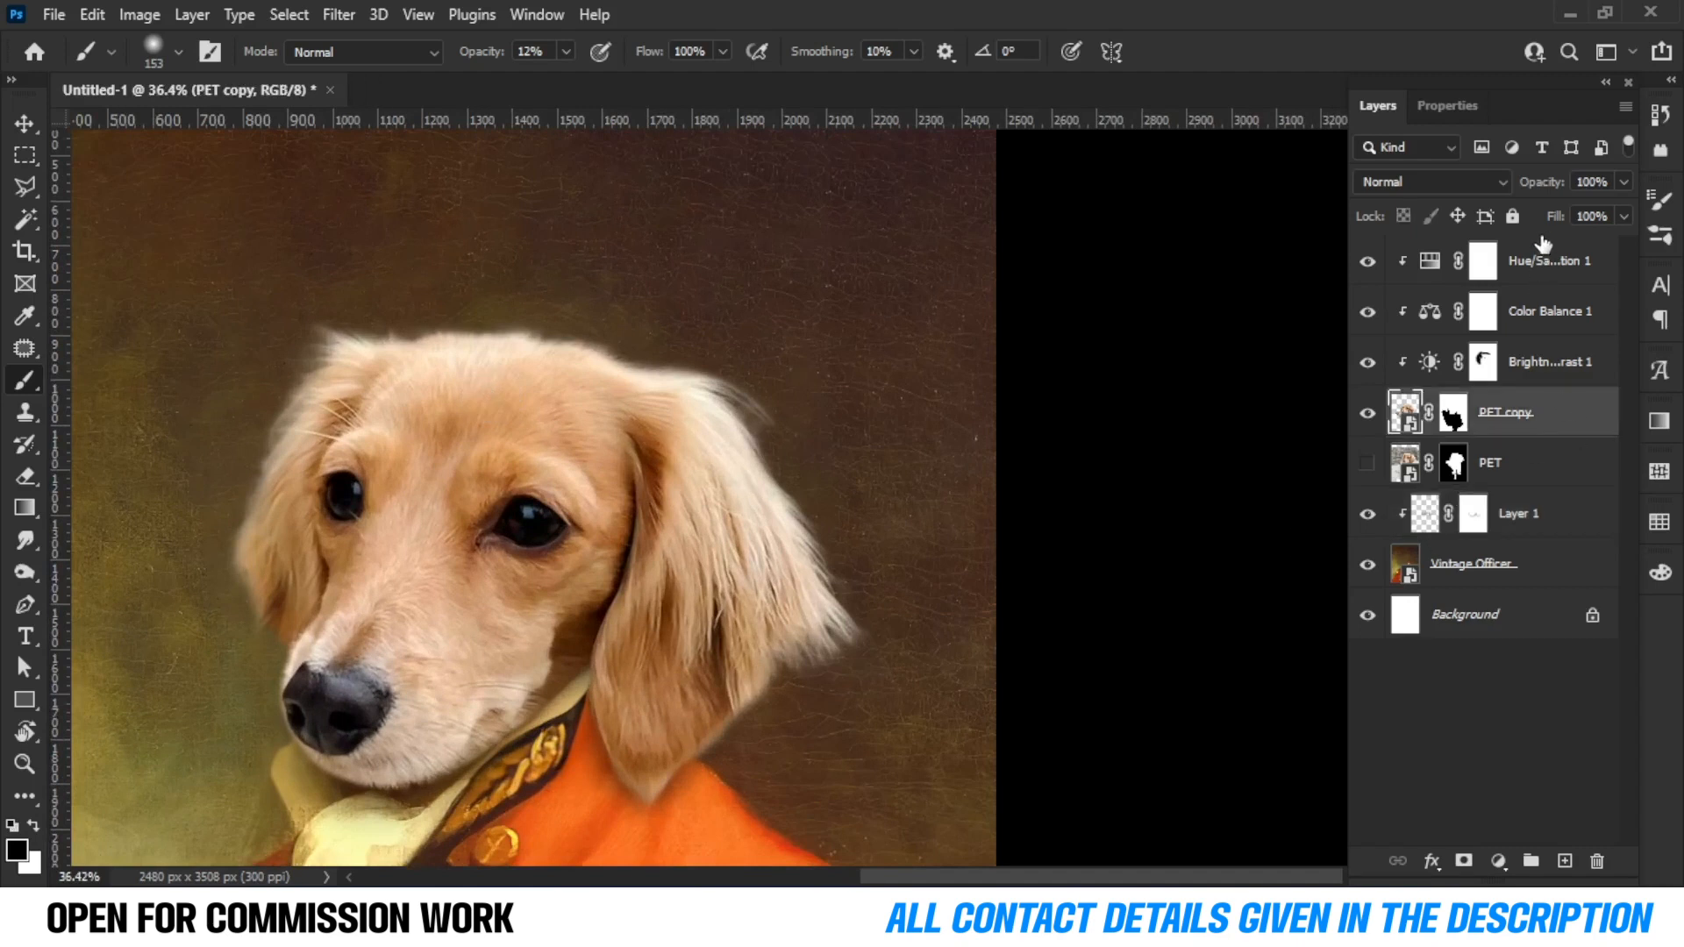
pyautogui.keyDown('shift'); pyautogui.click(1555, 256); pyautogui.keyUp('shift')
pyautogui.hotkey('ctrl', 'g')
pyautogui.write('face')
pyautogui.press('Return')
# Duplicate the face group and hide the original group.
pyautogui.moveTo(1482, 254); pyautogui.dragTo(1565, 860)
pyautogui.click(1367, 281)
# Convert the face copy group into a smart object.
pyautogui.rightClick(1482, 254)
pyautogui.click(1446, 340)
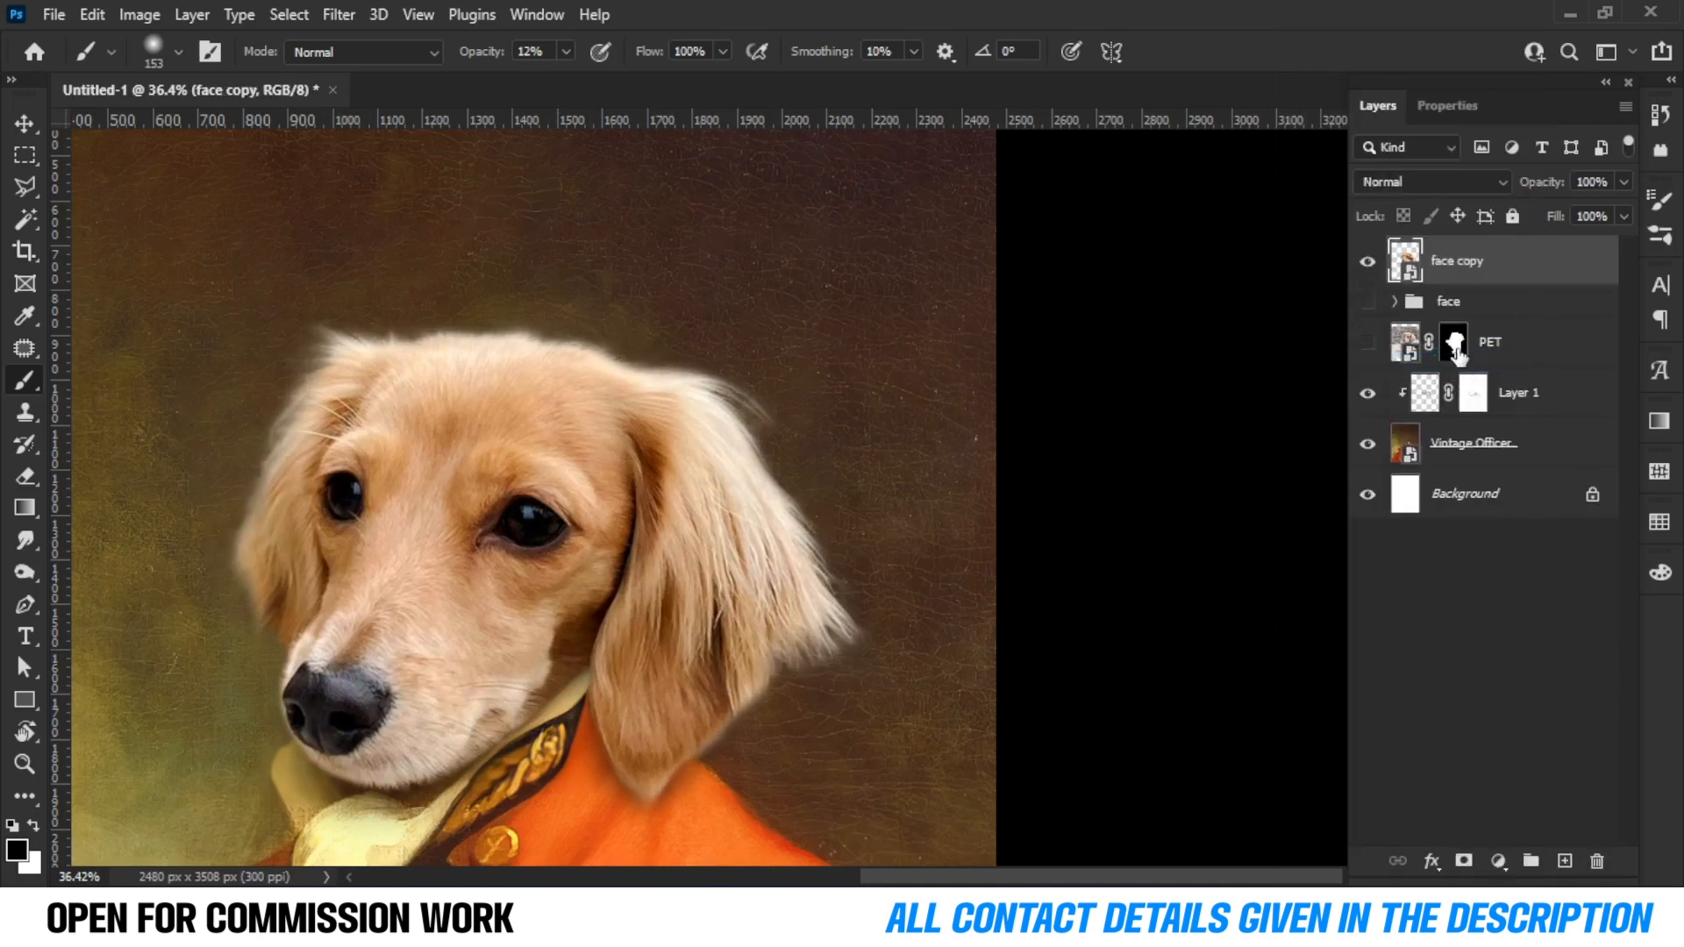
pyautogui.hotkey('ctrl', 'z')
pyautogui.click(1367, 251)
pyautogui.click(1367, 252)
pyautogui.scroll(-5, 724, 421)
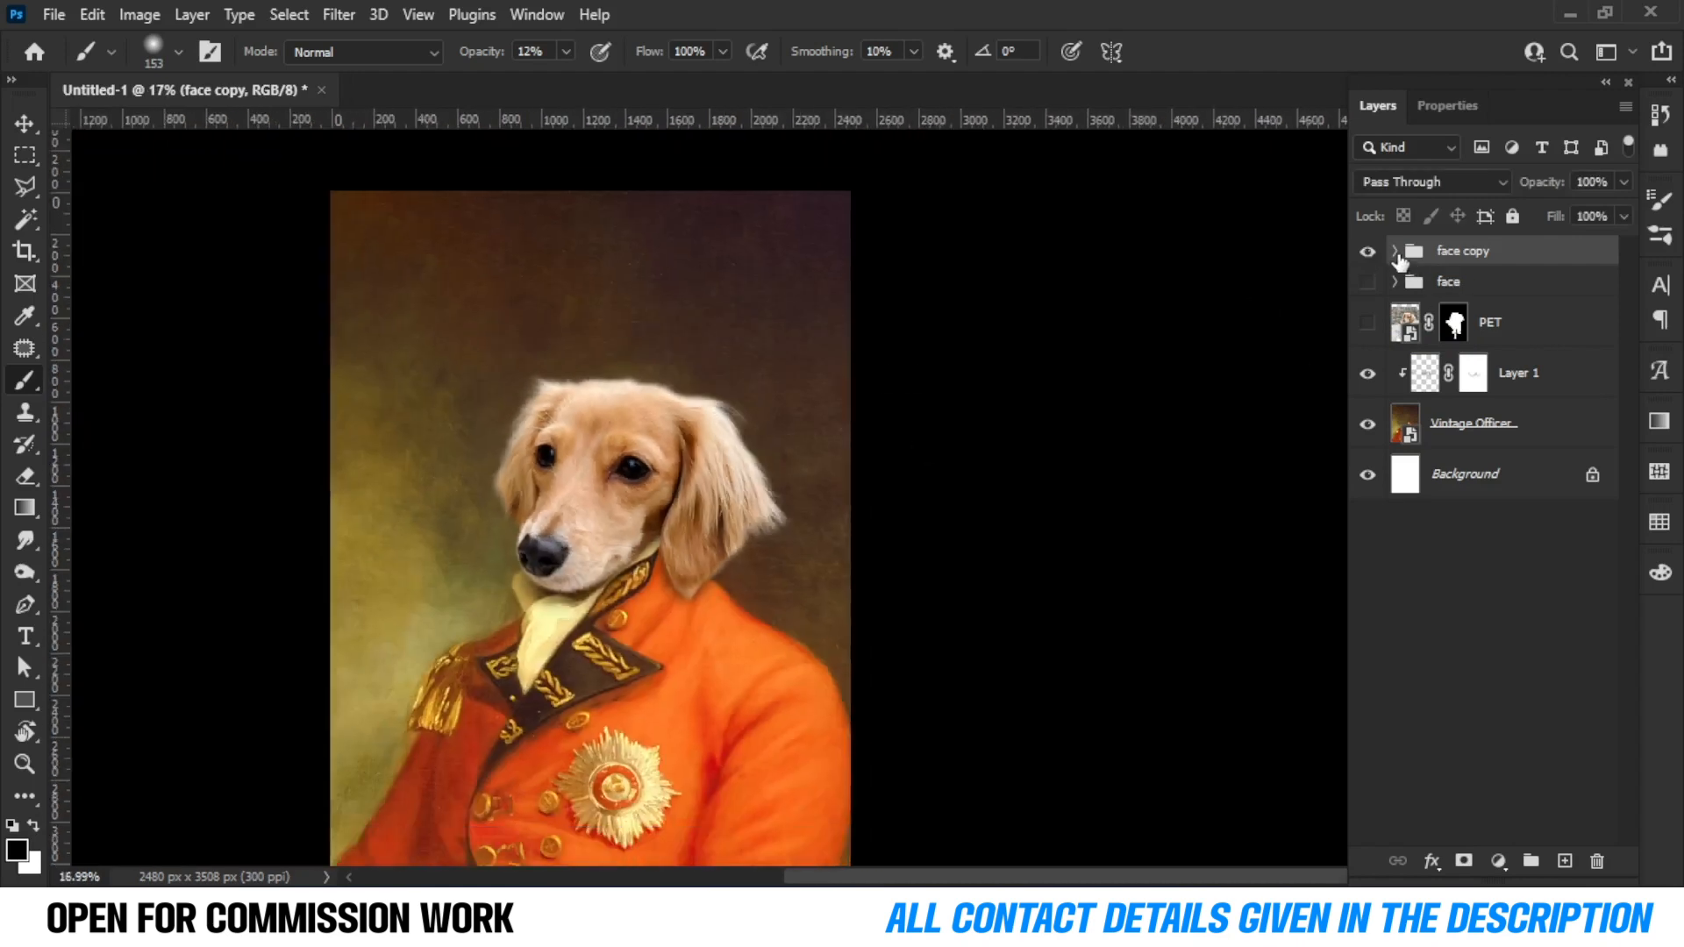
pyautogui.click(1395, 252)
pyautogui.click(1367, 395)
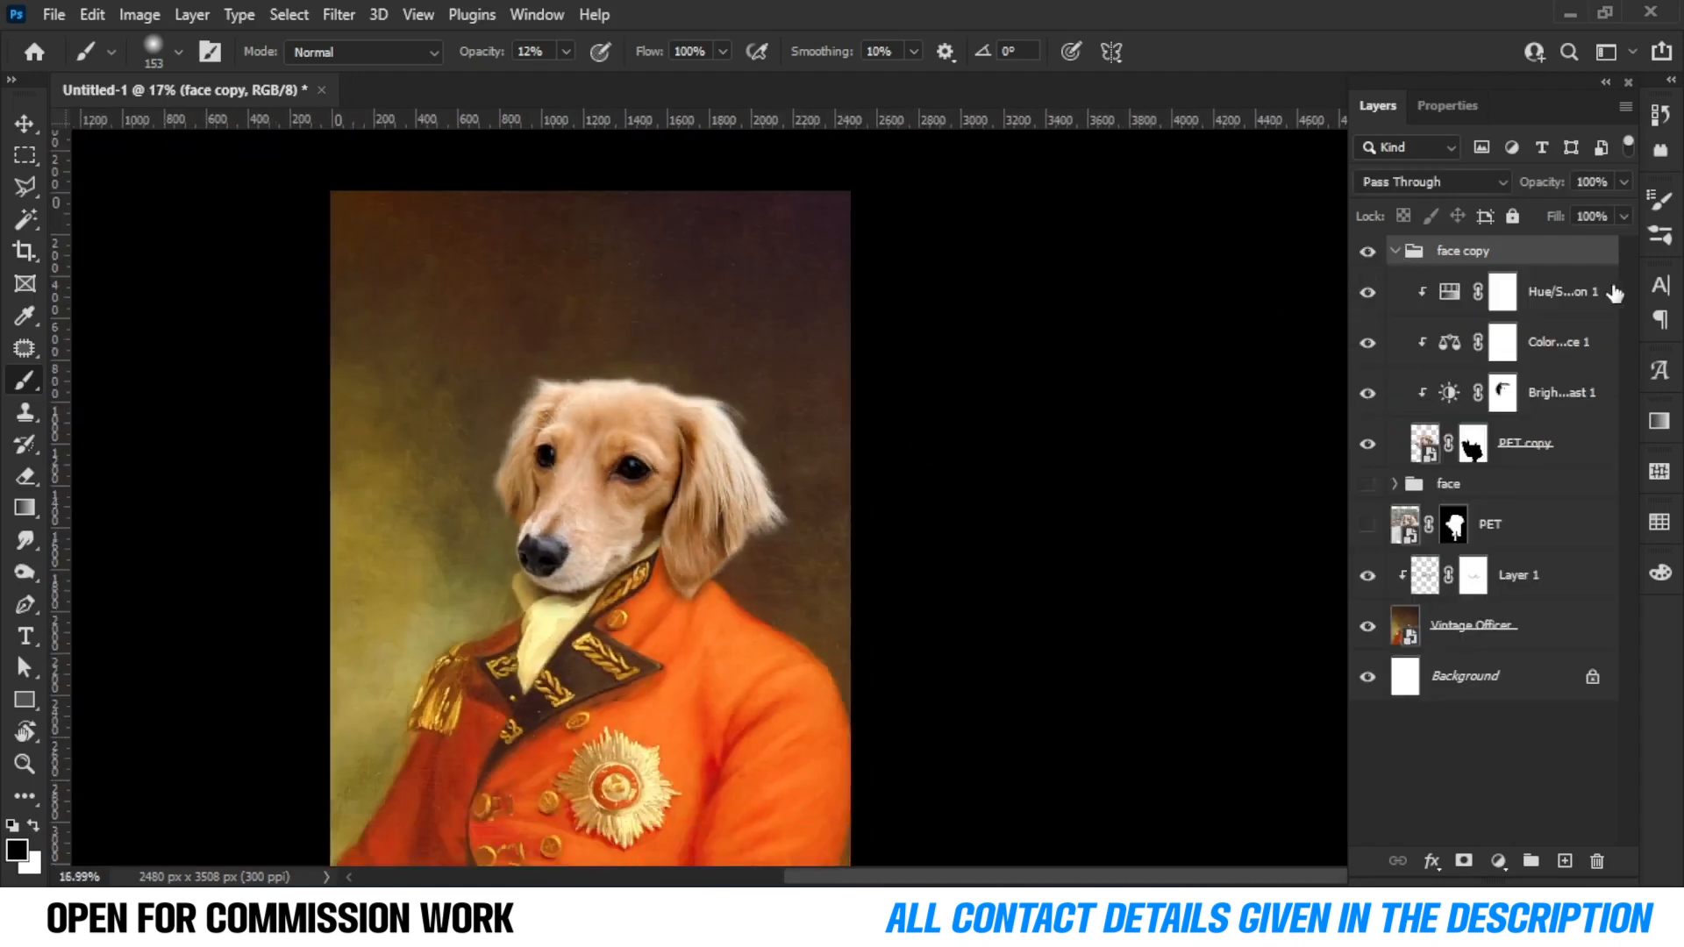
pyautogui.rightClick(1476, 253)
pyautogui.click(1342, 339)
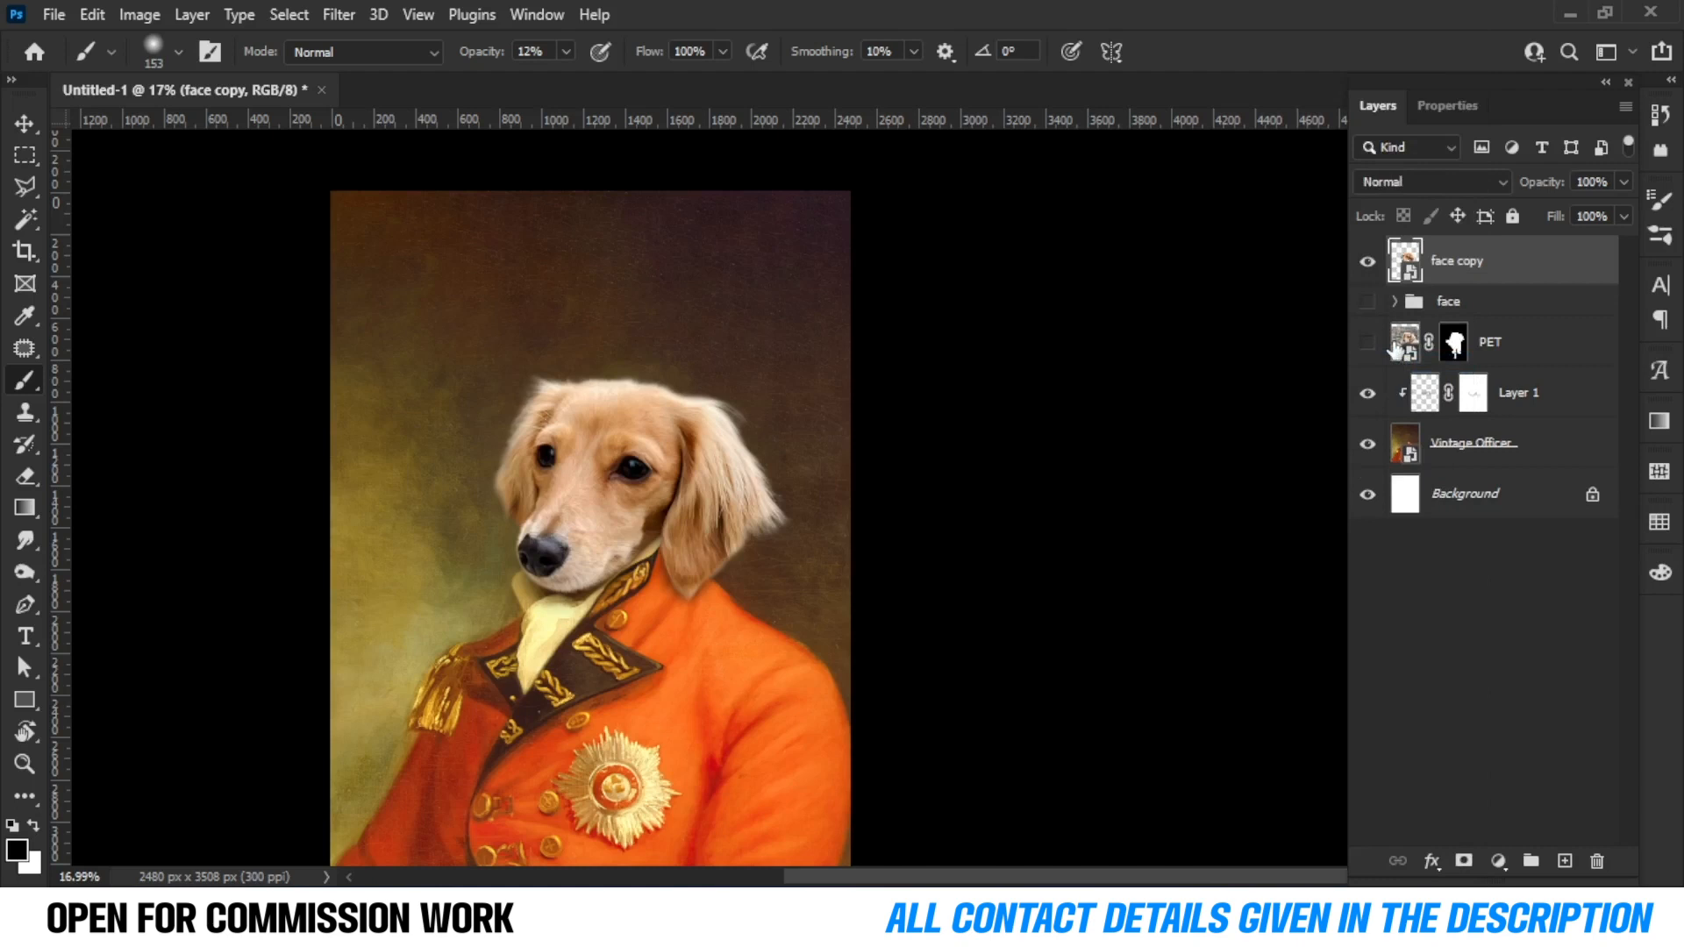
# Apply an Oil Paint filter to face copy with Stylization 5 and Cleanliness 5.
pyautogui.scroll(1, 544, 506)
pyautogui.scroll(8, 544, 507)
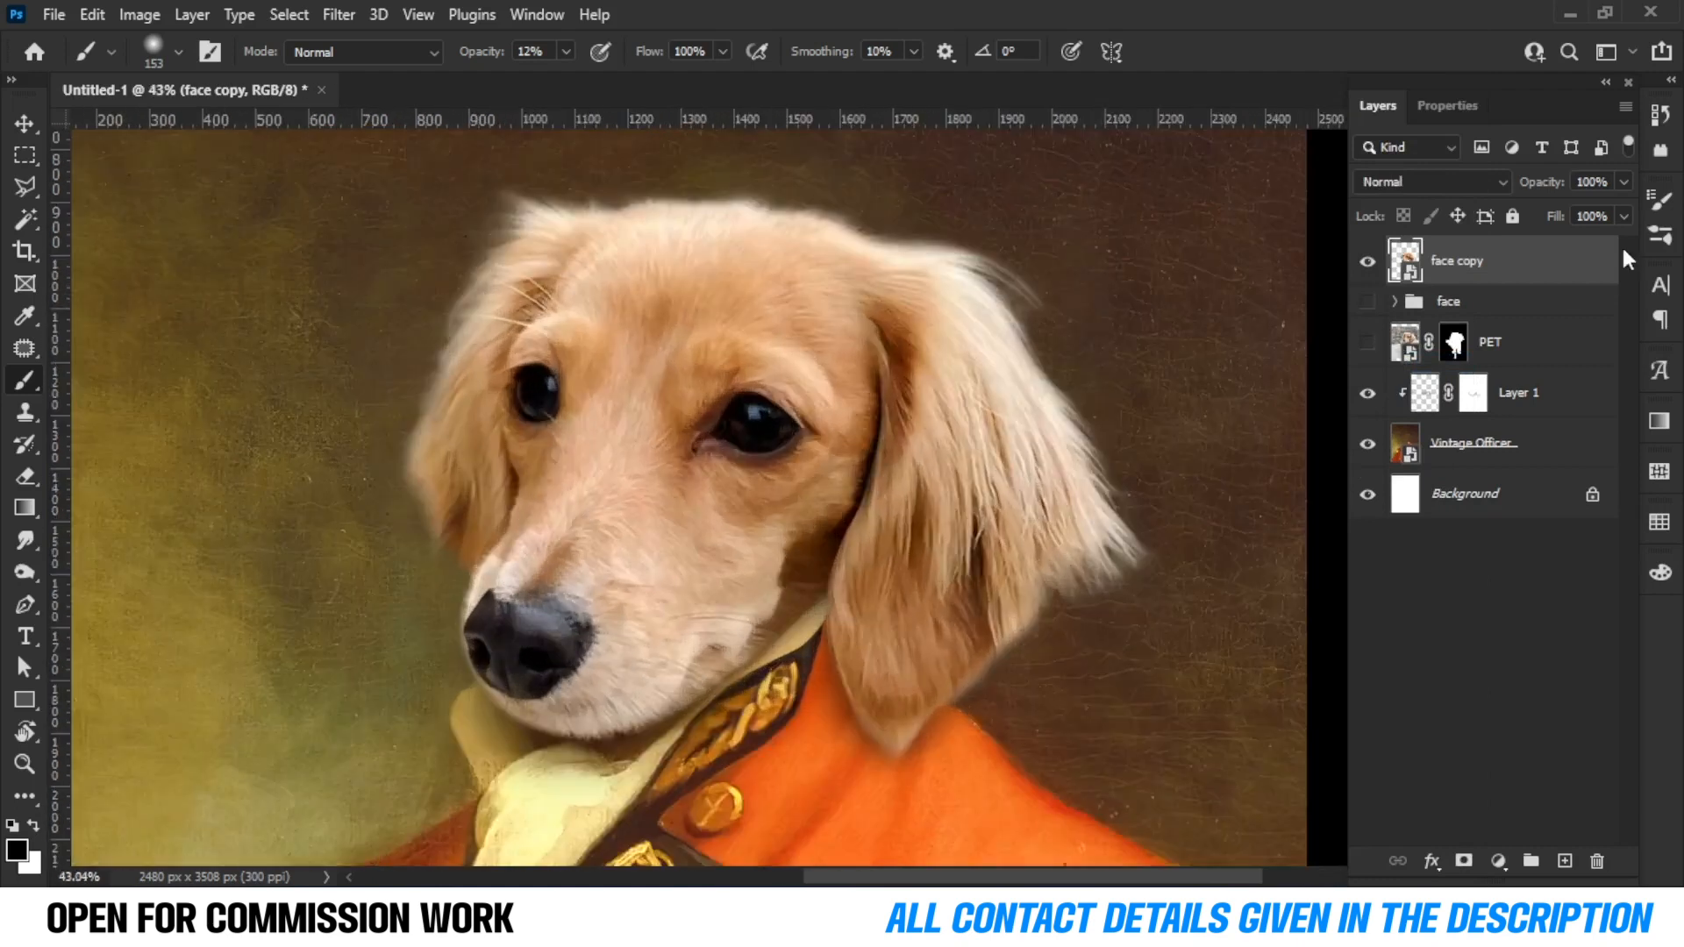
pyautogui.click(337, 15)
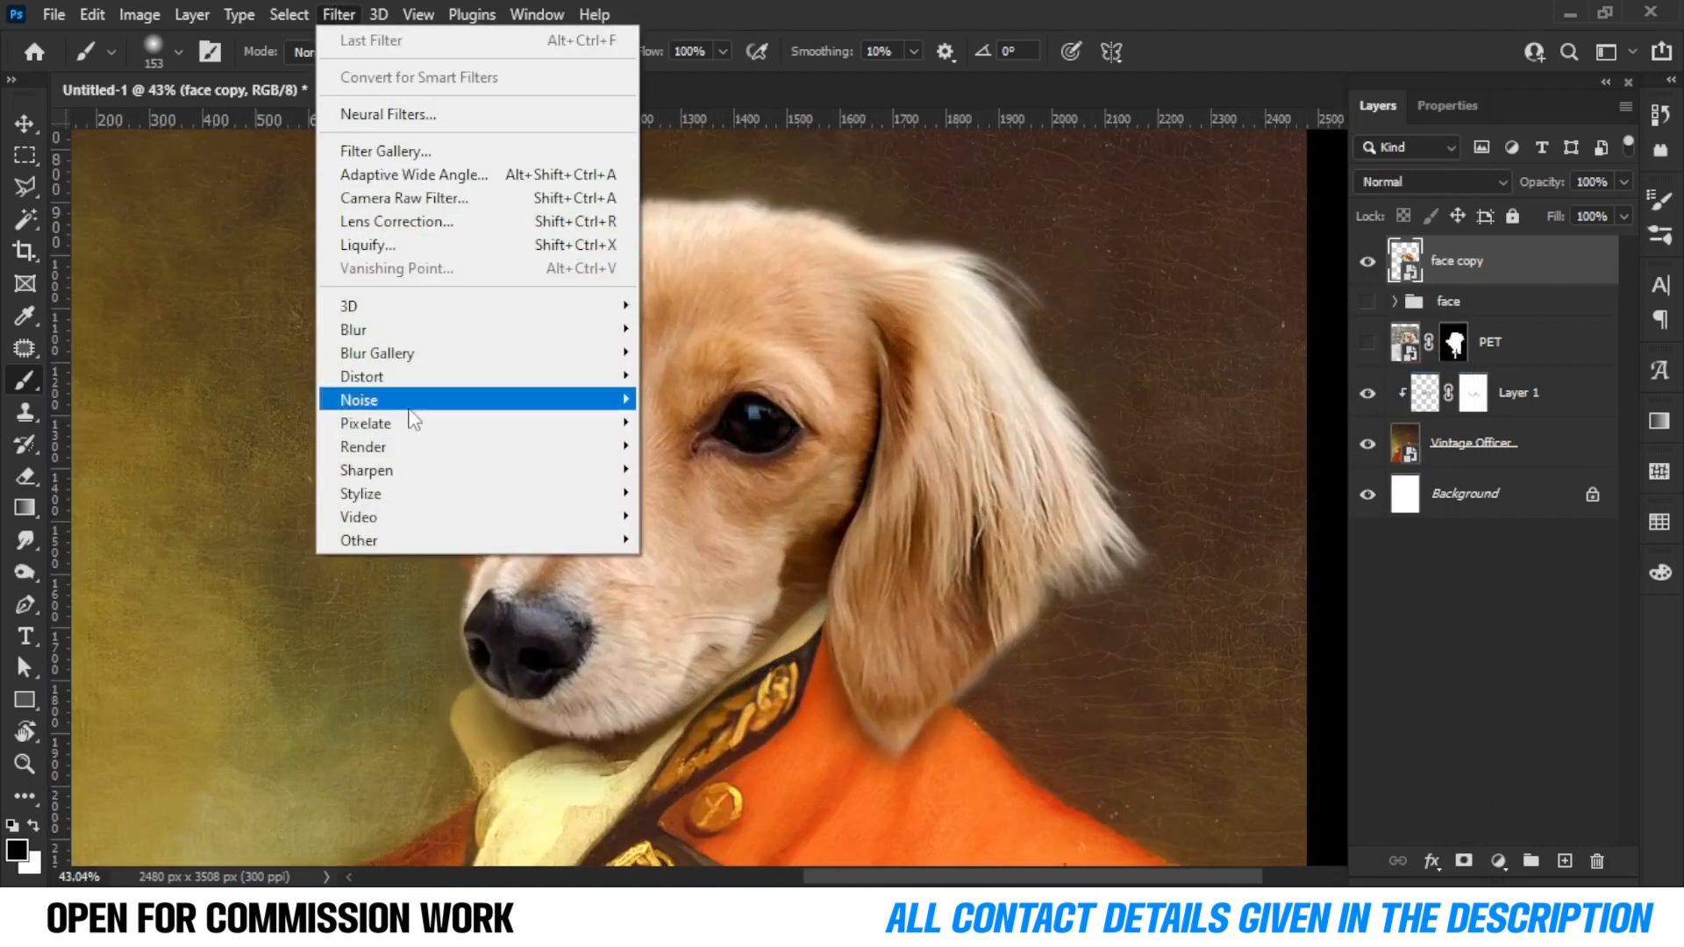
pyautogui.moveTo(411, 506)
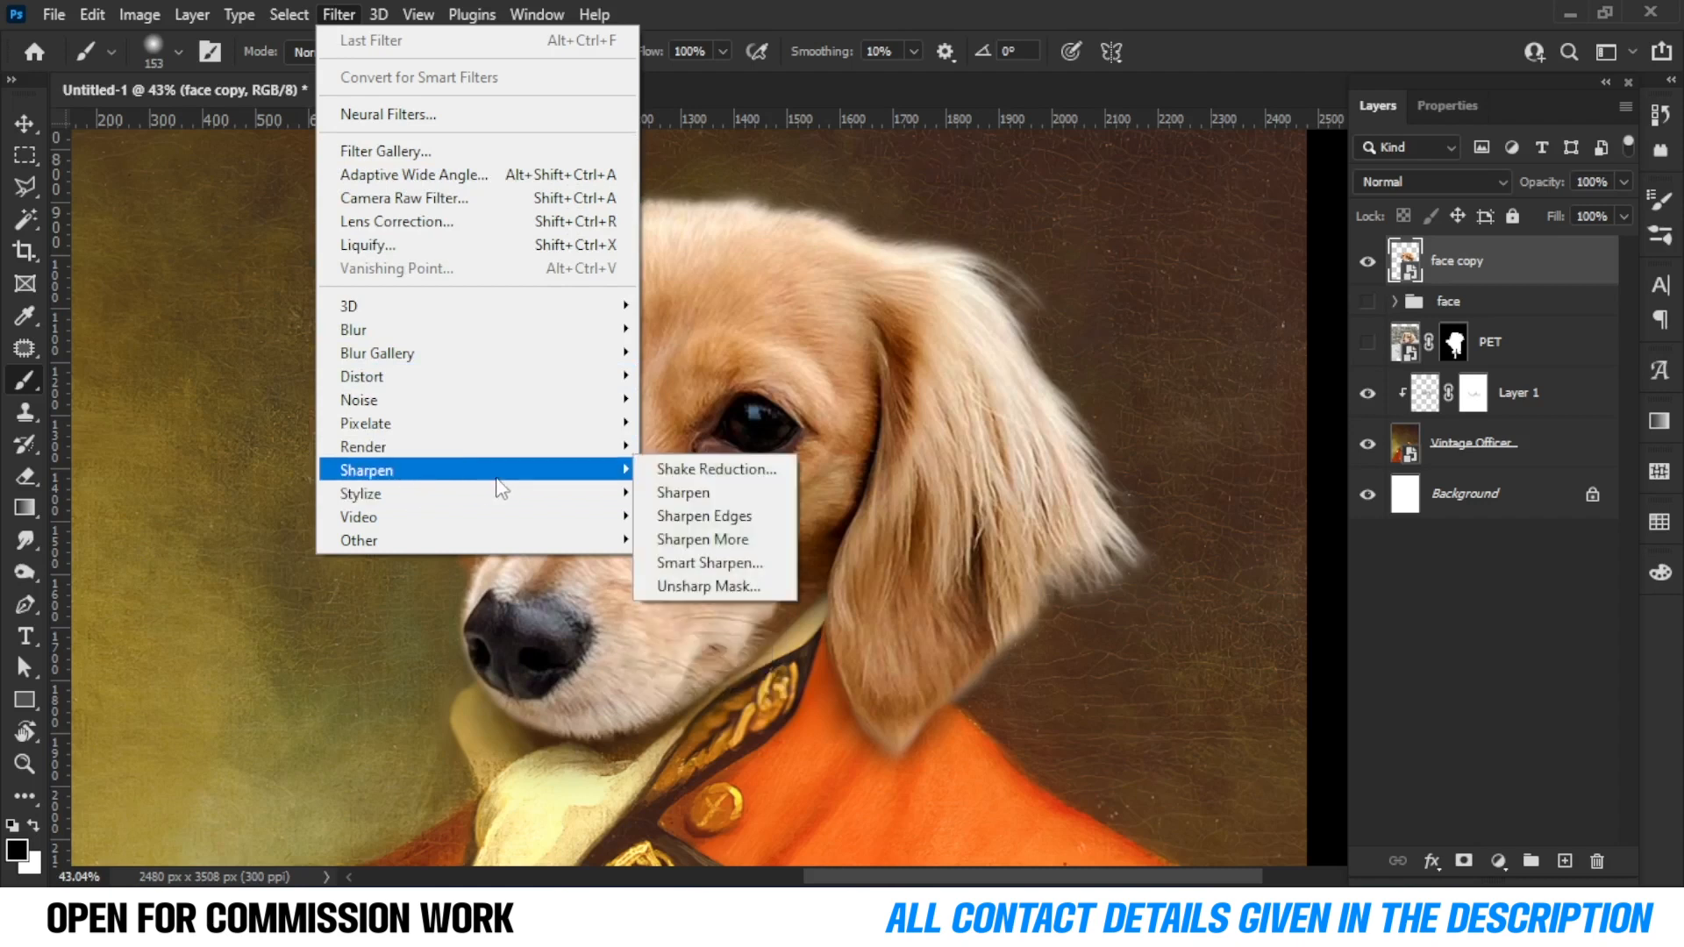
pyautogui.click(689, 586)
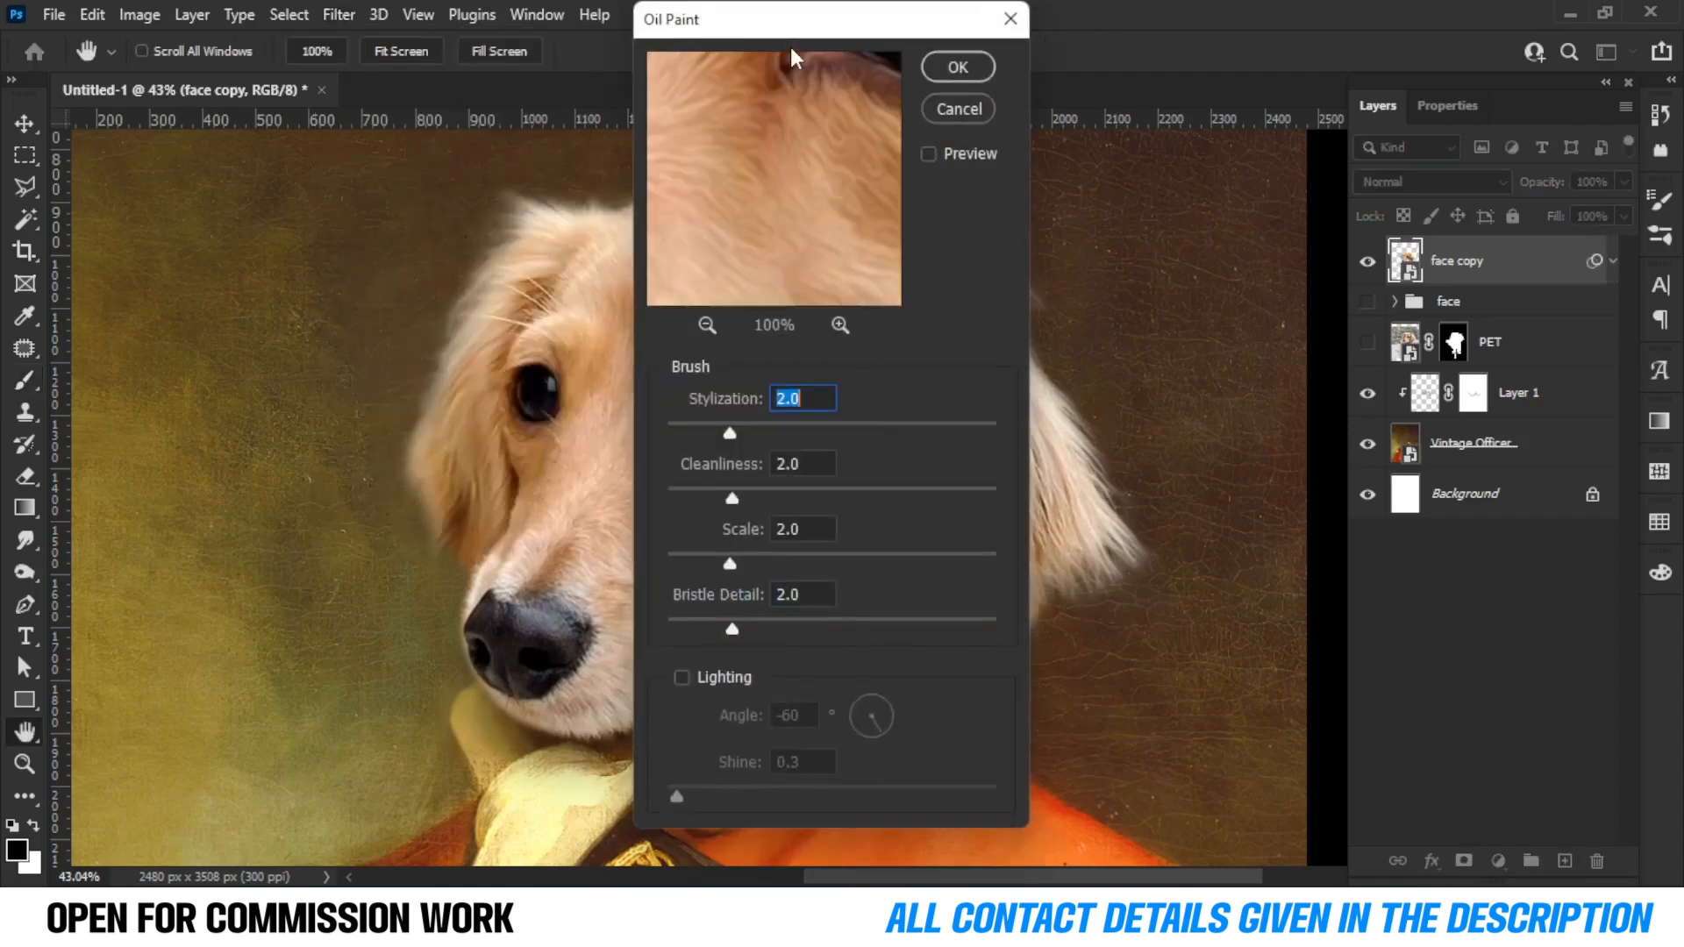
pyautogui.moveTo(791, 28); pyautogui.dragTo(1218, 69)
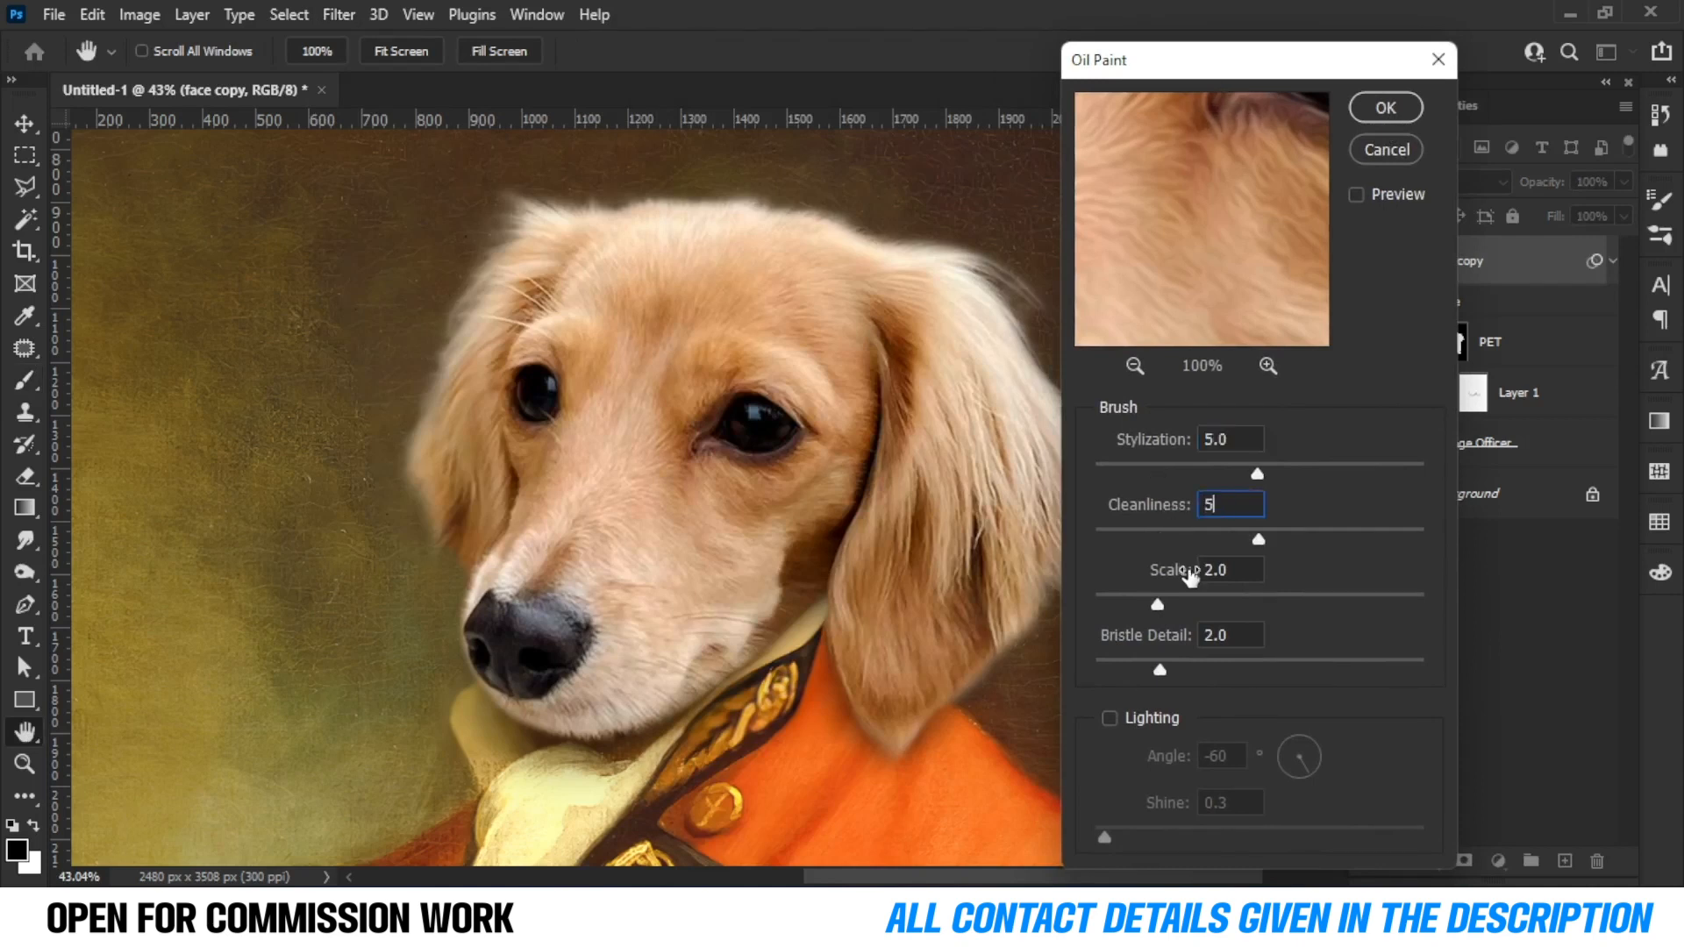
pyautogui.click(1382, 109)
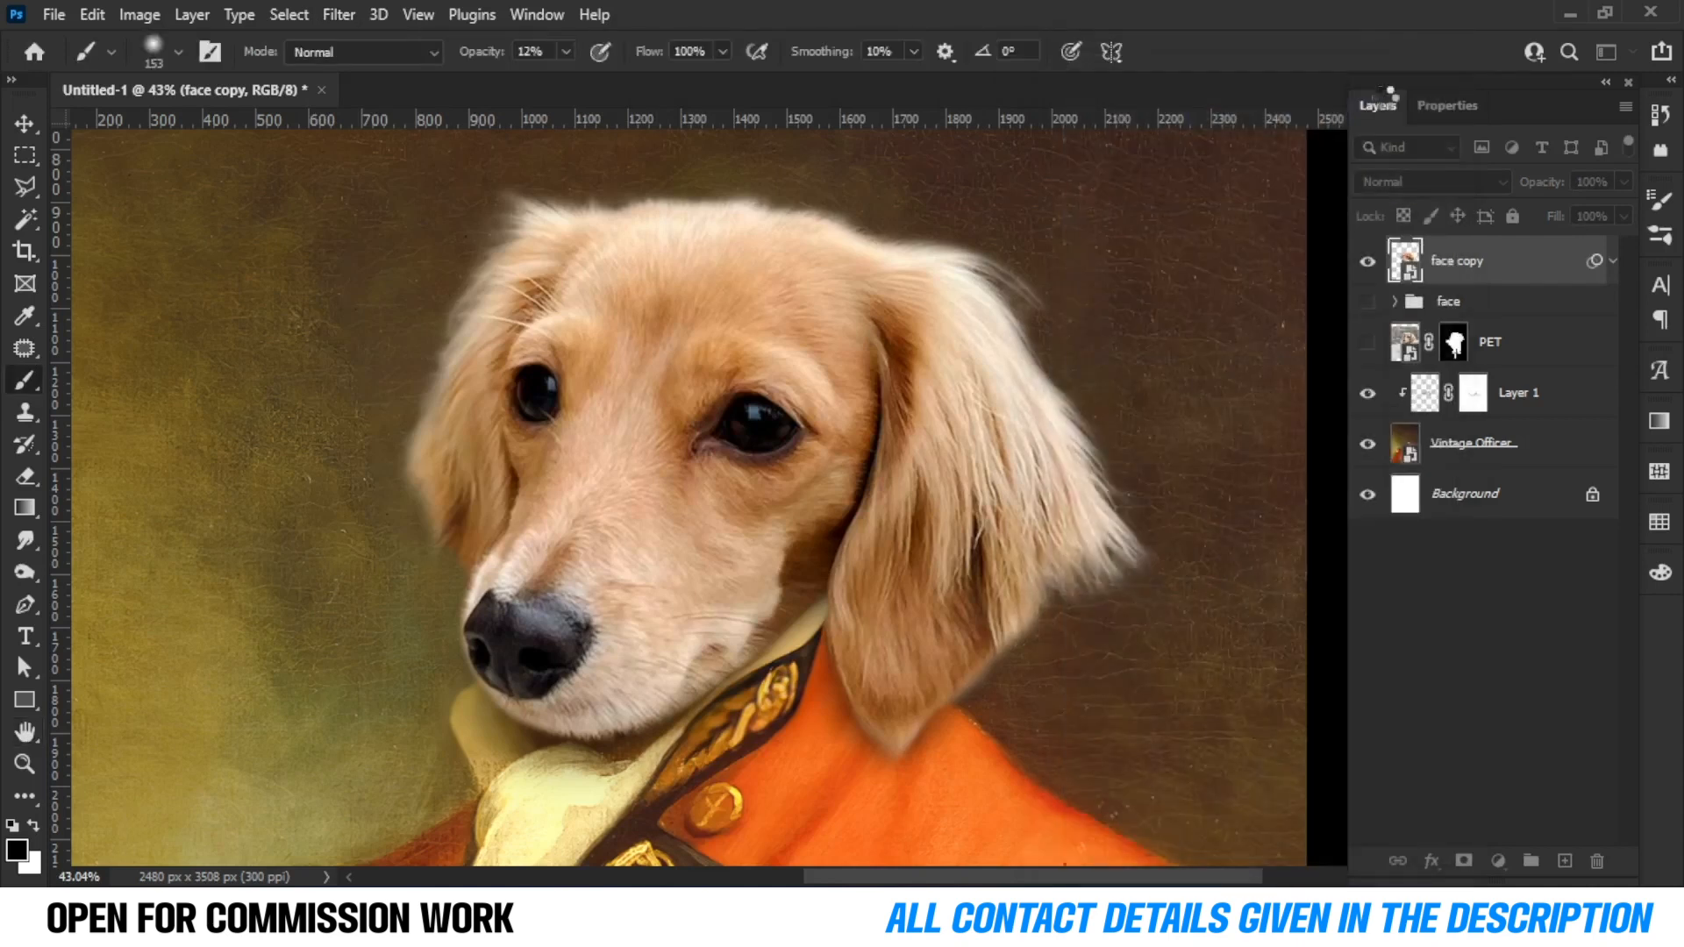
# Rasterize the face copy layer and pick the Smudge tool.
pyautogui.scroll(3, 612, 476)
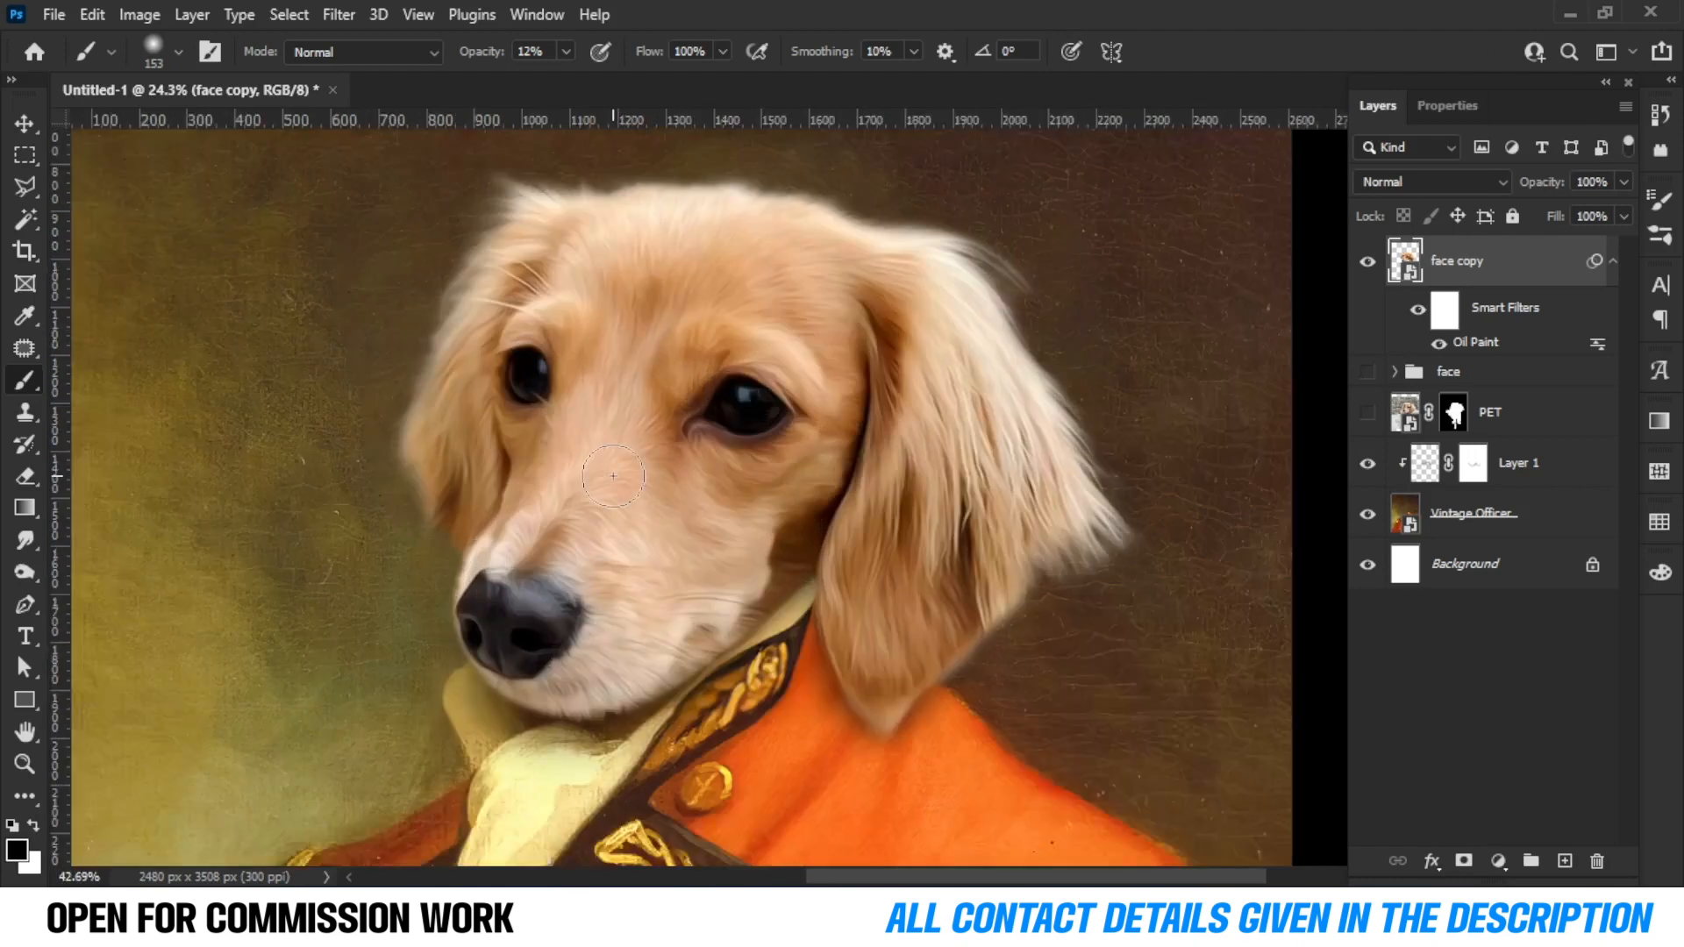
pyautogui.rightClick(1526, 269)
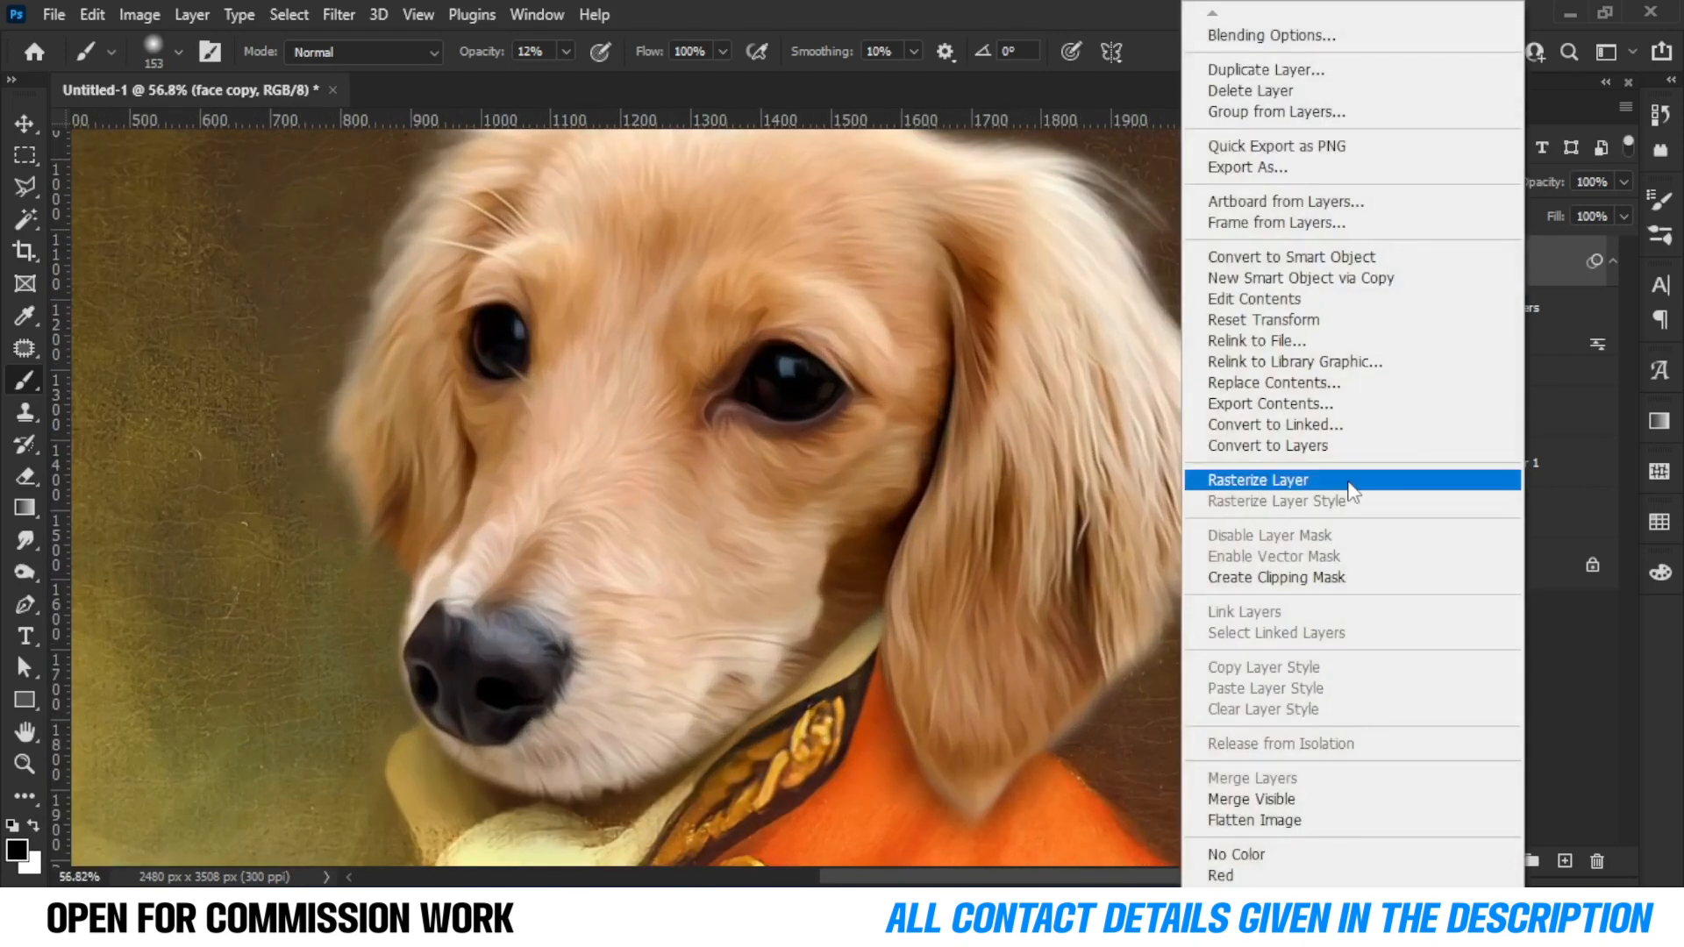
pyautogui.click(1350, 481)
pyautogui.click(26, 539)
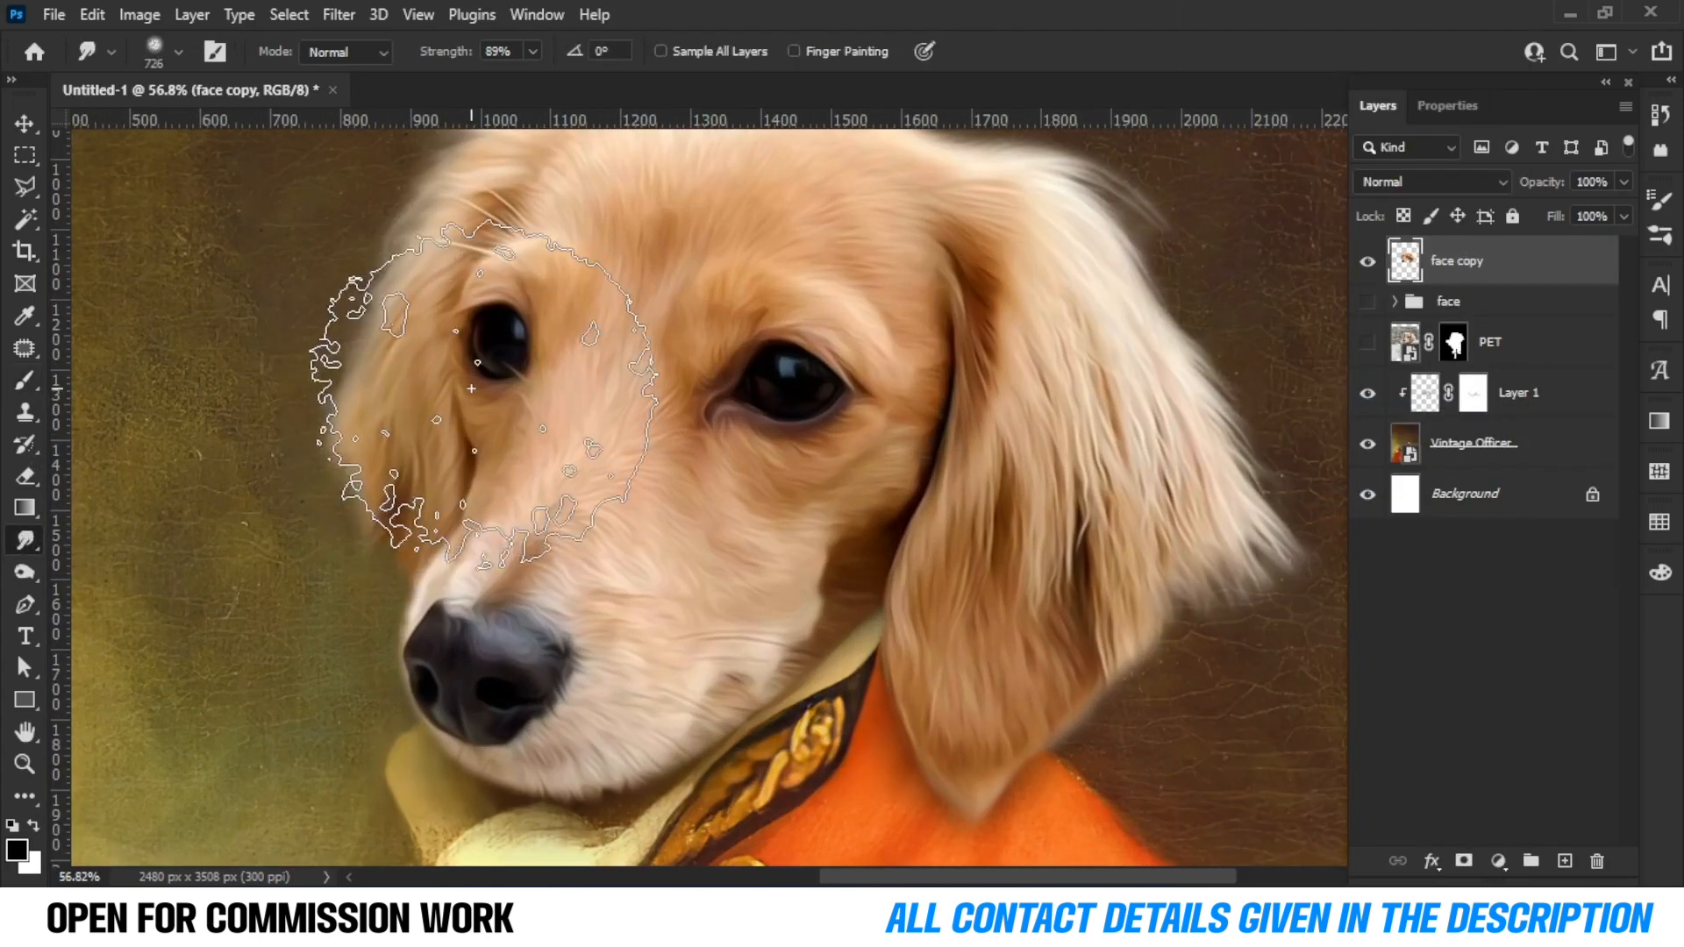
# Set the Smudge brush size to 92 px and smudge the fur along the outer edge of the right ear into the background.
pyautogui.rightClick(487, 294)
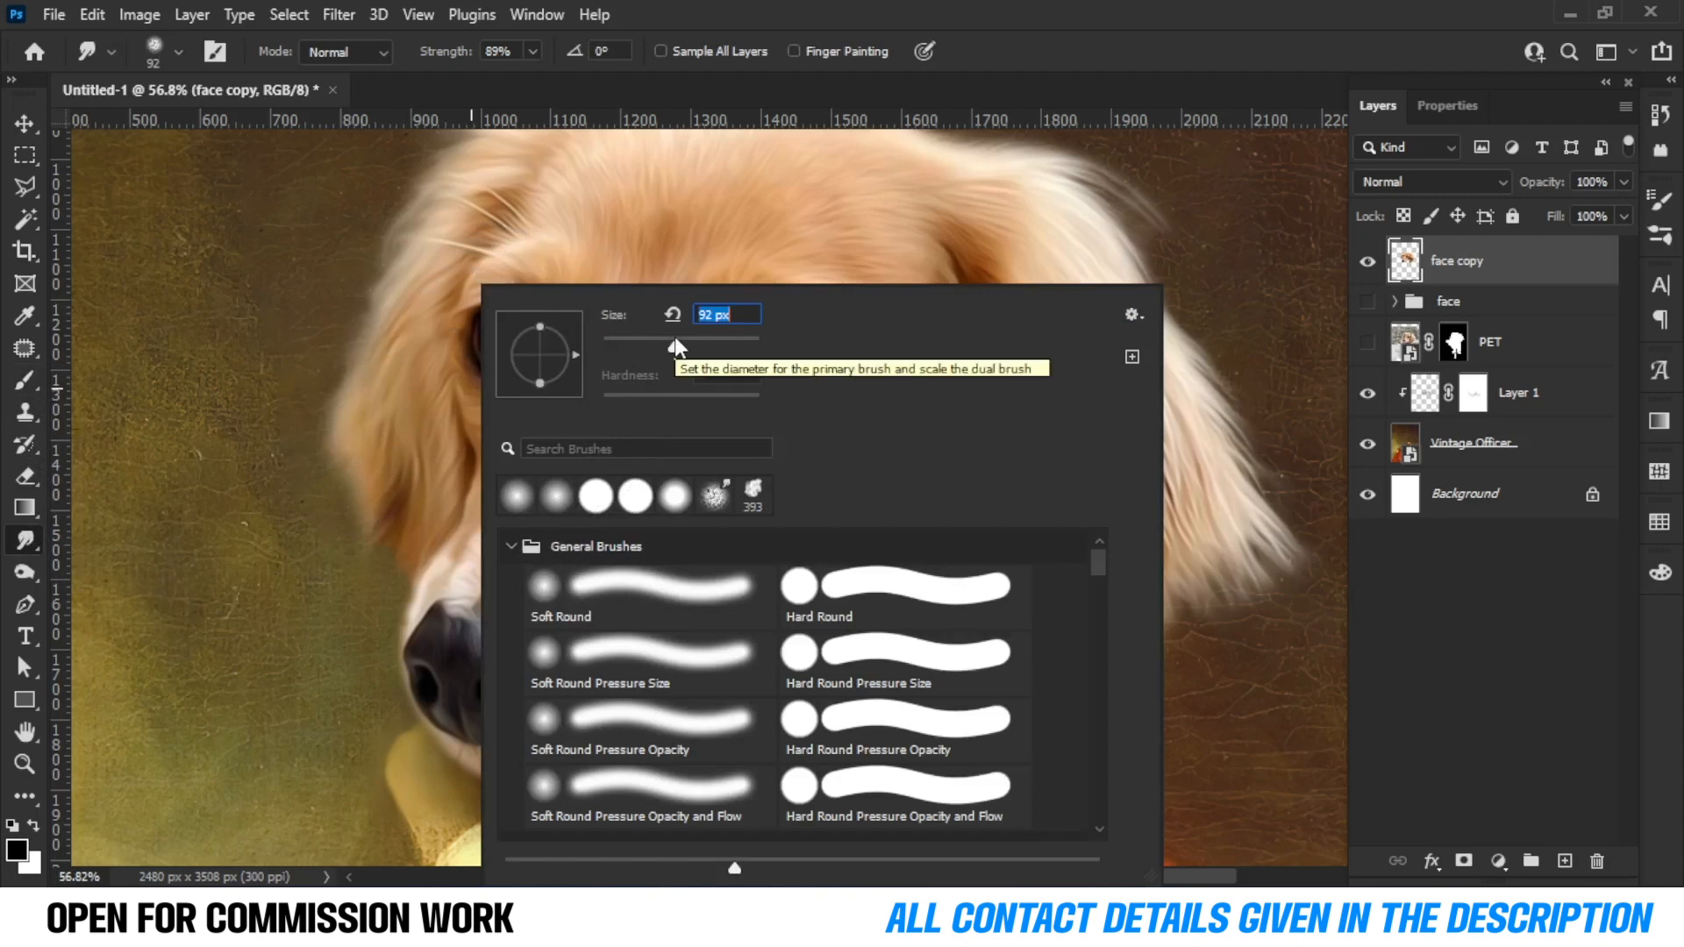
pyautogui.moveTo(411, 445); pyautogui.dragTo(338, 444)
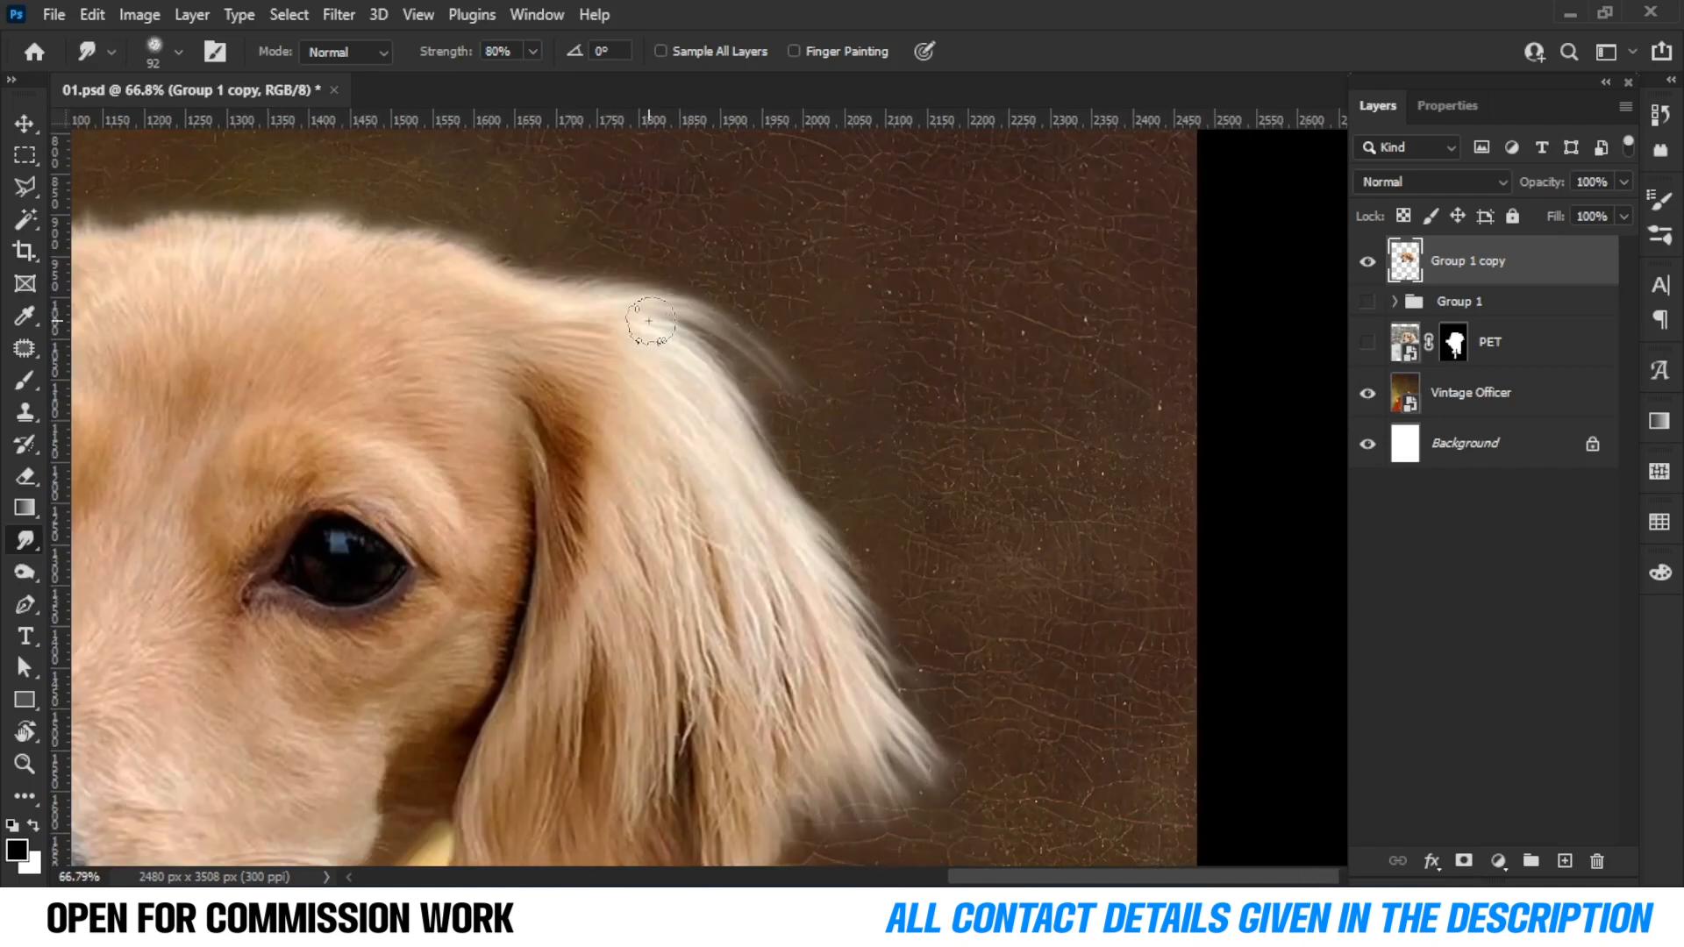
pyautogui.moveTo(648, 331); pyautogui.dragTo(933, 666)
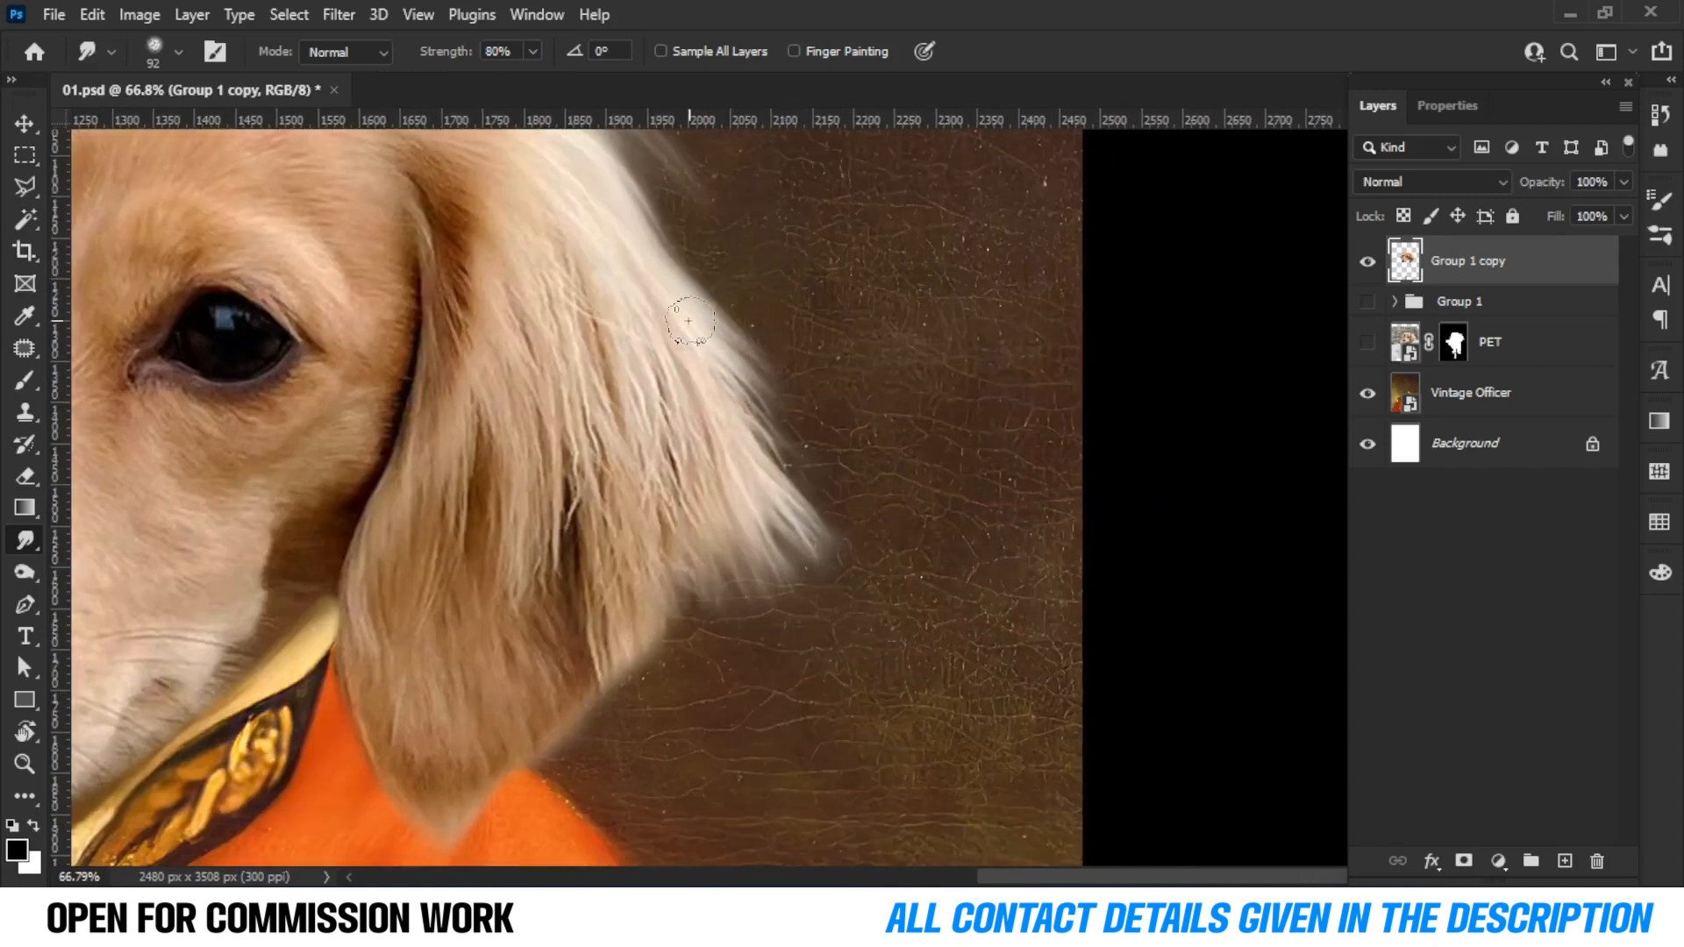
pyautogui.moveTo(688, 321); pyautogui.dragTo(831, 548)
pyautogui.moveTo(755, 445)
pyautogui.mouseDown()
pyautogui.moveTo(786, 638)
pyautogui.moveTo(861, 525)
pyautogui.mouseUp()
pyautogui.moveTo(763, 376); pyautogui.dragTo(839, 518)
pyautogui.moveTo(739, 384); pyautogui.dragTo(774, 513)
pyautogui.moveTo(739, 531); pyautogui.dragTo(812, 451)
pyautogui.moveTo(771, 375)
pyautogui.mouseDown()
pyautogui.moveTo(778, 466)
pyautogui.moveTo(761, 462)
pyautogui.moveTo(721, 521)
pyautogui.moveTo(755, 431)
pyautogui.mouseUp()
pyautogui.moveTo(771, 377); pyautogui.dragTo(798, 478)
pyautogui.moveTo(737, 419)
pyautogui.mouseDown()
pyautogui.moveTo(742, 473)
pyautogui.moveTo(698, 480)
pyautogui.mouseUp()
pyautogui.moveTo(674, 451); pyautogui.dragTo(641, 579)
pyautogui.moveTo(624, 553); pyautogui.dragTo(729, 631)
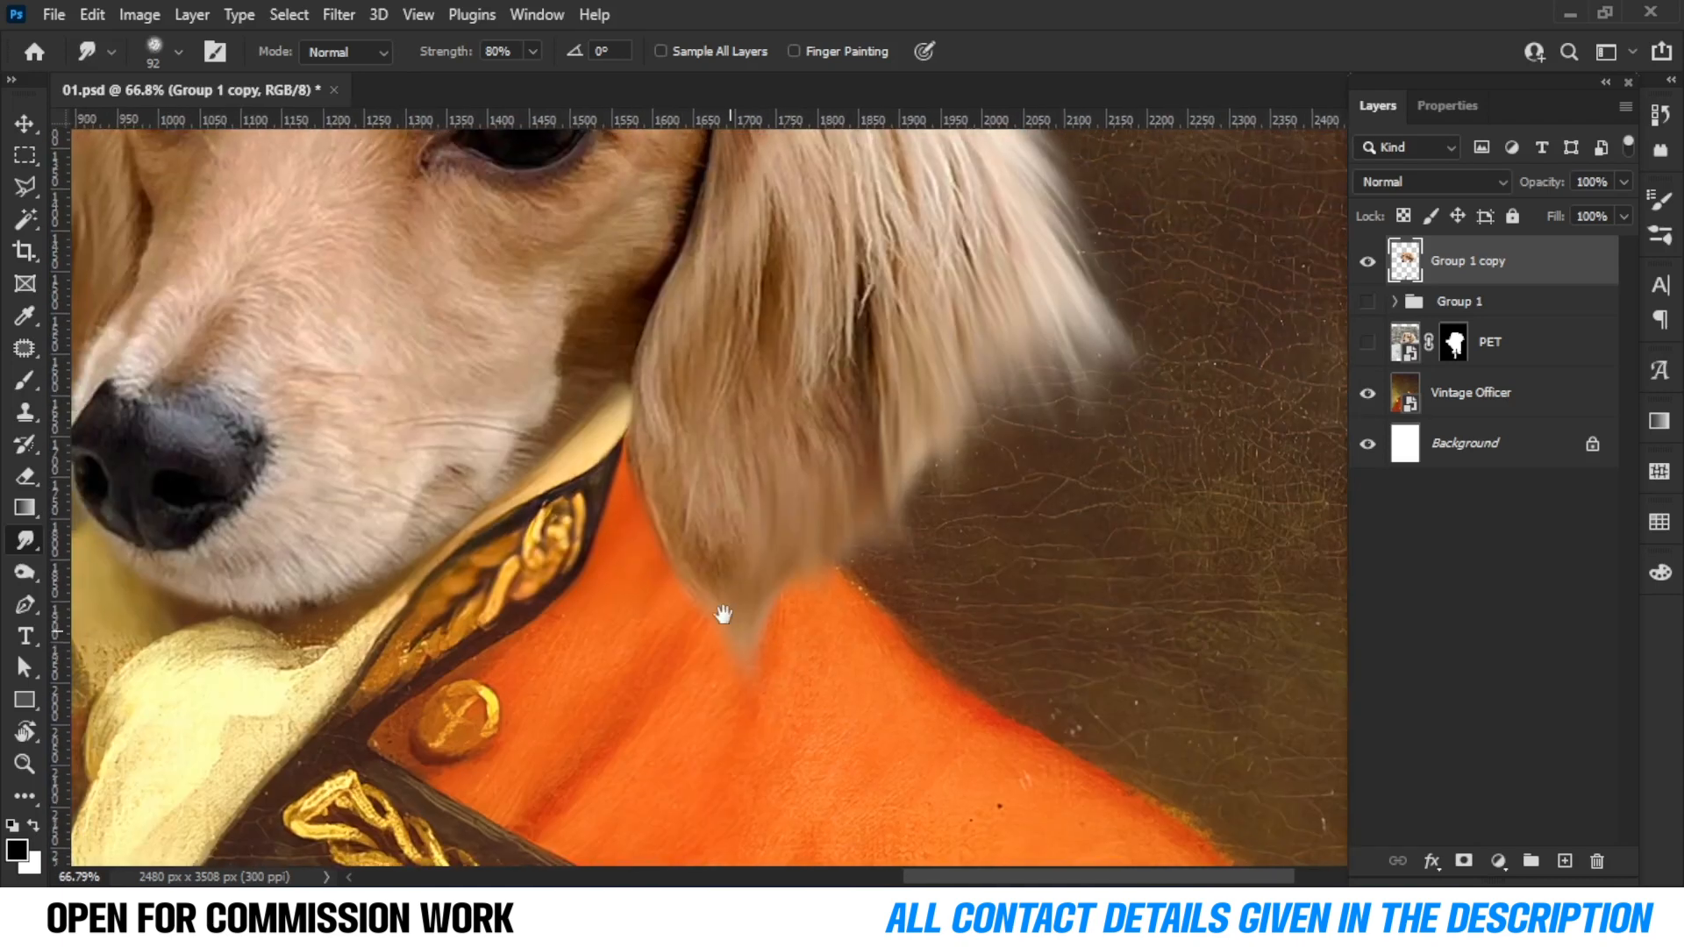
pyautogui.moveTo(682, 316)
pyautogui.mouseDown()
pyautogui.moveTo(636, 397)
pyautogui.moveTo(640, 555)
pyautogui.moveTo(650, 476)
pyautogui.moveTo(688, 556)
pyautogui.moveTo(681, 609)
pyautogui.moveTo(712, 548)
pyautogui.moveTo(772, 708)
pyautogui.mouseUp()
# Reduce the brush size to 60 px and smudge the fur at the lower tip of the right ear.
pyautogui.scroll(-5, 772, 709)
pyautogui.scroll(5, 825, 681)
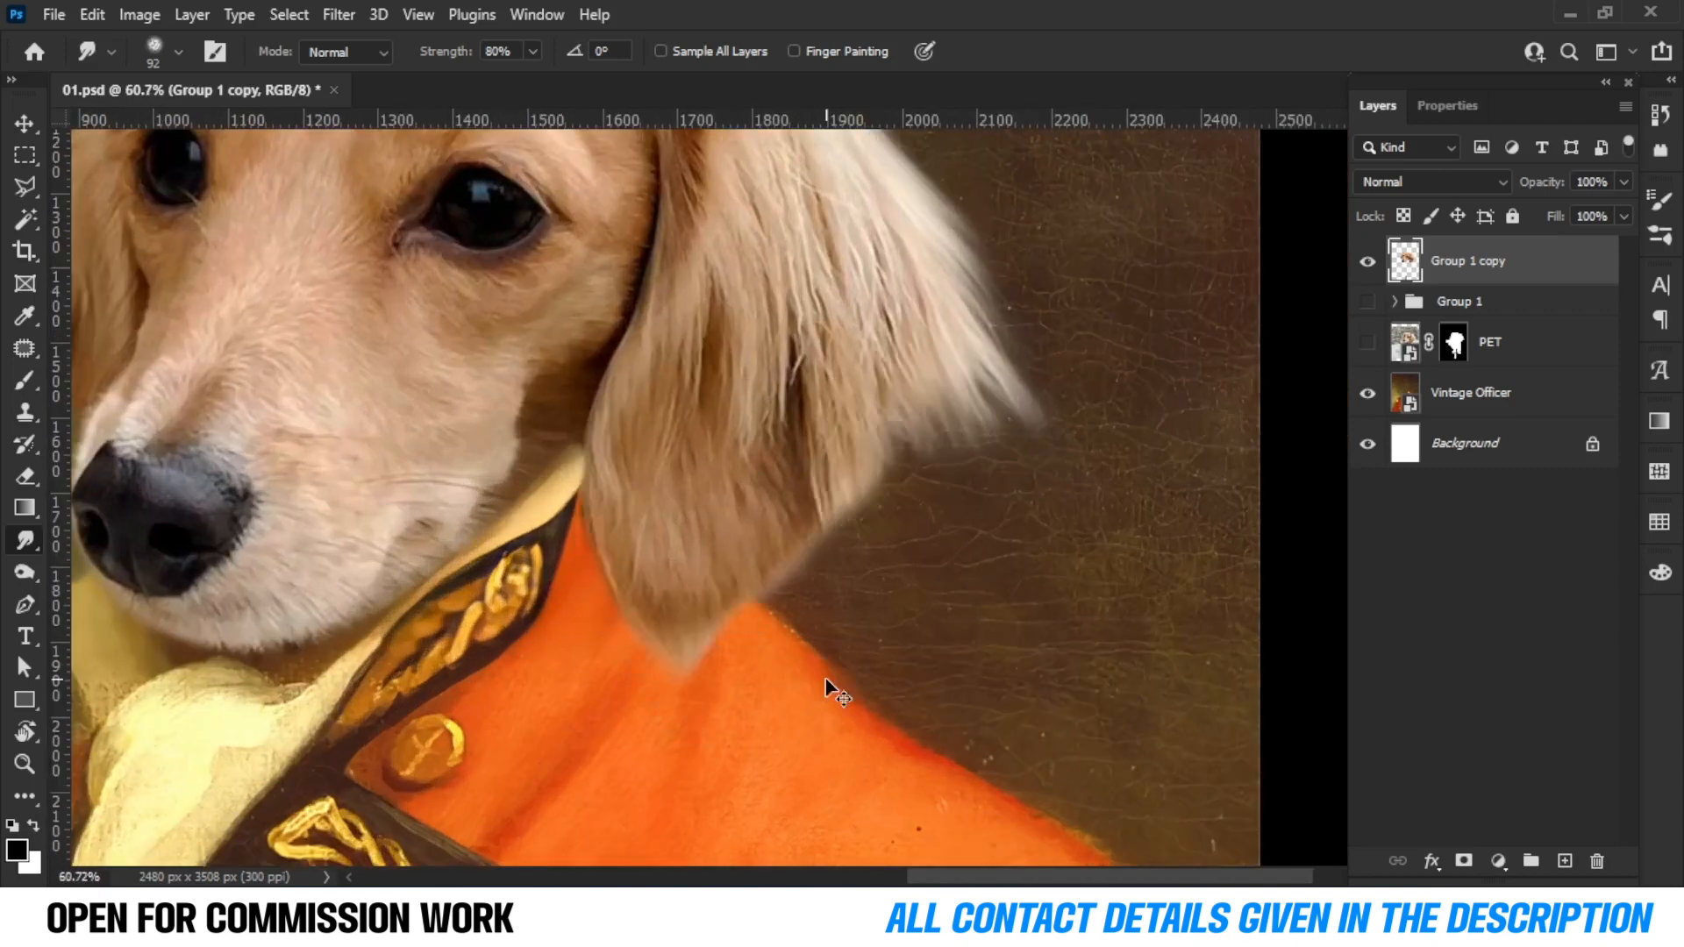
pyautogui.scroll(-3, 826, 682)
pyautogui.scroll(5, 633, 634)
pyautogui.press('[')
pyautogui.press('[')
pyautogui.press('[')
pyautogui.moveTo(587, 510)
pyautogui.mouseDown()
pyautogui.moveTo(597, 607)
pyautogui.moveTo(743, 808)
pyautogui.mouseUp()
pyautogui.moveTo(738, 720); pyautogui.dragTo(663, 557)
pyautogui.moveTo(830, 393); pyautogui.dragTo(736, 515)
pyautogui.moveTo(889, 338); pyautogui.dragTo(917, 421)
pyautogui.moveTo(919, 311); pyautogui.dragTo(939, 497)
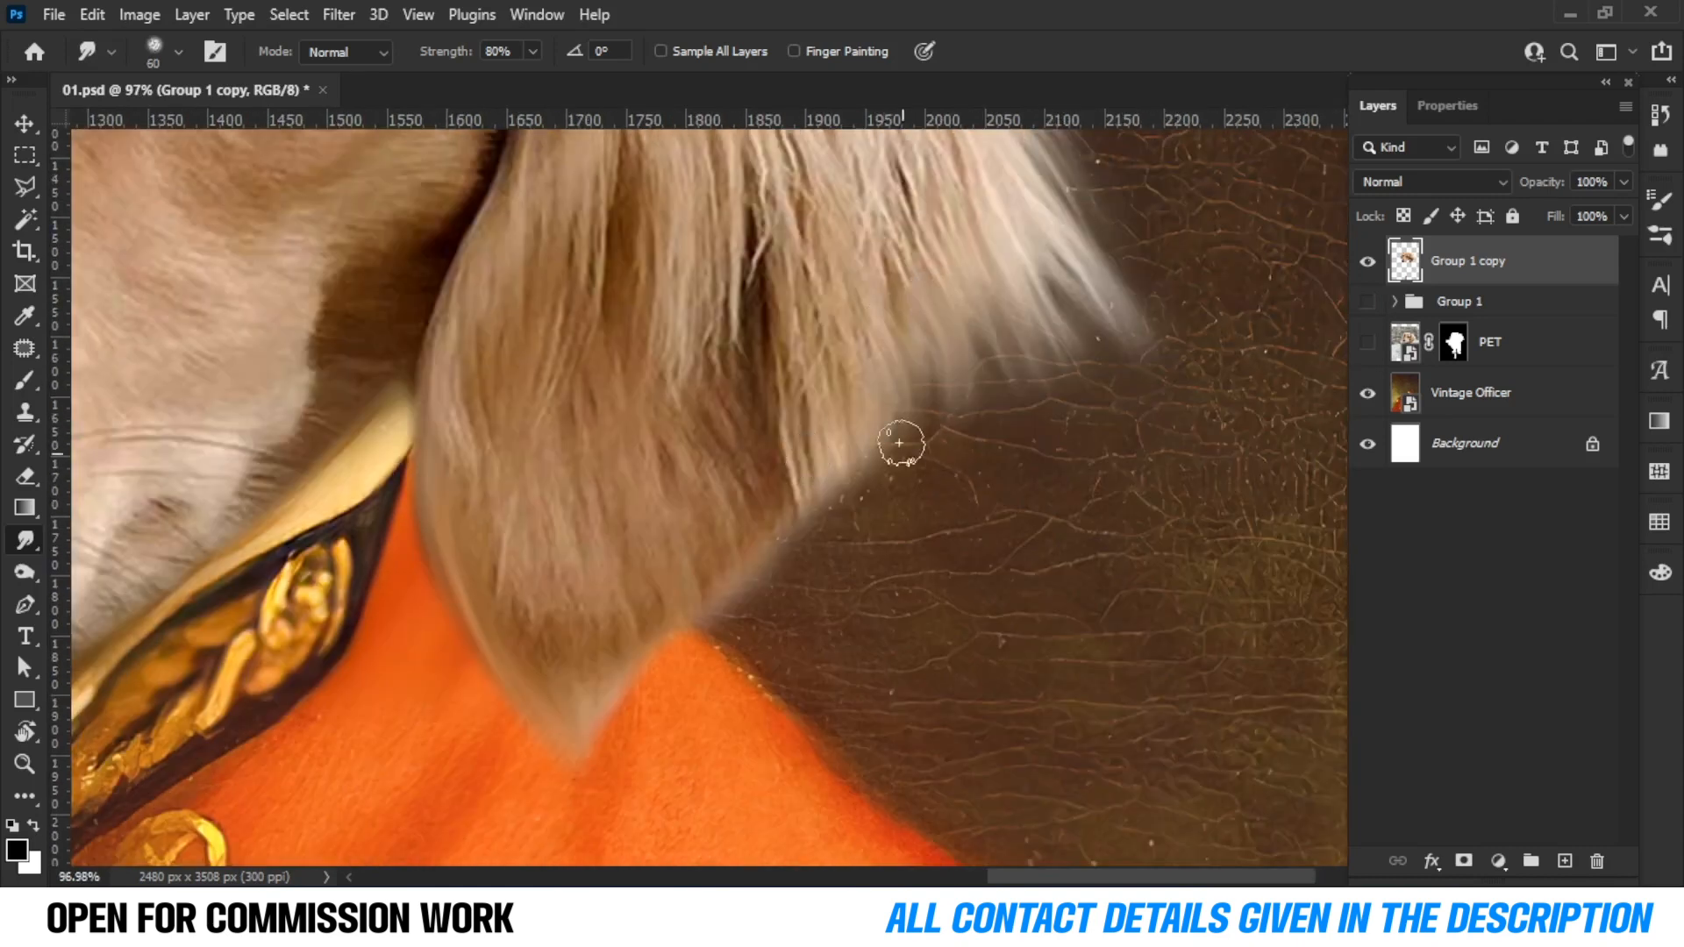
pyautogui.moveTo(866, 426); pyautogui.dragTo(859, 500)
pyautogui.moveTo(808, 415); pyautogui.dragTo(824, 542)
pyautogui.moveTo(789, 449)
pyautogui.mouseDown()
pyautogui.moveTo(766, 619)
pyautogui.moveTo(695, 582)
pyautogui.moveTo(613, 613)
pyautogui.moveTo(623, 737)
pyautogui.mouseUp()
# Smudge the fur along the top of the head and the left ear's outer edge.
pyautogui.scroll(-5, 682, 679)
pyautogui.scroll(-1, 682, 679)
pyautogui.moveTo(618, 584); pyautogui.dragTo(1049, 578)
pyautogui.scroll(7, 745, 260)
pyautogui.moveTo(648, 356); pyautogui.dragTo(410, 441)
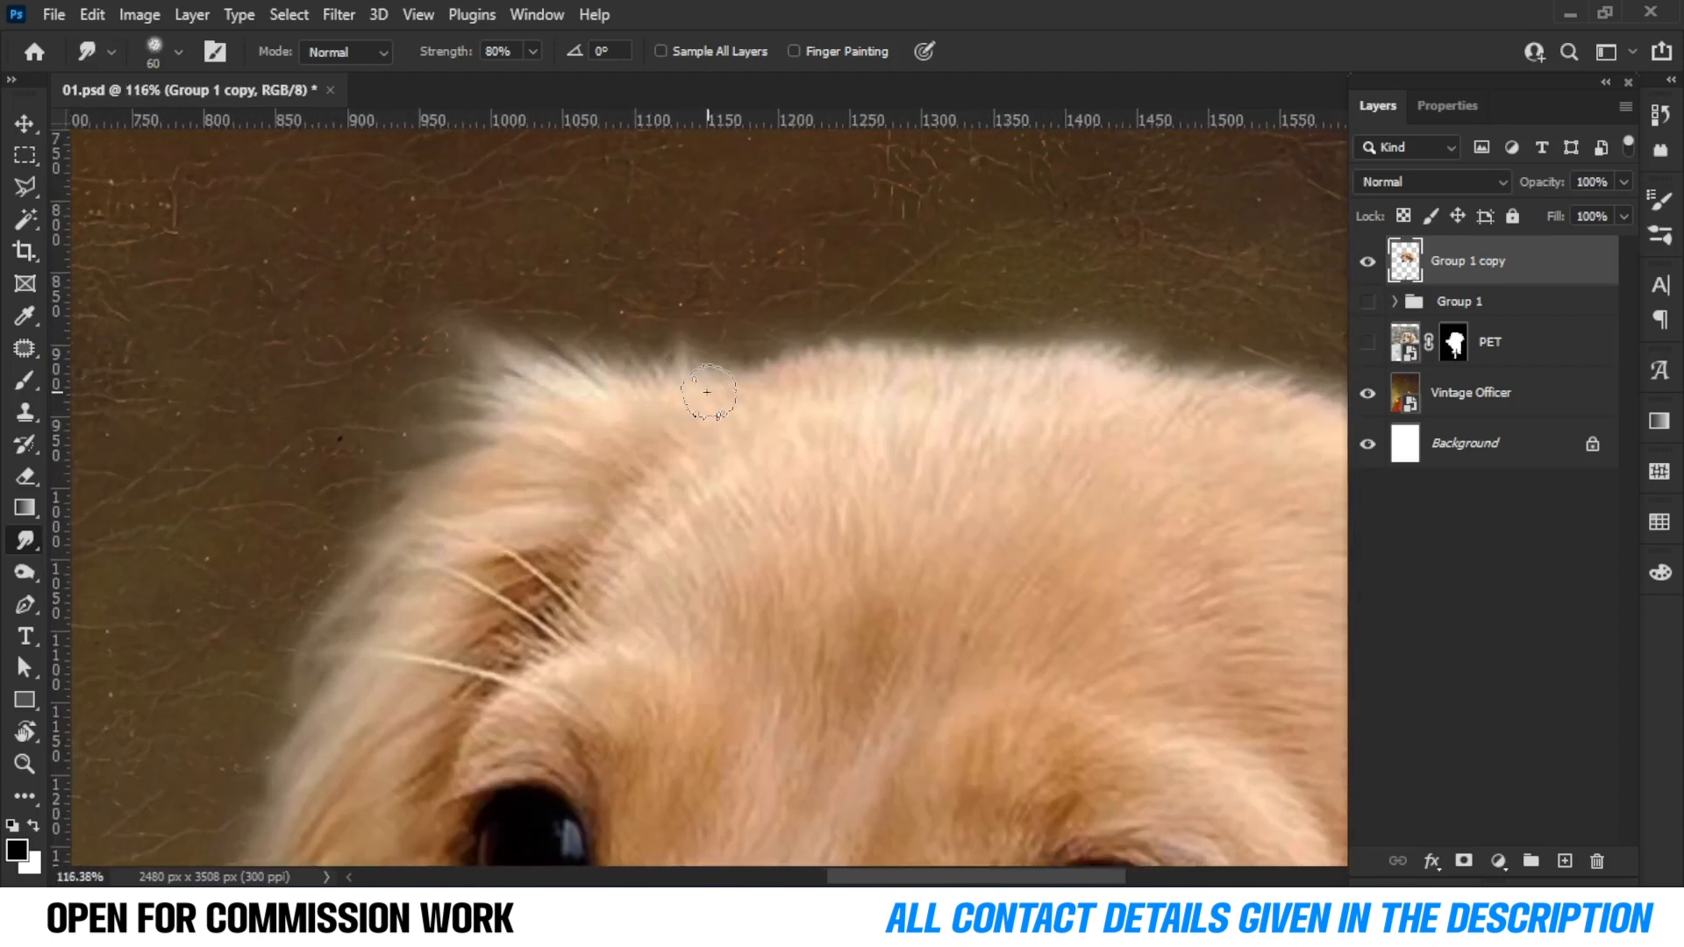
pyautogui.moveTo(708, 392); pyautogui.dragTo(626, 328)
pyautogui.moveTo(644, 366); pyautogui.dragTo(549, 308)
pyautogui.moveTo(596, 383); pyautogui.dragTo(468, 351)
pyautogui.moveTo(570, 444)
pyautogui.mouseDown()
pyautogui.moveTo(449, 405)
pyautogui.moveTo(481, 392)
pyautogui.mouseUp()
pyautogui.moveTo(570, 478)
pyautogui.mouseDown()
pyautogui.moveTo(692, 387)
pyautogui.moveTo(561, 382)
pyautogui.mouseUp()
pyautogui.moveTo(665, 411); pyautogui.dragTo(717, 317)
pyautogui.moveTo(664, 343)
pyautogui.mouseDown()
pyautogui.moveTo(564, 370)
pyautogui.moveTo(703, 290)
pyautogui.mouseUp()
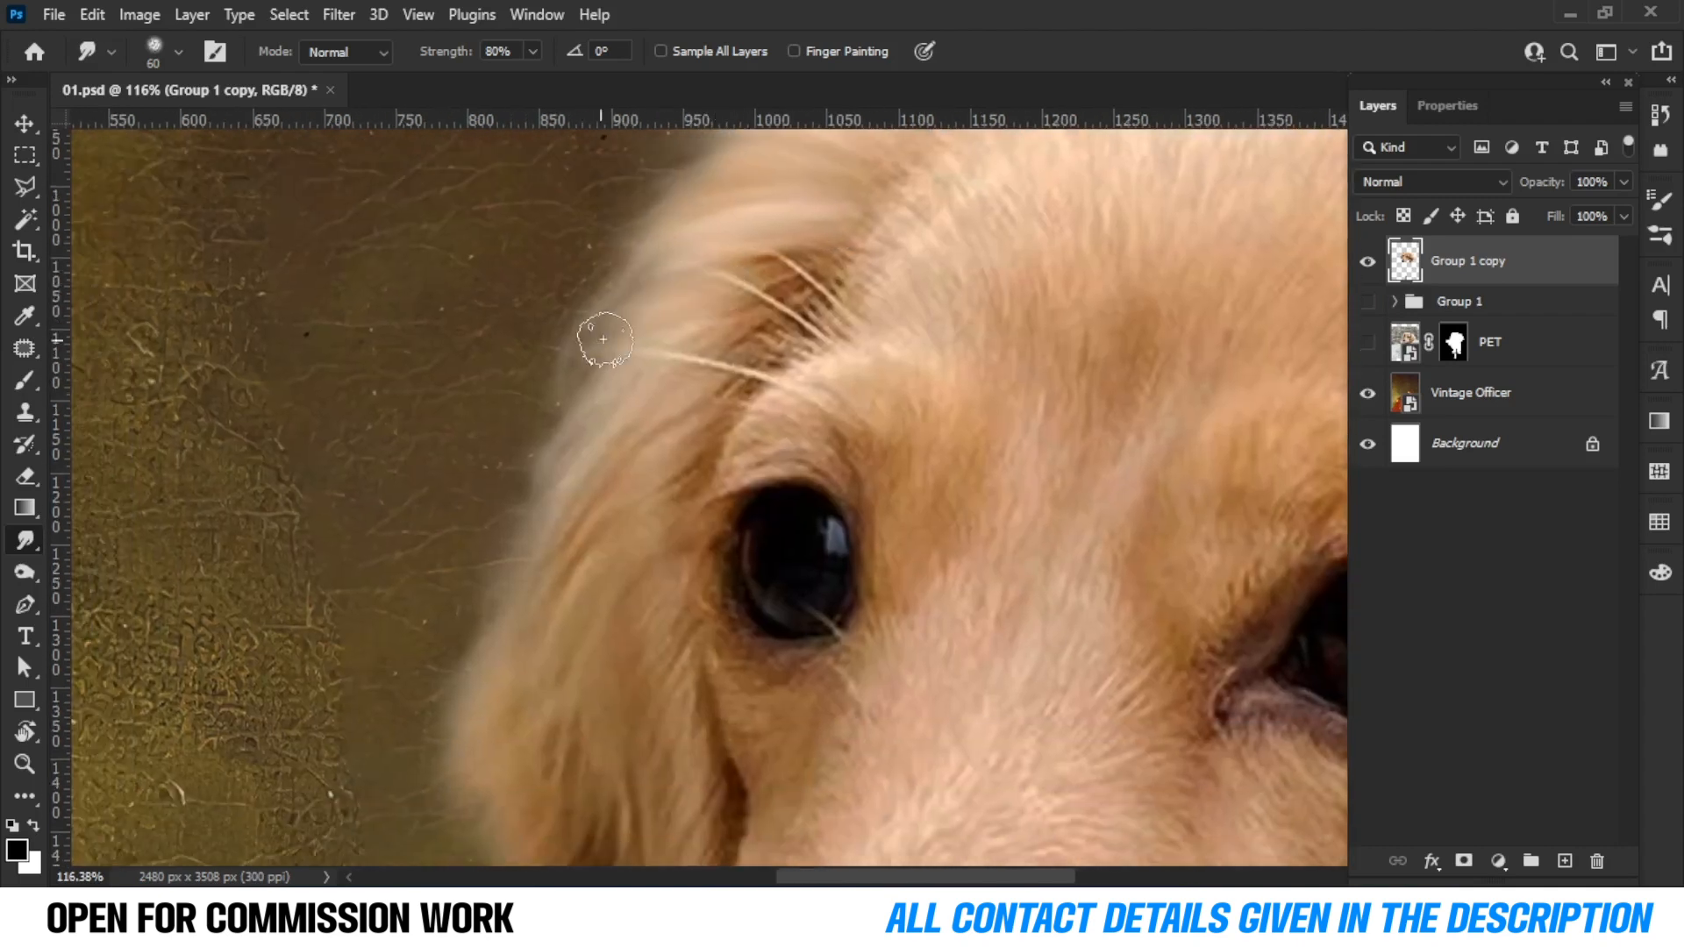
pyautogui.moveTo(571, 481)
pyautogui.mouseDown()
pyautogui.moveTo(650, 347)
pyautogui.moveTo(549, 496)
pyautogui.moveTo(584, 327)
pyautogui.mouseUp()
pyautogui.moveTo(725, 233); pyautogui.dragTo(602, 490)
pyautogui.moveTo(696, 290)
pyautogui.mouseDown()
pyautogui.moveTo(580, 624)
pyautogui.moveTo(548, 489)
pyautogui.mouseUp()
pyautogui.moveTo(659, 263); pyautogui.dragTo(588, 537)
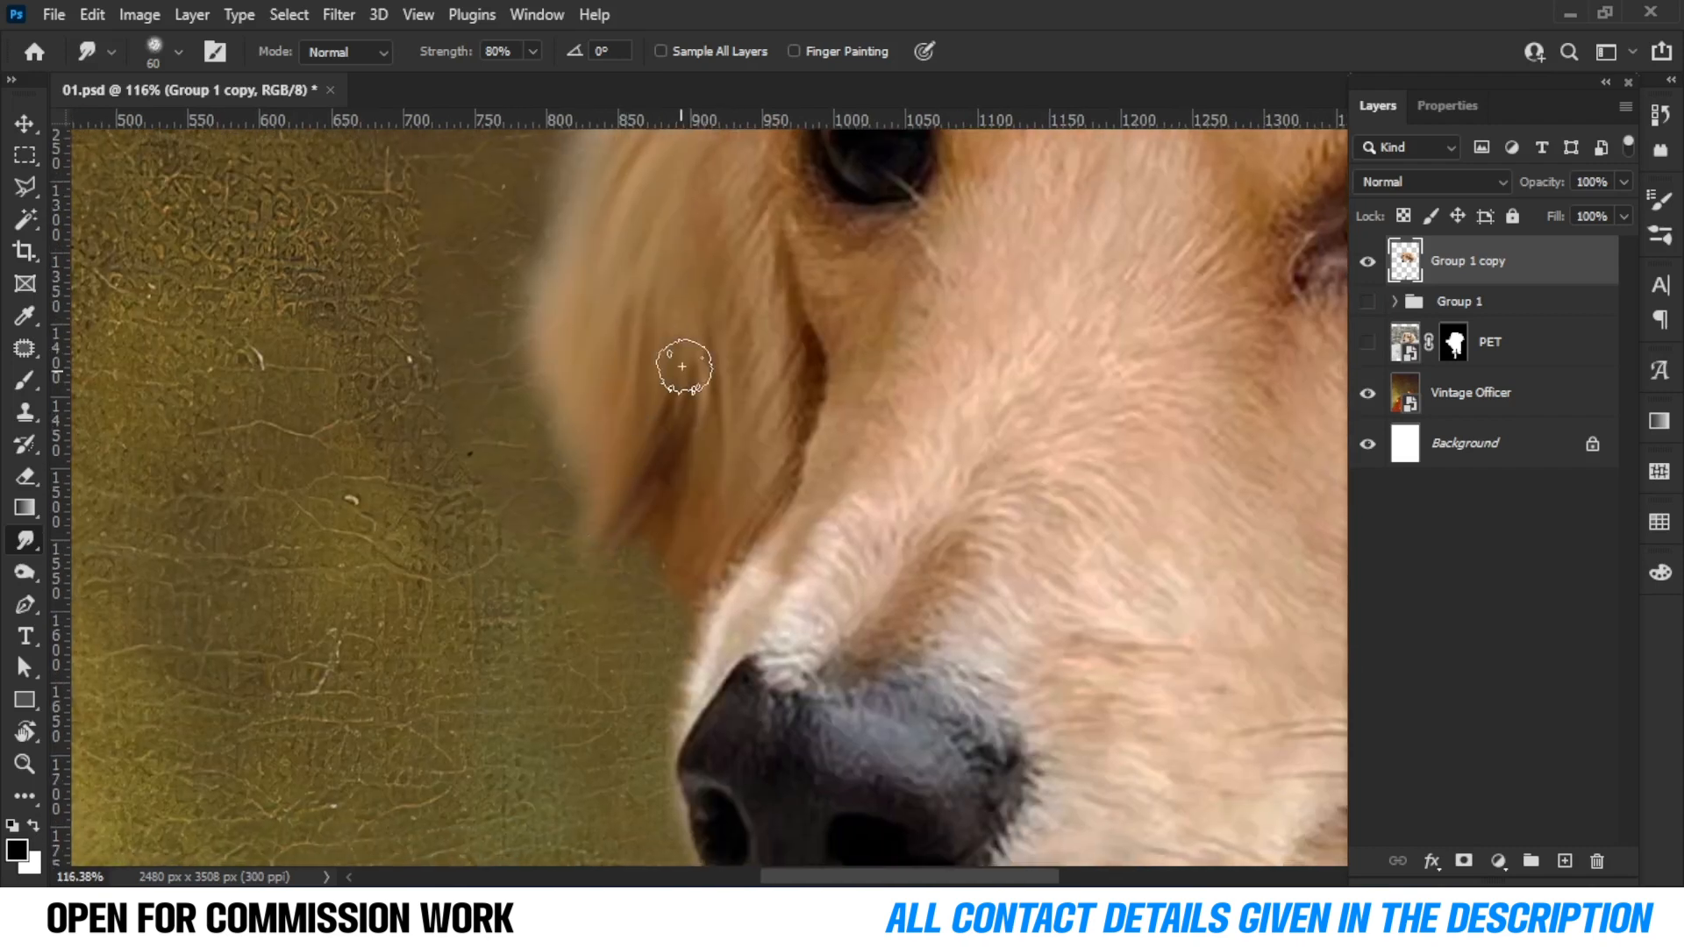
pyautogui.moveTo(682, 366); pyautogui.dragTo(602, 617)
pyautogui.moveTo(675, 504); pyautogui.dragTo(659, 582)
# With a 24 px brush, smudge the chin fur where it meets the collar and neckerchief.
pyautogui.scroll(-6, 555, 545)
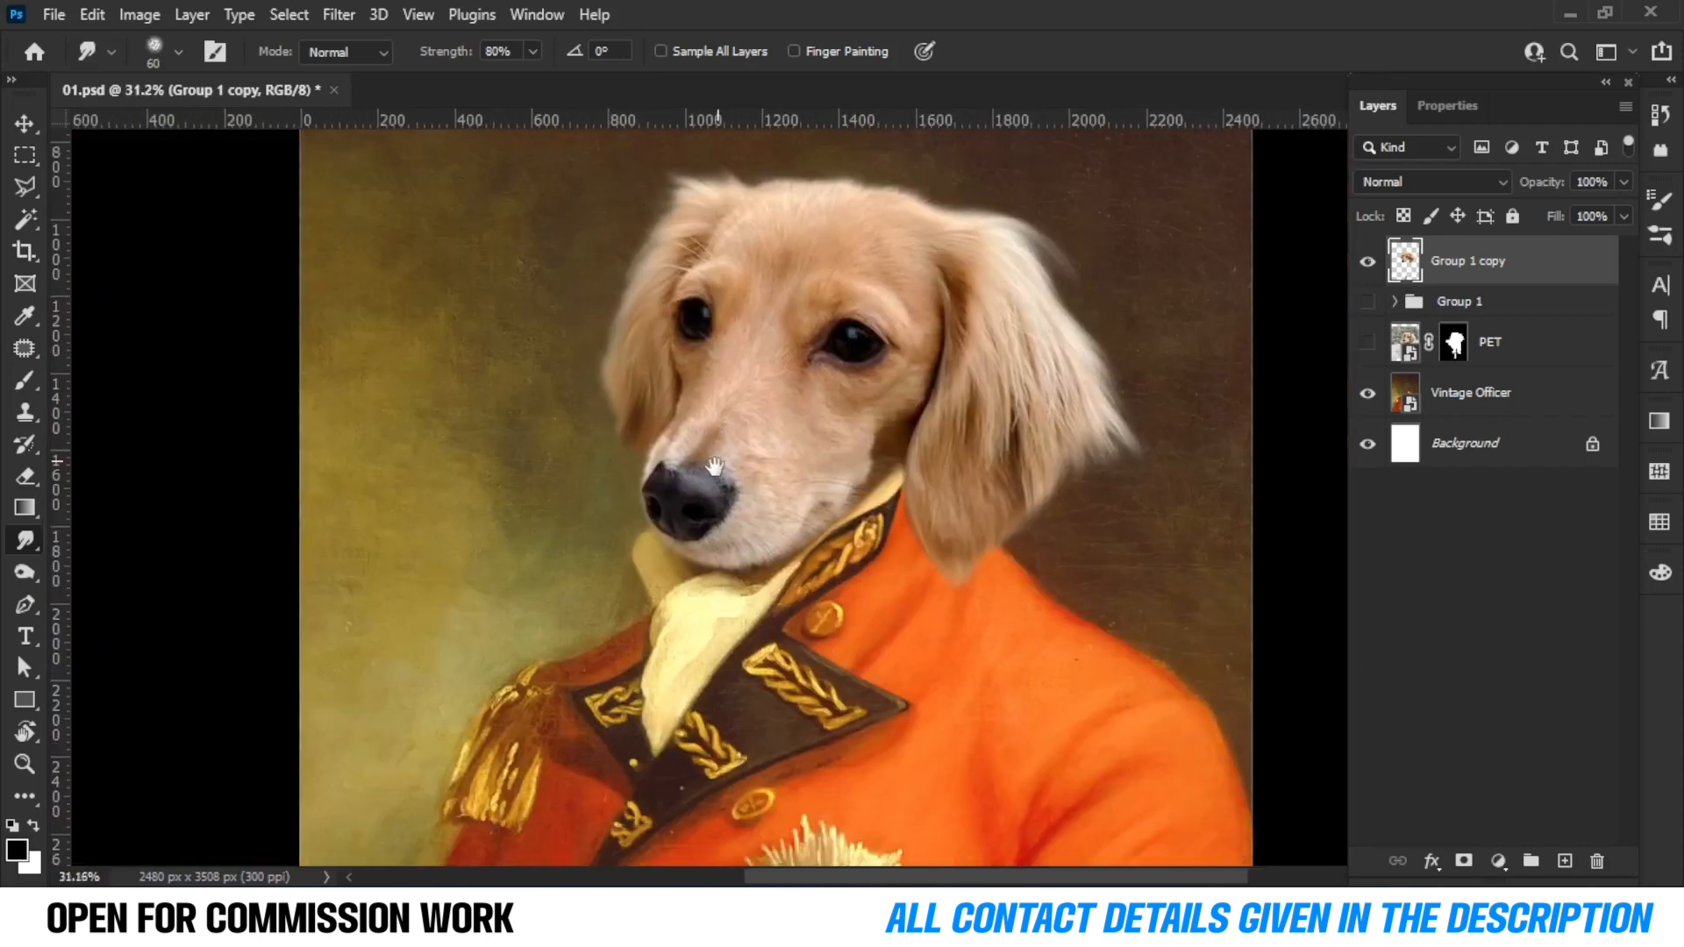
pyautogui.scroll(5, 656, 485)
pyautogui.scroll(4, 656, 486)
pyautogui.moveTo(685, 677); pyautogui.dragTo(500, 409)
pyautogui.moveTo(490, 489); pyautogui.dragTo(473, 482)
pyautogui.moveTo(531, 475); pyautogui.dragTo(518, 476)
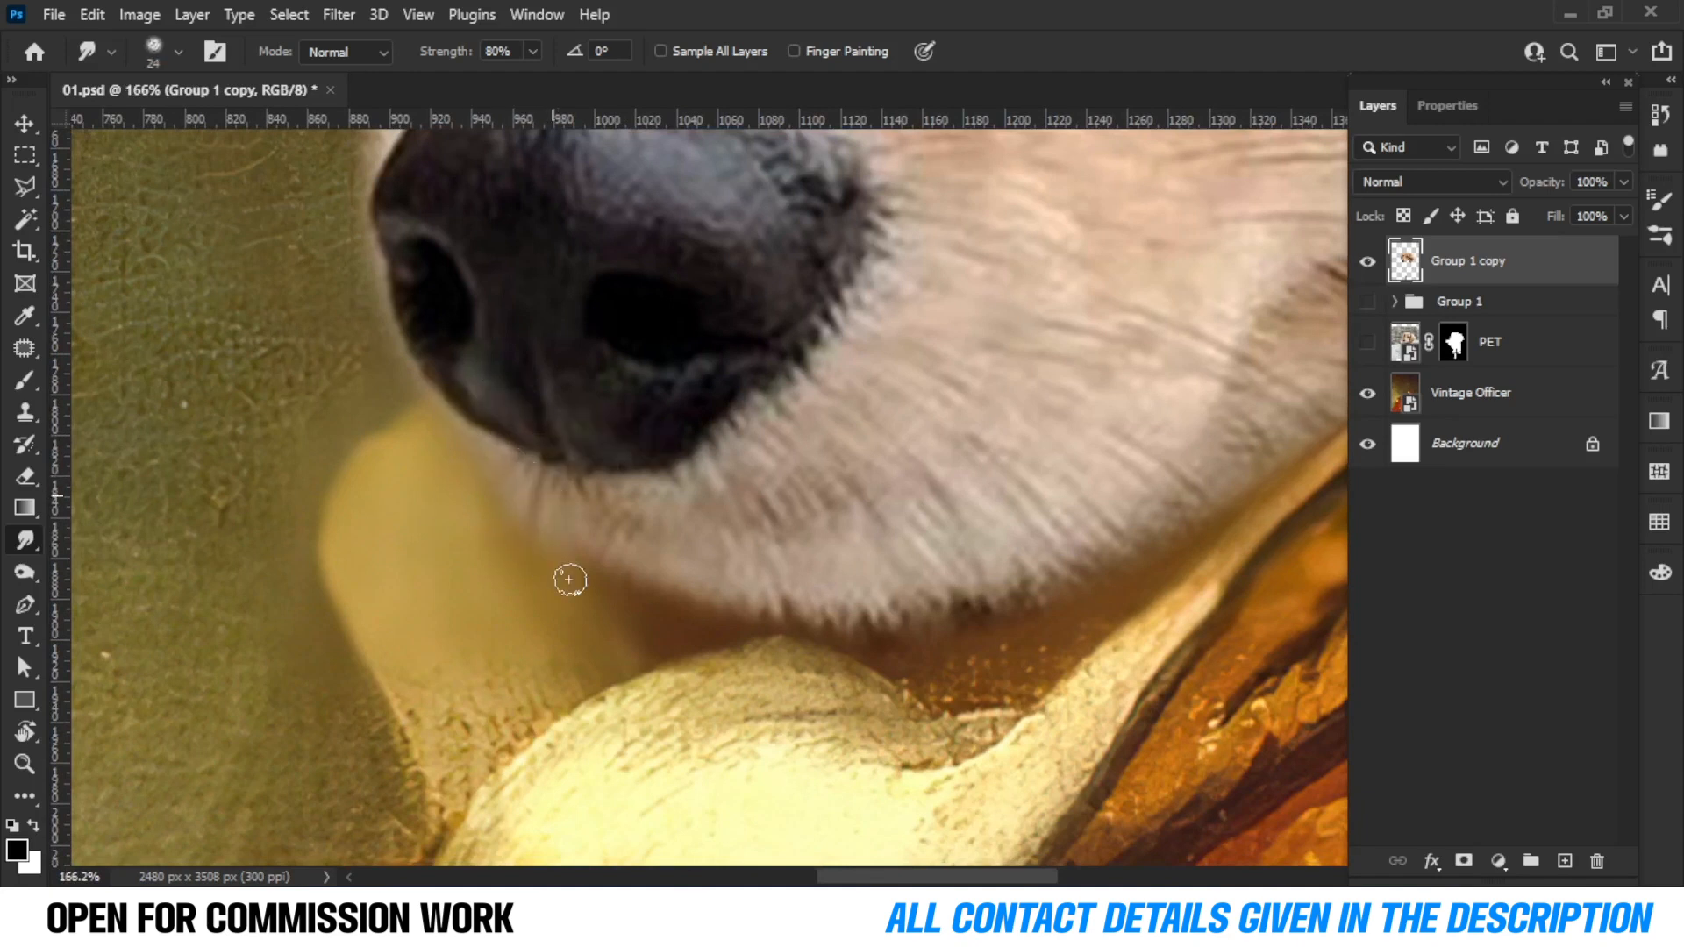
pyautogui.moveTo(727, 613)
pyautogui.mouseDown()
pyautogui.moveTo(789, 640)
pyautogui.moveTo(648, 502)
pyautogui.mouseUp()
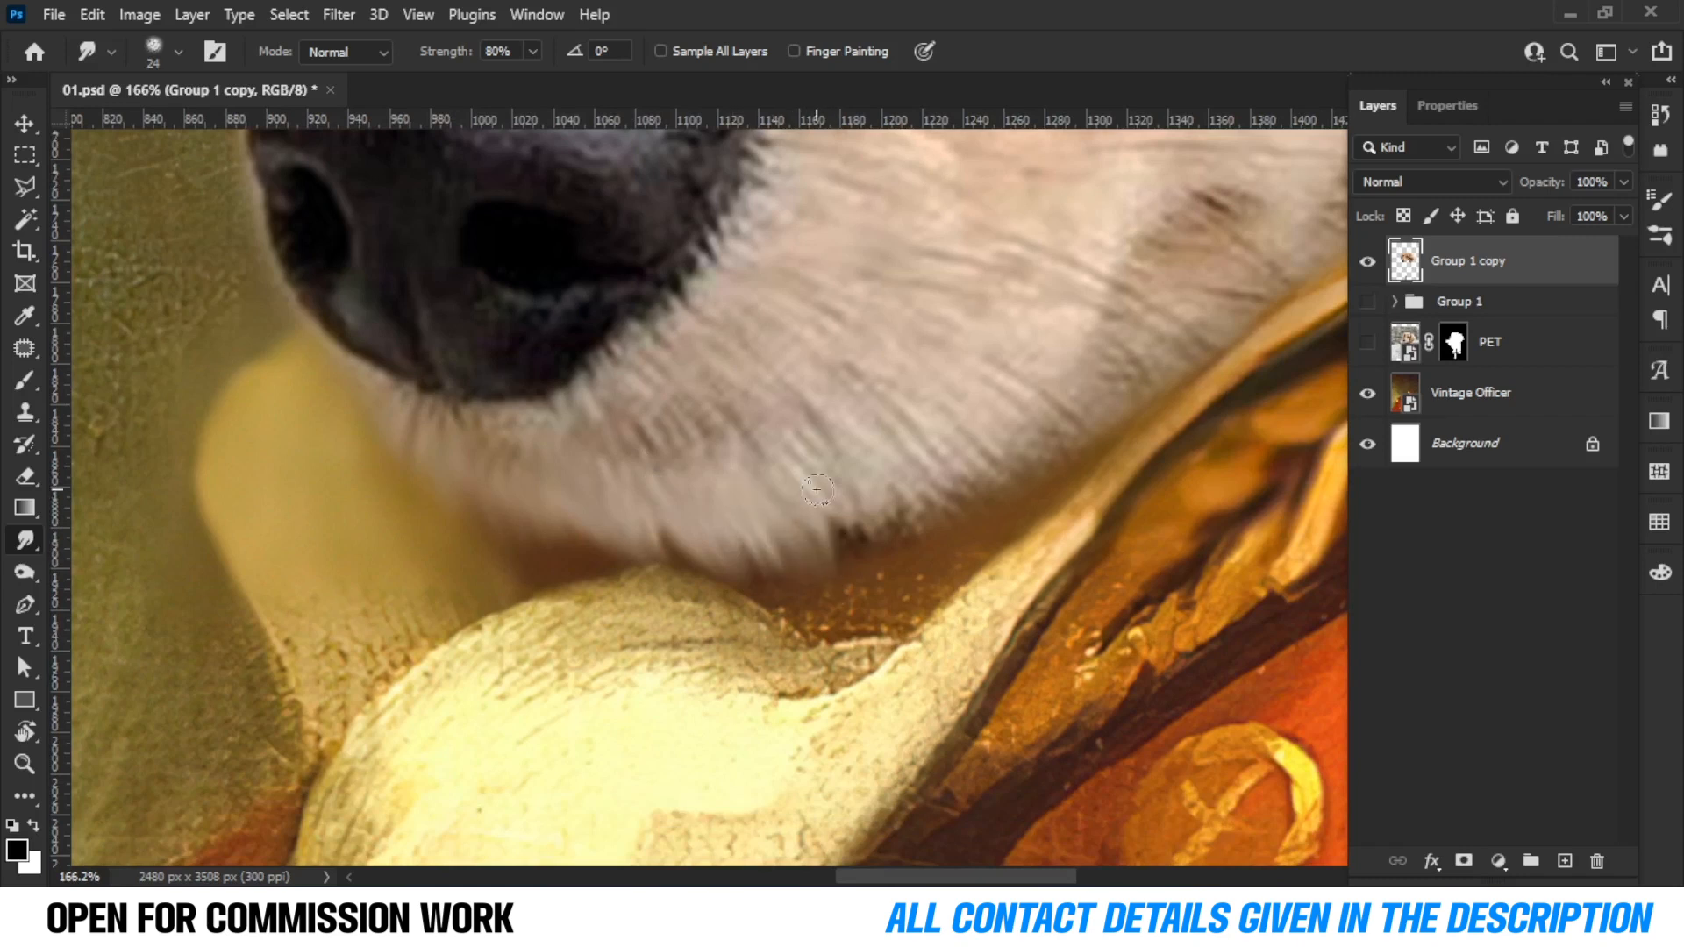
pyautogui.scroll(-4, 844, 559)
pyautogui.scroll(7, 894, 582)
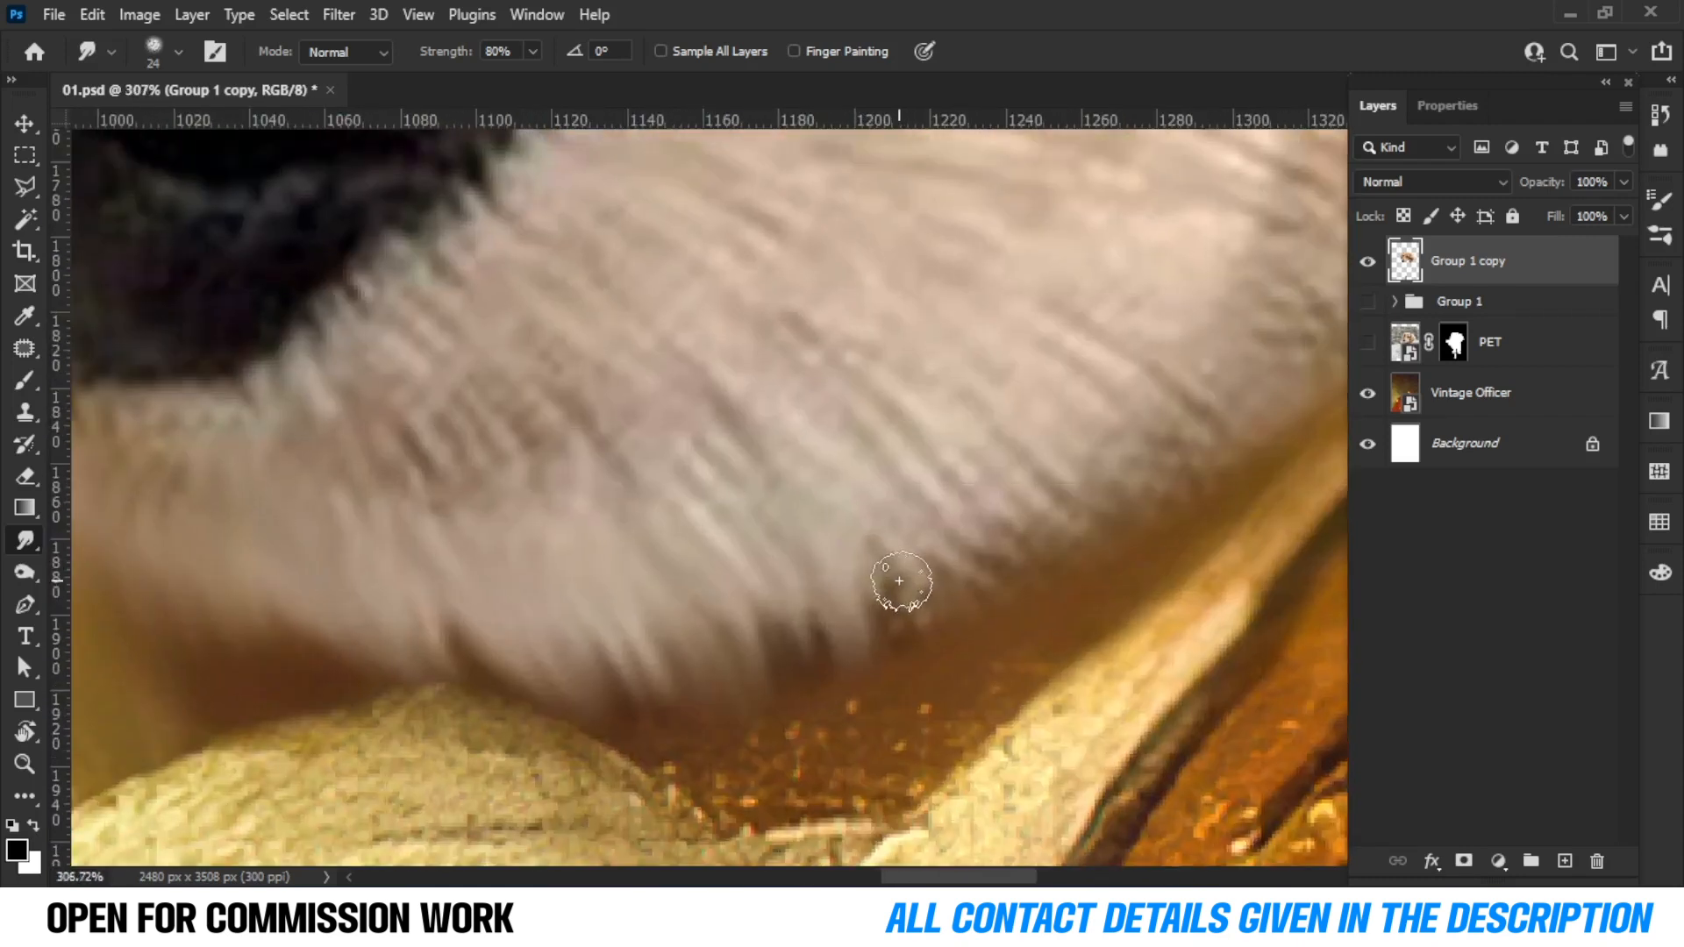
pyautogui.moveTo(777, 498); pyautogui.dragTo(973, 643)
pyautogui.scroll(-3, 703, 527)
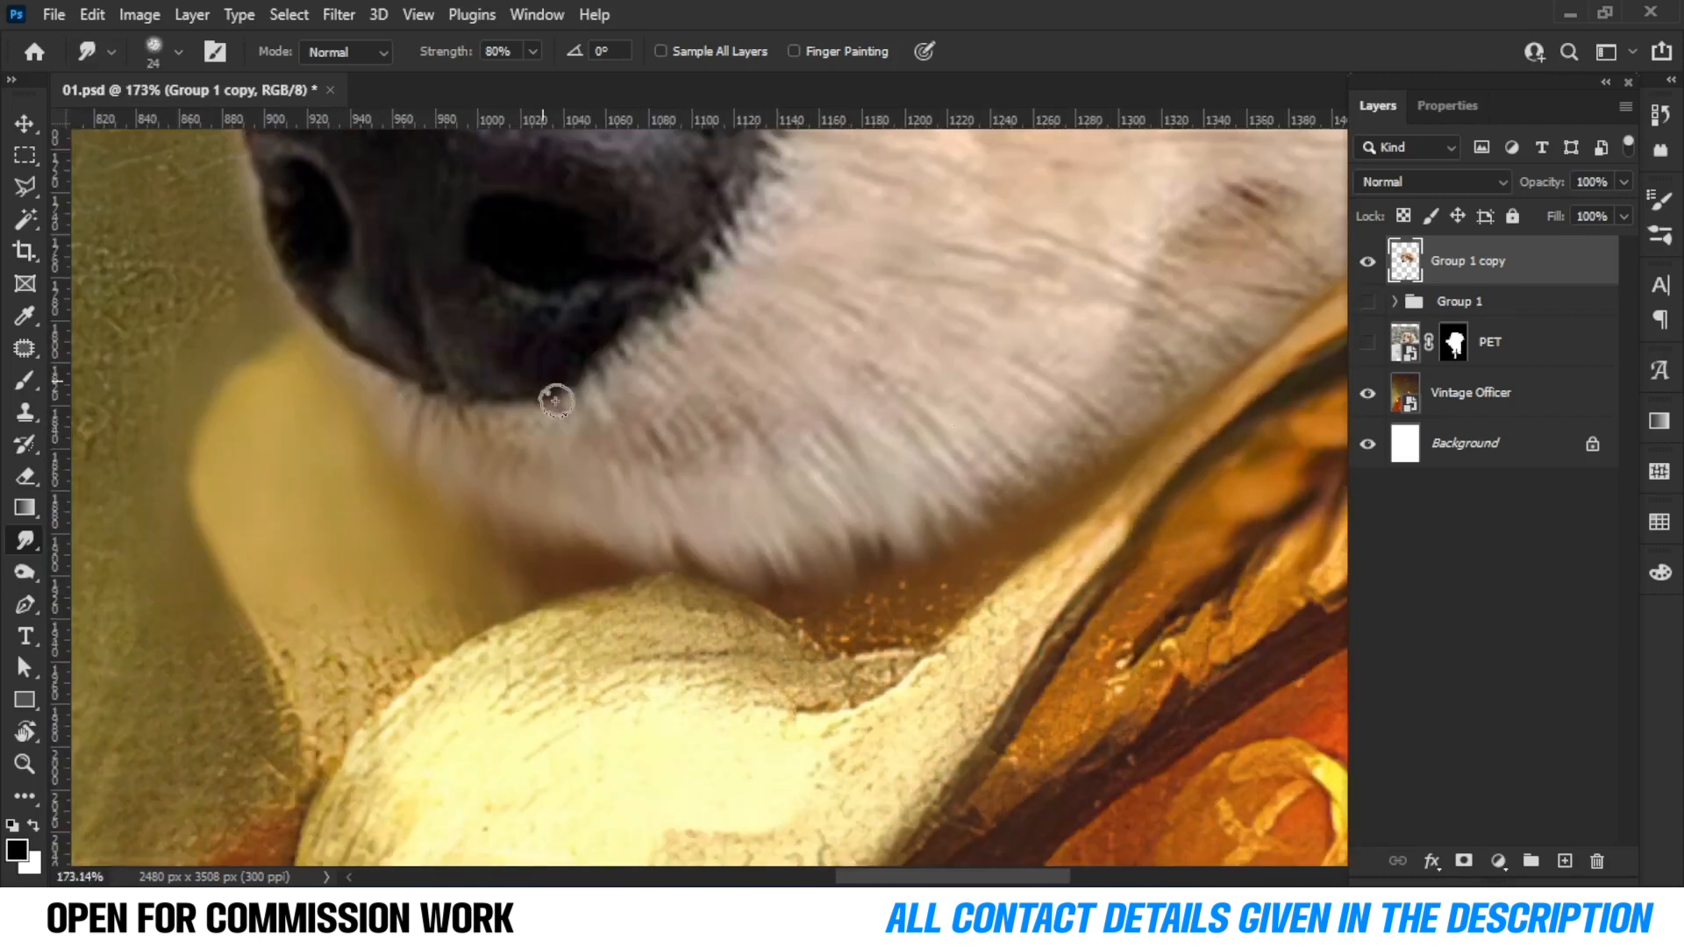
pyautogui.moveTo(745, 500); pyautogui.dragTo(793, 551)
pyautogui.moveTo(770, 488)
pyautogui.mouseDown()
pyautogui.moveTo(812, 537)
pyautogui.moveTo(842, 531)
pyautogui.mouseUp()
pyautogui.moveTo(826, 452)
pyautogui.mouseDown()
pyautogui.moveTo(858, 500)
pyautogui.moveTo(888, 480)
pyautogui.mouseUp()
pyautogui.moveTo(922, 450); pyautogui.dragTo(785, 493)
pyautogui.moveTo(763, 404)
pyautogui.mouseDown()
pyautogui.moveTo(795, 448)
pyautogui.moveTo(886, 342)
pyautogui.moveTo(868, 403)
pyautogui.mouseUp()
pyautogui.scroll(-5, 866, 405)
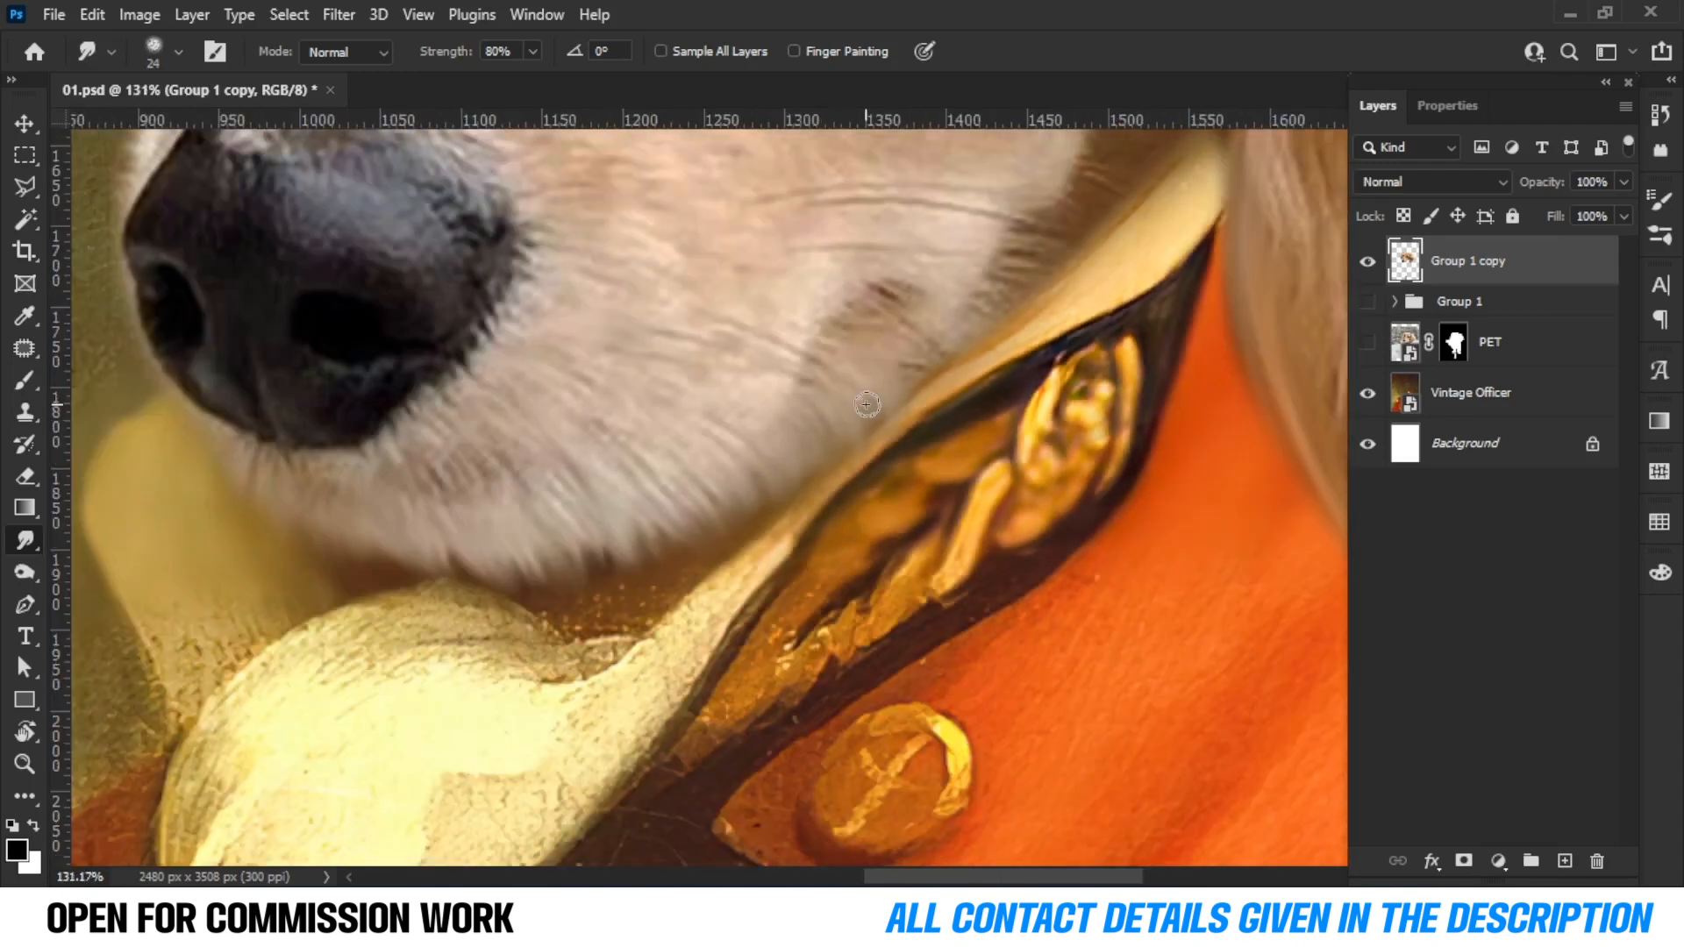
pyautogui.scroll(6, 943, 333)
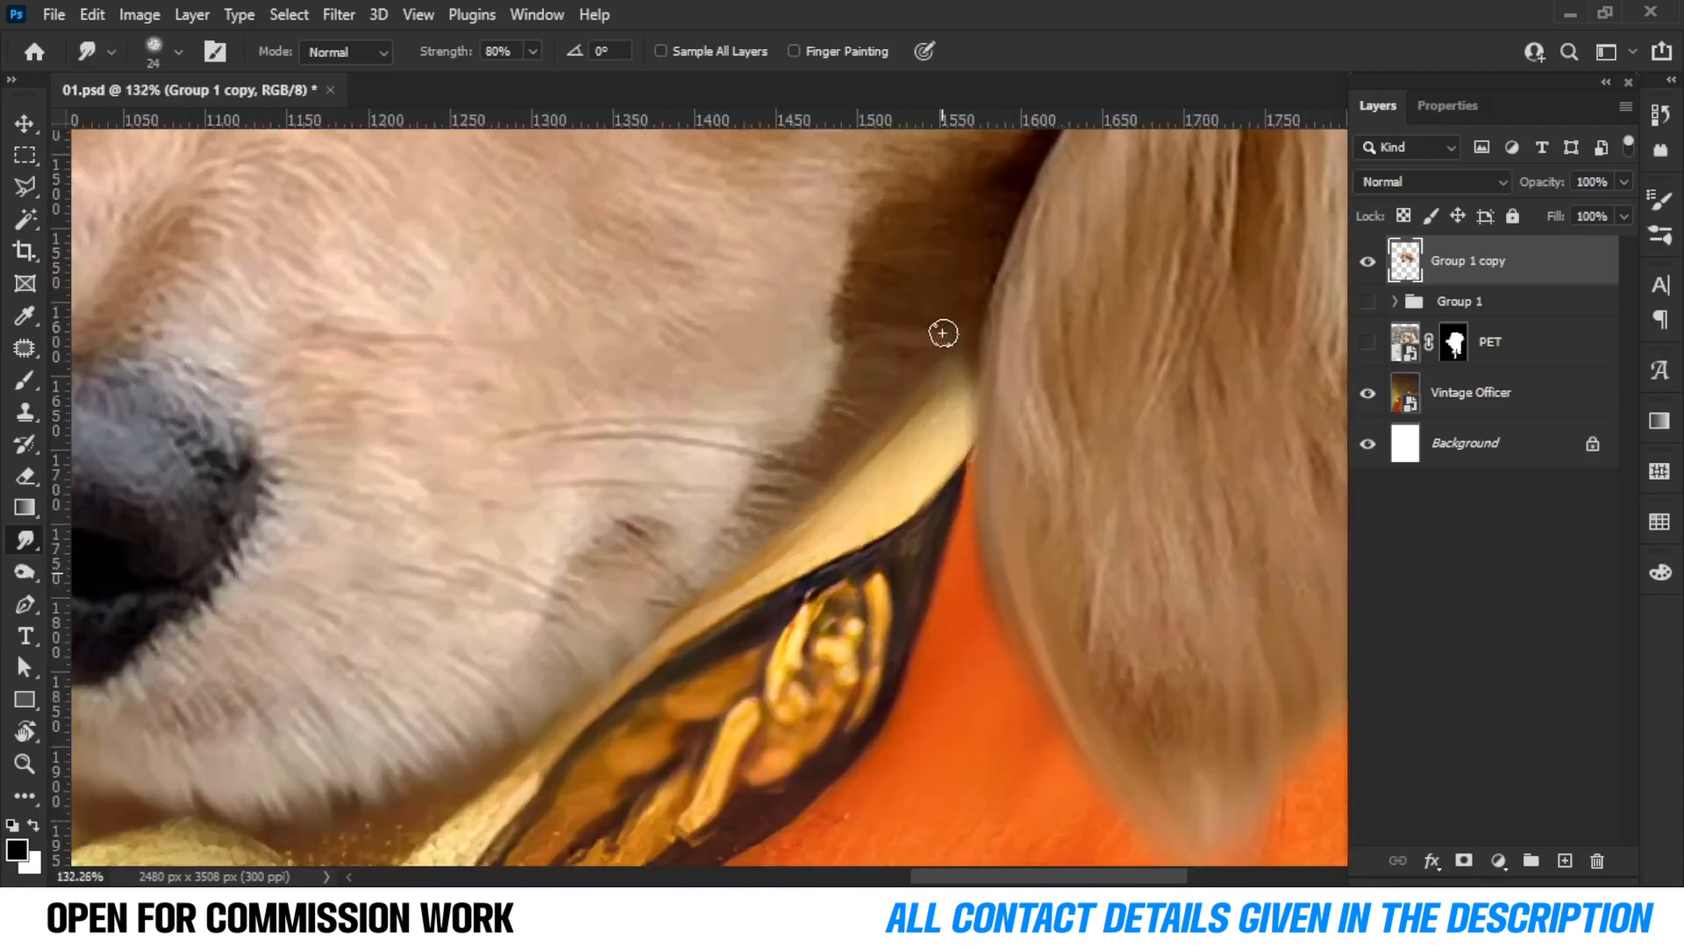
pyautogui.scroll(1, 942, 333)
pyautogui.moveTo(750, 518); pyautogui.dragTo(849, 457)
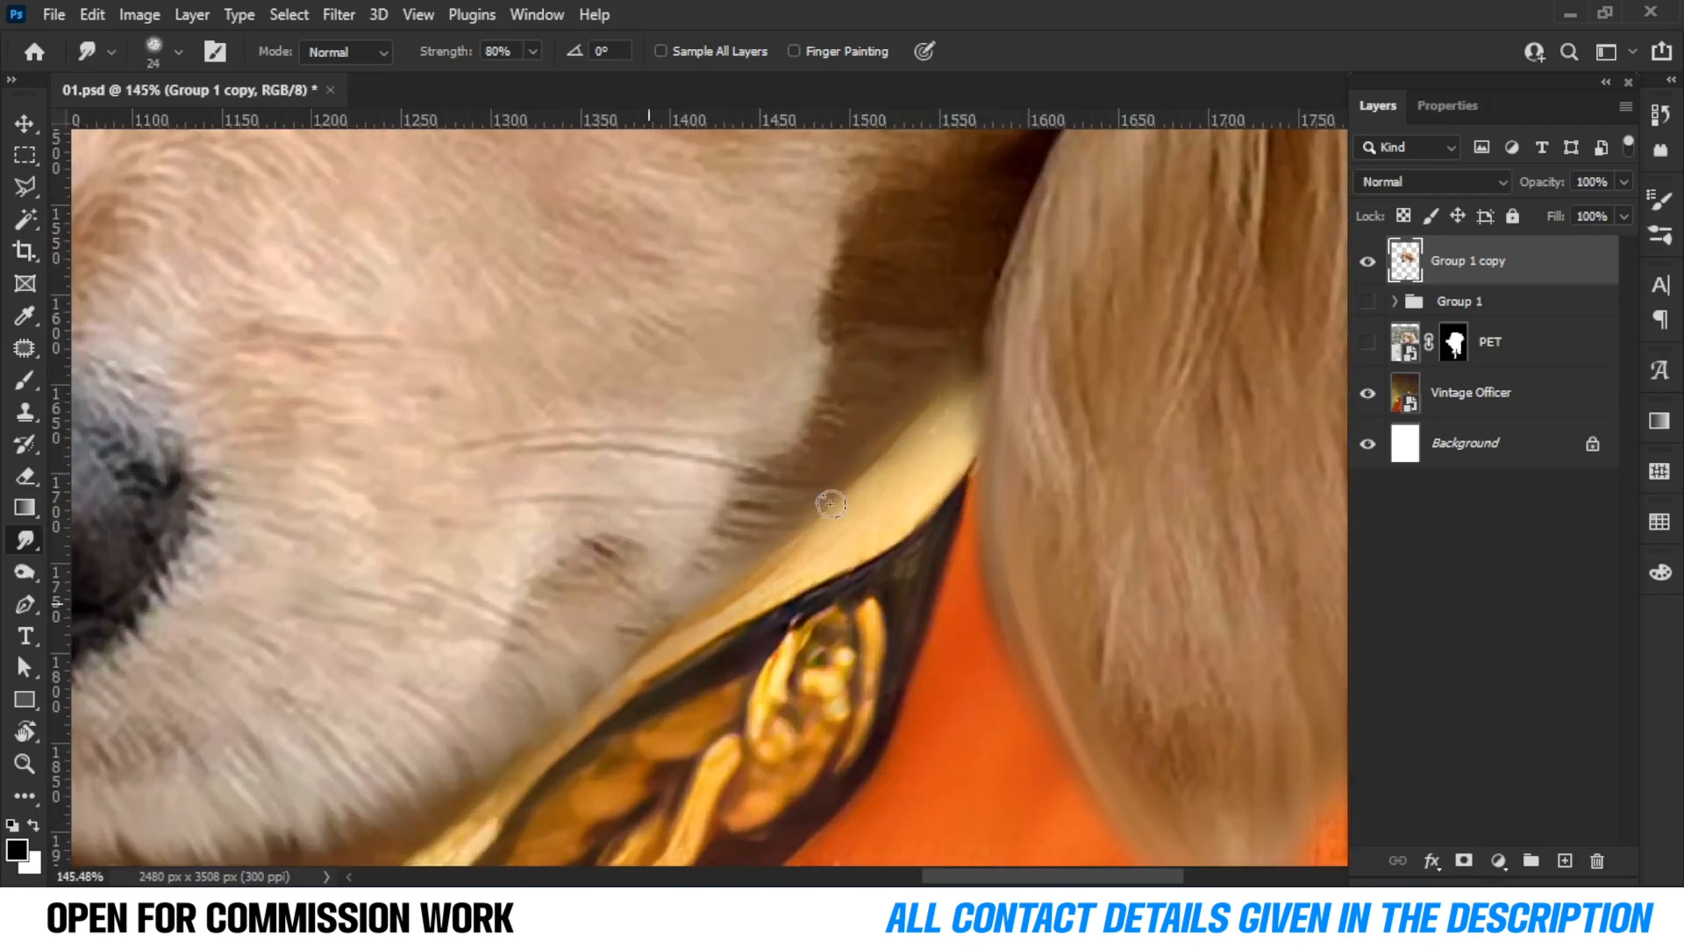
# Smudge the remaining fur edges around the top and sides of the head.
pyautogui.scroll(-7, 942, 442)
pyautogui.scroll(5, 744, 477)
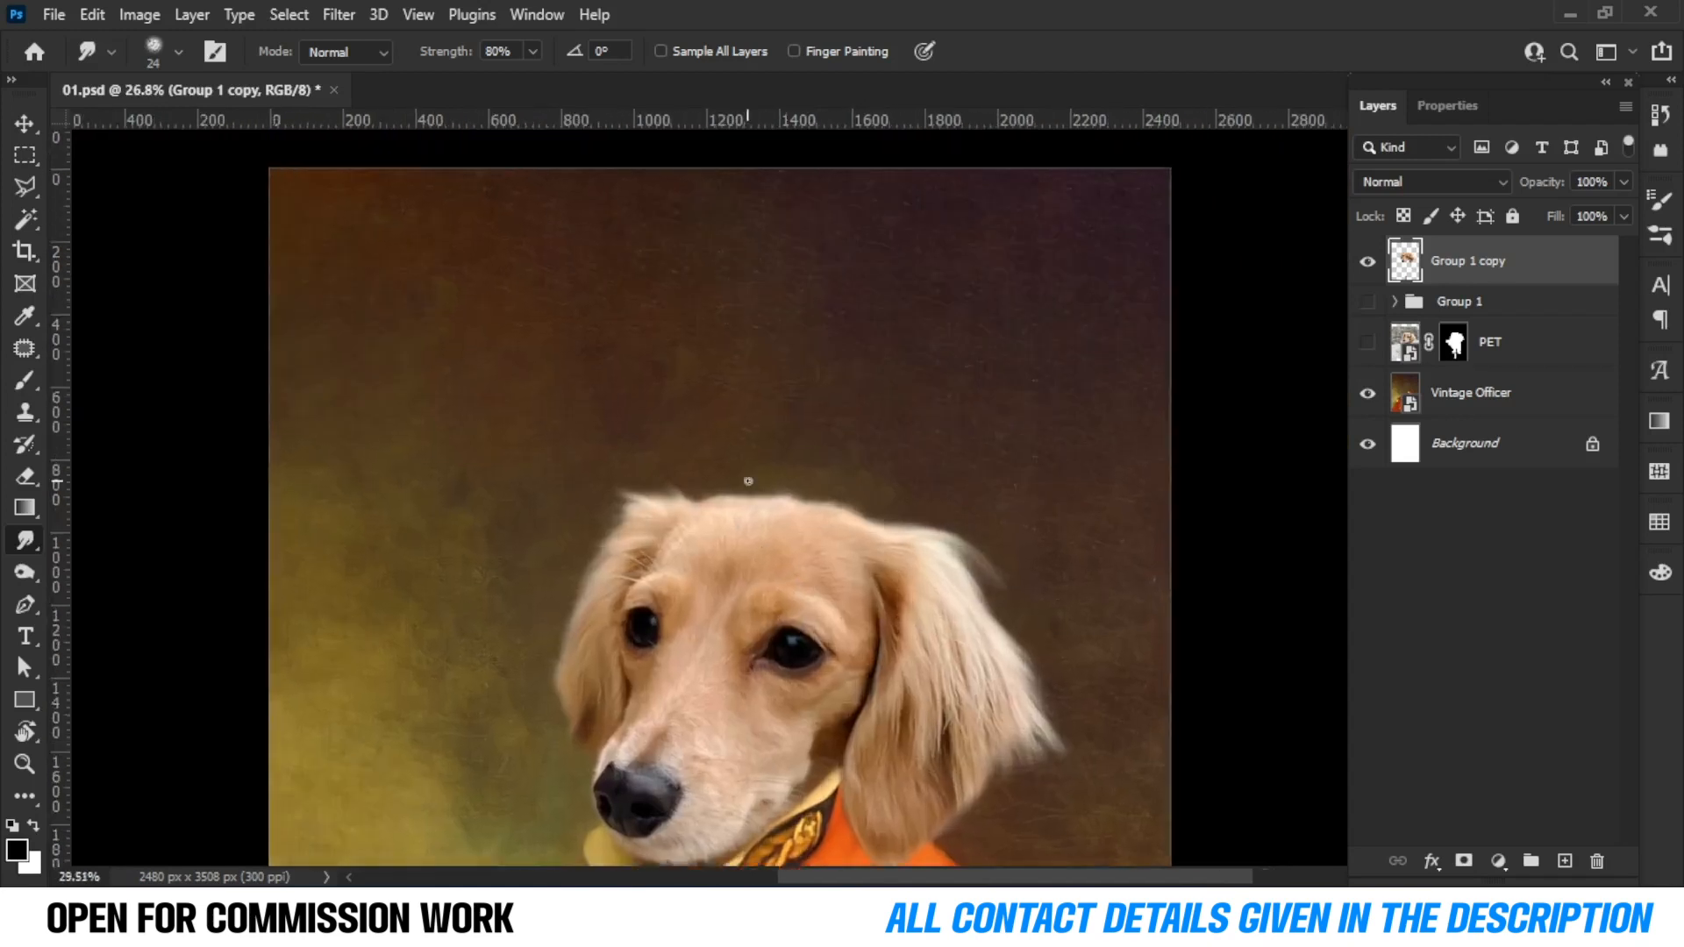
pyautogui.scroll(3, 720, 497)
pyautogui.moveTo(523, 593)
pyautogui.mouseDown()
pyautogui.moveTo(653, 591)
pyautogui.moveTo(930, 516)
pyautogui.moveTo(785, 432)
pyautogui.mouseUp()
pyautogui.moveTo(694, 433); pyautogui.dragTo(845, 380)
pyautogui.moveTo(962, 465); pyautogui.dragTo(758, 399)
pyautogui.moveTo(645, 422)
pyautogui.mouseDown()
pyautogui.moveTo(739, 366)
pyautogui.moveTo(890, 394)
pyautogui.mouseUp()
pyautogui.moveTo(806, 477)
pyautogui.mouseDown()
pyautogui.moveTo(674, 443)
pyautogui.moveTo(932, 434)
pyautogui.moveTo(1087, 487)
pyautogui.mouseUp()
pyautogui.moveTo(967, 507); pyautogui.dragTo(562, 351)
pyautogui.moveTo(719, 412)
pyautogui.mouseDown()
pyautogui.moveTo(894, 383)
pyautogui.moveTo(1028, 389)
pyautogui.mouseUp()
# Convert the Group 1 copy layer into a smart object.
pyautogui.scroll(-4, 1046, 322)
pyautogui.rightClick(1571, 256)
pyautogui.click(1298, 333)
pyautogui.scroll(1, 810, 654)
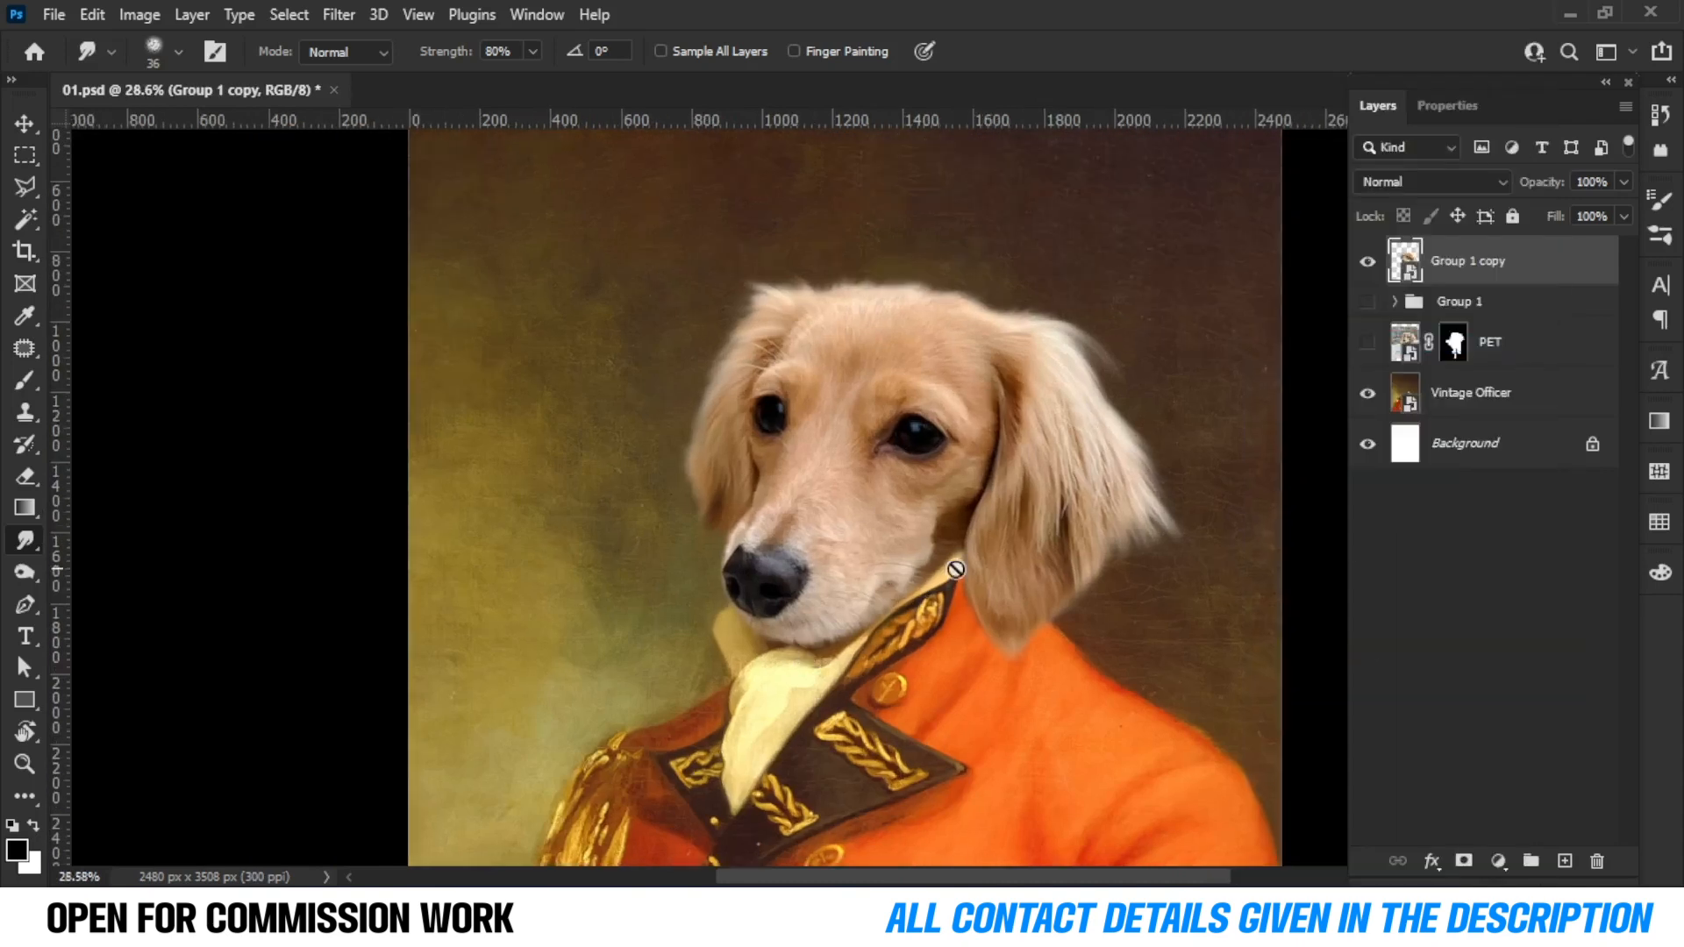
# Apply an Oil Paint filter with Stylization 5, Cleanliness 2, Scale 2 and Bristle Detail 2.
pyautogui.click(339, 14)
pyautogui.moveTo(614, 493)
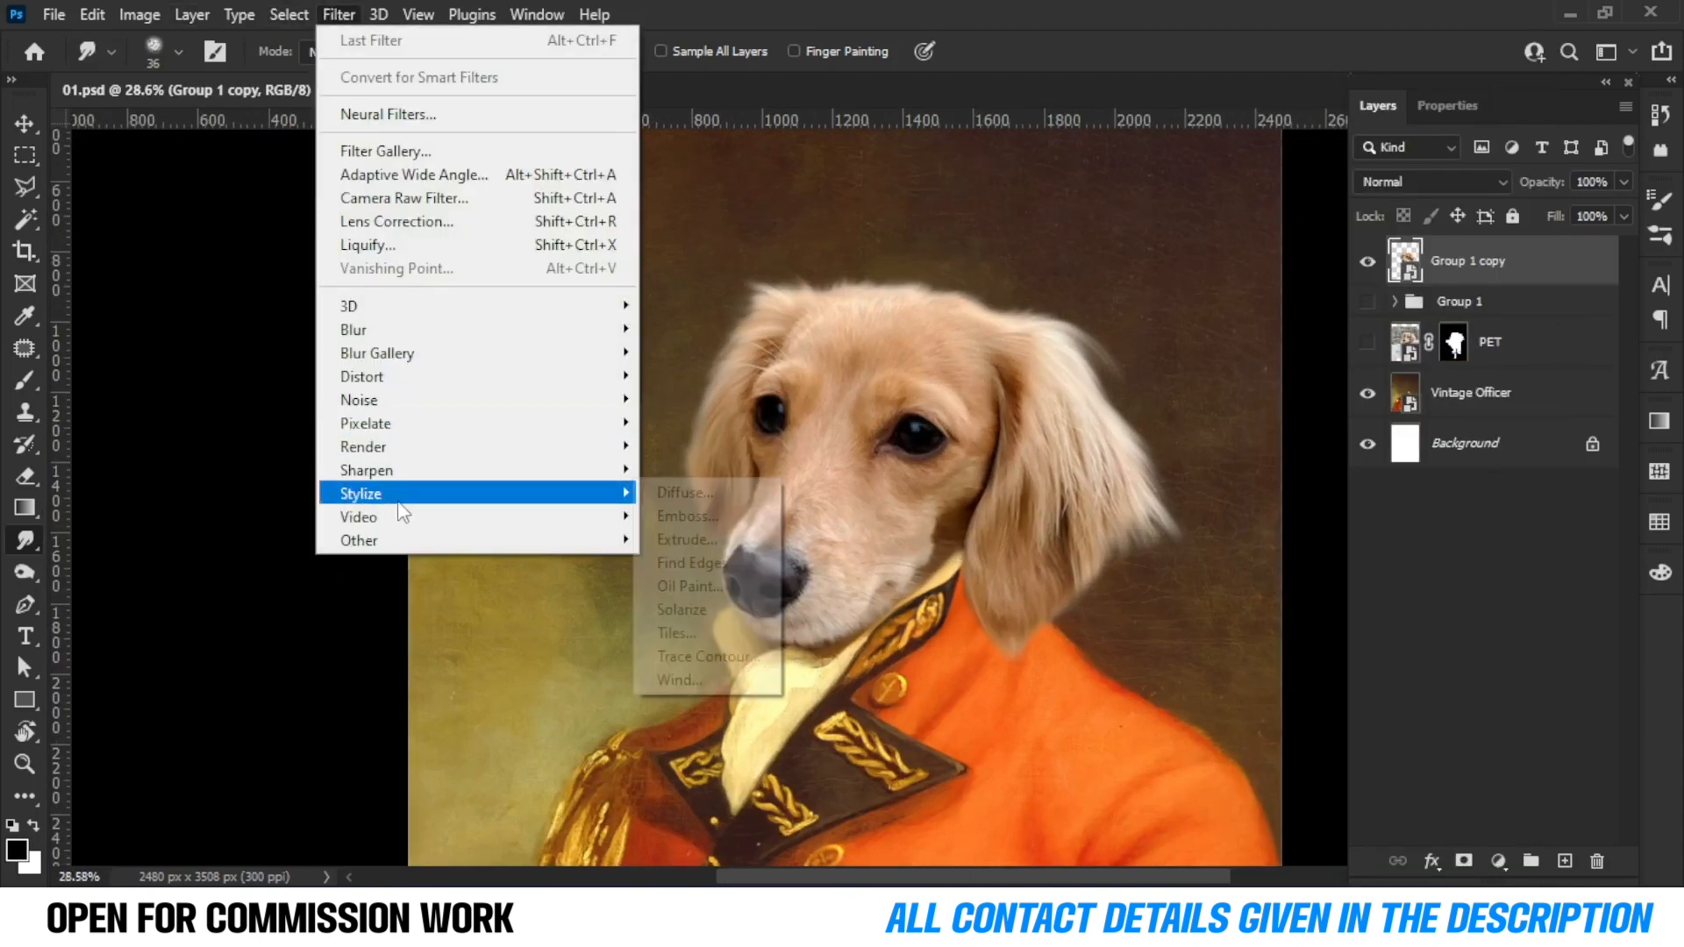
pyautogui.click(750, 590)
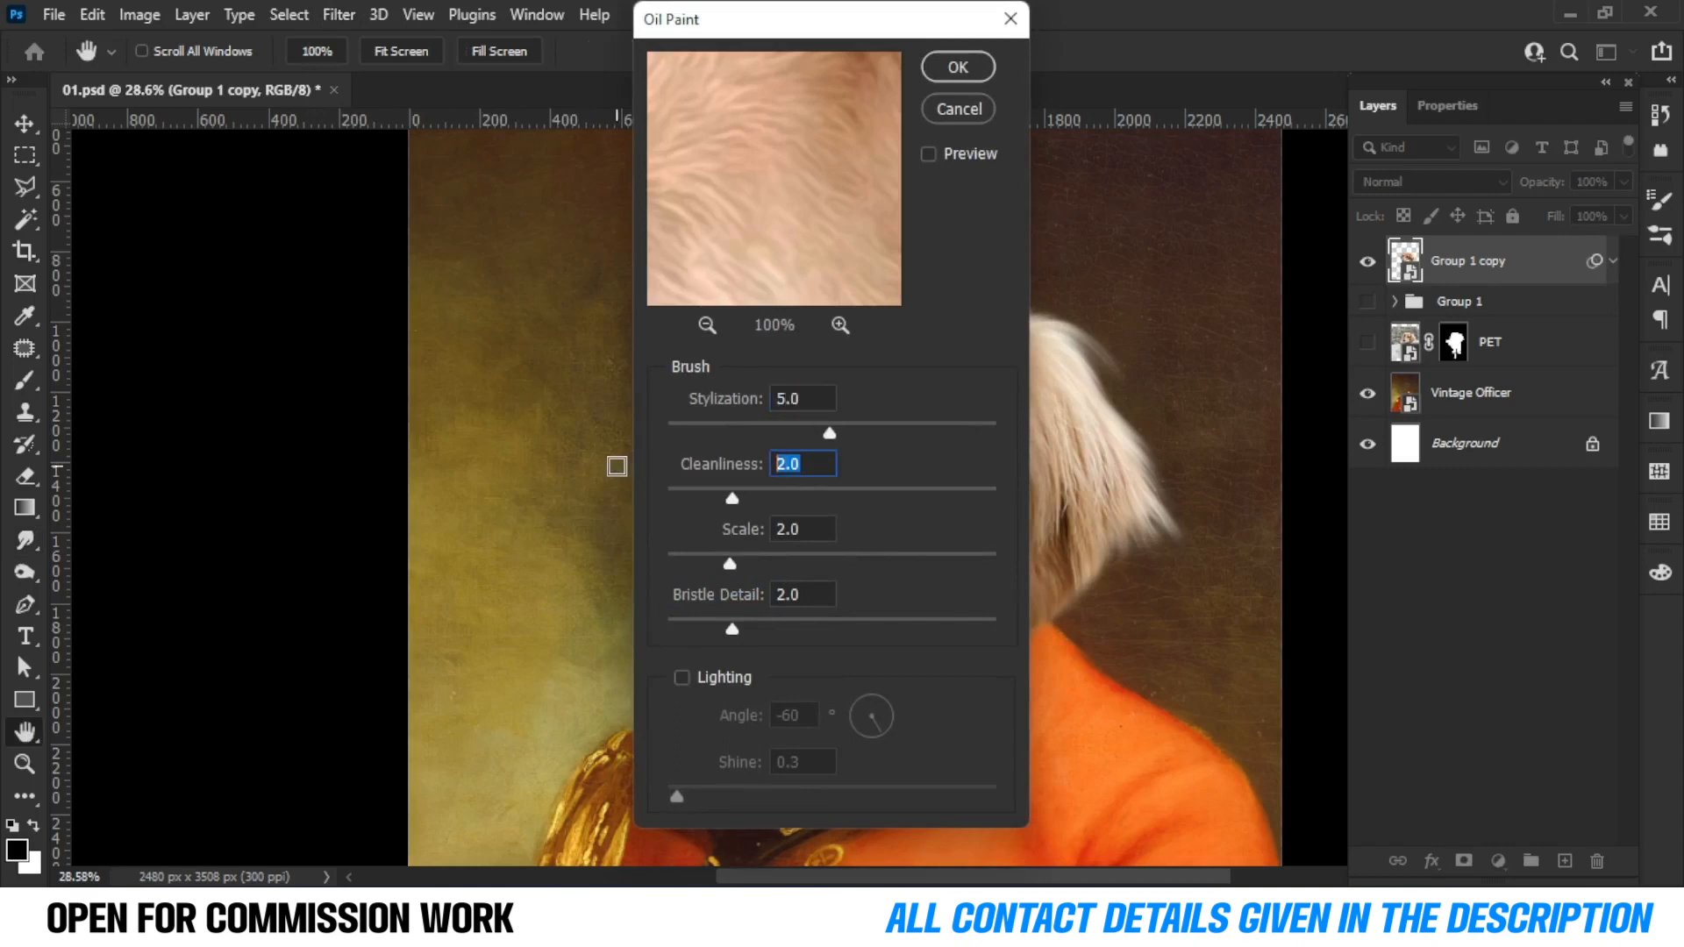
pyautogui.click(955, 61)
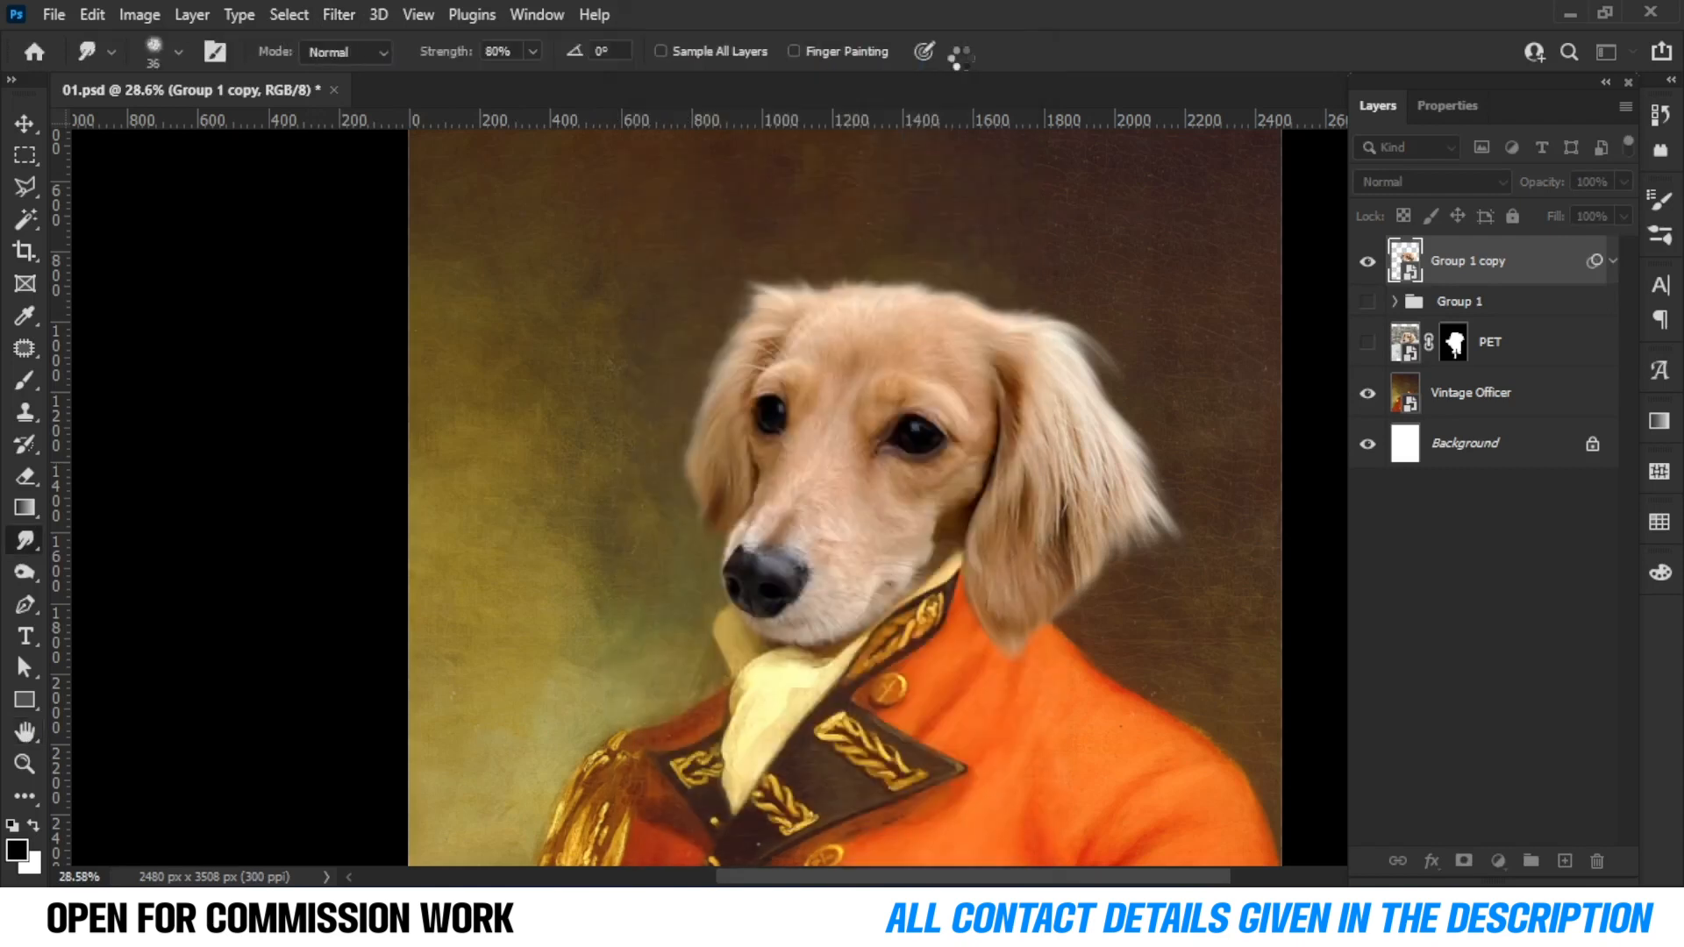
# Add a new empty layer above the Vintage Officer layer and pick the Brush tool.
pyautogui.scroll(7, 896, 423)
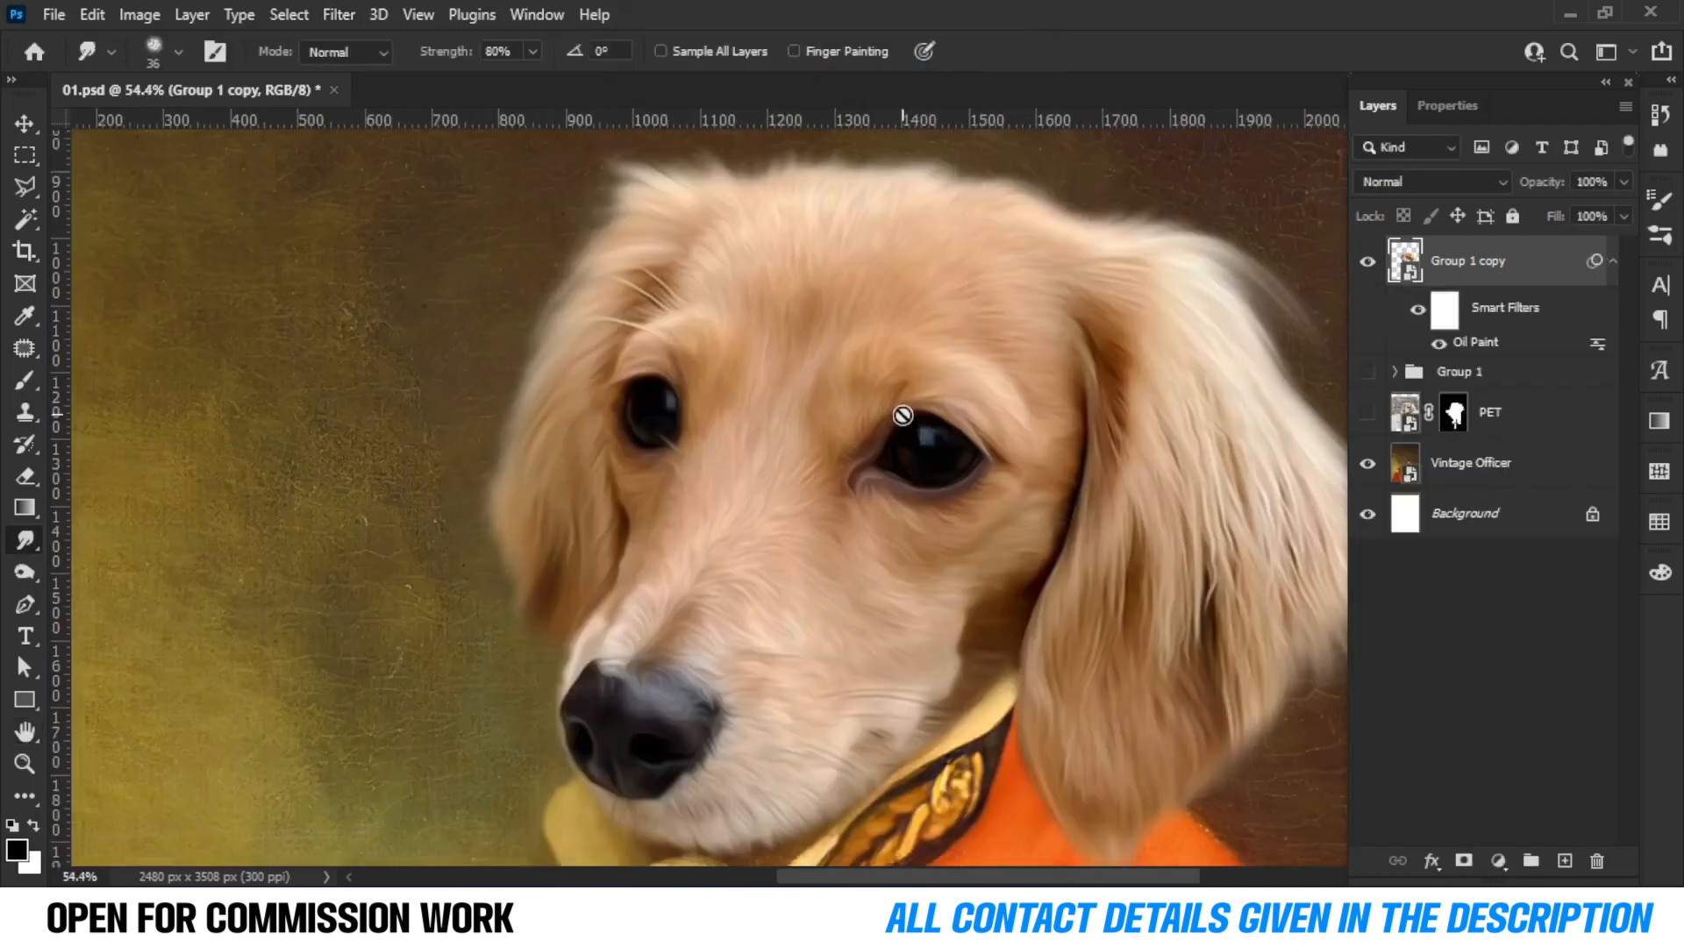
pyautogui.scroll(-12, 903, 429)
pyautogui.scroll(4, 904, 436)
pyautogui.click(1469, 462)
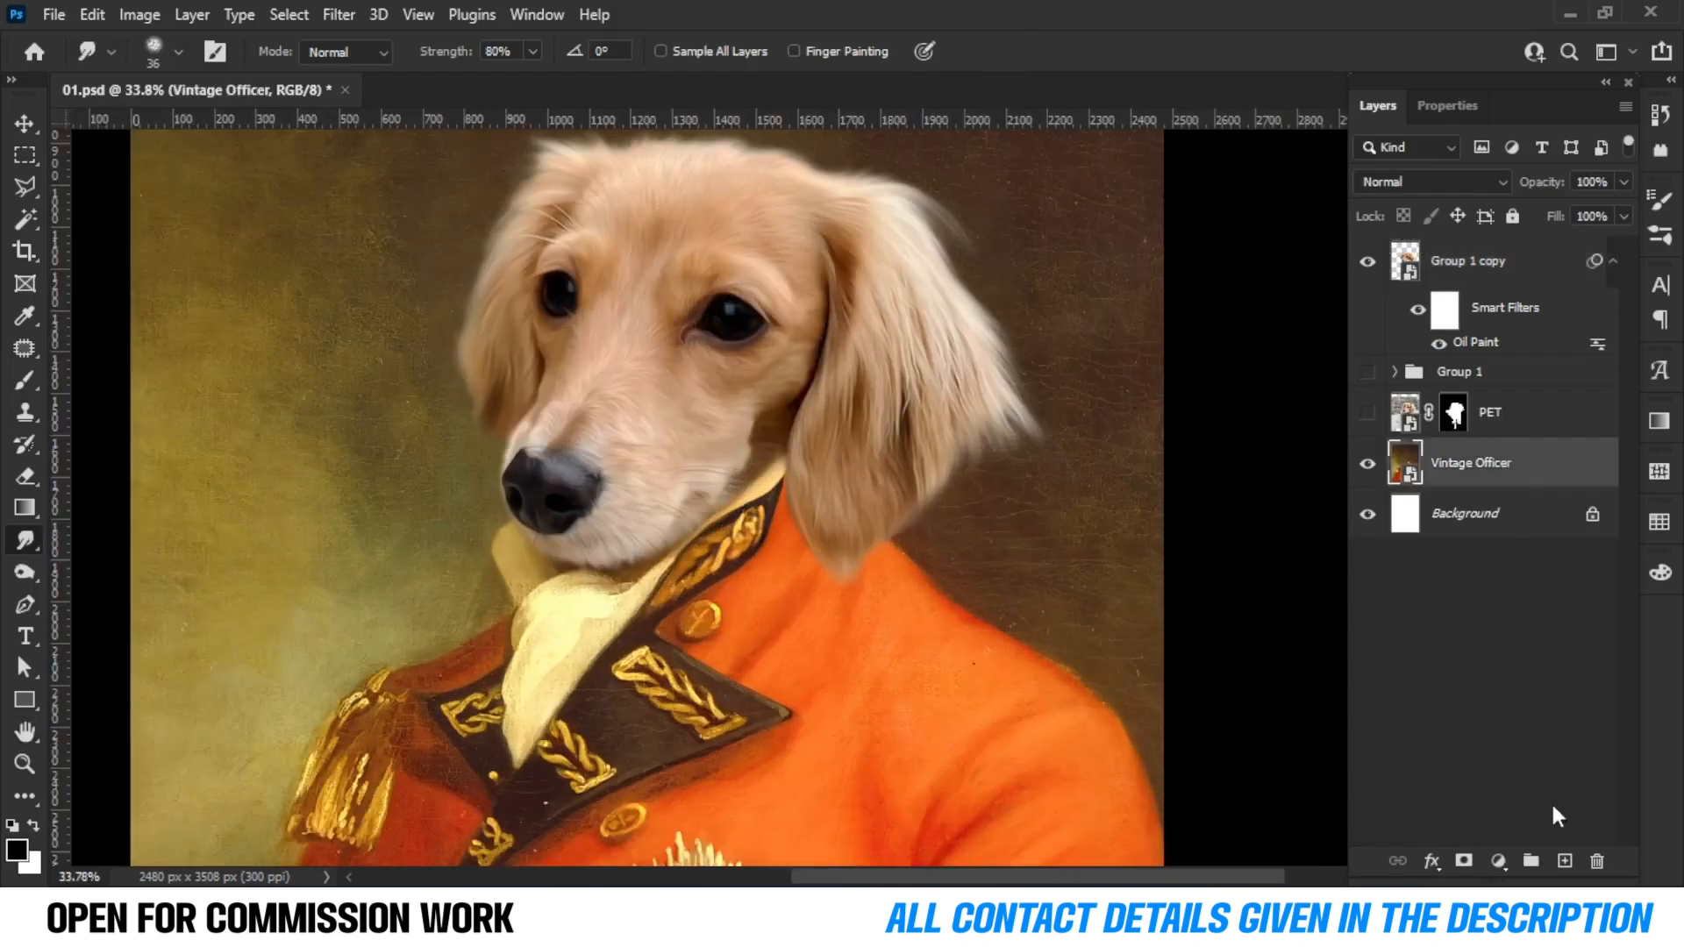
pyautogui.click(1565, 860)
pyautogui.click(23, 386)
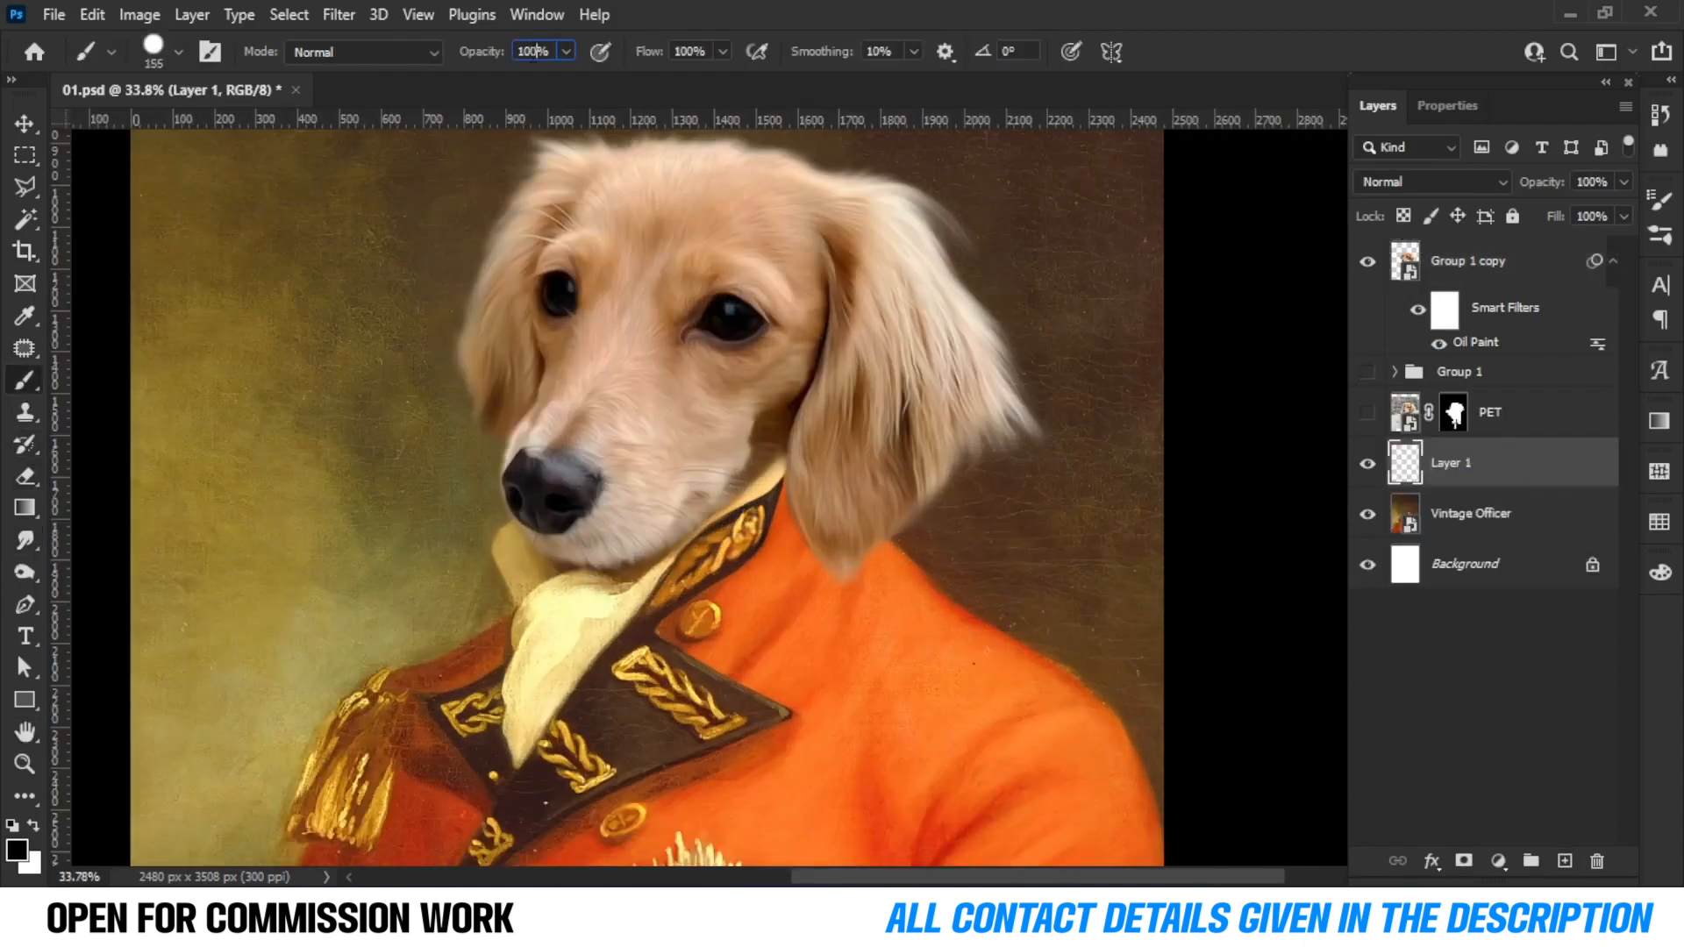
# Paint soft shading at 10% opacity on the new layer beneath the chin and the right ear tip.
pyautogui.scroll(3, 658, 571)
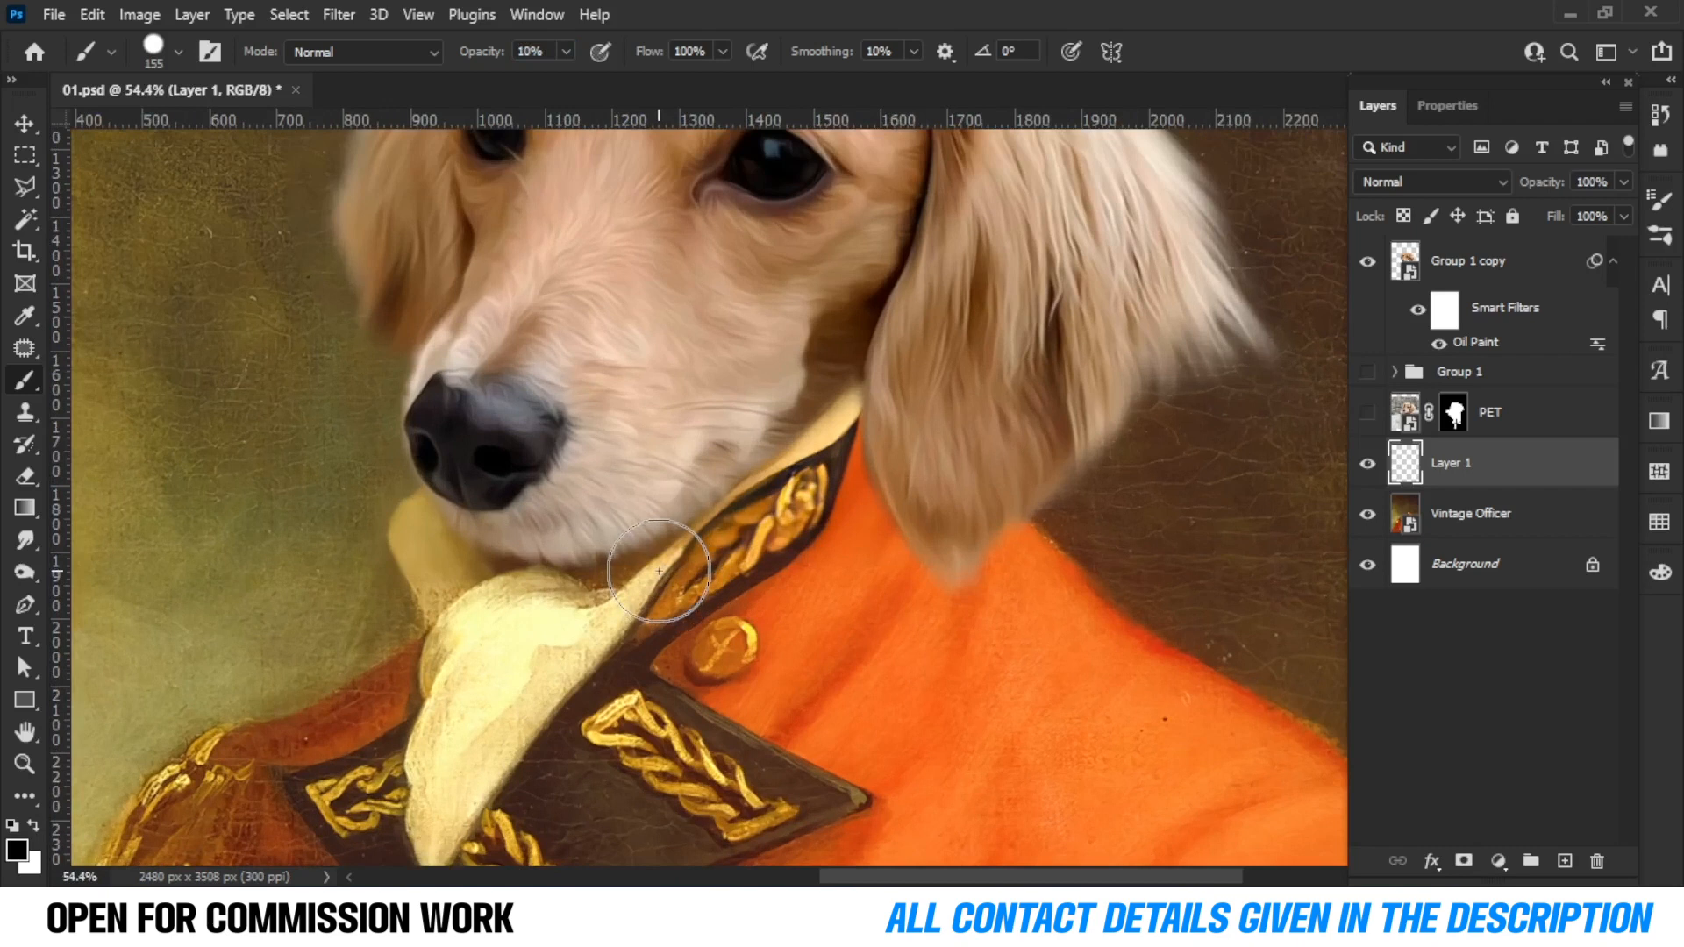
pyautogui.scroll(6, 658, 572)
pyautogui.moveTo(402, 477)
pyautogui.mouseDown()
pyautogui.moveTo(354, 511)
pyautogui.moveTo(494, 544)
pyautogui.mouseUp()
pyautogui.rightClick(443, 518)
pyautogui.doubleClick(480, 592)
pyautogui.moveTo(405, 493); pyautogui.dragTo(395, 503)
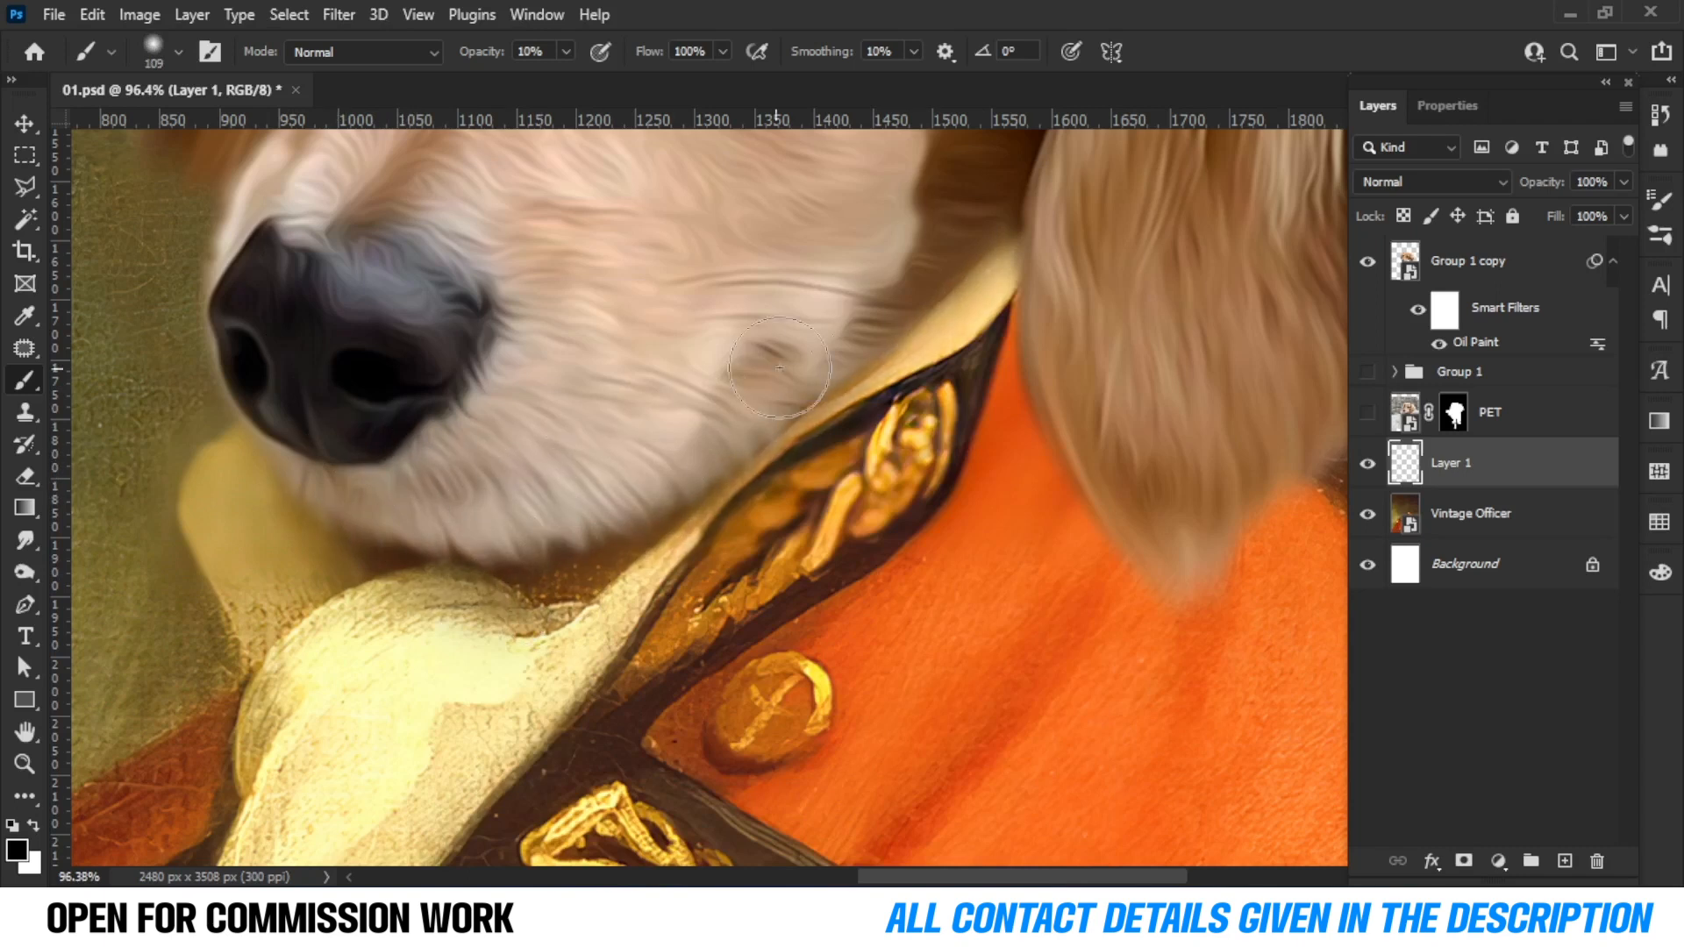
pyautogui.moveTo(726, 389); pyautogui.dragTo(871, 336)
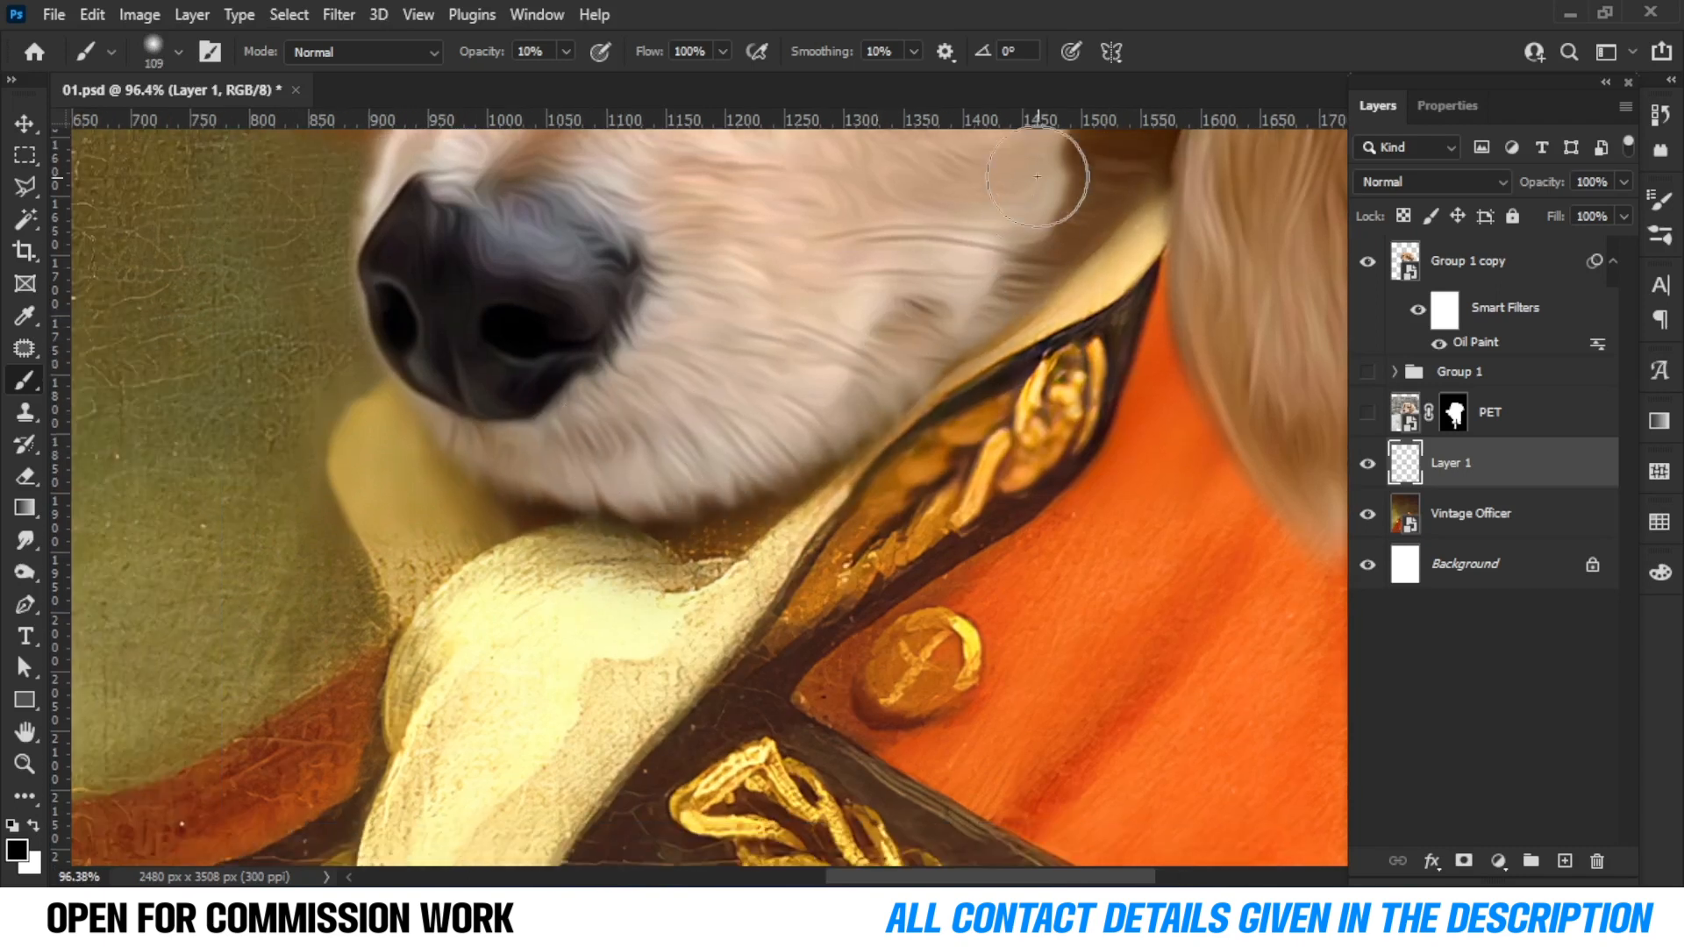
pyautogui.scroll(-13, 911, 360)
pyautogui.moveTo(877, 430); pyautogui.dragTo(670, 431)
pyautogui.scroll(13, 785, 478)
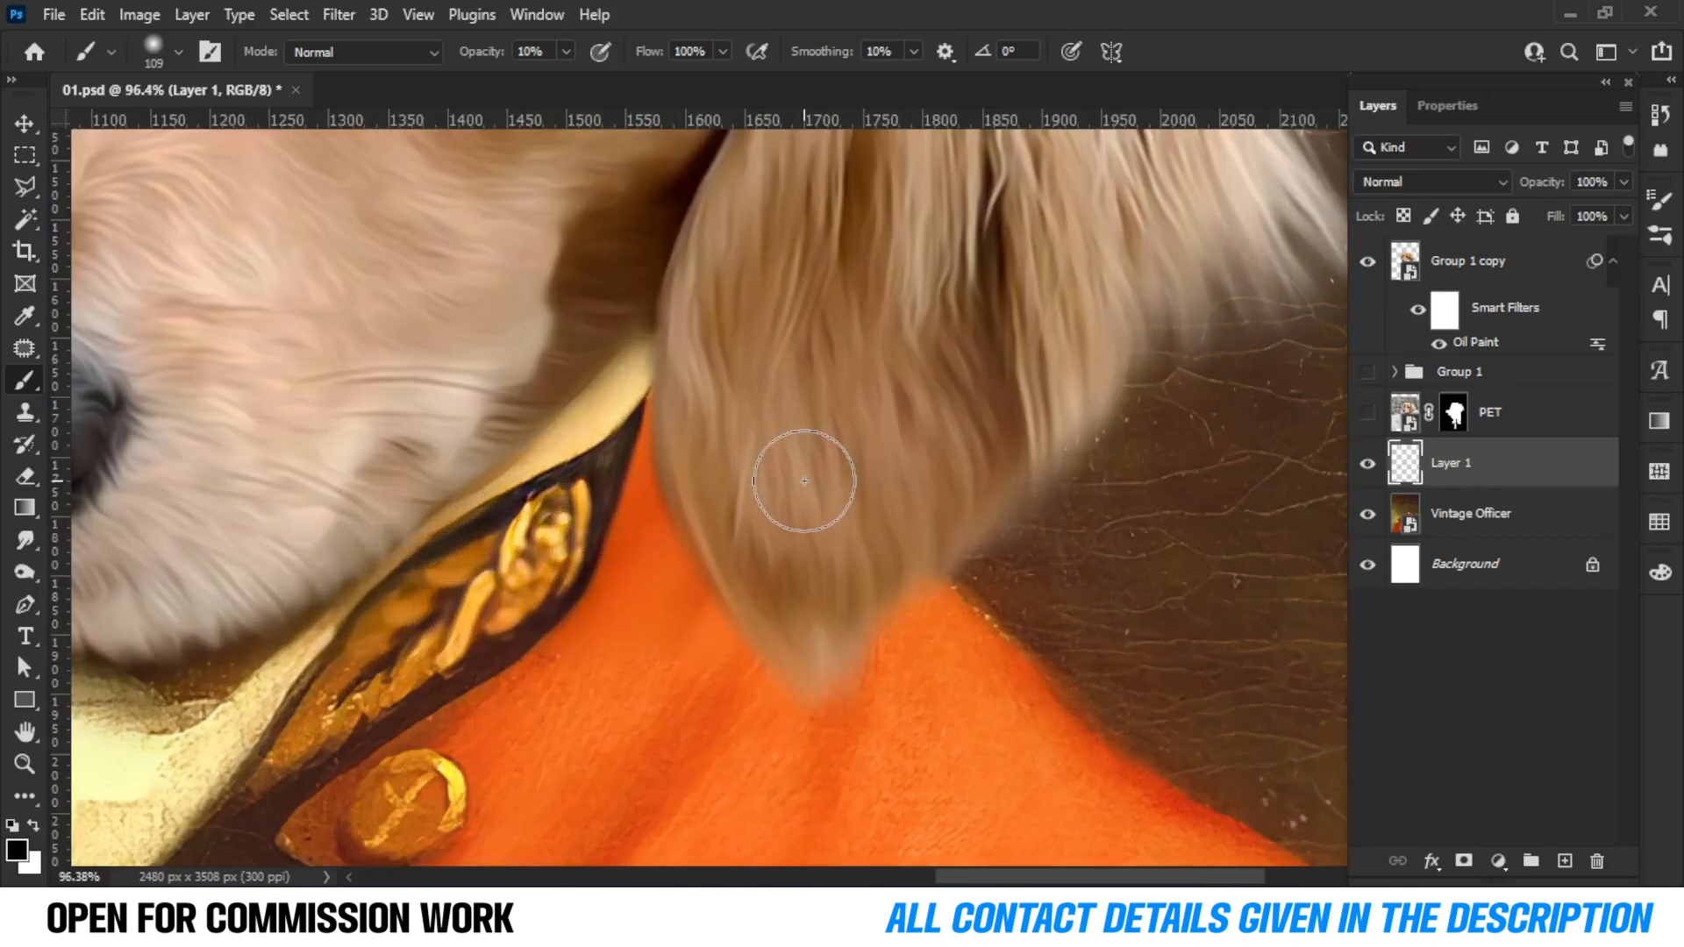
pyautogui.moveTo(677, 489)
pyautogui.mouseDown()
pyautogui.moveTo(579, 418)
pyautogui.moveTo(724, 610)
pyautogui.moveTo(720, 565)
pyautogui.mouseUp()
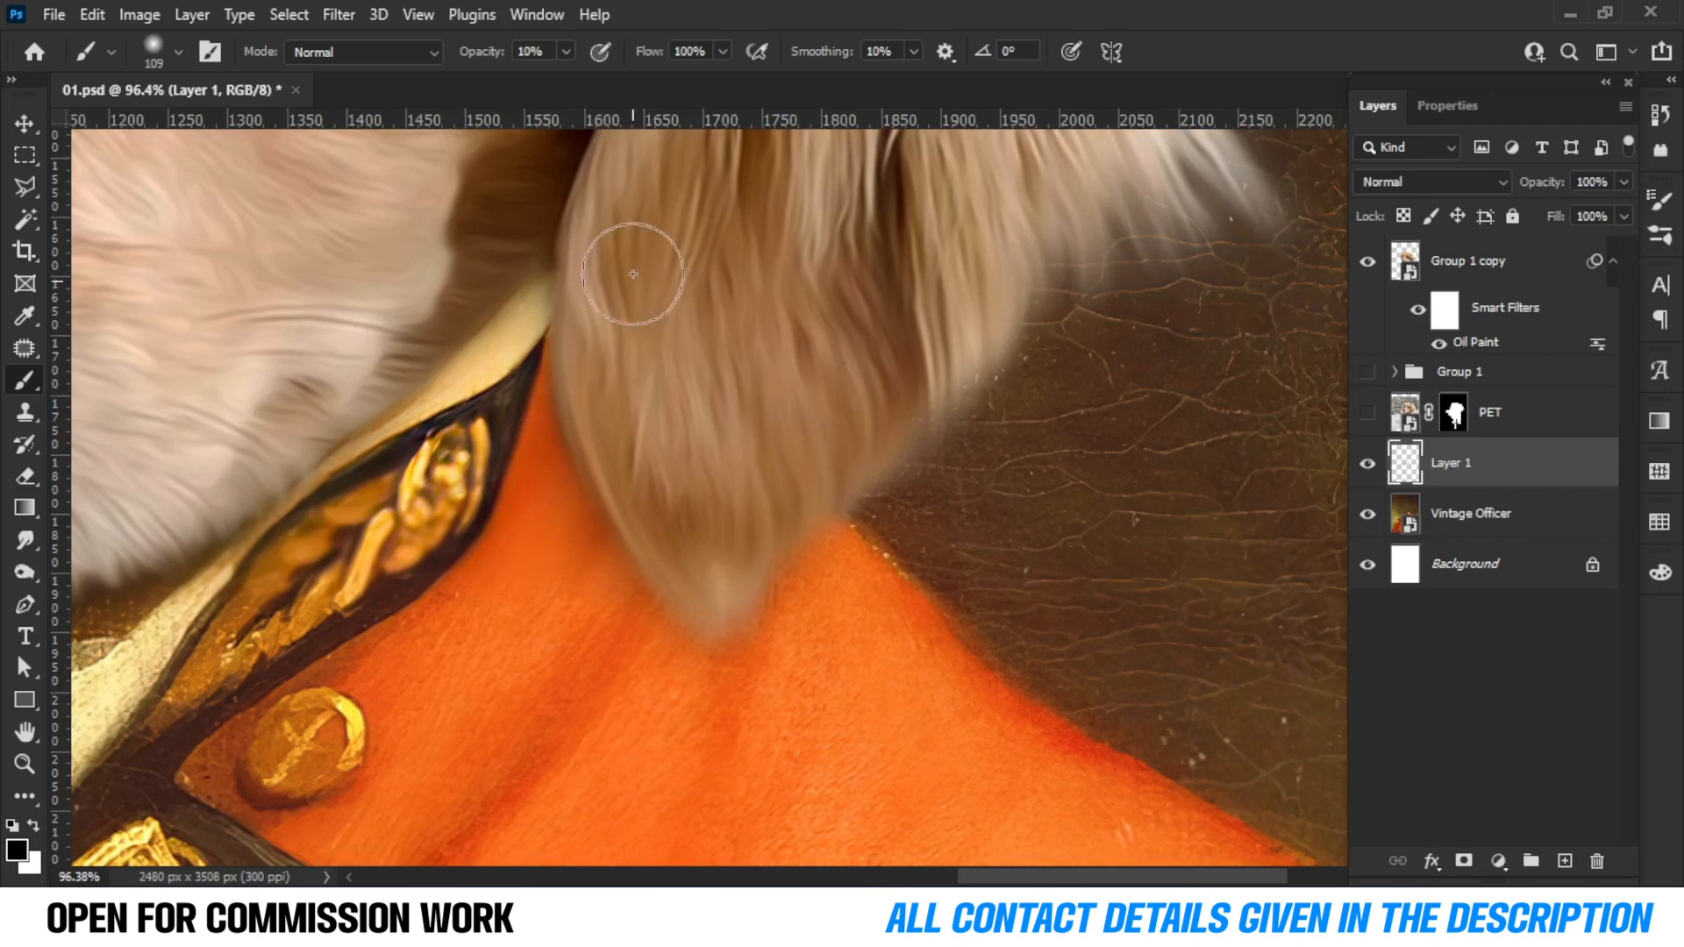
# Add a Brightness/Contrast adjustment layer above Group 1 copy with Brightness set to 18.
pyautogui.scroll(-14, 759, 526)
pyautogui.scroll(5, 791, 574)
pyautogui.scroll(-5, 791, 573)
pyautogui.scroll(2, 676, 486)
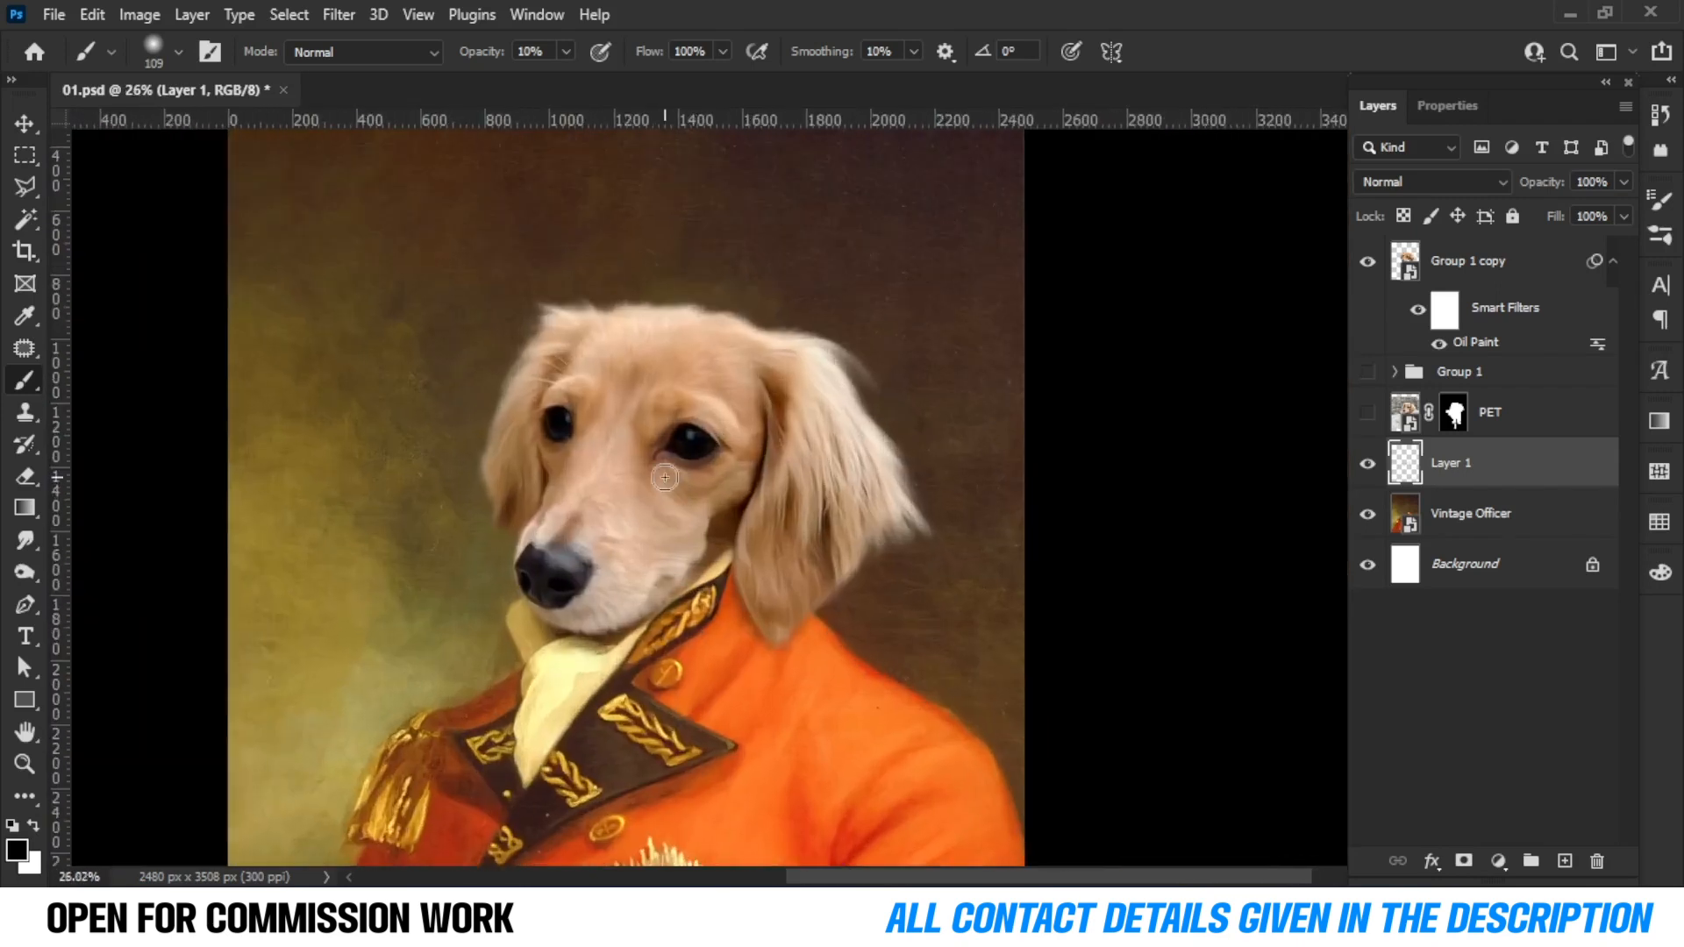
pyautogui.scroll(-2, 662, 509)
pyautogui.scroll(-5, 662, 509)
pyautogui.scroll(3, 686, 540)
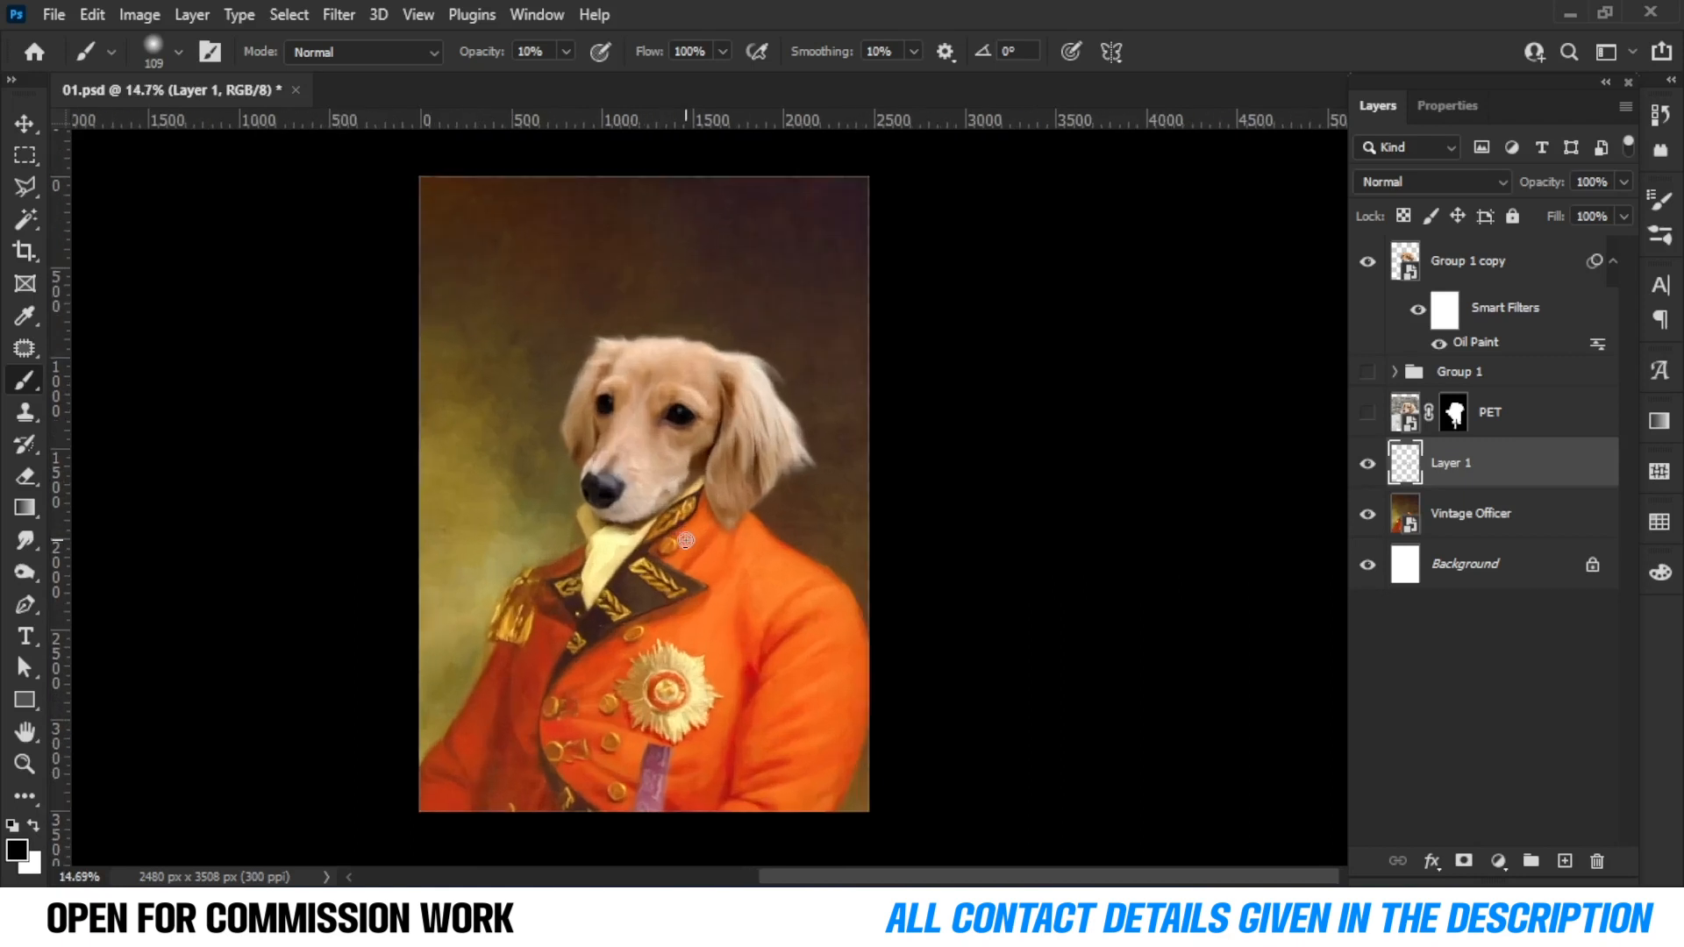
pyautogui.click(1461, 260)
pyautogui.click(1497, 860)
pyautogui.click(1585, 506)
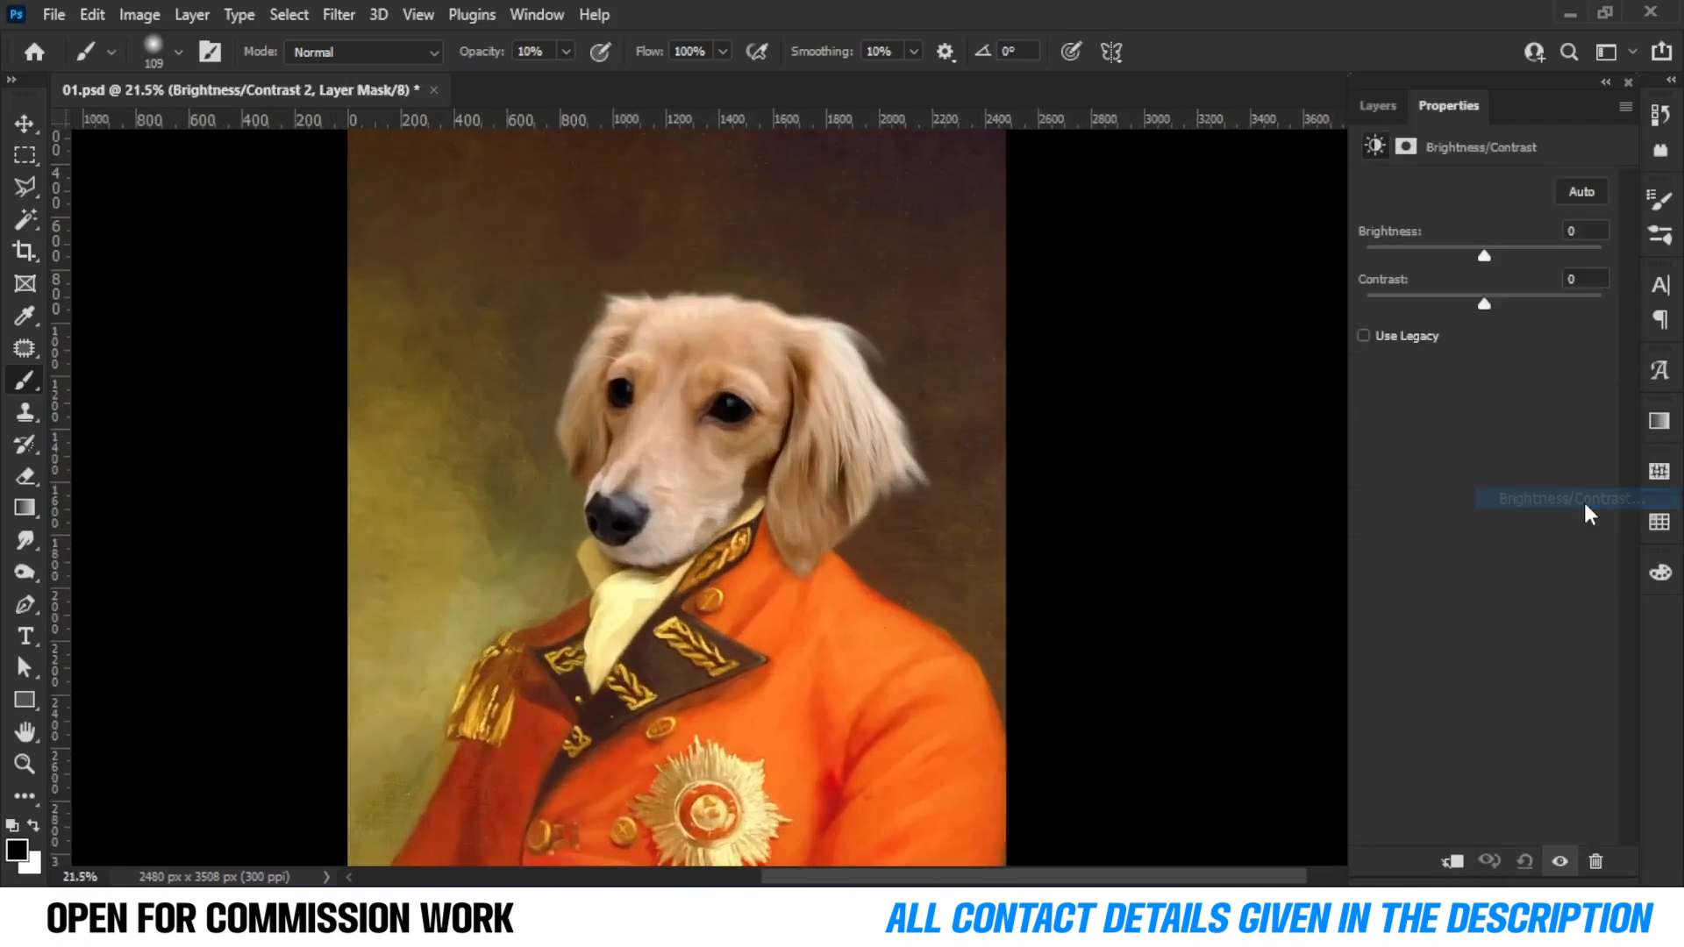
pyautogui.moveTo(1485, 256); pyautogui.dragTo(1504, 269)
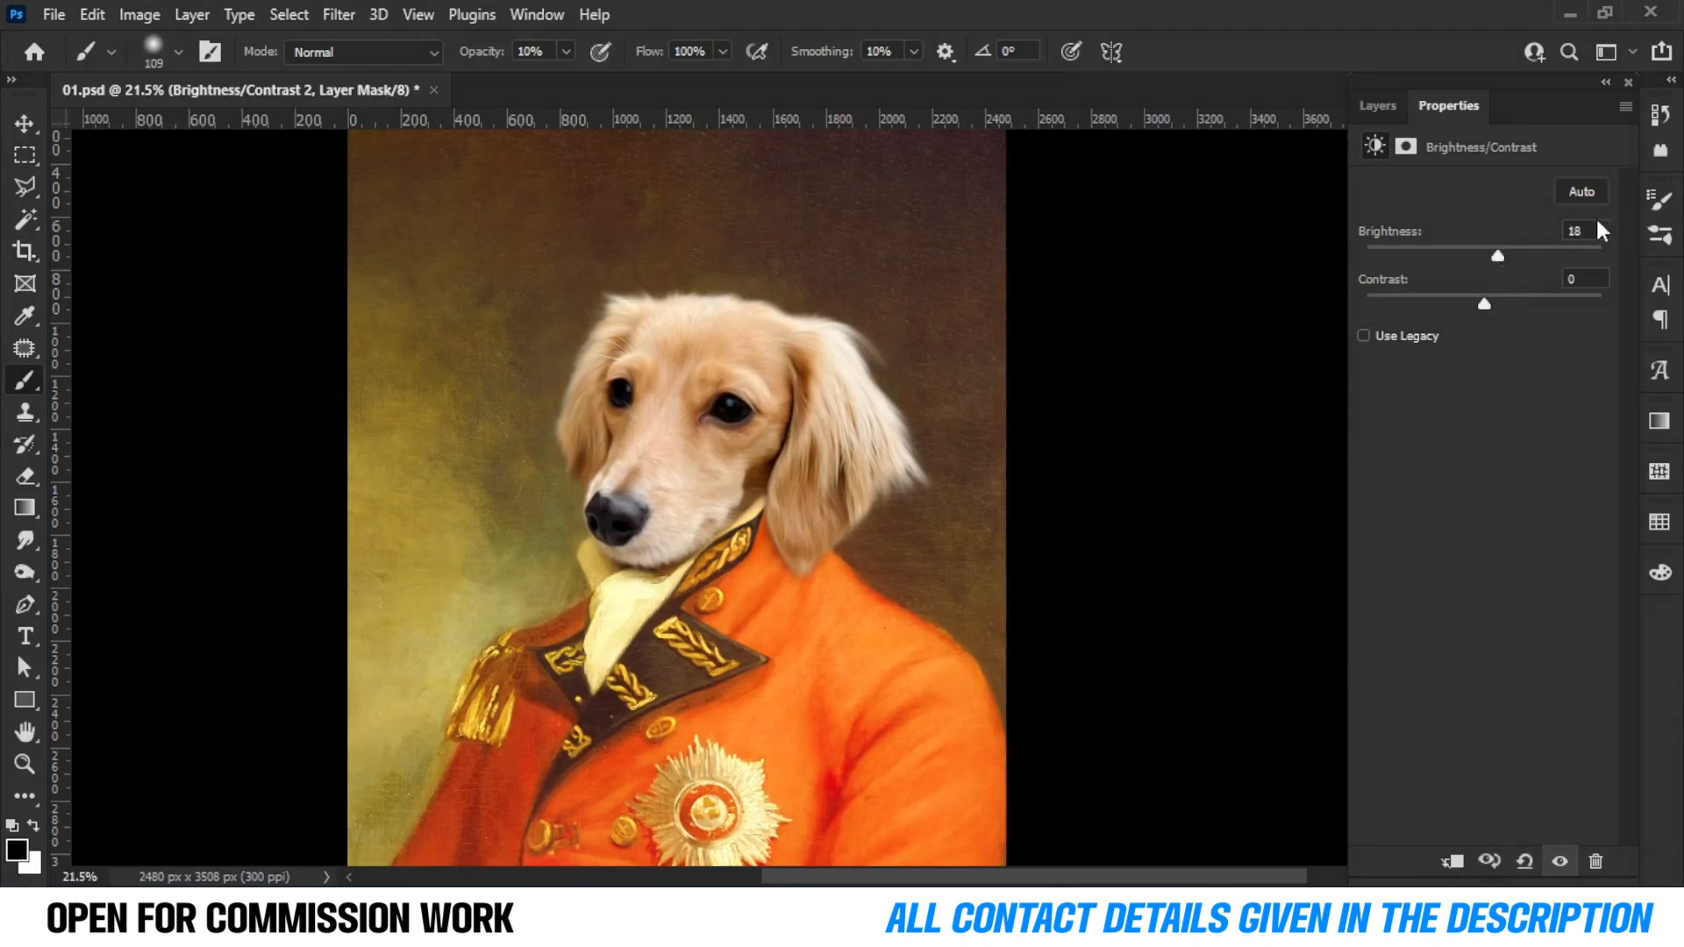
pyautogui.click(1377, 106)
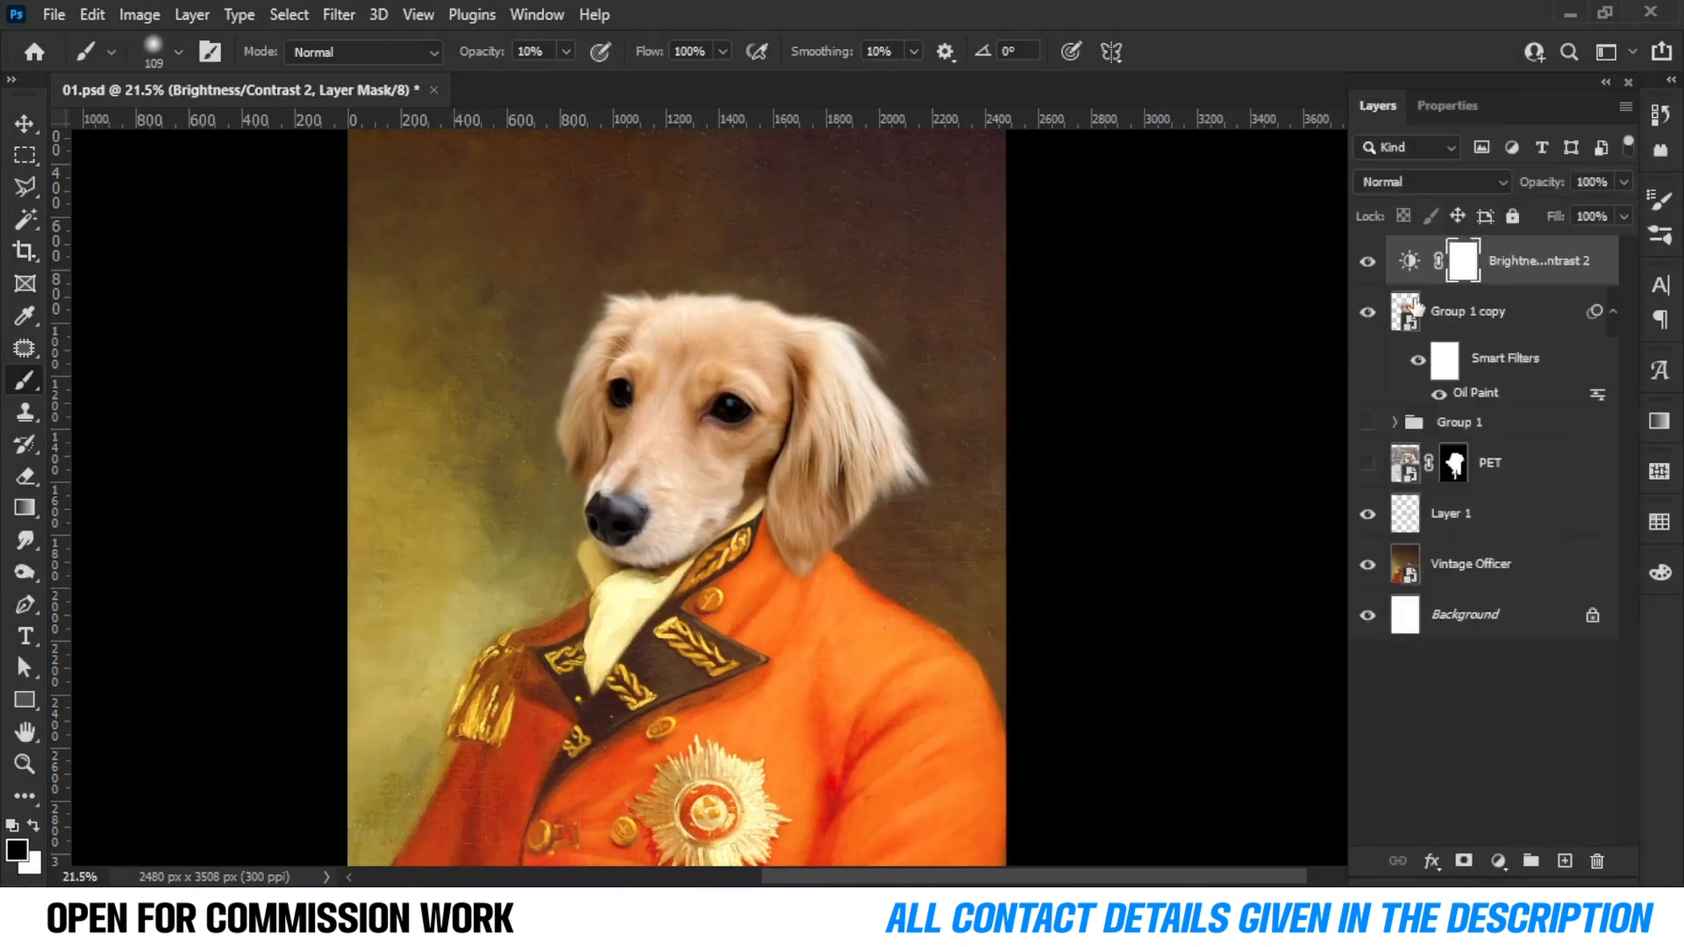
# Clip the Brightness/Contrast adjustment layer to the Group 1 copy layer below it.
pyautogui.keyDown('alt'); pyautogui.click(1414, 293); pyautogui.keyUp('alt')
pyautogui.scroll(3, 724, 379)
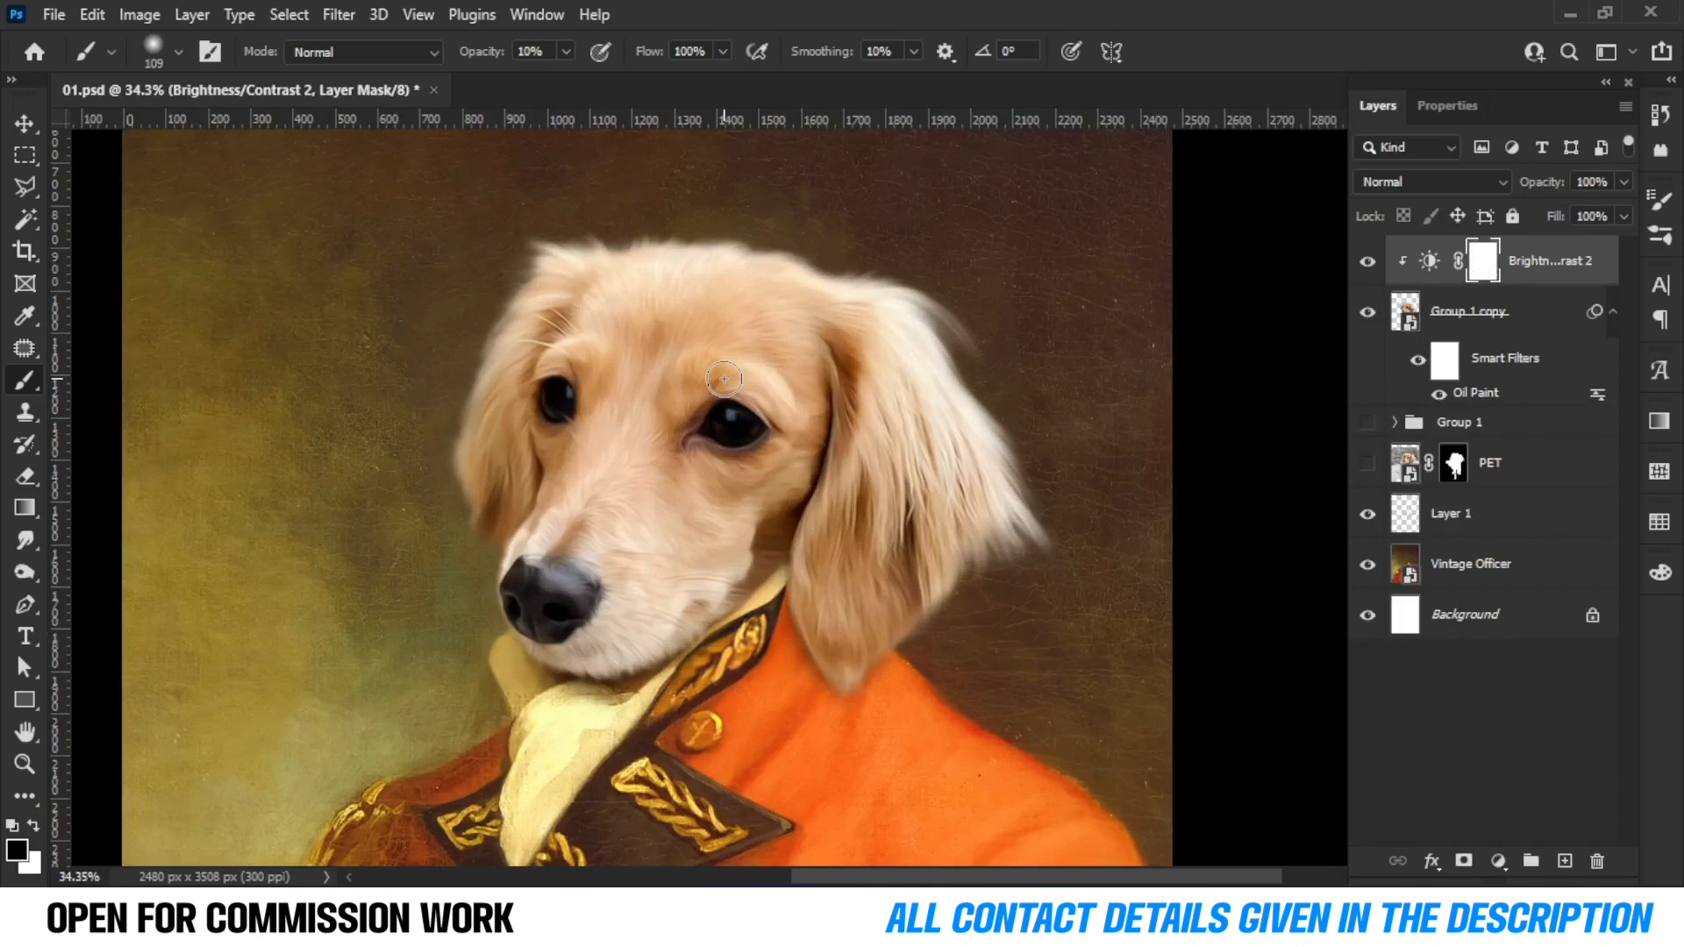
# Set brush opacity to 62% and paint black on the adjustment's mask over the dog's cheek and eye area.
pyautogui.moveTo(641, 480); pyautogui.dragTo(735, 484)
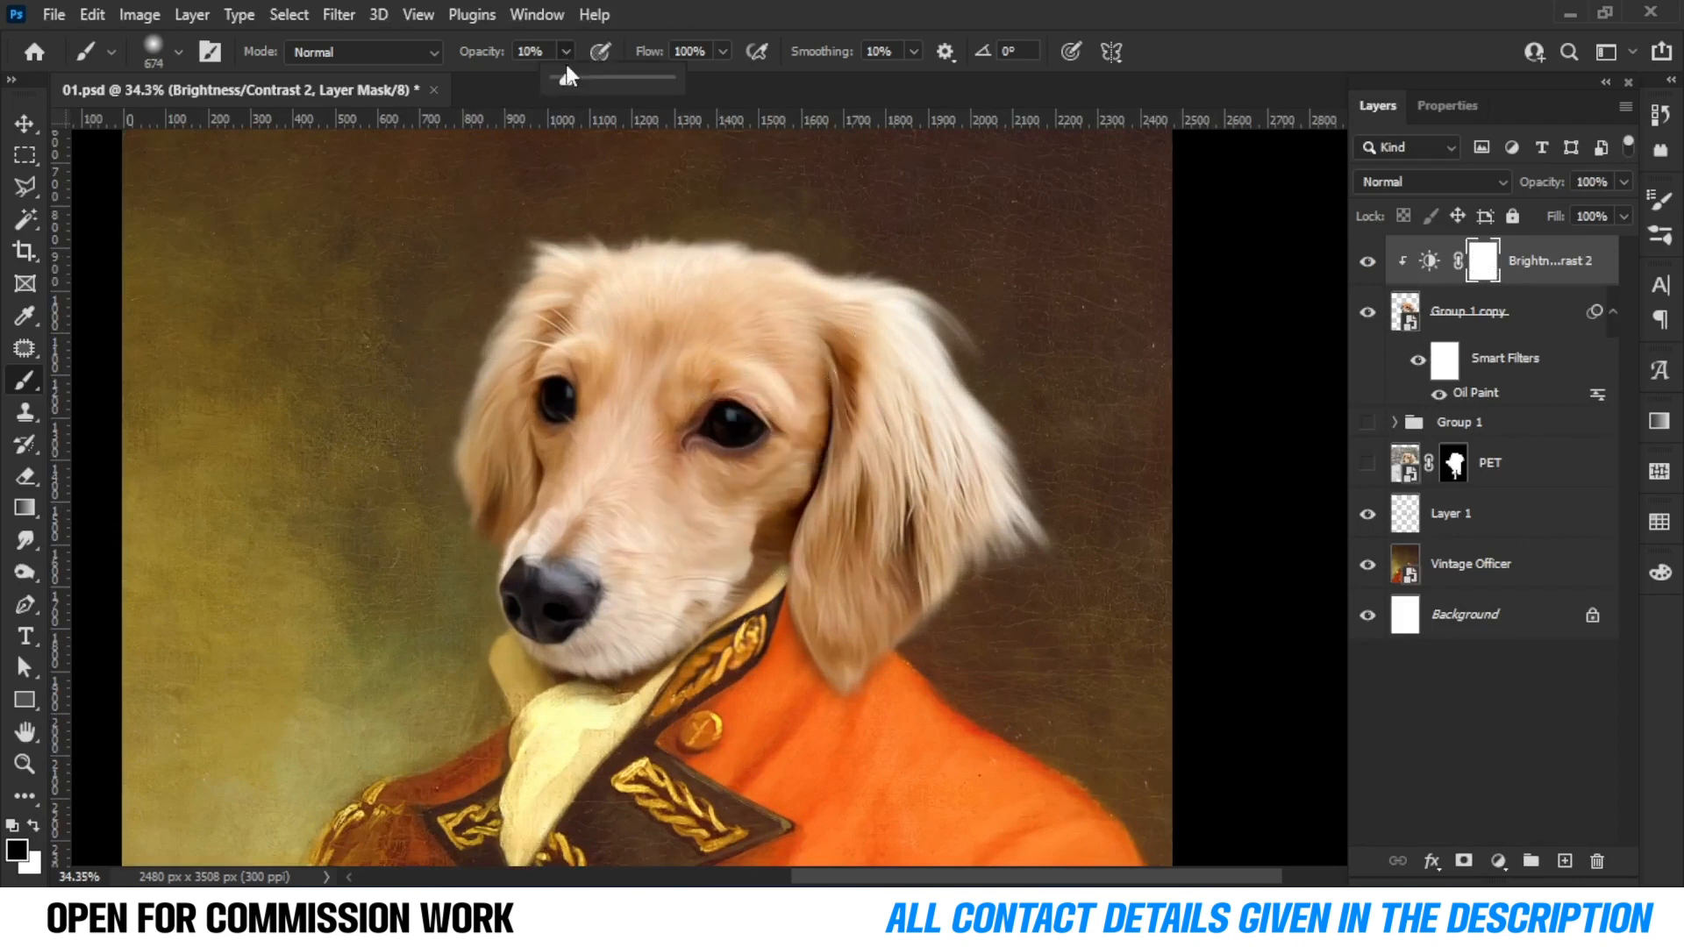
pyautogui.moveTo(982, 368)
pyautogui.mouseDown()
pyautogui.moveTo(996, 489)
pyautogui.moveTo(806, 645)
pyautogui.moveTo(737, 611)
pyautogui.moveTo(692, 614)
pyautogui.mouseUp()
pyautogui.moveTo(798, 487); pyautogui.dragTo(753, 493)
pyautogui.moveTo(719, 438); pyautogui.dragTo(778, 497)
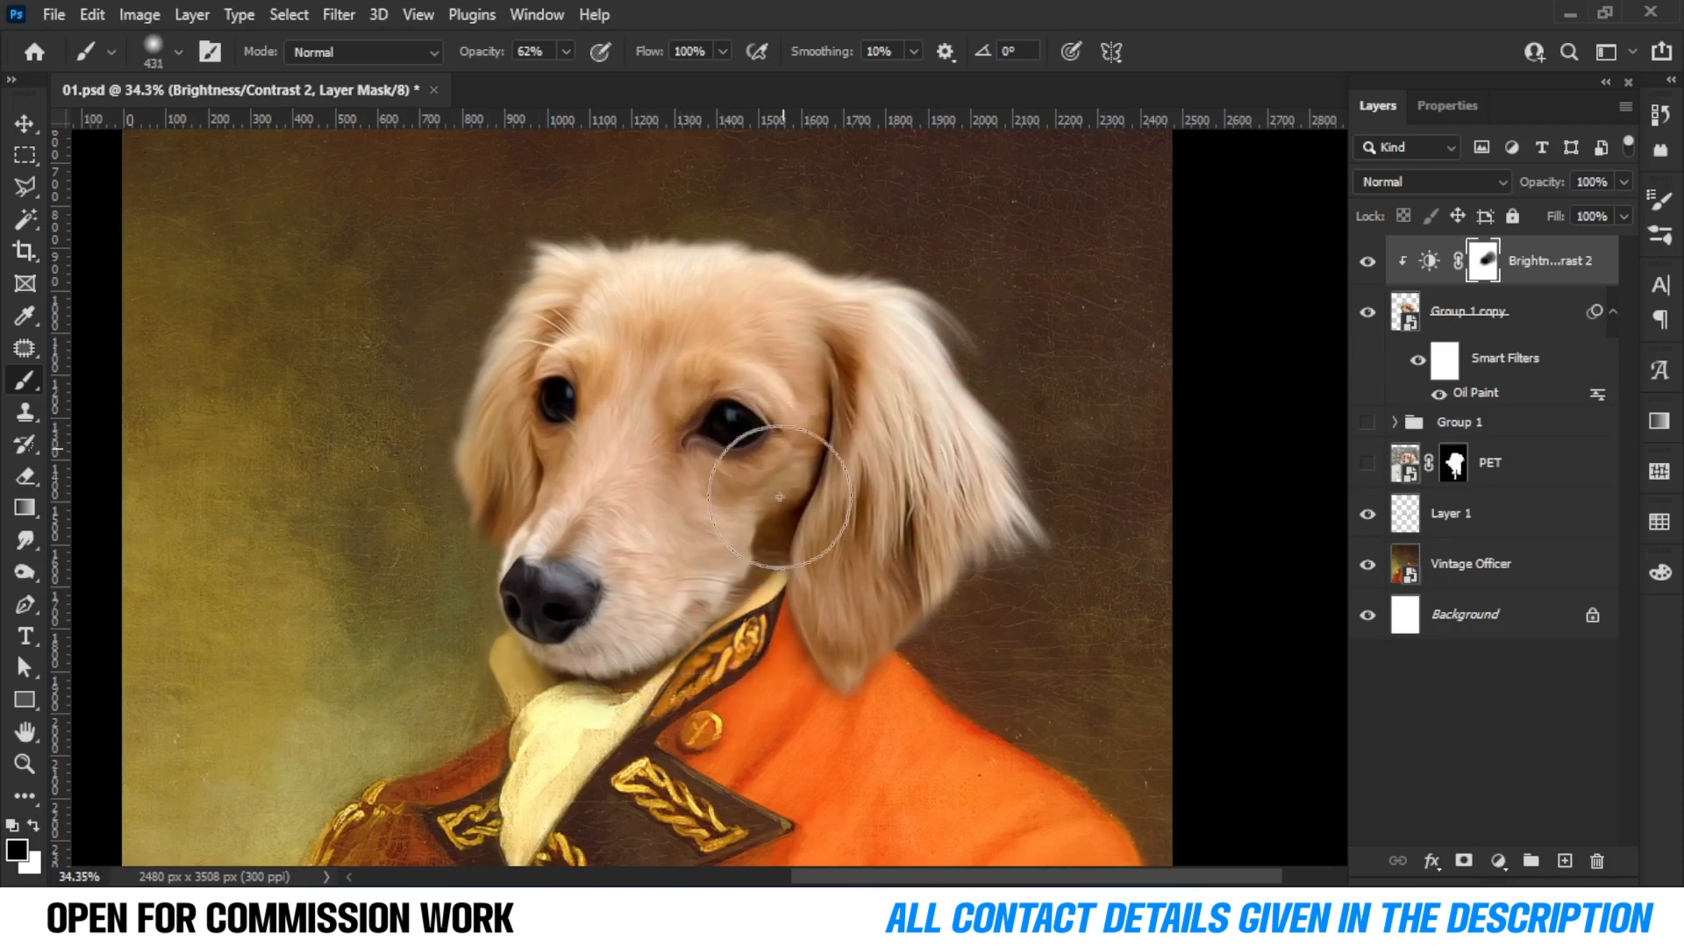
pyautogui.moveTo(814, 334)
pyautogui.mouseDown()
pyautogui.moveTo(985, 376)
pyautogui.moveTo(1015, 421)
pyautogui.moveTo(1007, 383)
pyautogui.moveTo(757, 485)
pyautogui.mouseUp()
# Paint more of the adjustment mask near the forehead, swap to white, and toggle the adjustment to compare.
pyautogui.scroll(-4, 757, 485)
pyautogui.scroll(2, 785, 359)
pyautogui.moveTo(802, 369)
pyautogui.keyDown('alt'); pyautogui.mouseDown()
pyautogui.moveTo(834, 370)
pyautogui.moveTo(746, 300)
pyautogui.moveTo(793, 314)
pyautogui.mouseUp(); pyautogui.keyUp('alt')
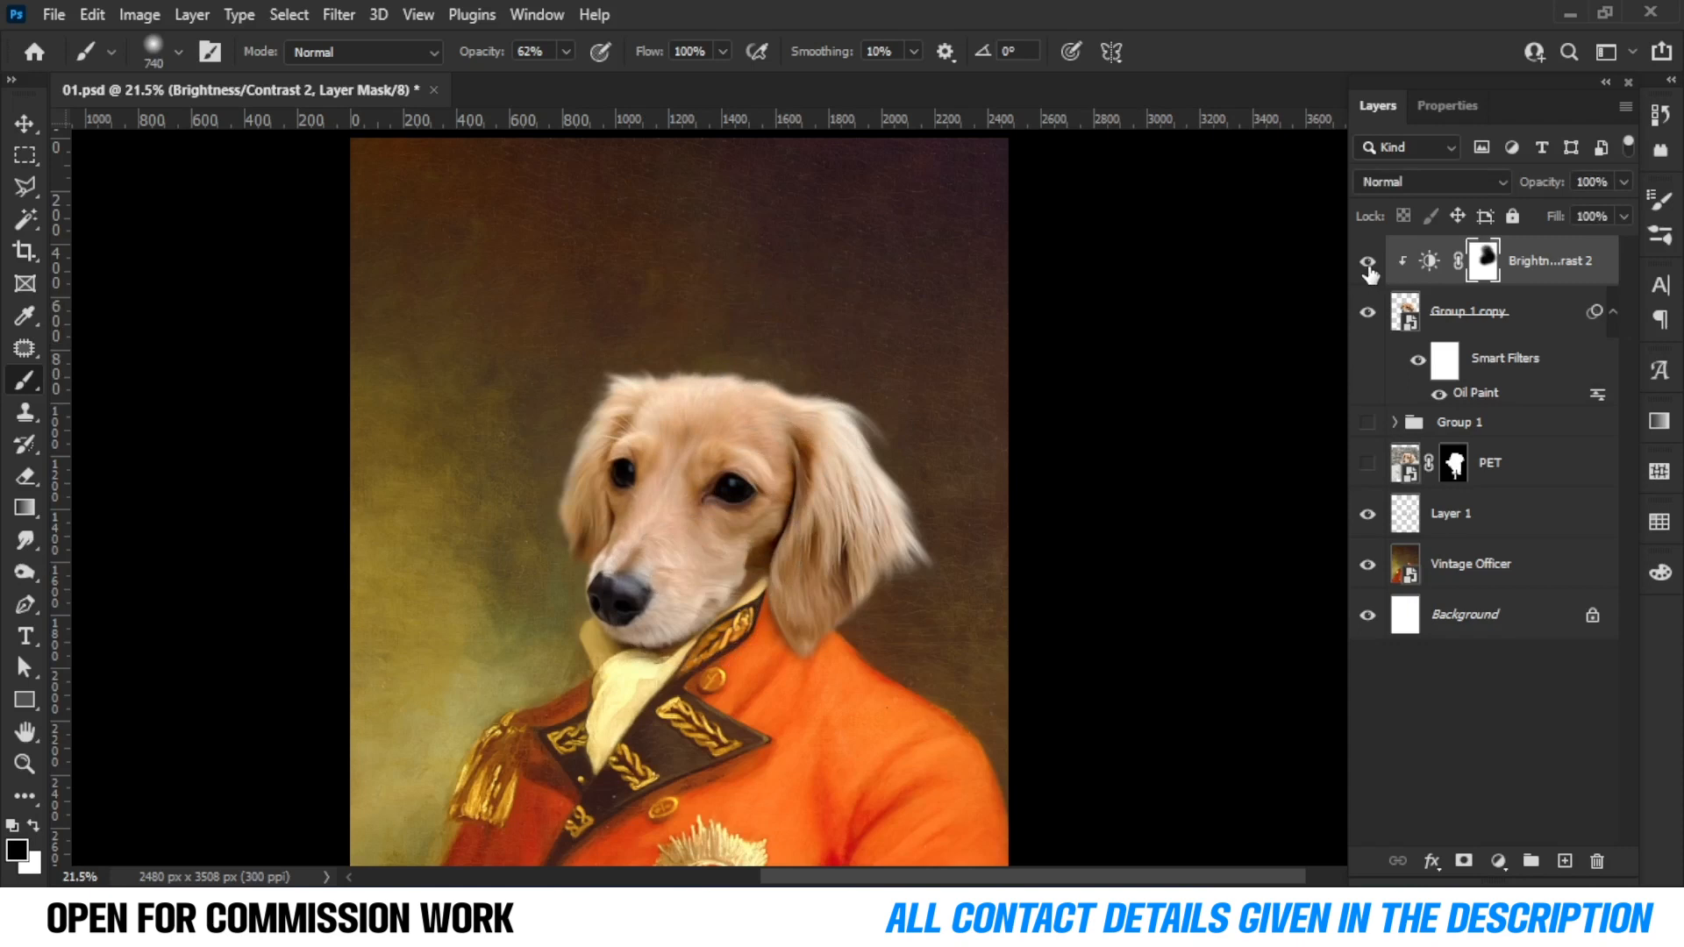
pyautogui.scroll(-3, 834, 375)
pyautogui.scroll(5, 640, 451)
pyautogui.scroll(-1, 401, 298)
pyautogui.press('x')
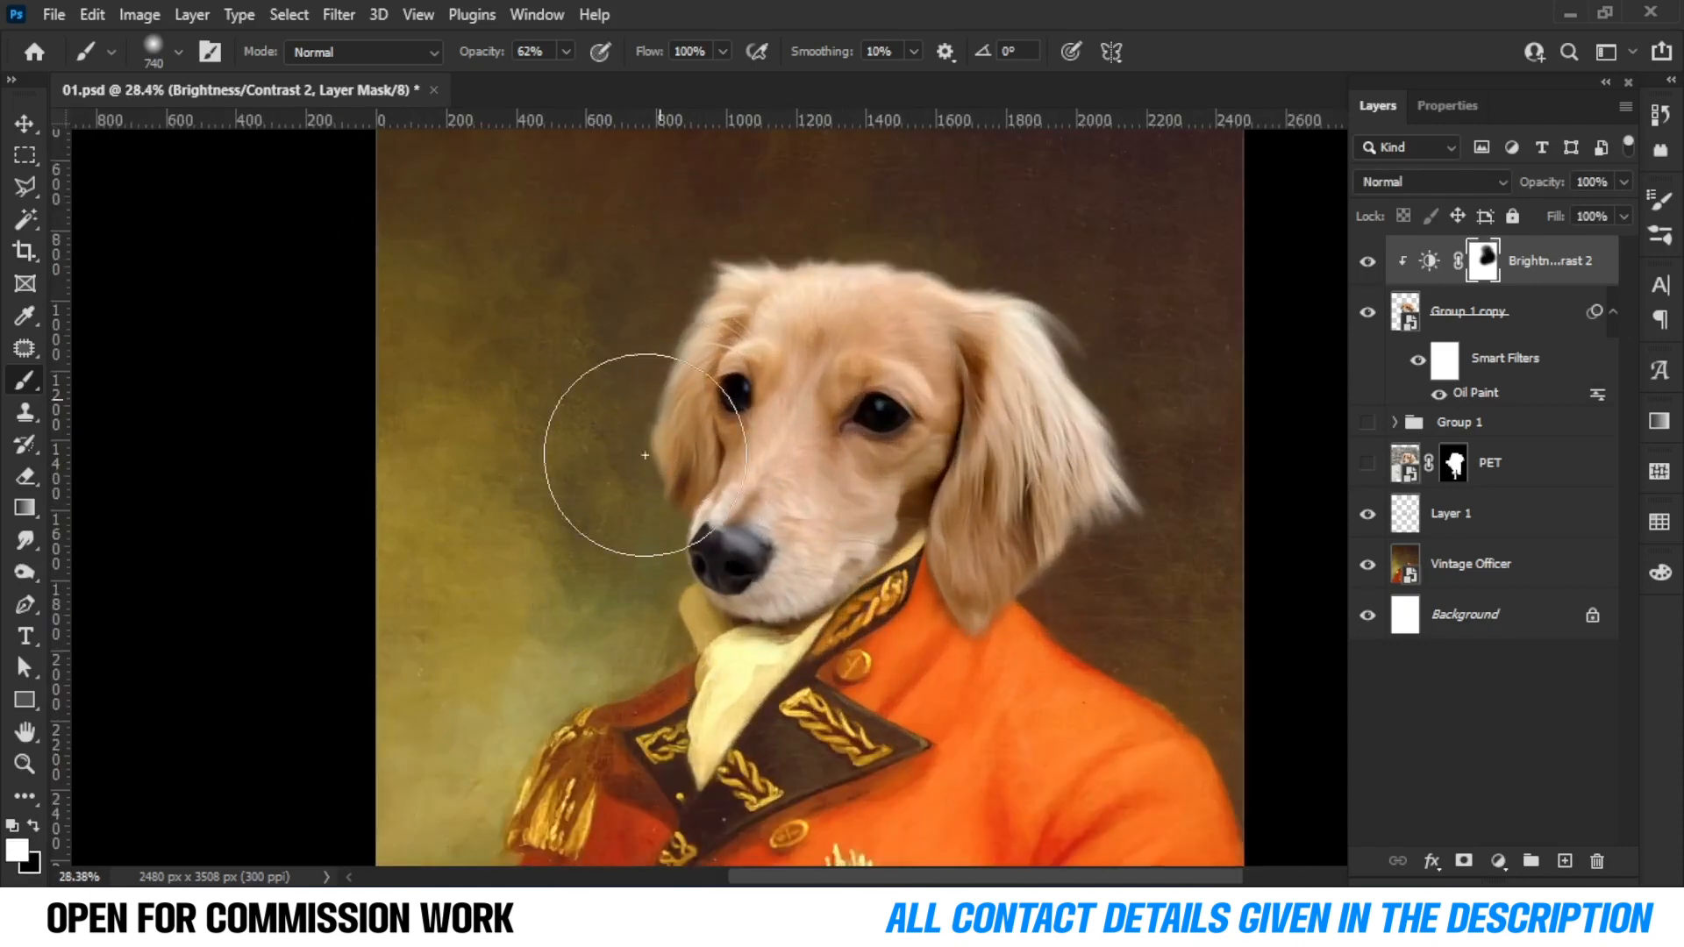
pyautogui.click(1366, 262)
pyautogui.click(1366, 261)
pyautogui.click(1366, 261)
pyautogui.click(1366, 261)
# Paint white on the adjustment mask near the coat's right shoulder and fit the canvas in the window.
pyautogui.scroll(-4, 920, 553)
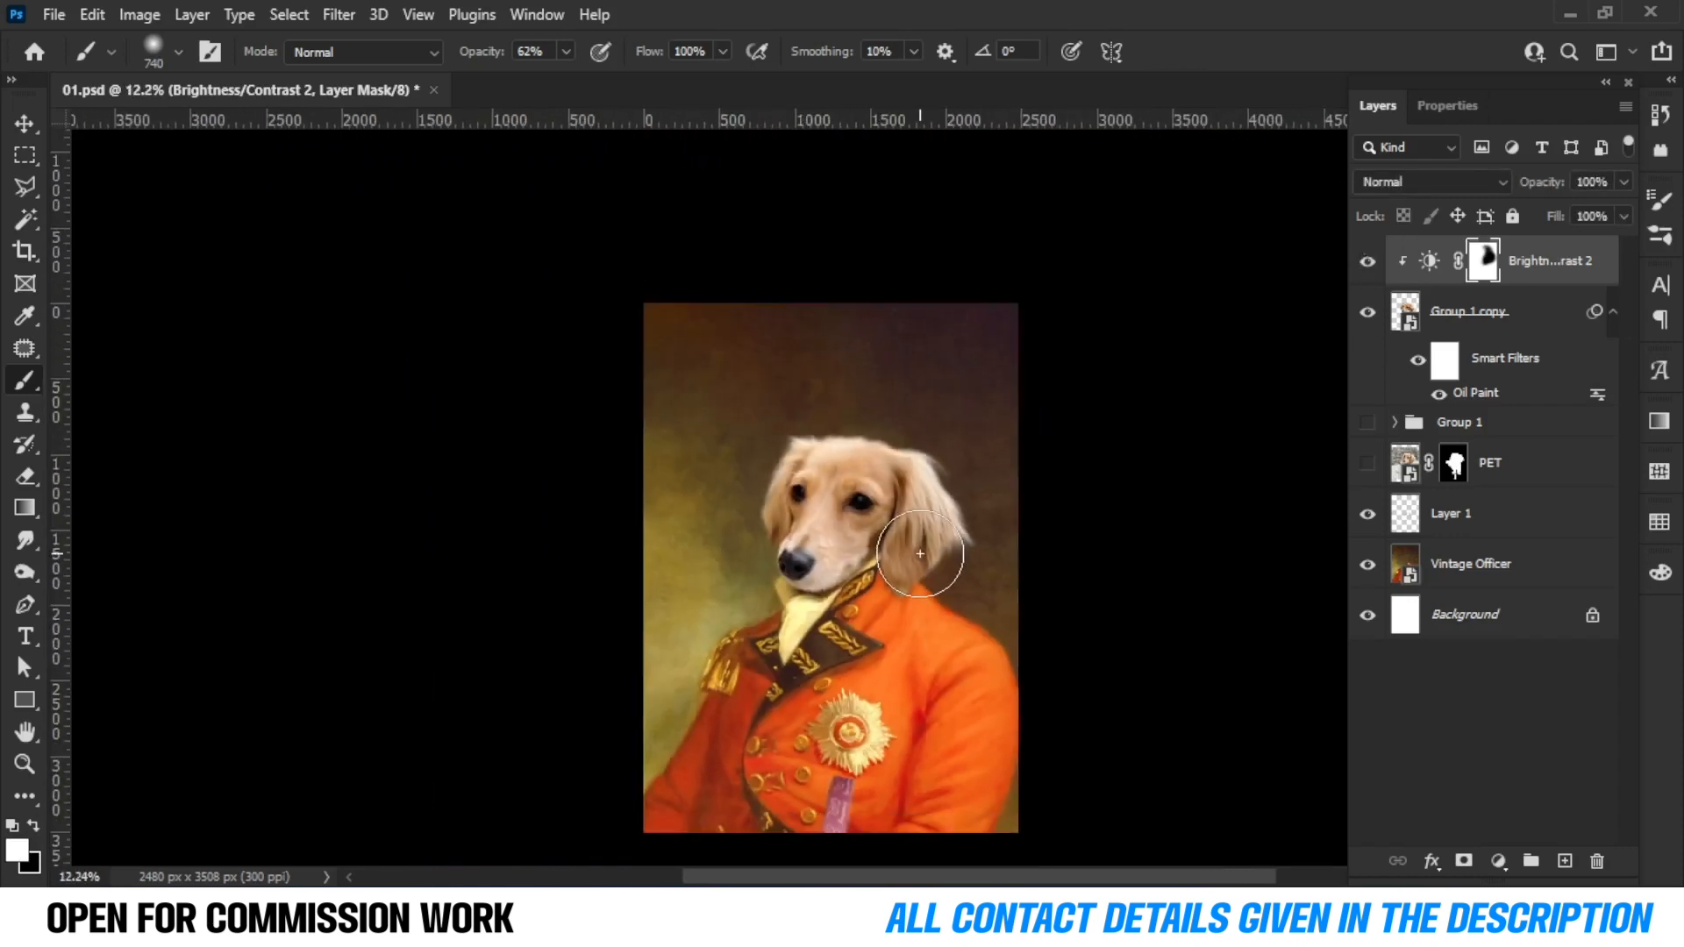
pyautogui.scroll(-2, 920, 553)
pyautogui.moveTo(917, 660); pyautogui.dragTo(811, 675)
pyautogui.scroll(2, 810, 675)
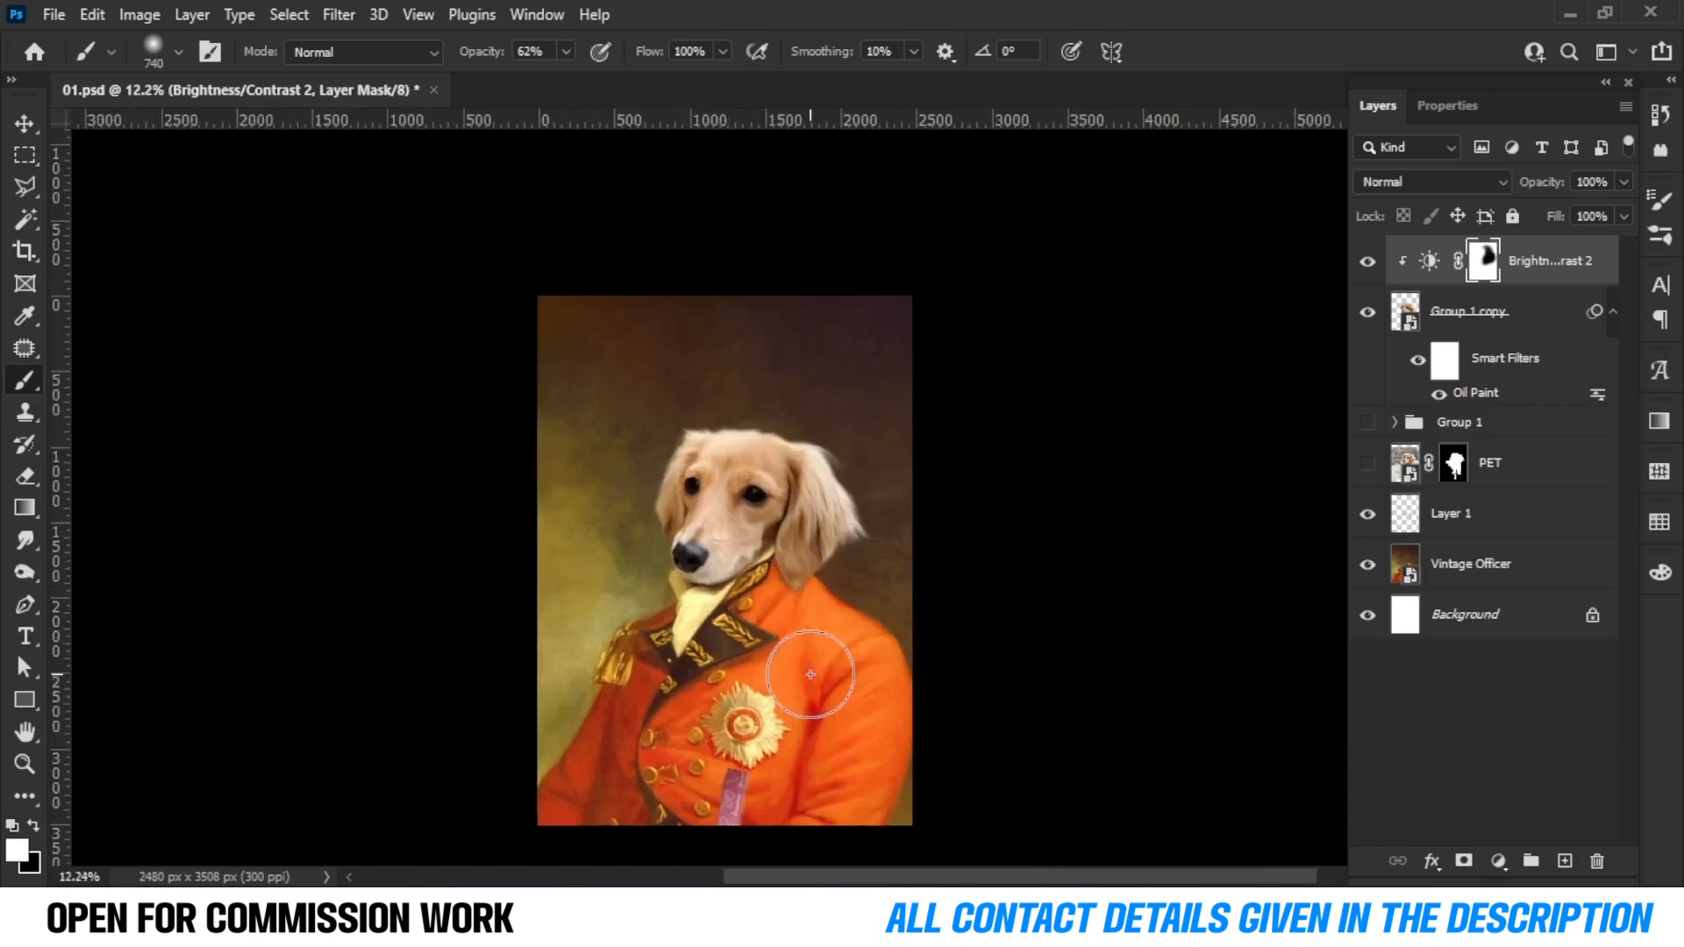
pyautogui.hotkey('ctrl', '0')
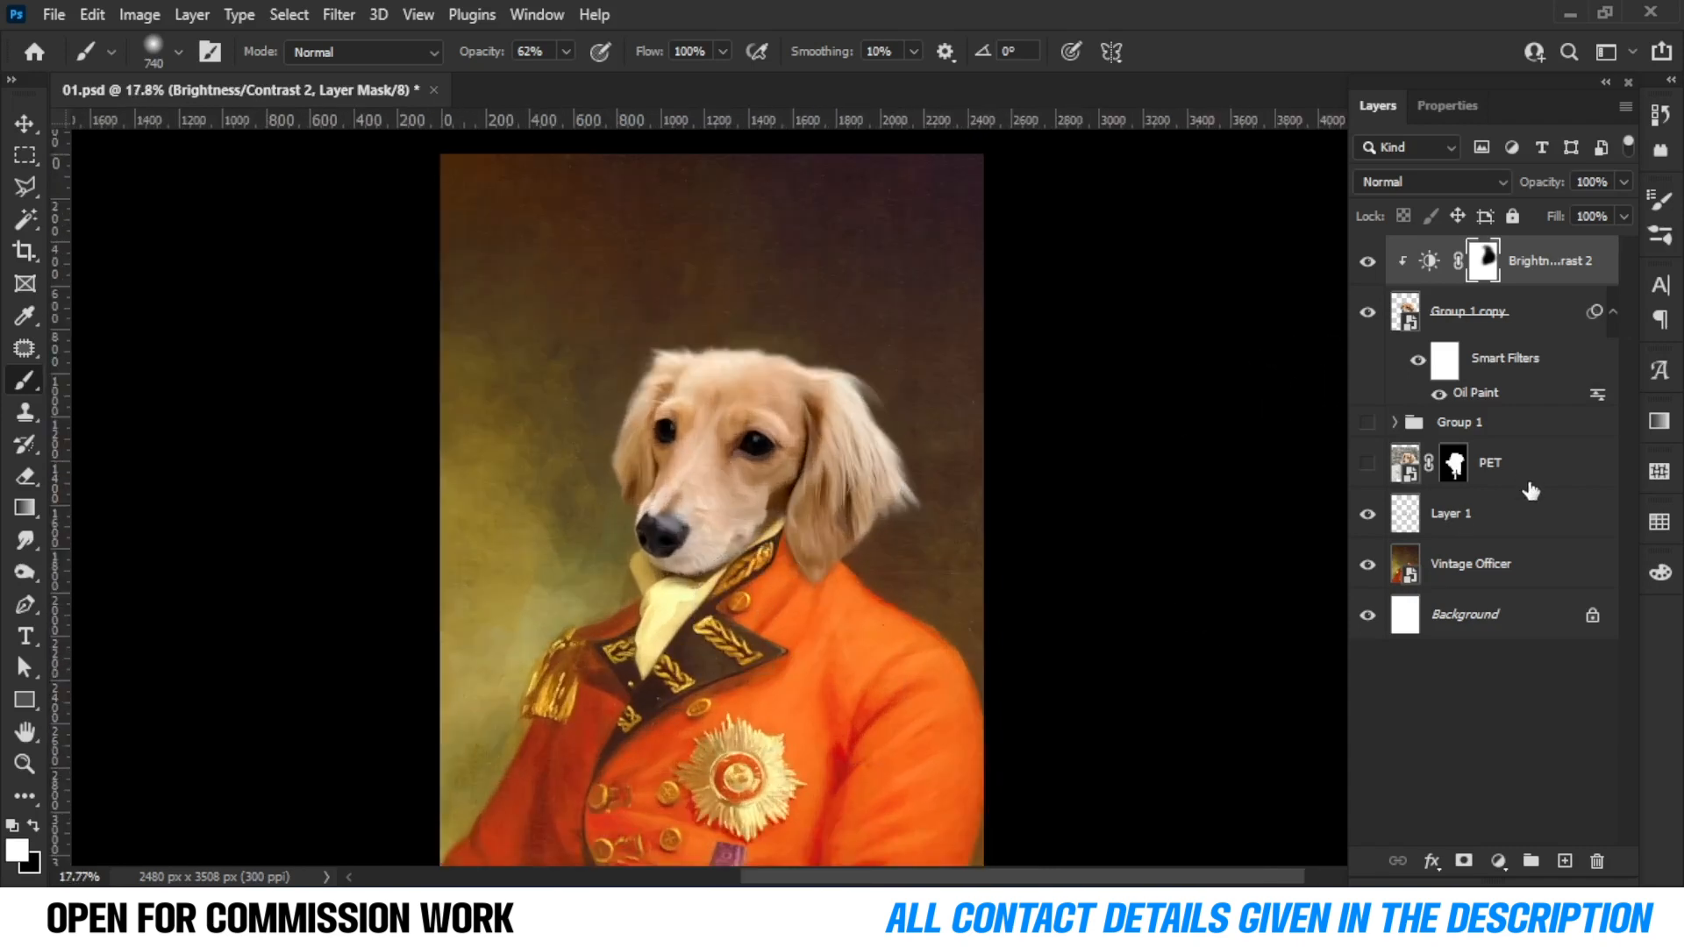
# Group all the layers together, save the document, and duplicate the new group.
pyautogui.click(1549, 570)
pyautogui.hotkey('ctrl', 'alt', 'a')
pyautogui.hotkey('ctrl', 'g')
pyautogui.hotkey('ctrl', 's')
pyautogui.moveTo(1490, 250); pyautogui.dragTo(1564, 860)
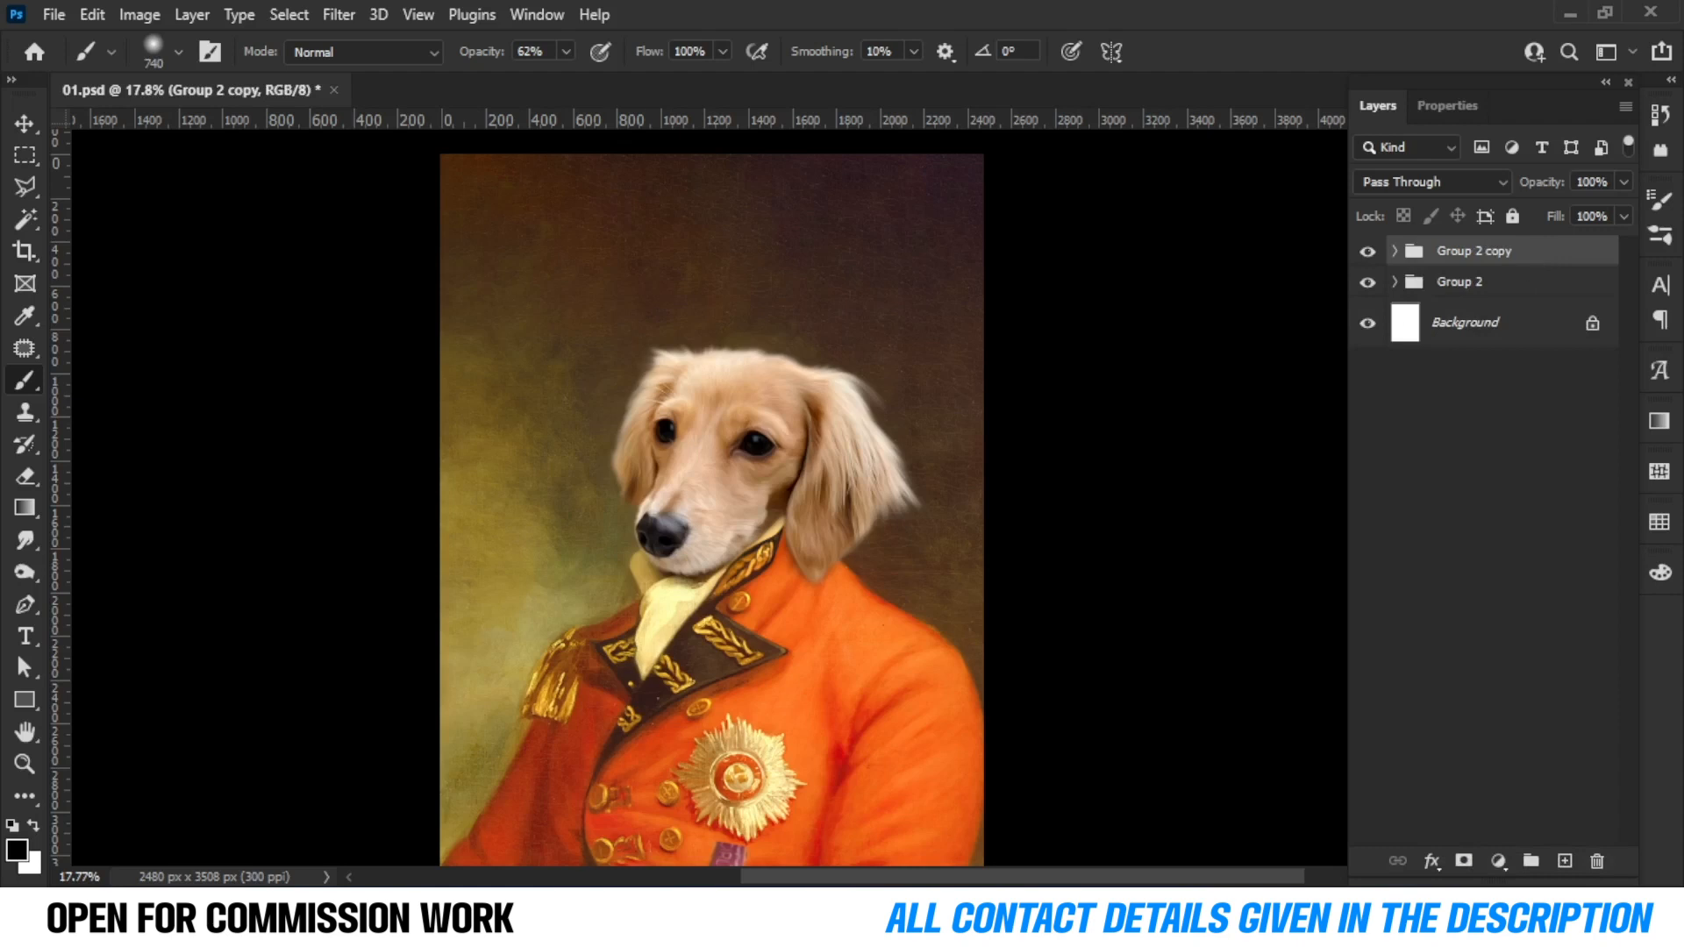
# Browse the set 20 texture folder in File Explorer and select texture (1) - Copy.jpg.
pyautogui.click(514, 776)
pyautogui.scroll(-5, 526, 745)
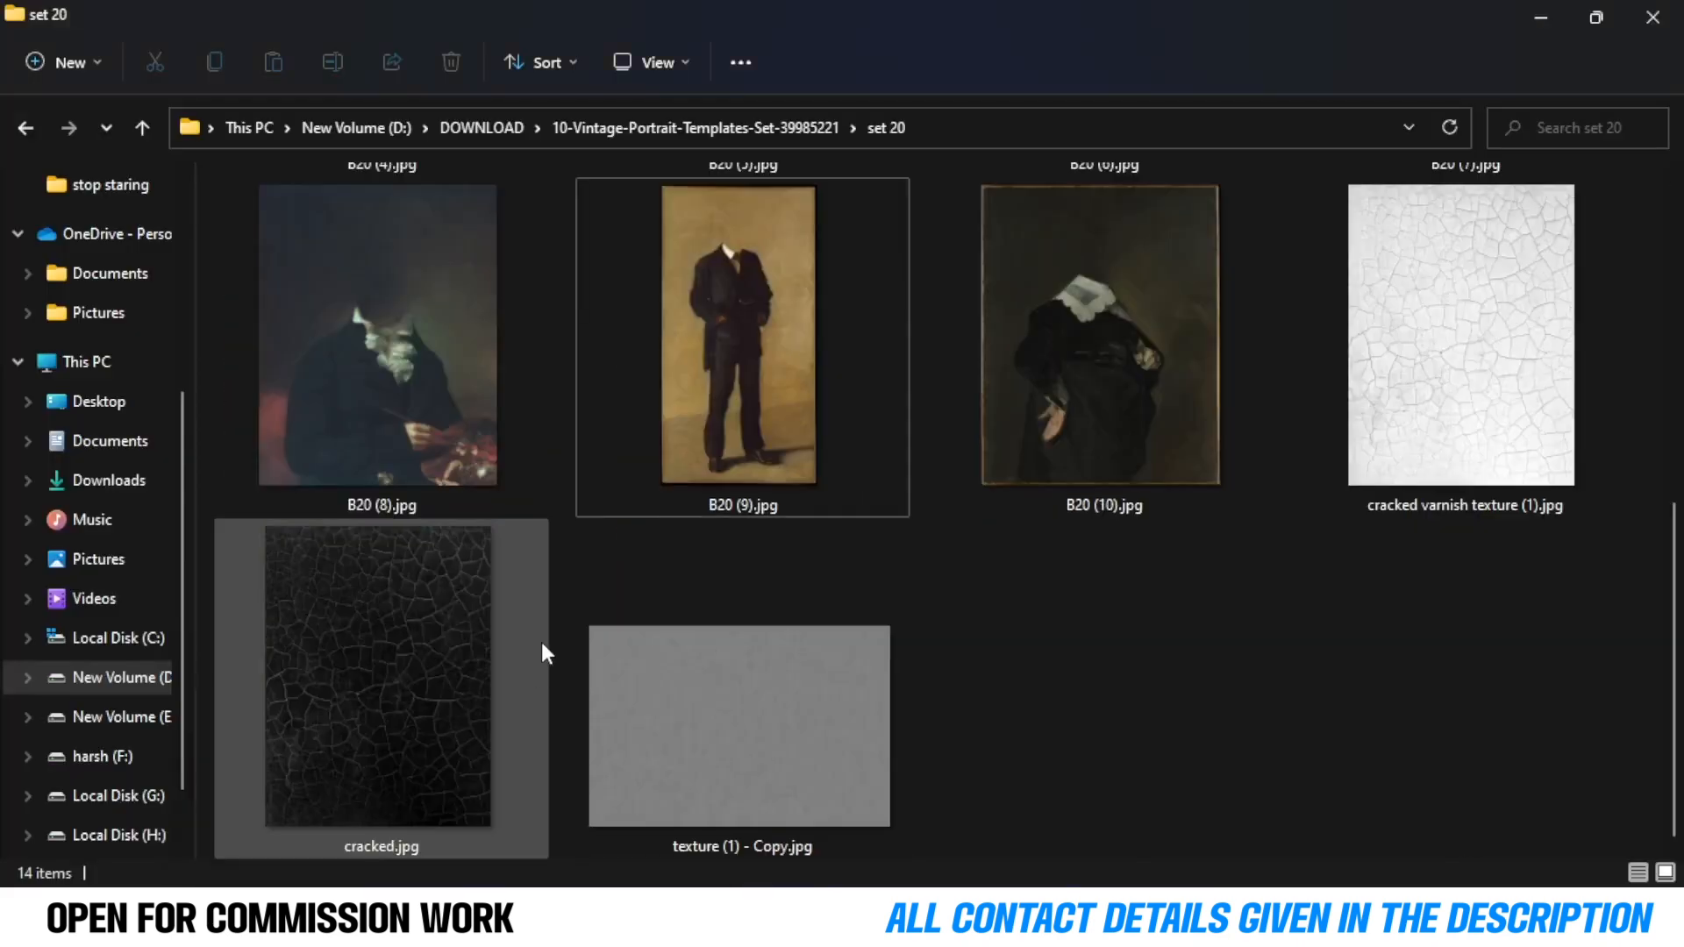
pyautogui.click(802, 735)
pyautogui.click(414, 708)
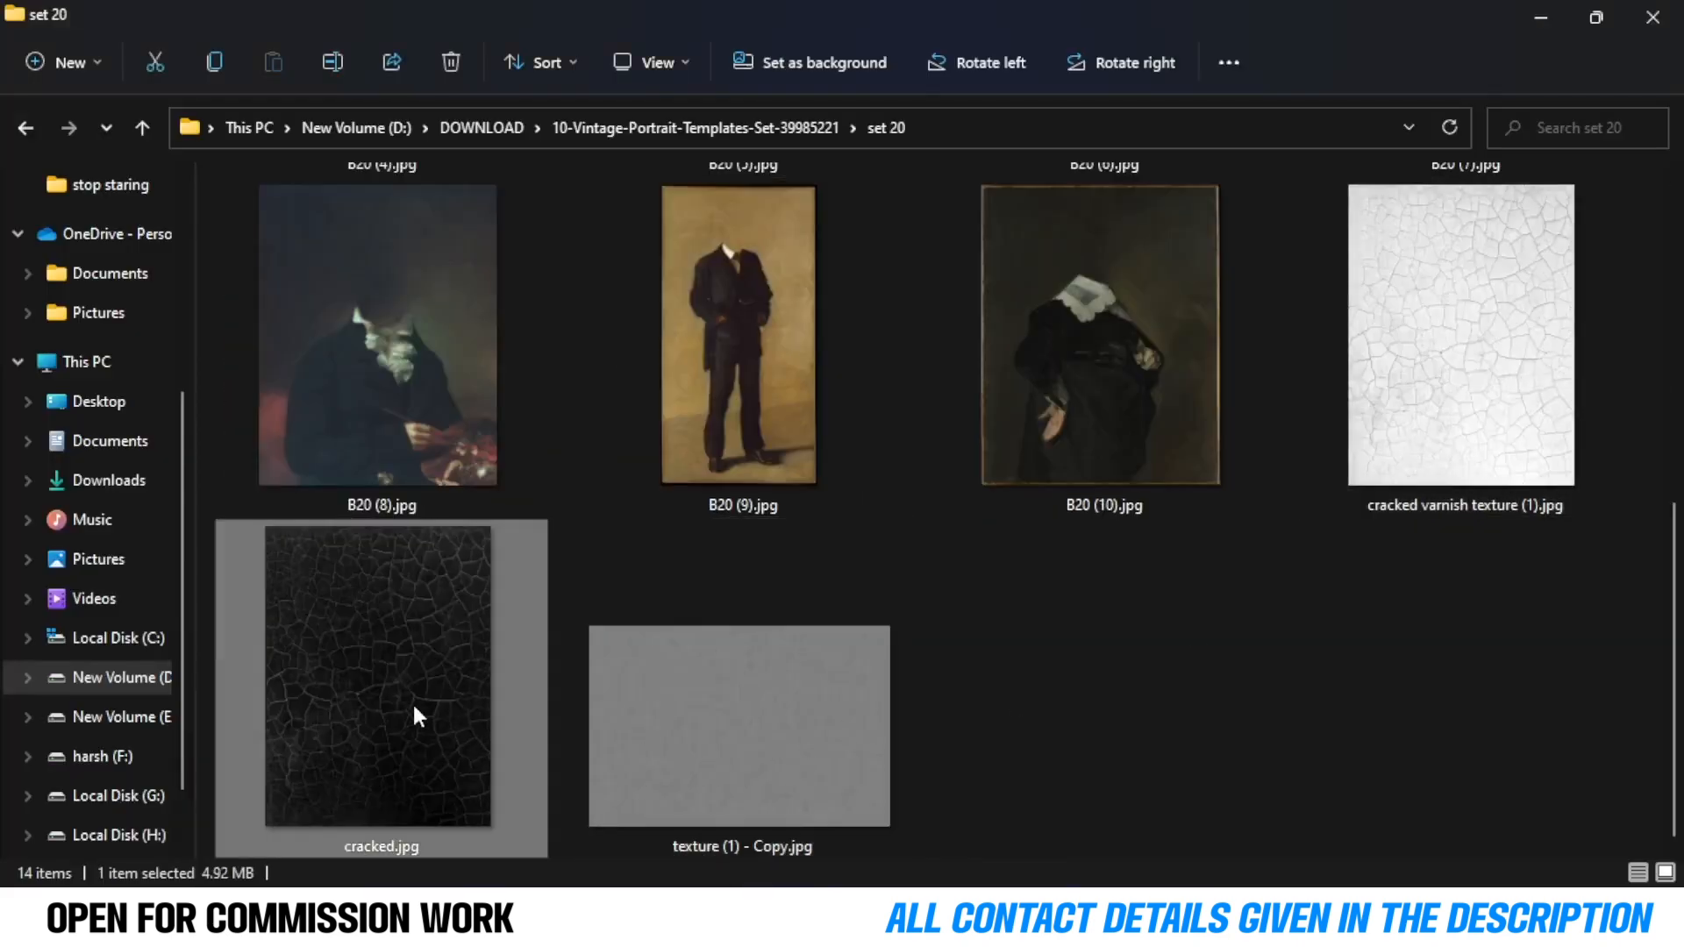
pyautogui.click(806, 761)
pyautogui.scroll(5, 398, 347)
pyautogui.scroll(-5, 777, 644)
pyautogui.click(528, 723)
pyautogui.click(693, 715)
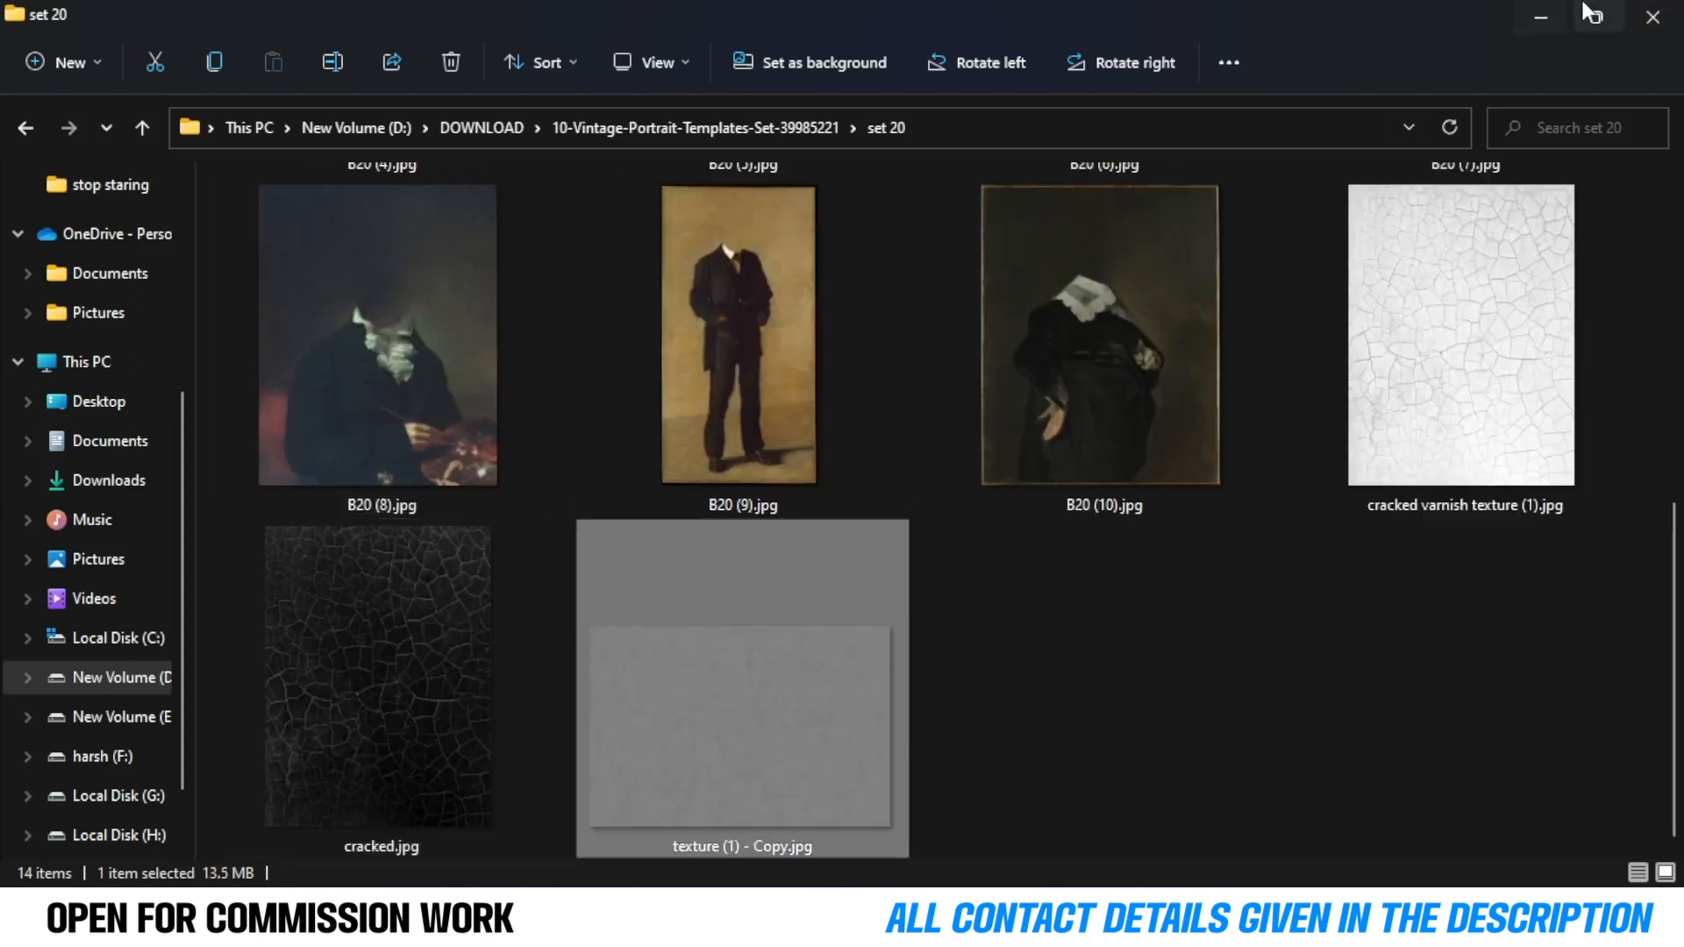
pyautogui.click(1594, 16)
# Place texture (1) - Copy.jpg over the portrait, stretch it to cover the canvas, and set its blend mode to Overlay.
pyautogui.scroll(-10, 1266, 430)
pyautogui.moveTo(1245, 746); pyautogui.dragTo(675, 563)
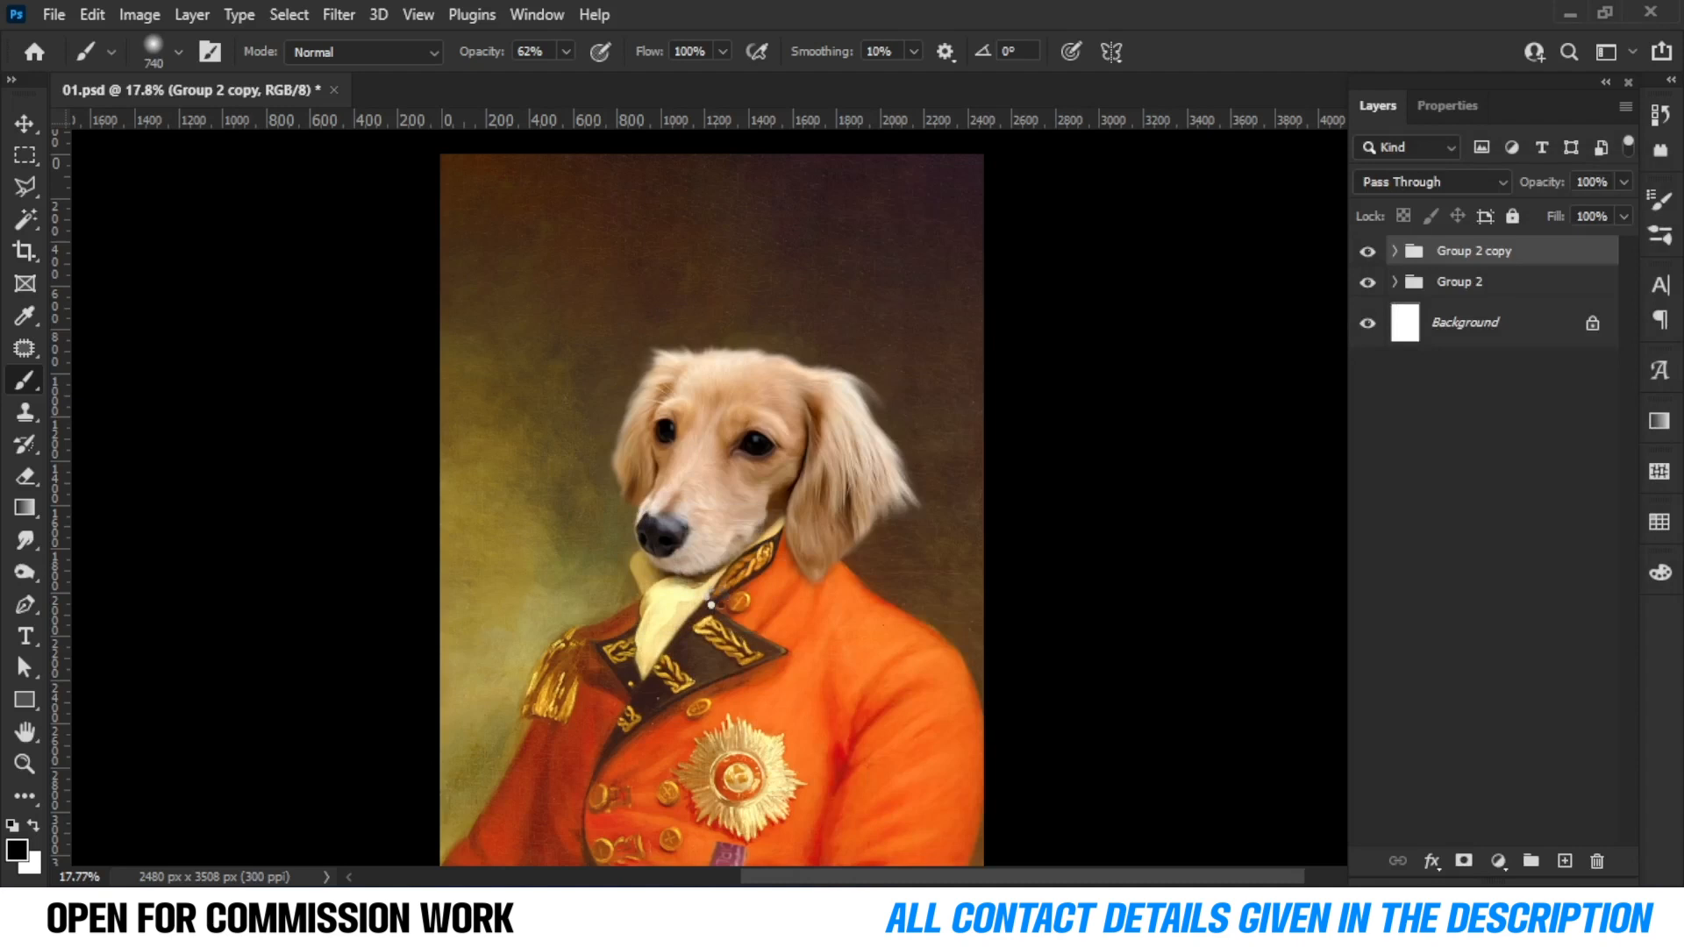
pyautogui.moveTo(1039, 489); pyautogui.dragTo(749, 858)
pyautogui.scroll(-4, 740, 645)
pyautogui.moveTo(849, 388); pyautogui.dragTo(909, 389)
pyautogui.moveTo(594, 386); pyautogui.dragTo(525, 386)
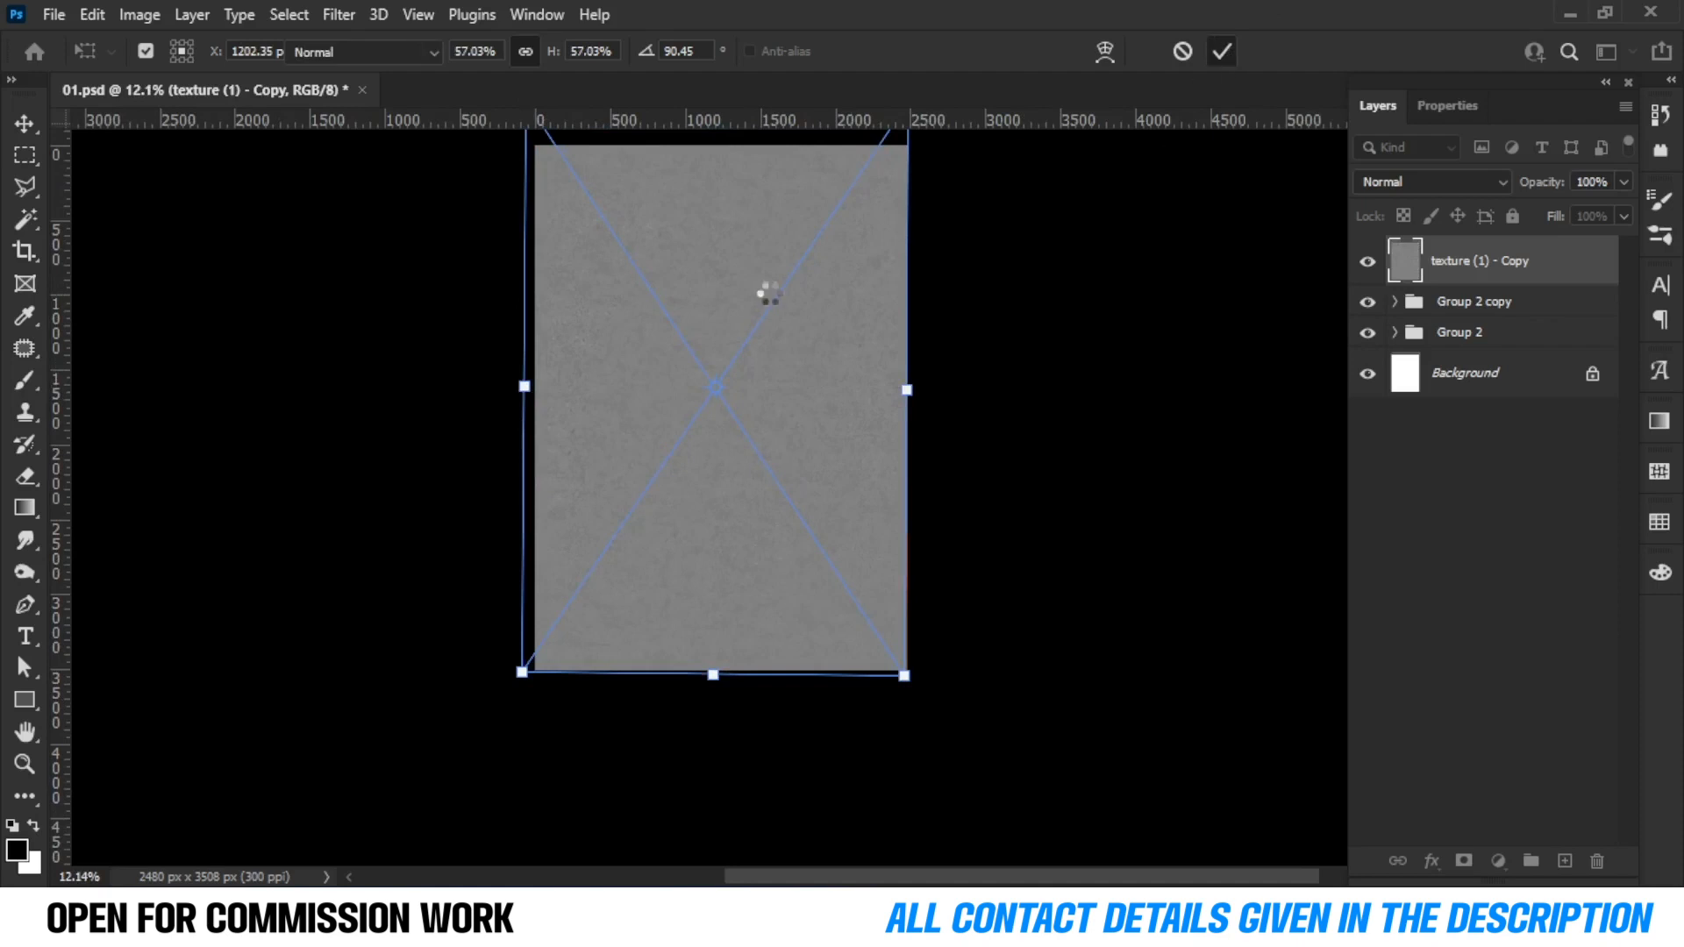
pyautogui.press('b')
pyautogui.hotkey('ctrl', '0')
pyautogui.click(1429, 181)
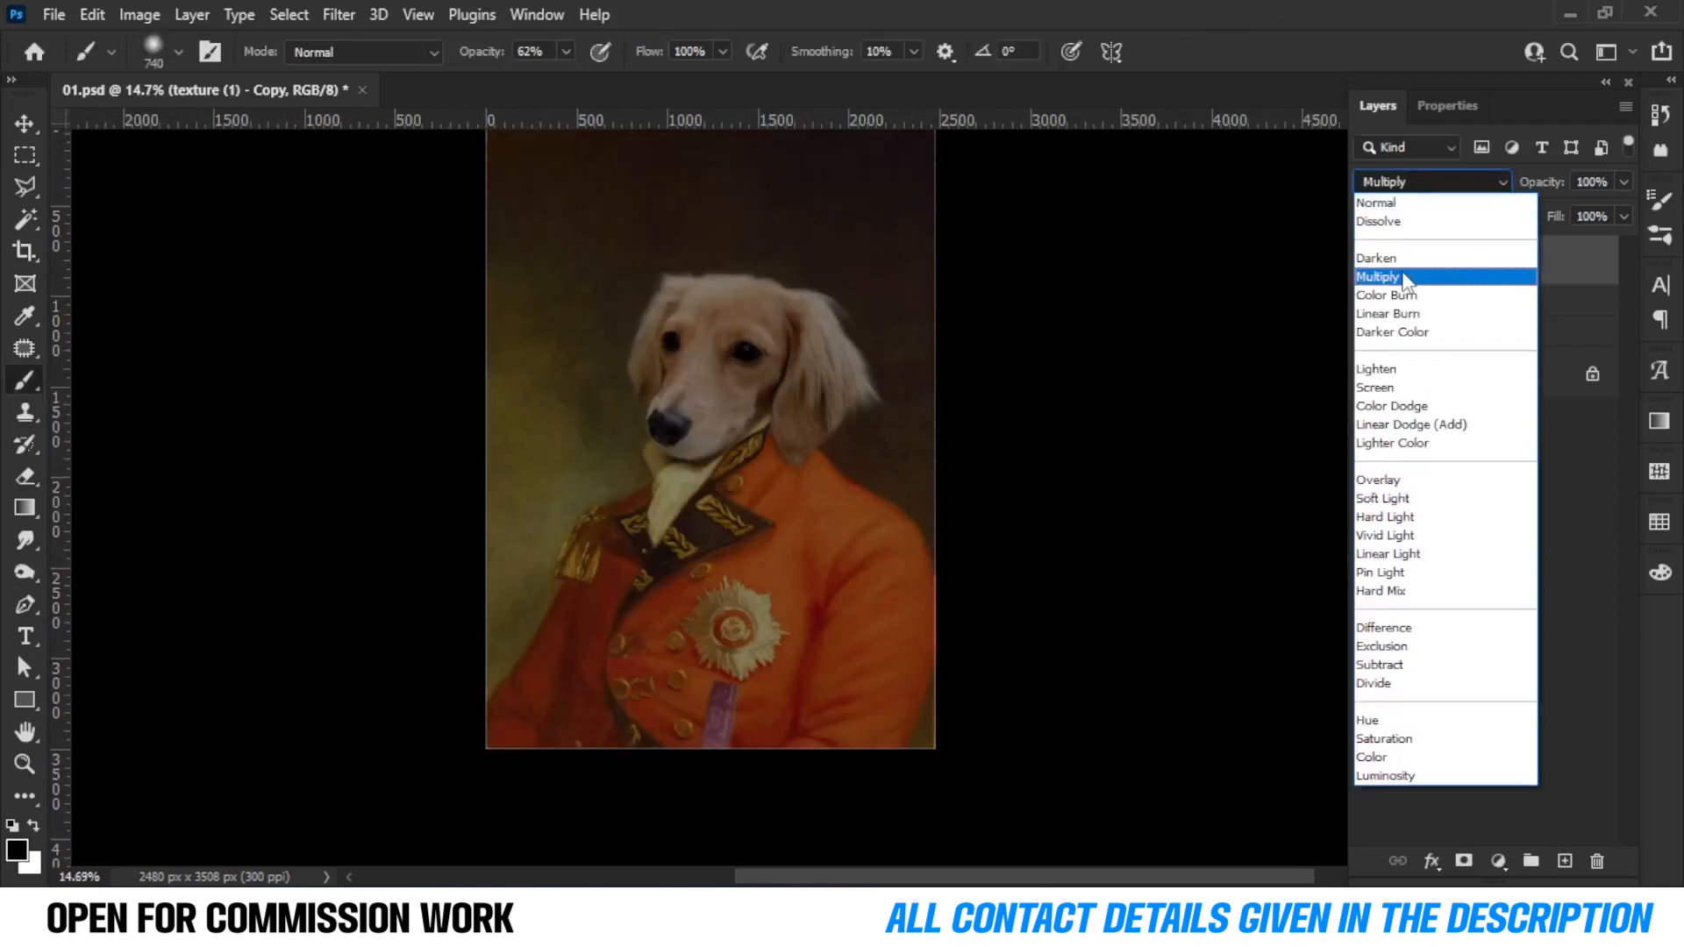
pyautogui.click(1401, 481)
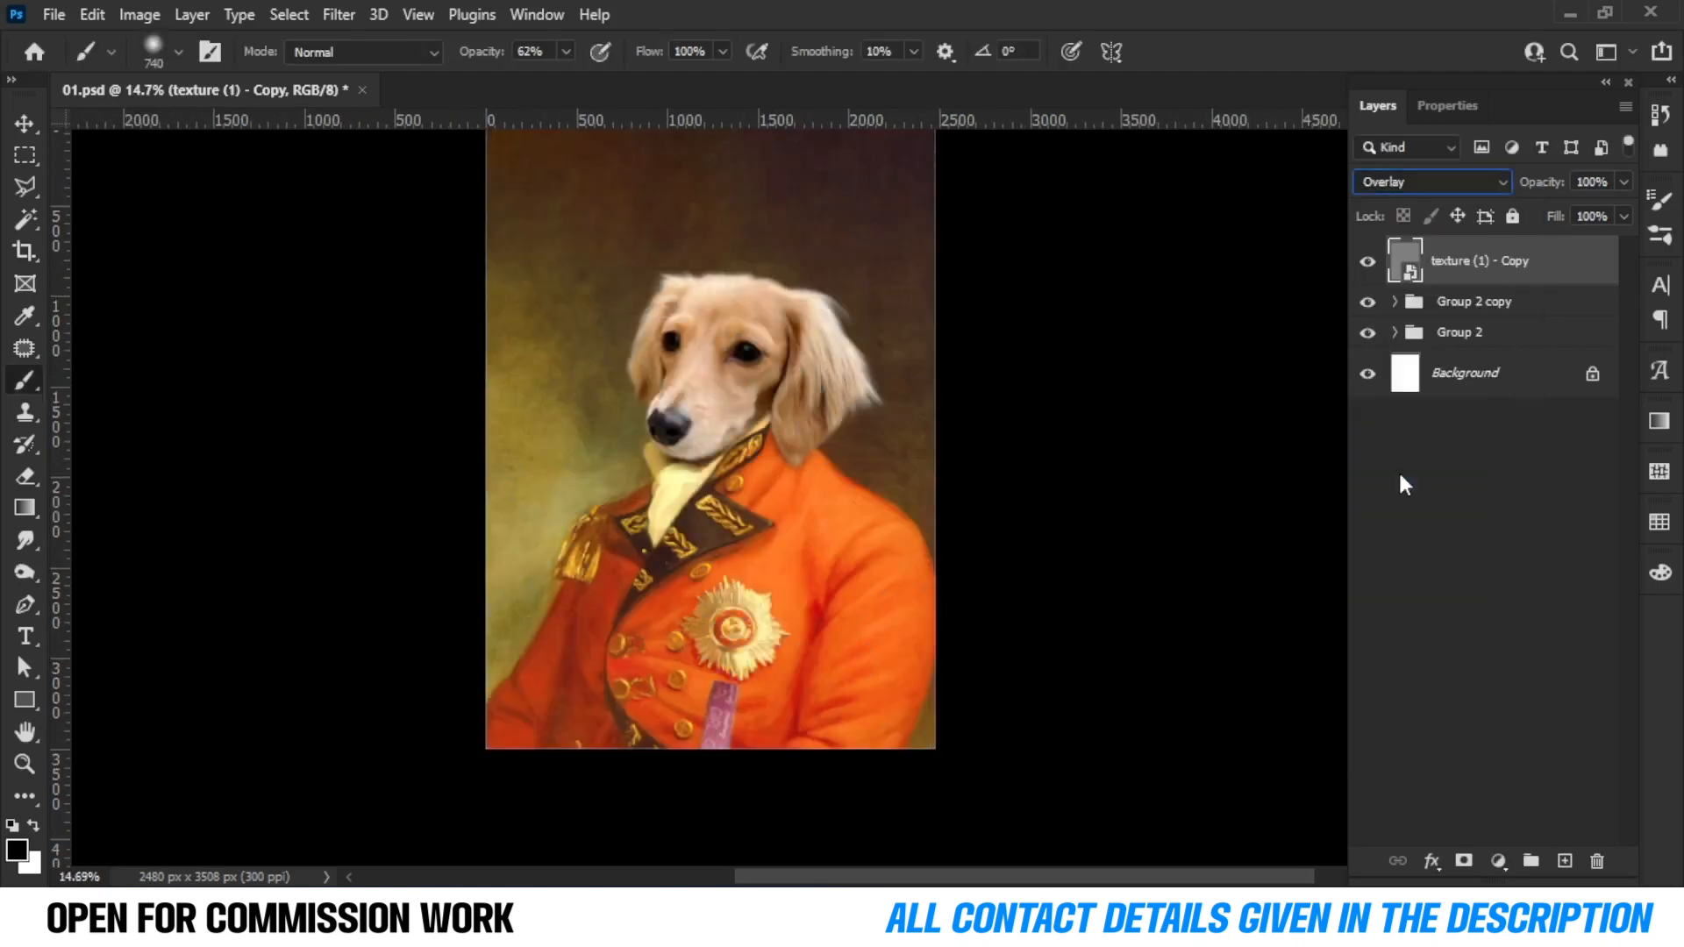
# Zoom in to examine the texture's effect on the dog's face, toggling the texture layer on and off.
pyautogui.click(1045, 317)
pyautogui.click(958, 377)
pyautogui.click(14, 127)
pyautogui.scroll(8, 632, 462)
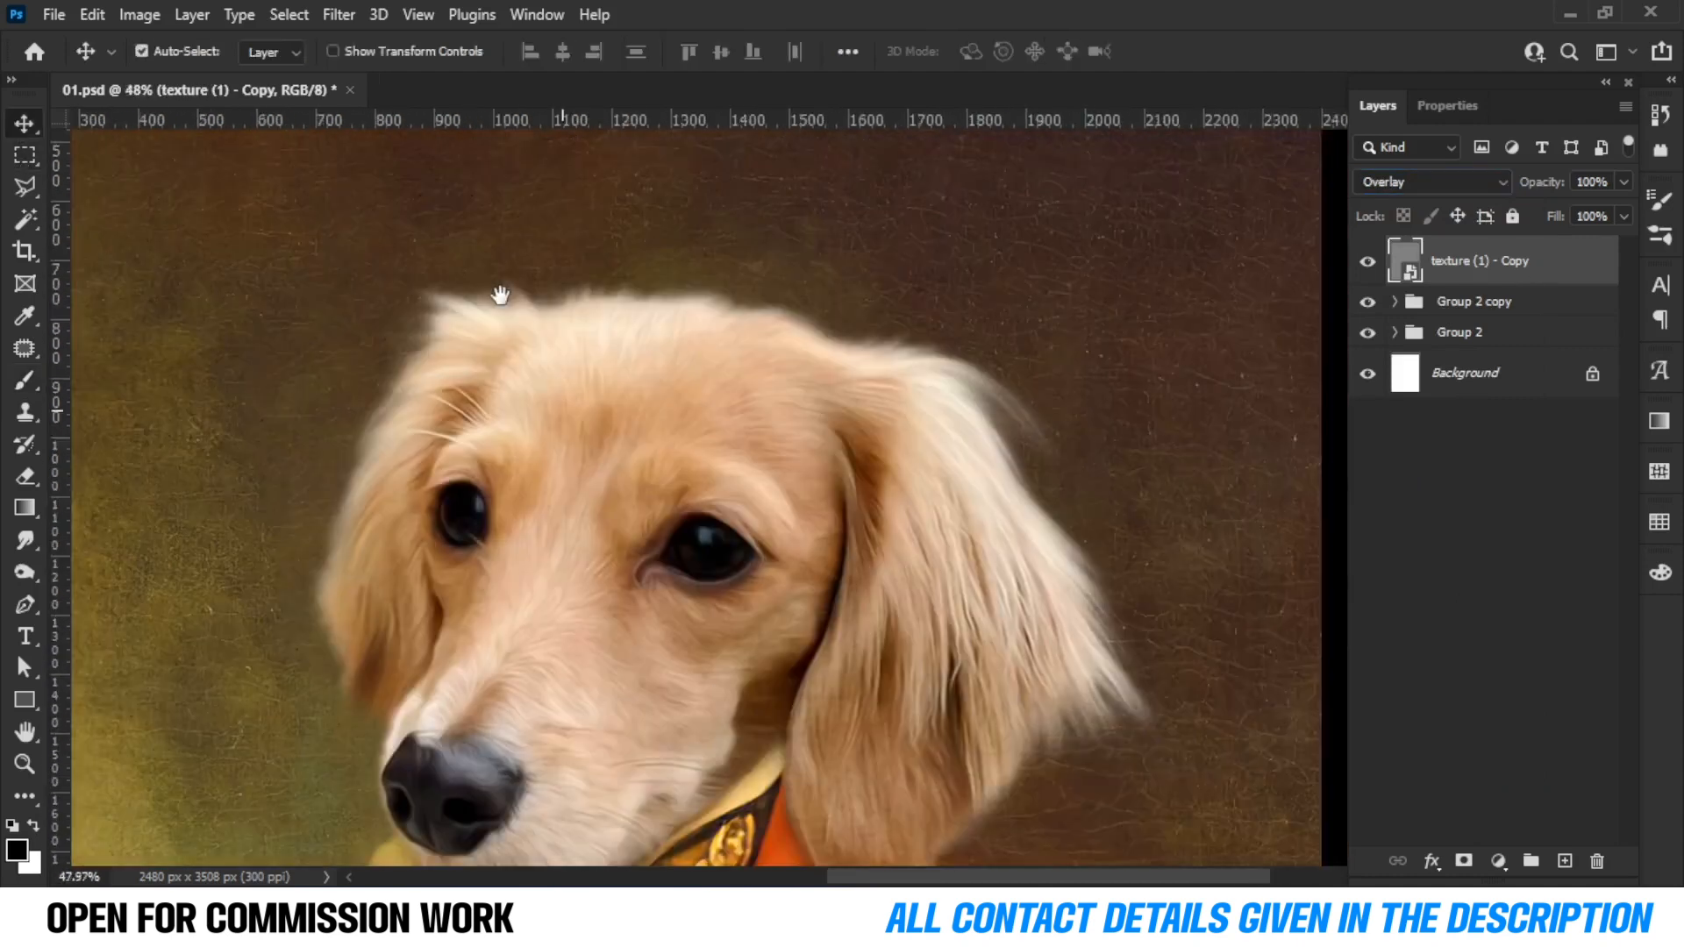
pyautogui.scroll(4, 964, 478)
pyautogui.scroll(-5, 964, 478)
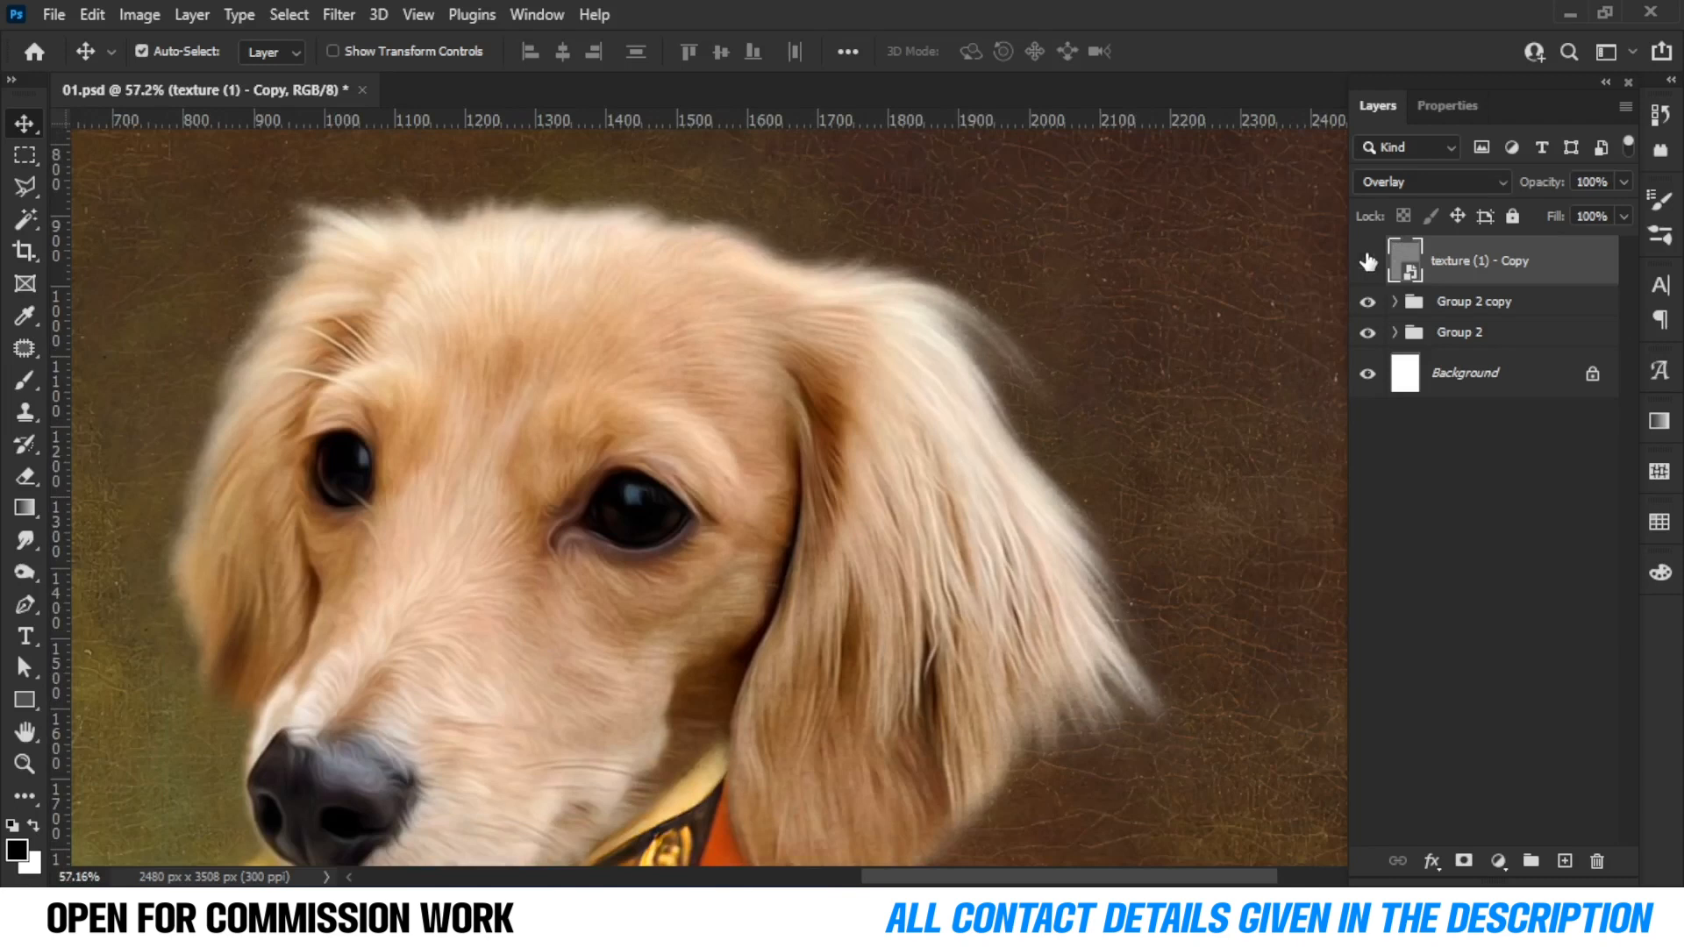
pyautogui.scroll(4, 735, 505)
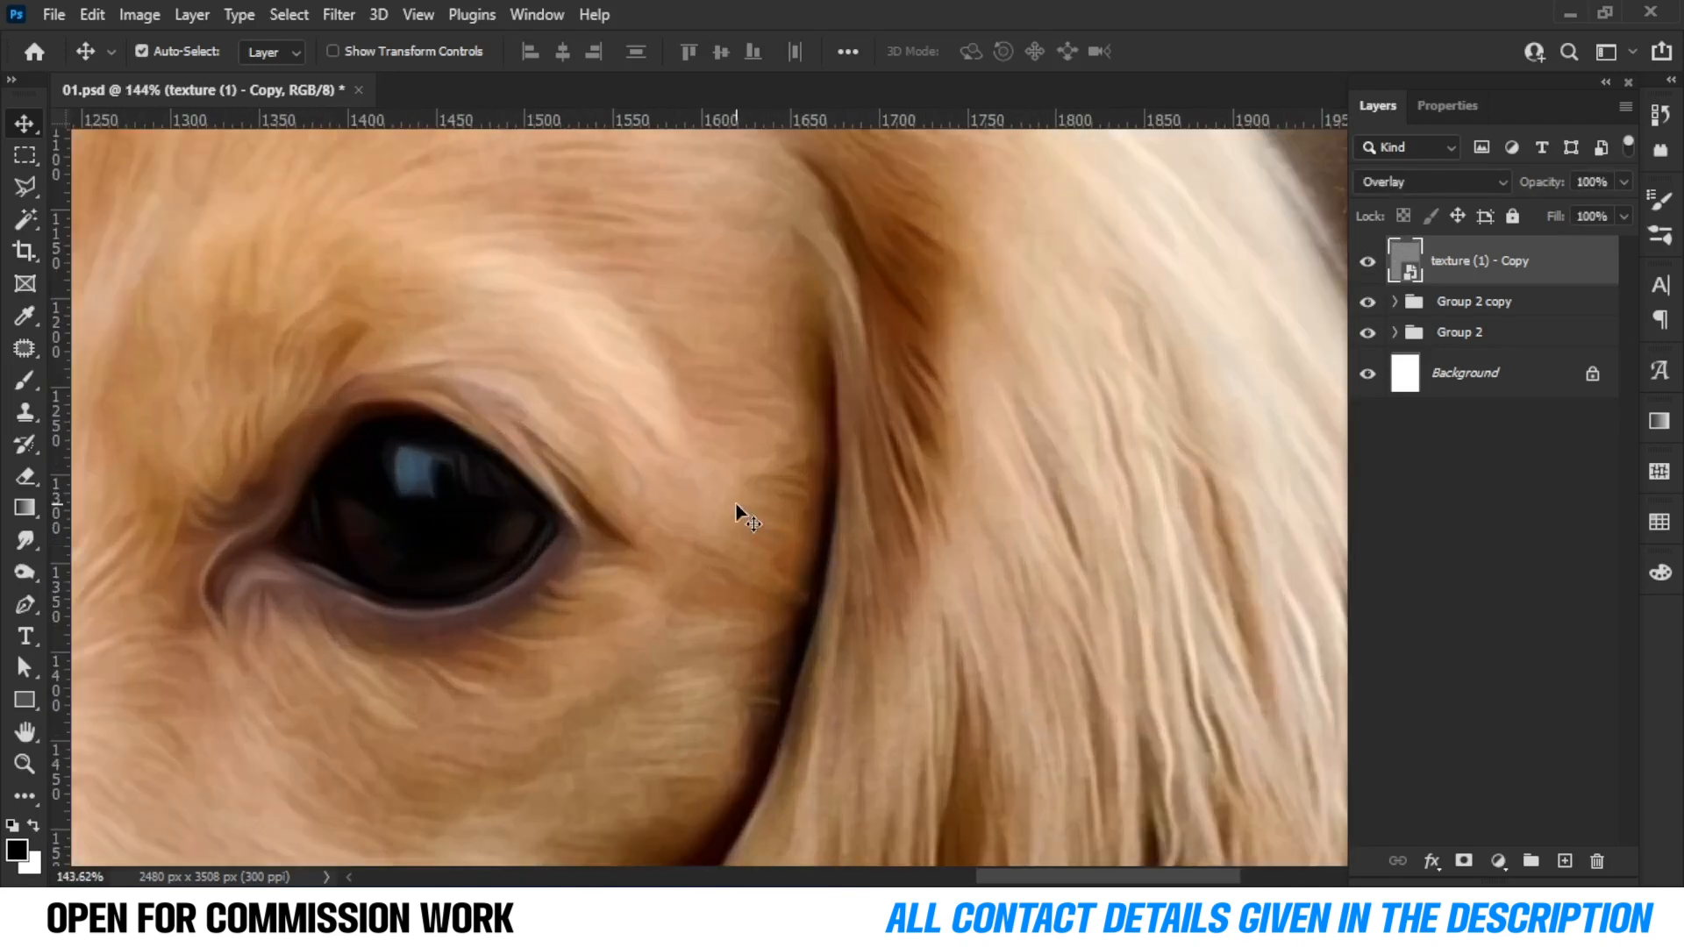
pyautogui.click(1366, 264)
pyautogui.scroll(-10, 632, 444)
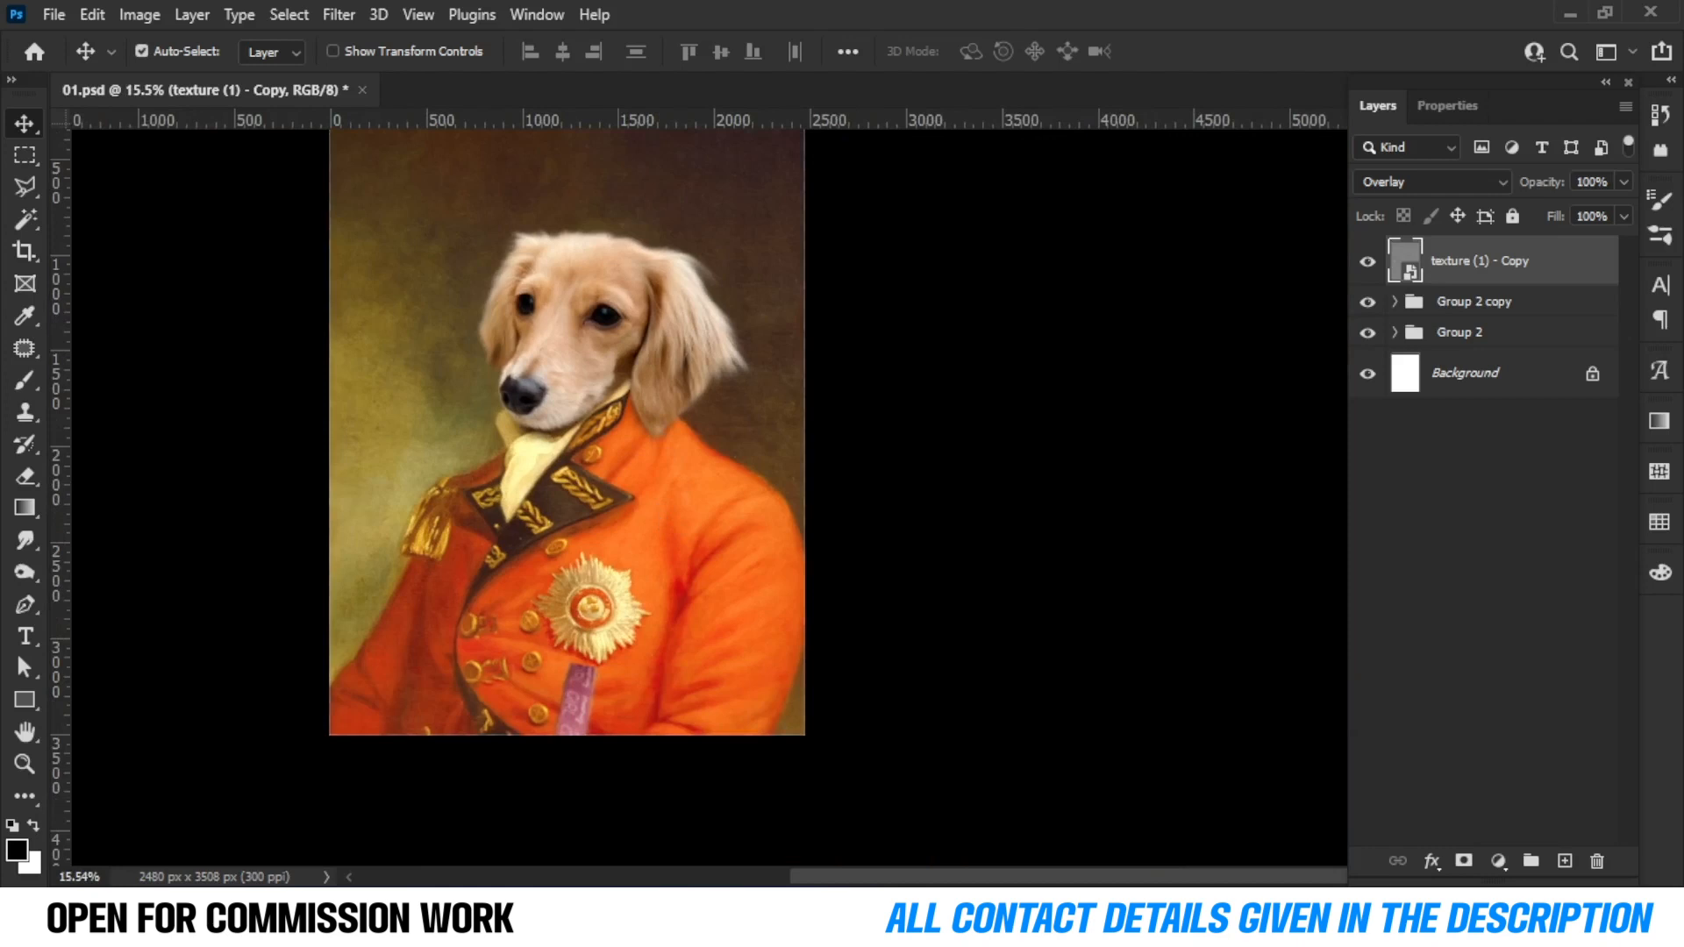
# Place cracked.jpg over the portrait, enlarge it to about 109%, and set its blend mode to Screen.
pyautogui.moveTo(483, 930)
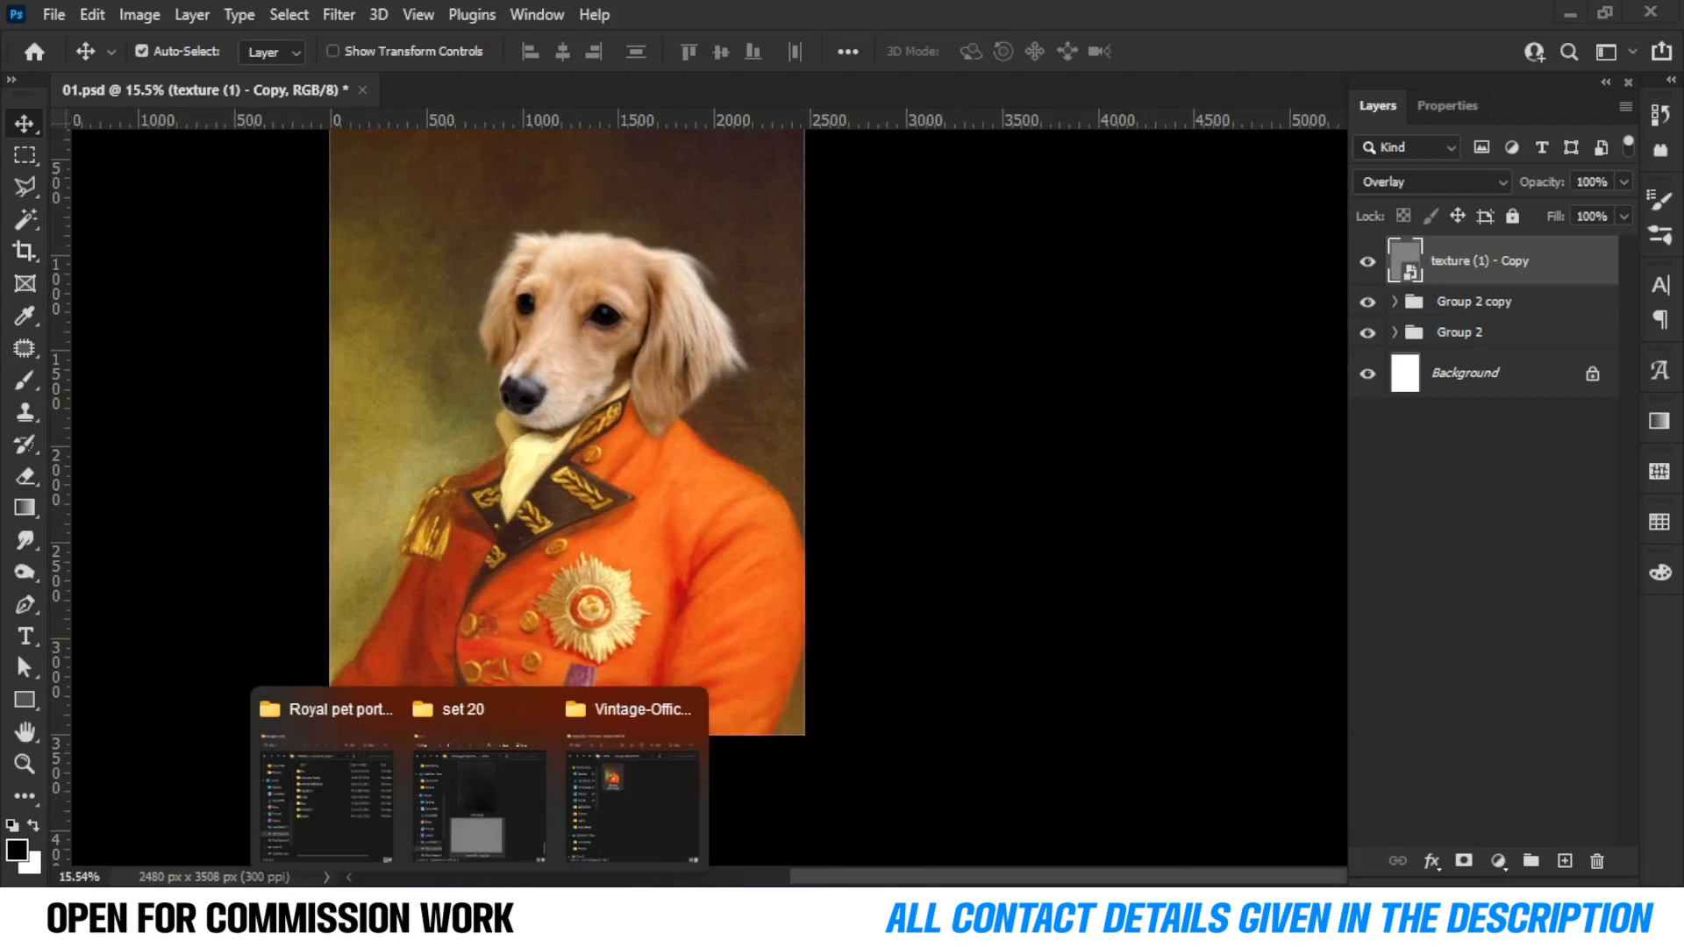
pyautogui.click(481, 771)
pyautogui.moveTo(1228, 482); pyautogui.dragTo(517, 526)
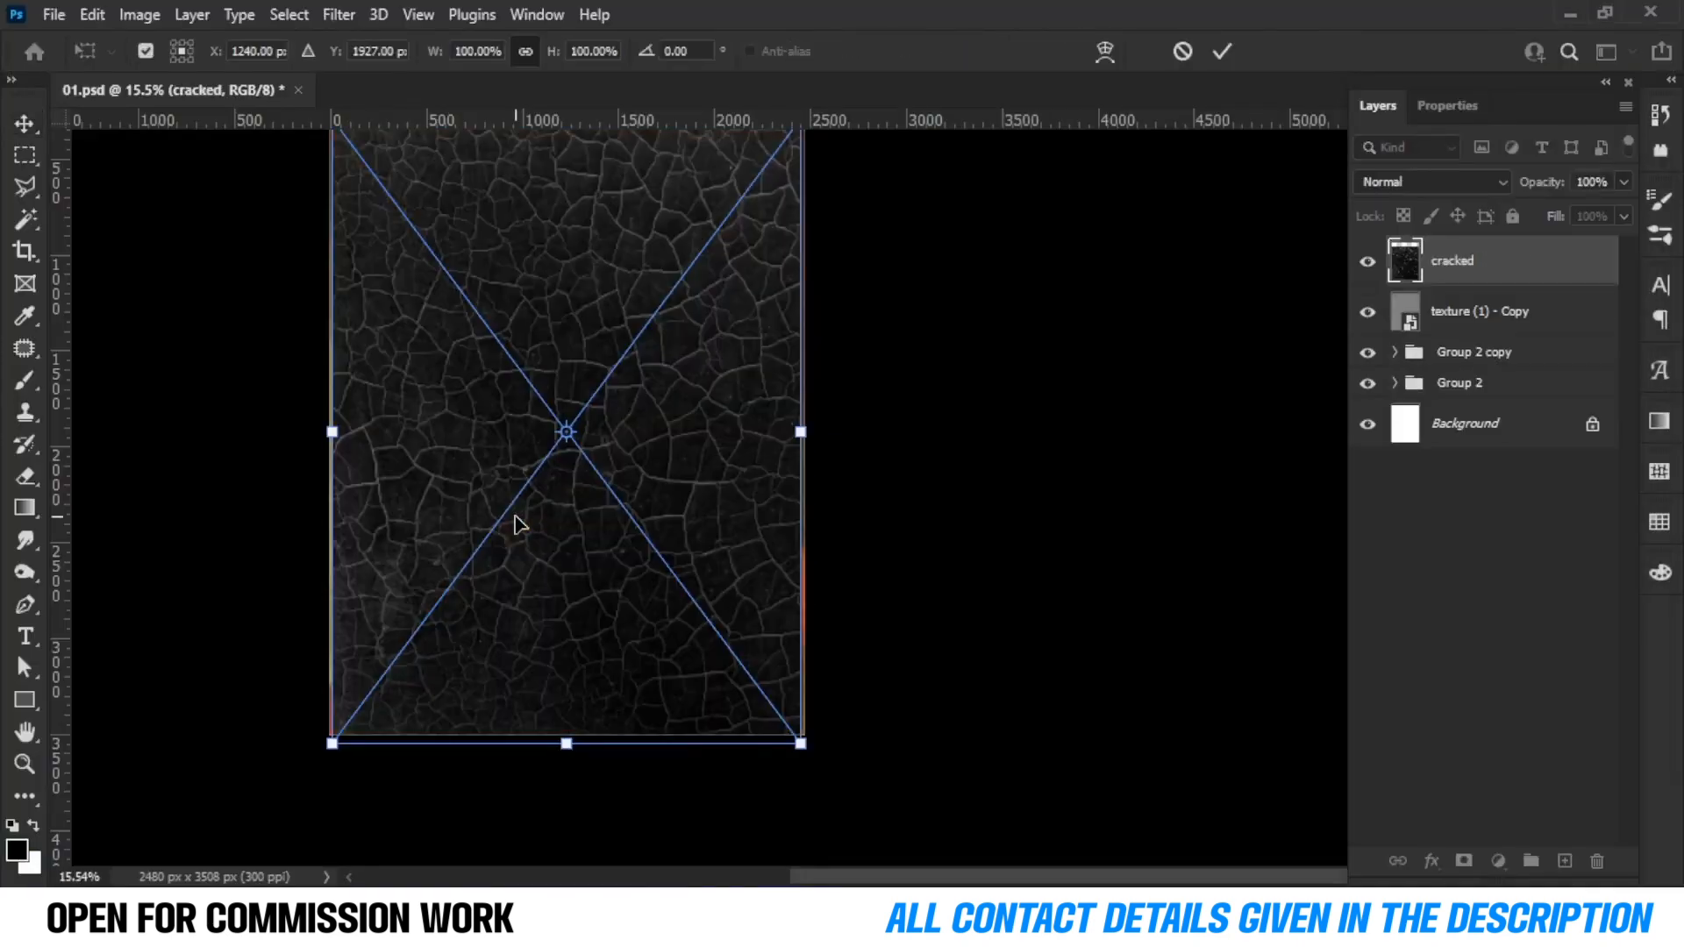
pyautogui.moveTo(544, 231); pyautogui.dragTo(551, 193)
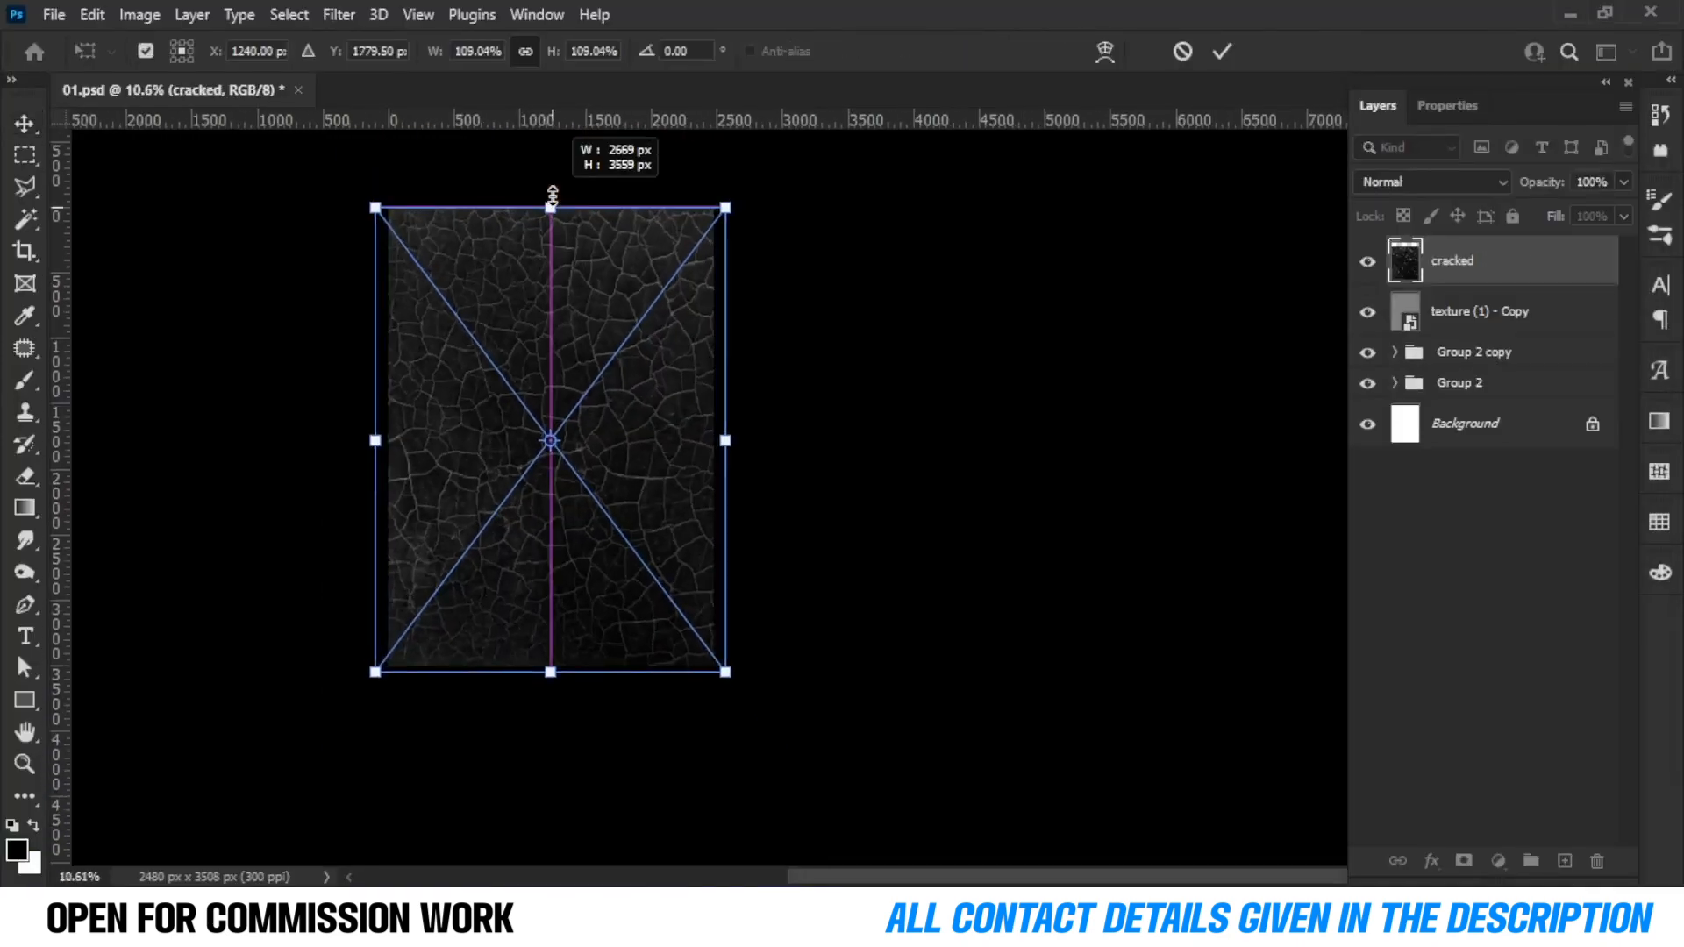
pyautogui.click(1222, 51)
pyautogui.click(1429, 181)
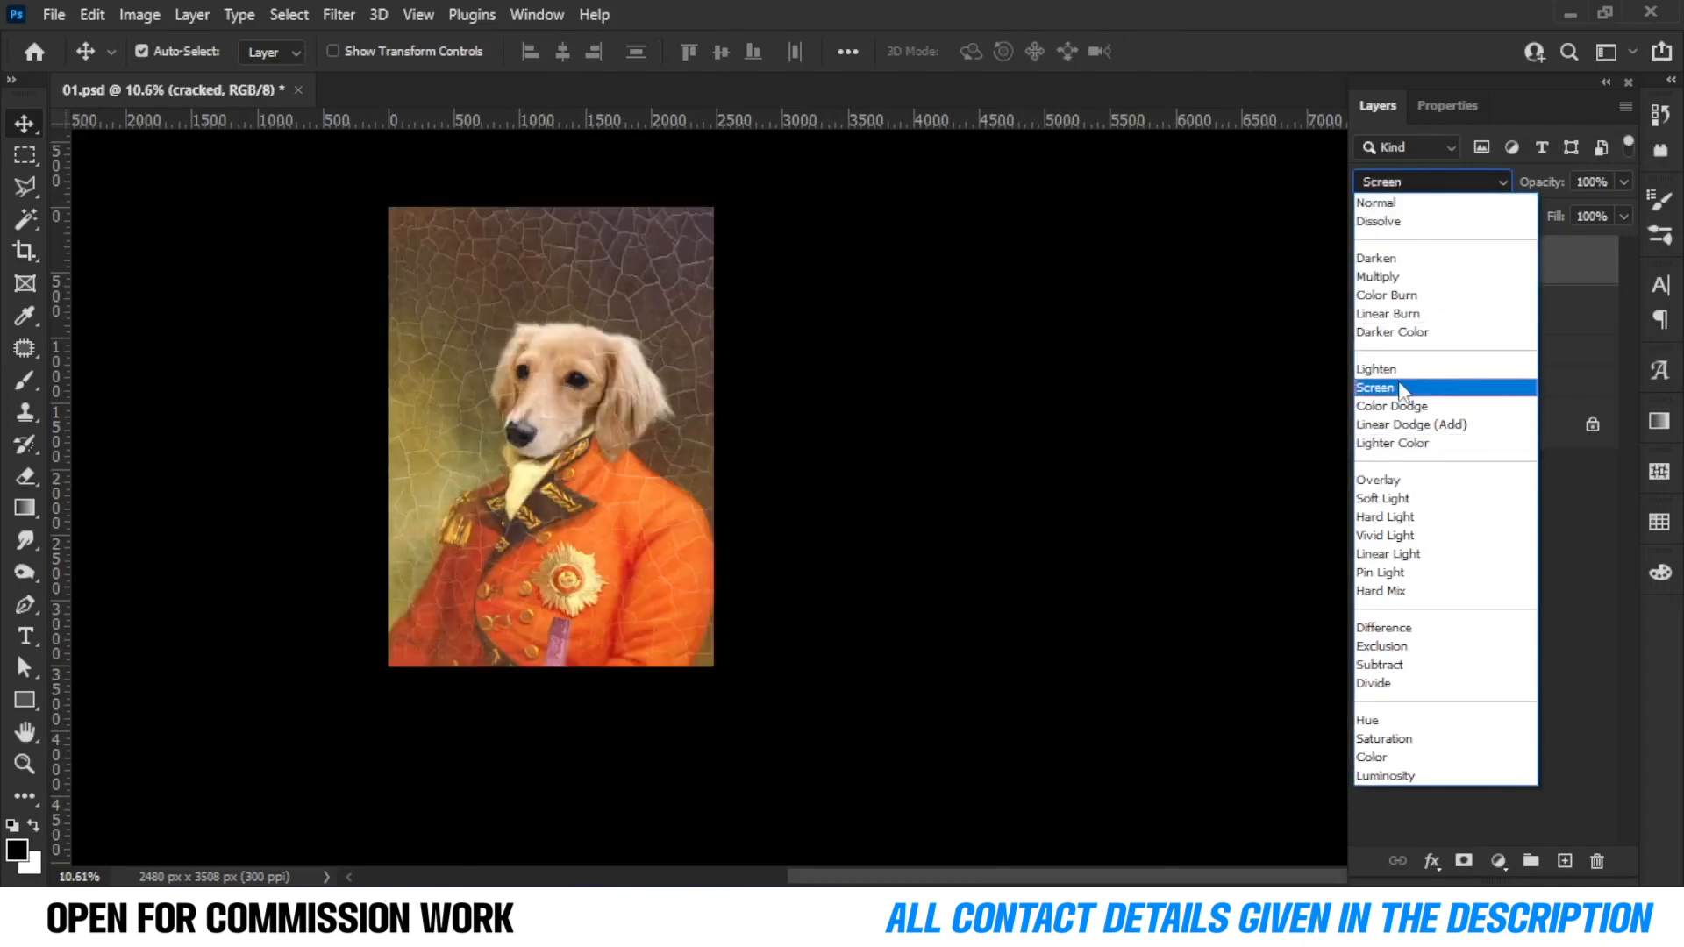
pyautogui.click(1403, 388)
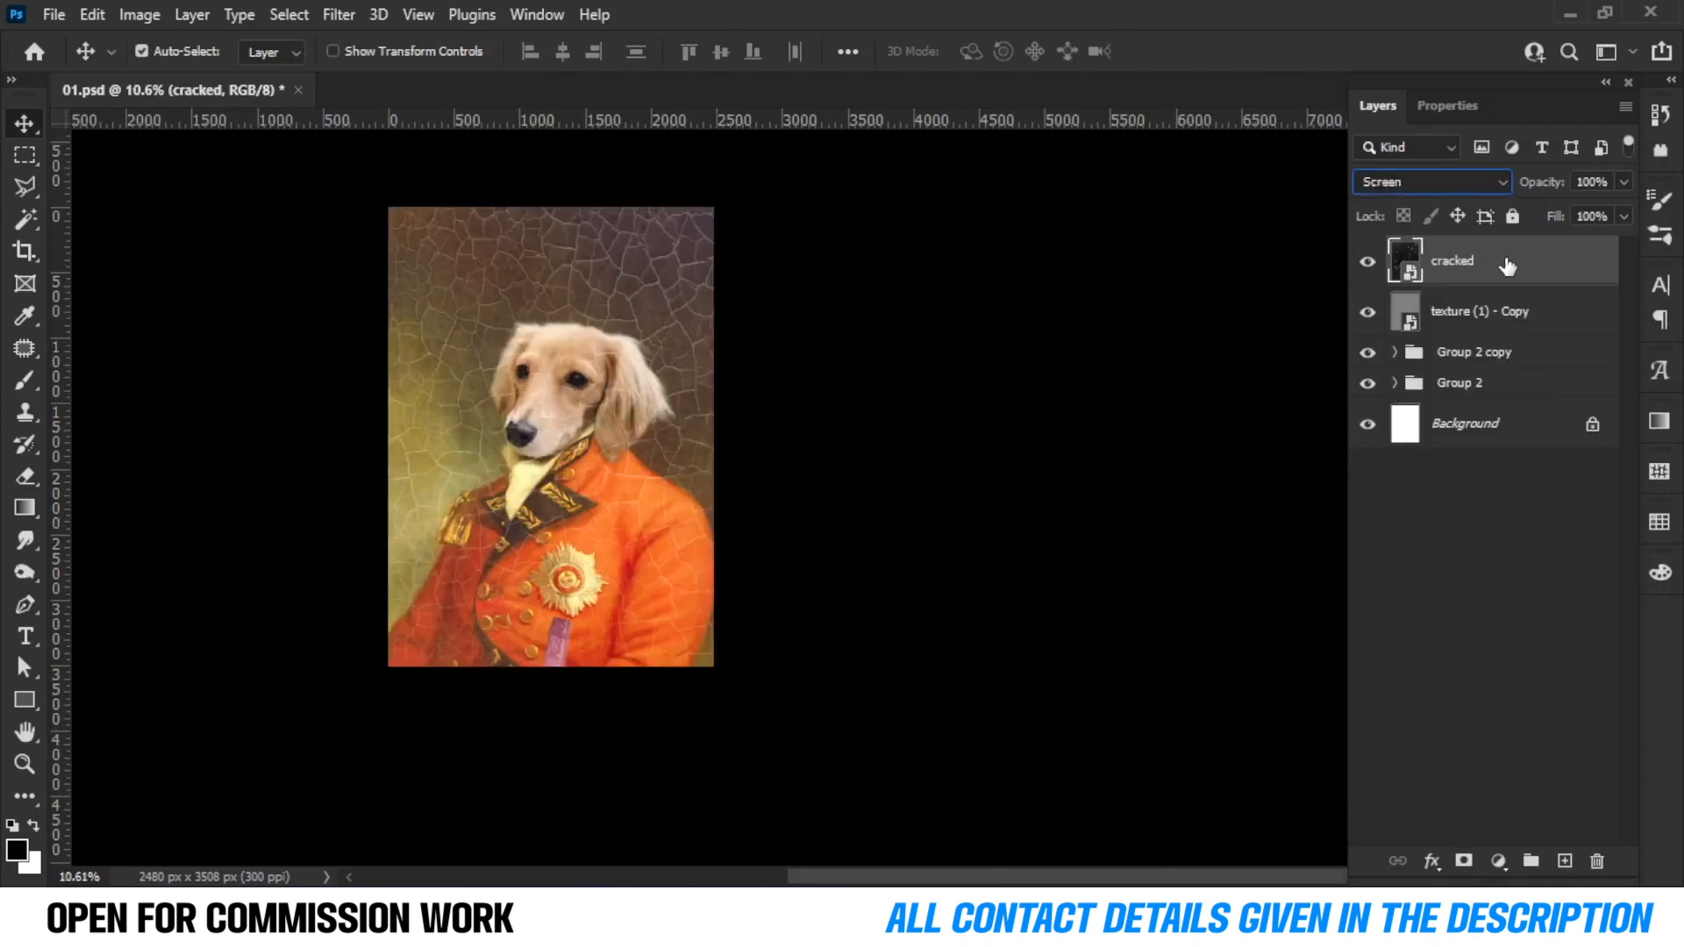
# Lower the cracked layer's fill to 29%.
pyautogui.click(94, 130)
pyautogui.scroll(5, 570, 361)
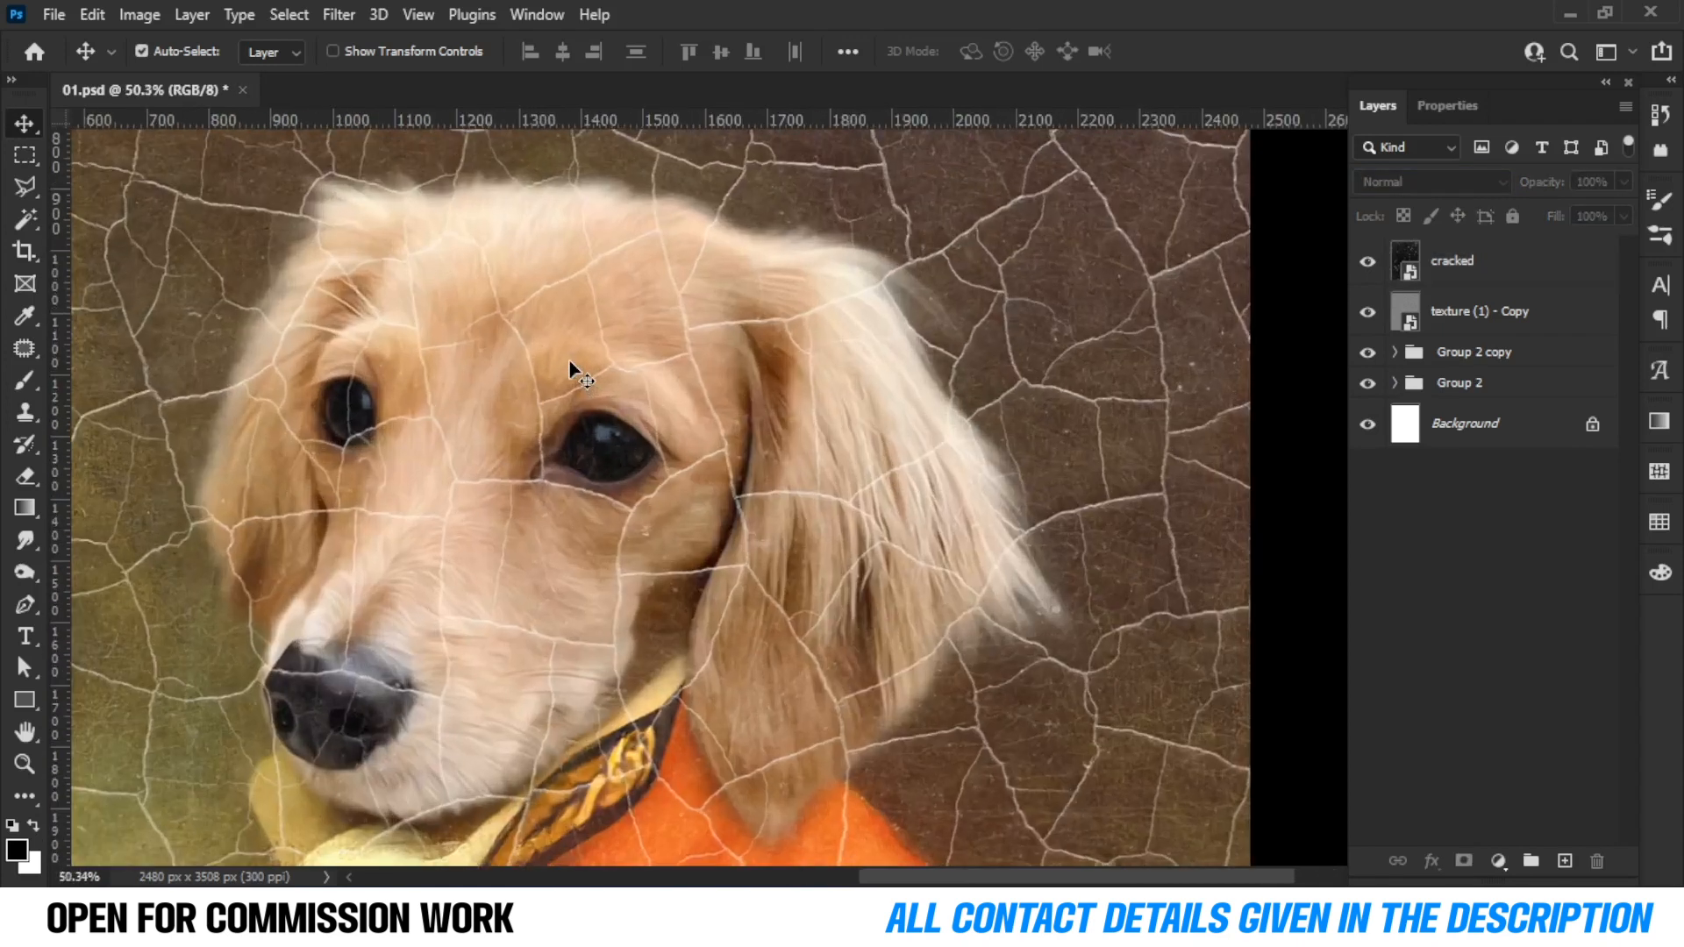
pyautogui.click(1506, 269)
pyautogui.moveTo(1603, 246); pyautogui.dragTo(1540, 248)
pyautogui.scroll(-3, 812, 507)
pyautogui.scroll(-1, 790, 483)
pyautogui.scroll(3, 752, 455)
pyautogui.scroll(-4, 752, 455)
pyautogui.scroll(1, 751, 455)
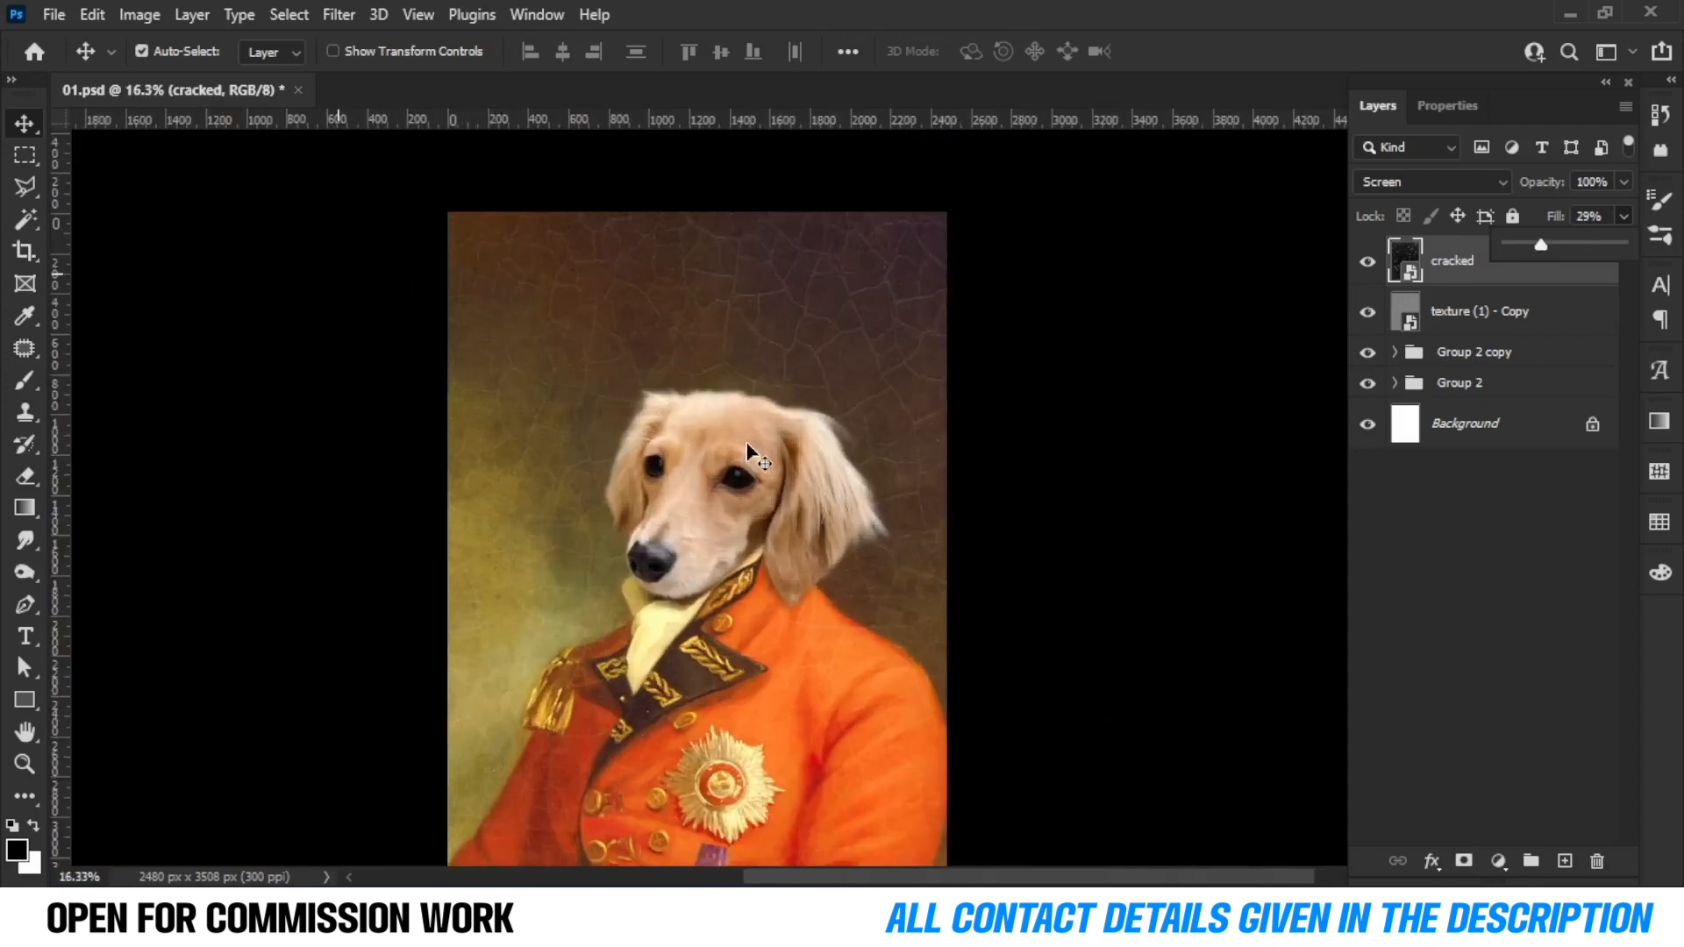
pyautogui.scroll(-2, 747, 452)
pyautogui.scroll(1, 747, 451)
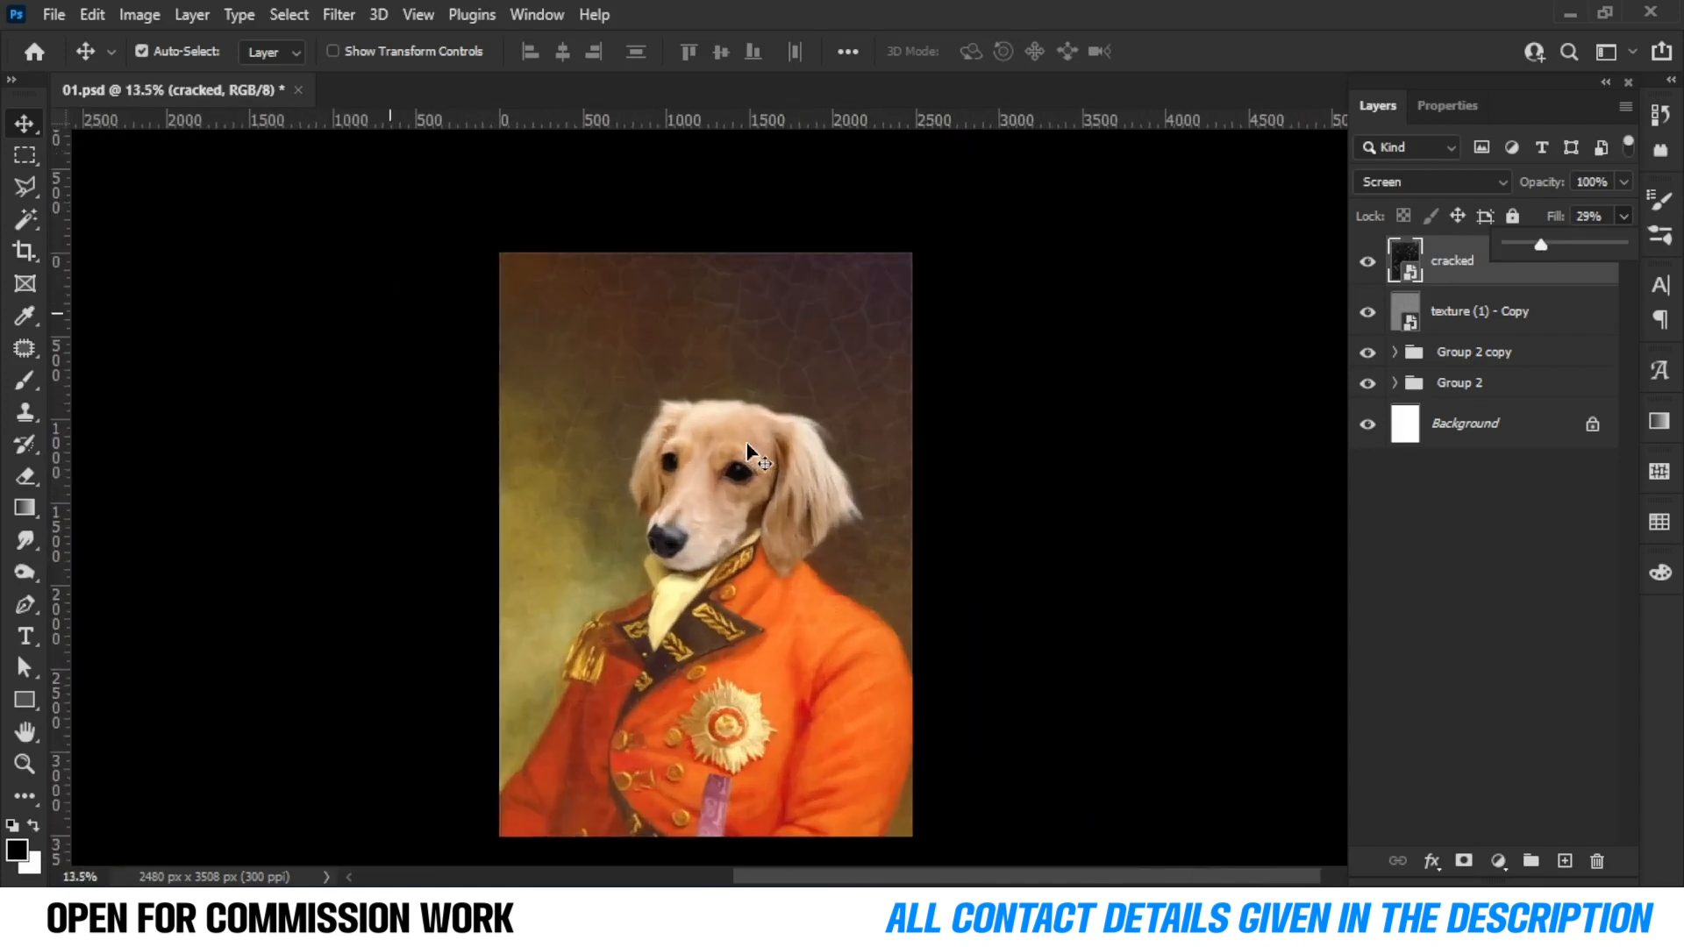
# Add a layer mask to the cracked layer.
pyautogui.click(1463, 861)
pyautogui.scroll(-3, 752, 613)
pyautogui.scroll(3, 747, 613)
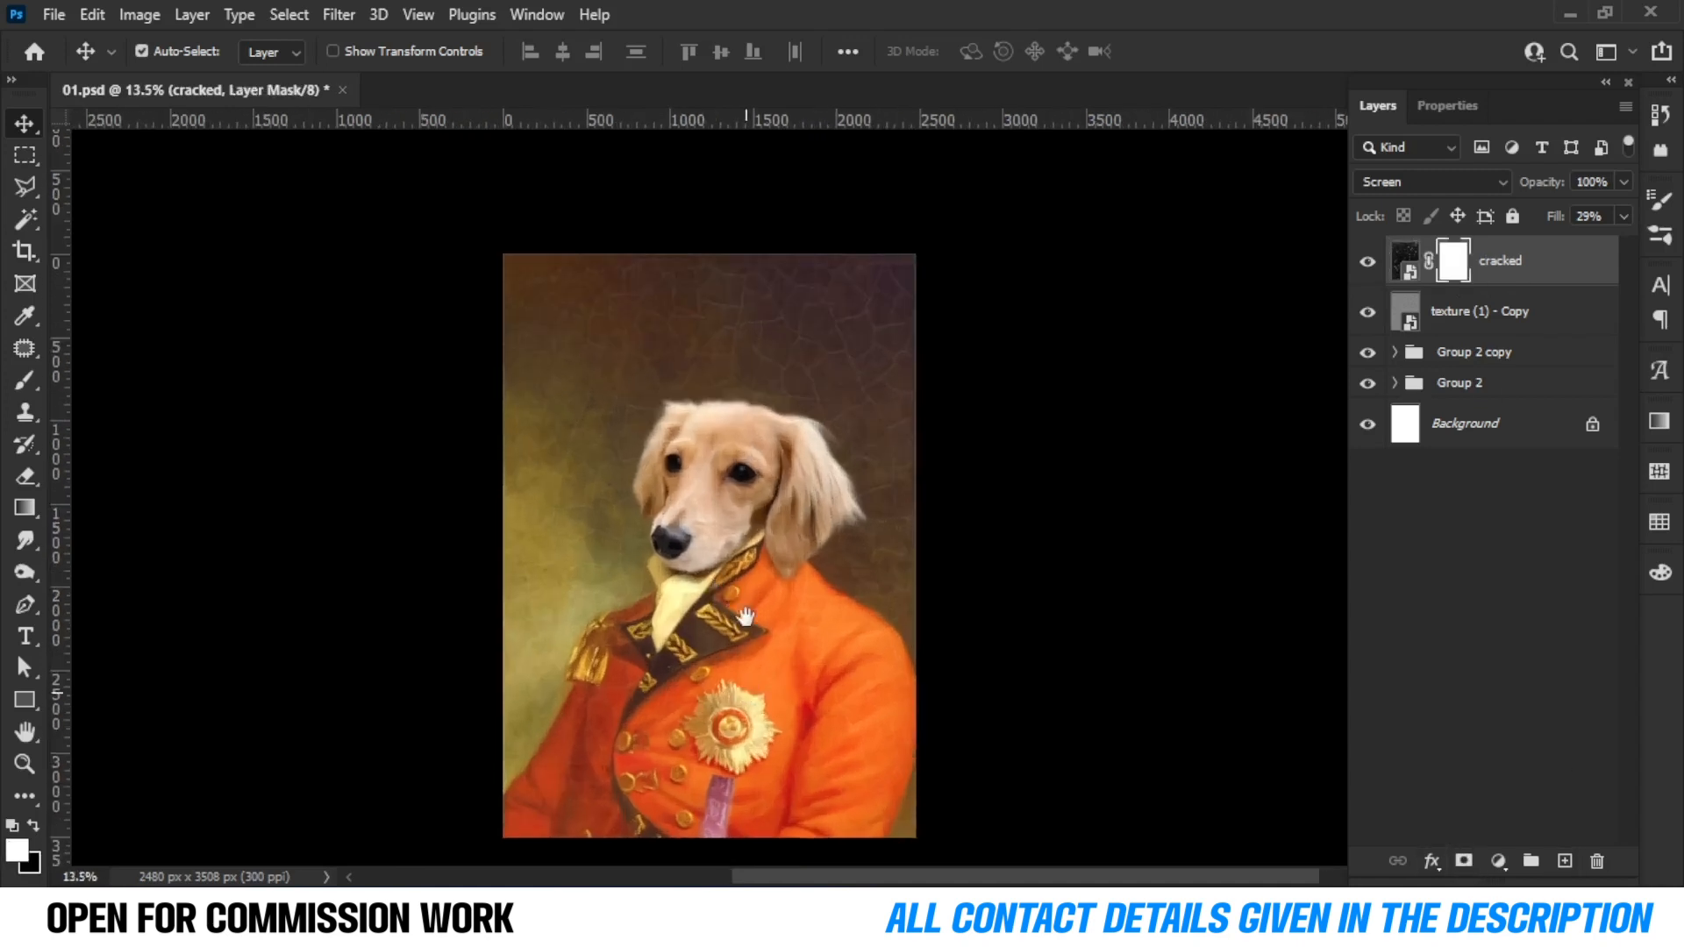
pyautogui.moveTo(744, 614); pyautogui.dragTo(742, 511)
# Paint black with a large soft round brush of about 1319 px on the mask to hide cracks over the dog's head.
pyautogui.click(24, 380)
pyautogui.moveTo(542, 569); pyautogui.dragTo(673, 574)
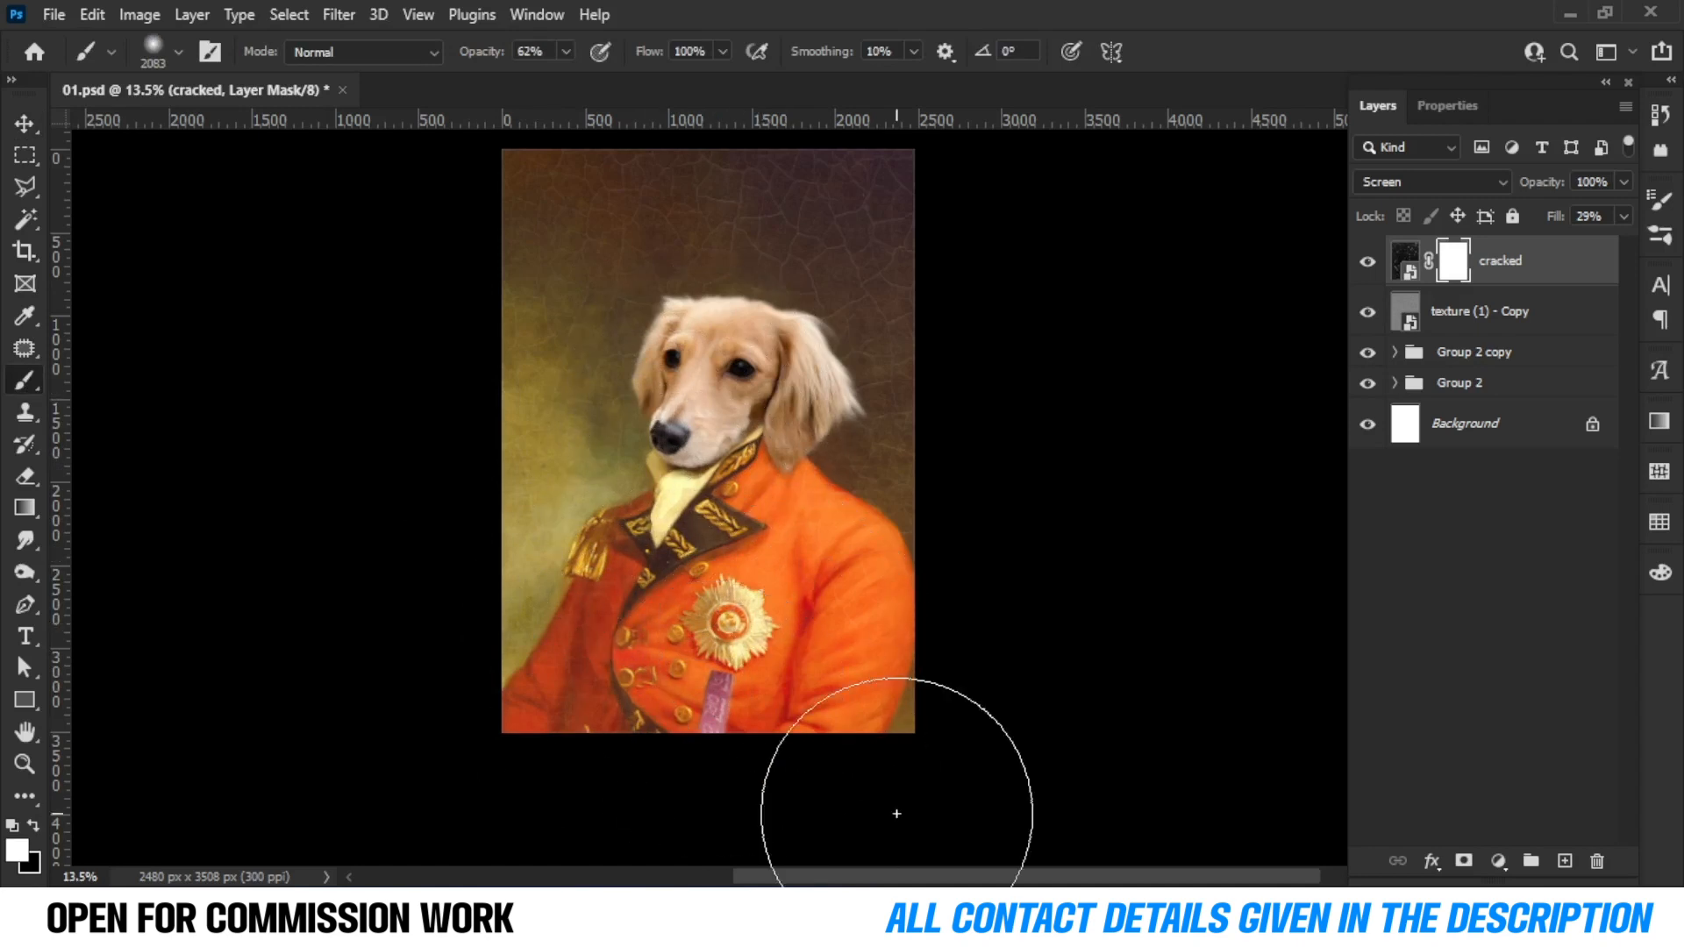
pyautogui.click(24, 124)
pyautogui.scroll(7, 860, 285)
pyautogui.moveTo(805, 311)
pyautogui.mouseDown()
pyautogui.moveTo(820, 418)
pyautogui.moveTo(822, 324)
pyautogui.mouseUp()
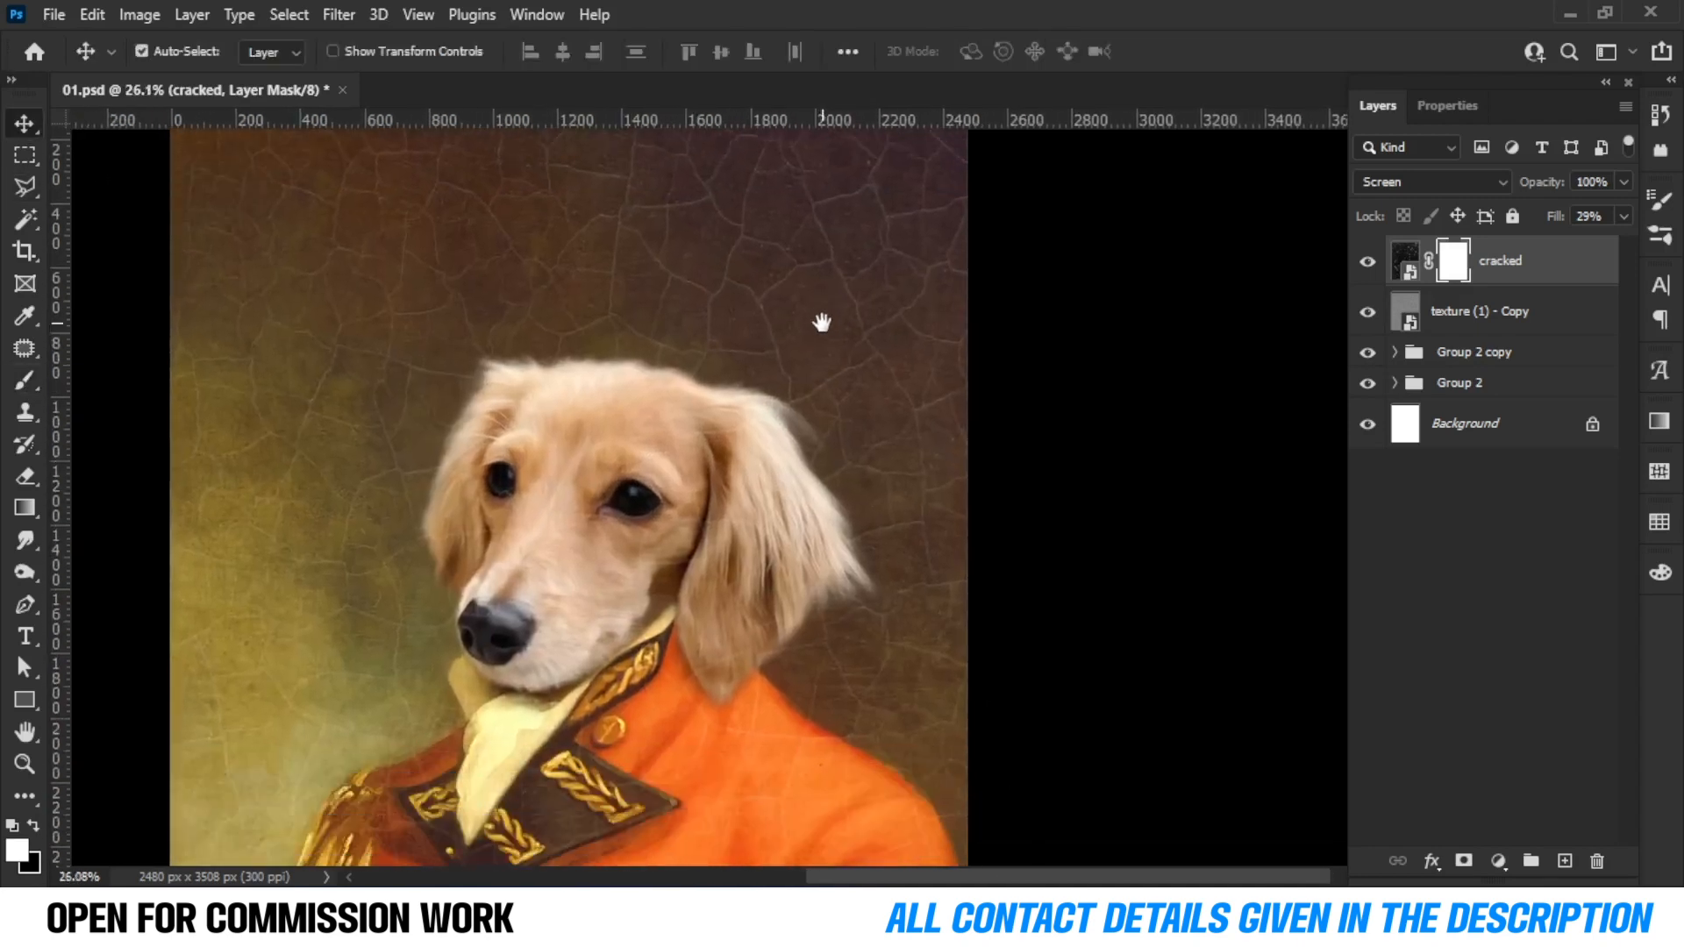
pyautogui.scroll(6, 577, 464)
pyautogui.moveTo(576, 461); pyautogui.dragTo(555, 361)
pyautogui.click(25, 380)
pyautogui.moveTo(541, 570); pyautogui.dragTo(291, 586)
pyautogui.press('x')
pyautogui.click(546, 478)
pyautogui.scroll(-1, 614, 351)
pyautogui.rightClick(619, 348)
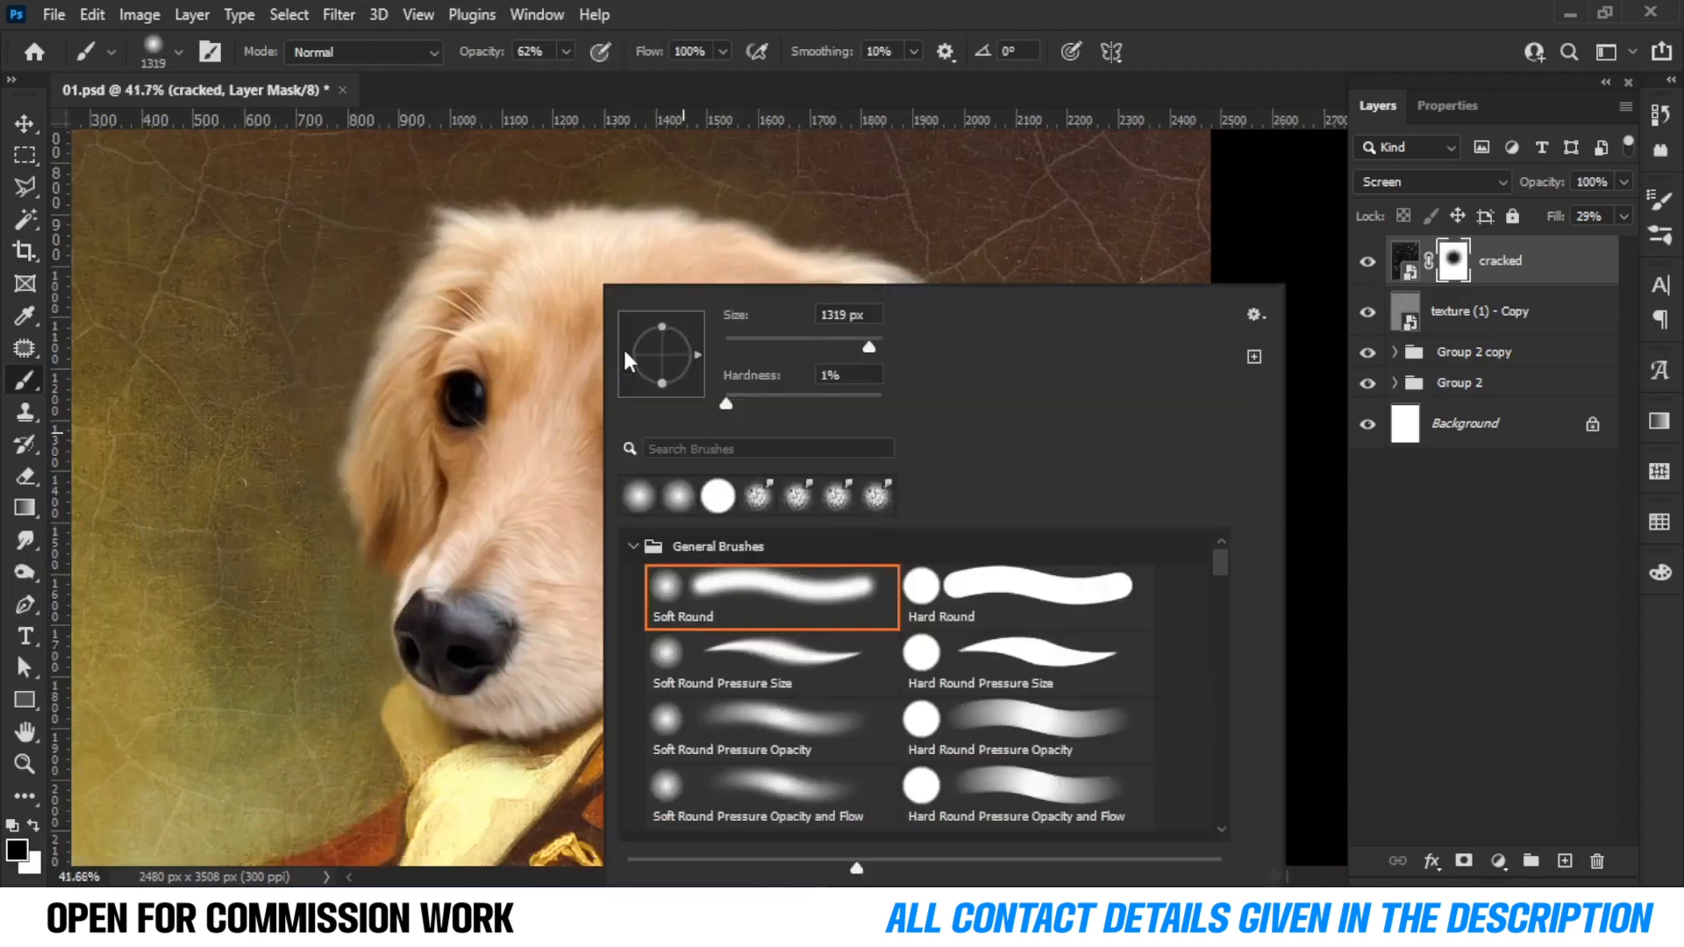
pyautogui.click(577, 383)
pyautogui.scroll(-8, 577, 382)
pyautogui.moveTo(752, 776)
pyautogui.mouseDown()
pyautogui.moveTo(702, 656)
pyautogui.moveTo(684, 719)
pyautogui.mouseUp()
pyautogui.moveTo(678, 743); pyautogui.dragTo(691, 500)
pyautogui.moveTo(668, 636)
pyautogui.mouseDown()
pyautogui.moveTo(556, 438)
pyautogui.moveTo(451, 594)
pyautogui.mouseUp()
pyautogui.moveTo(573, 519); pyautogui.dragTo(566, 673)
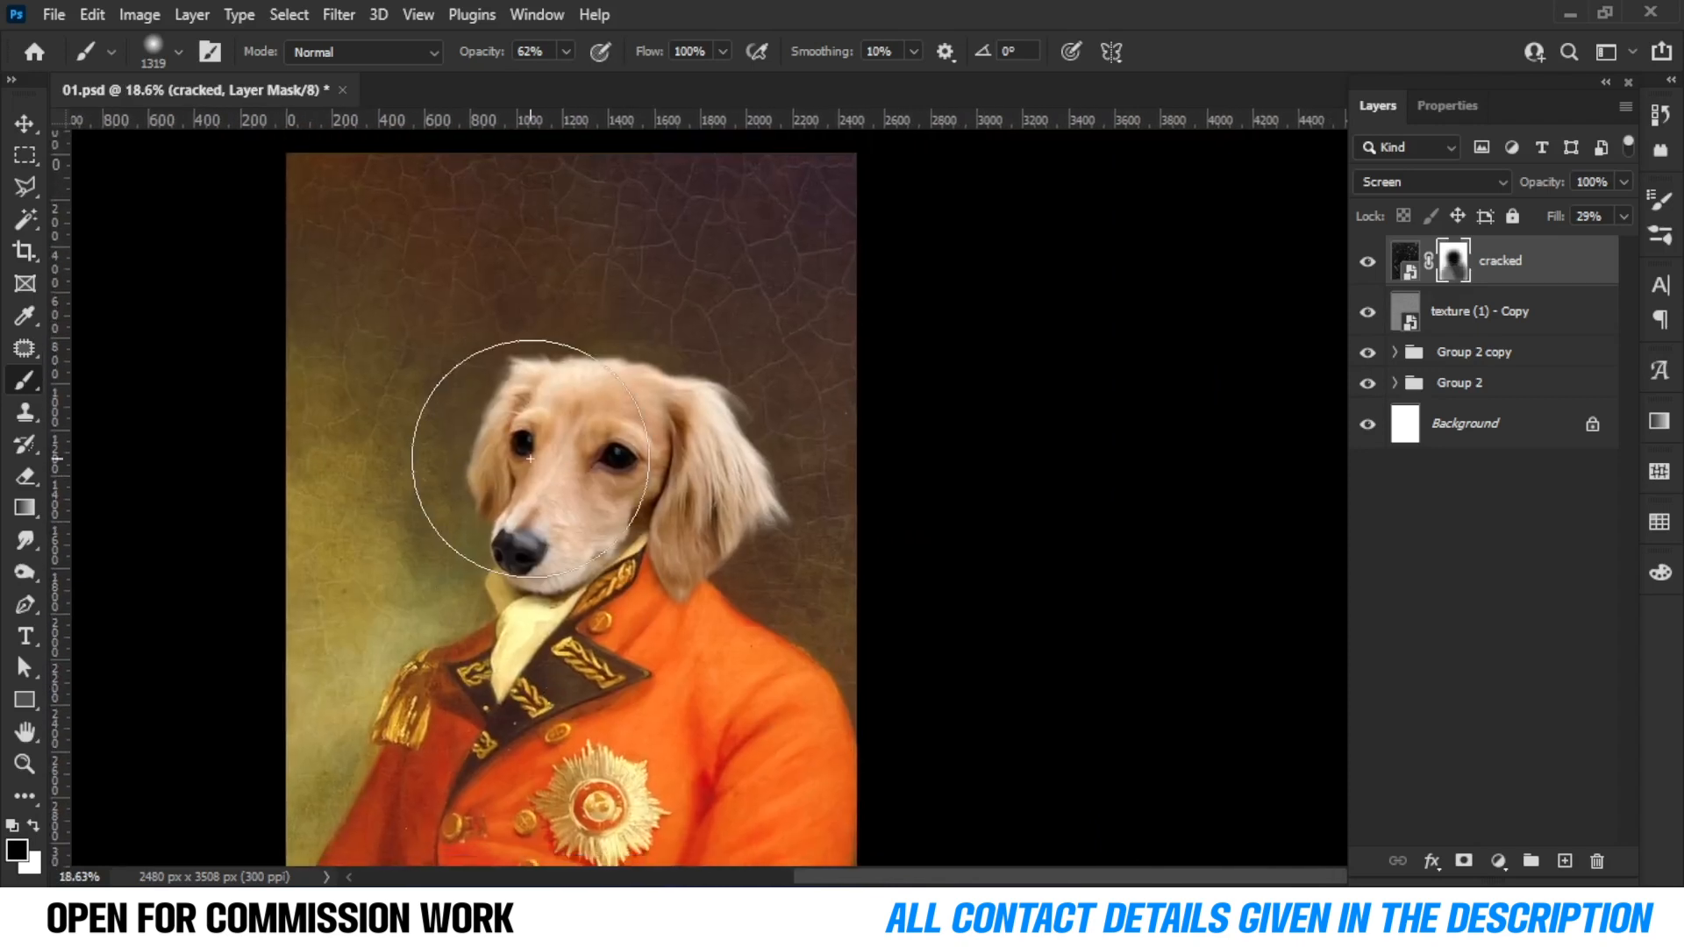
# Zoom and pan around the portrait to inspect the crack texture, and open the cracked layer's mask properties.
pyautogui.click(24, 123)
pyautogui.click(207, 267)
pyautogui.scroll(-4, 298, 364)
pyautogui.scroll(6, 548, 287)
pyautogui.scroll(6, 548, 286)
pyautogui.scroll(-7, 548, 287)
pyautogui.scroll(9, 533, 382)
pyautogui.moveTo(506, 630); pyautogui.dragTo(511, 290)
pyautogui.scroll(-5, 512, 291)
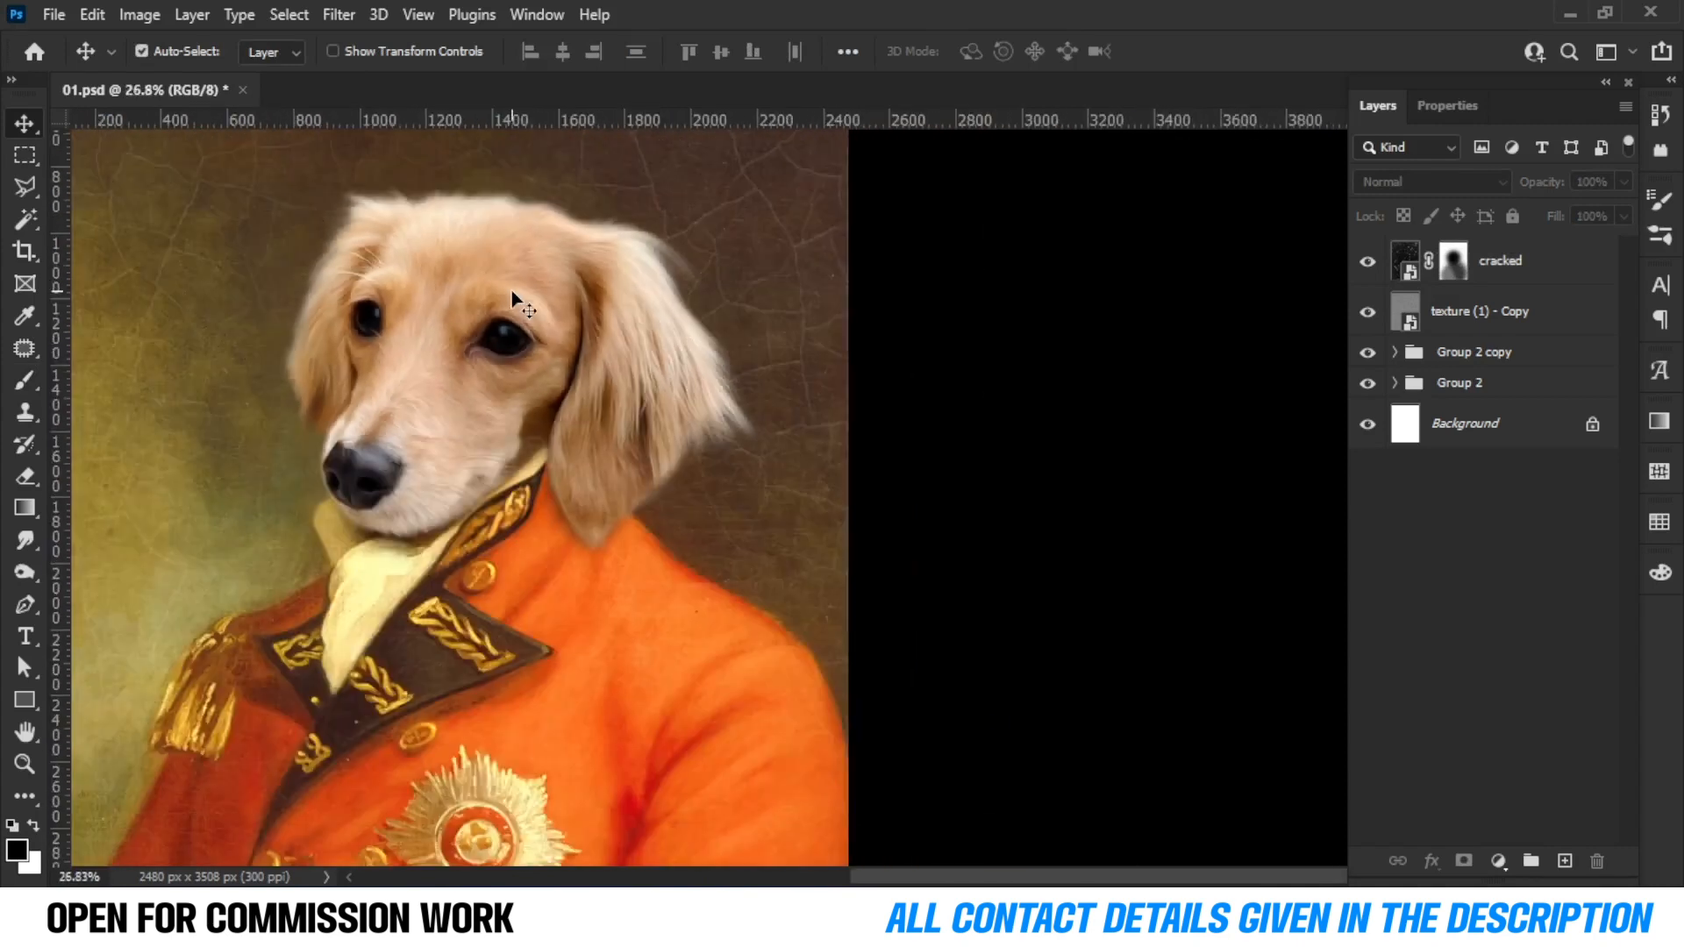
pyautogui.scroll(2, 512, 291)
pyautogui.scroll(-2, 512, 292)
pyautogui.doubleClick(1451, 263)
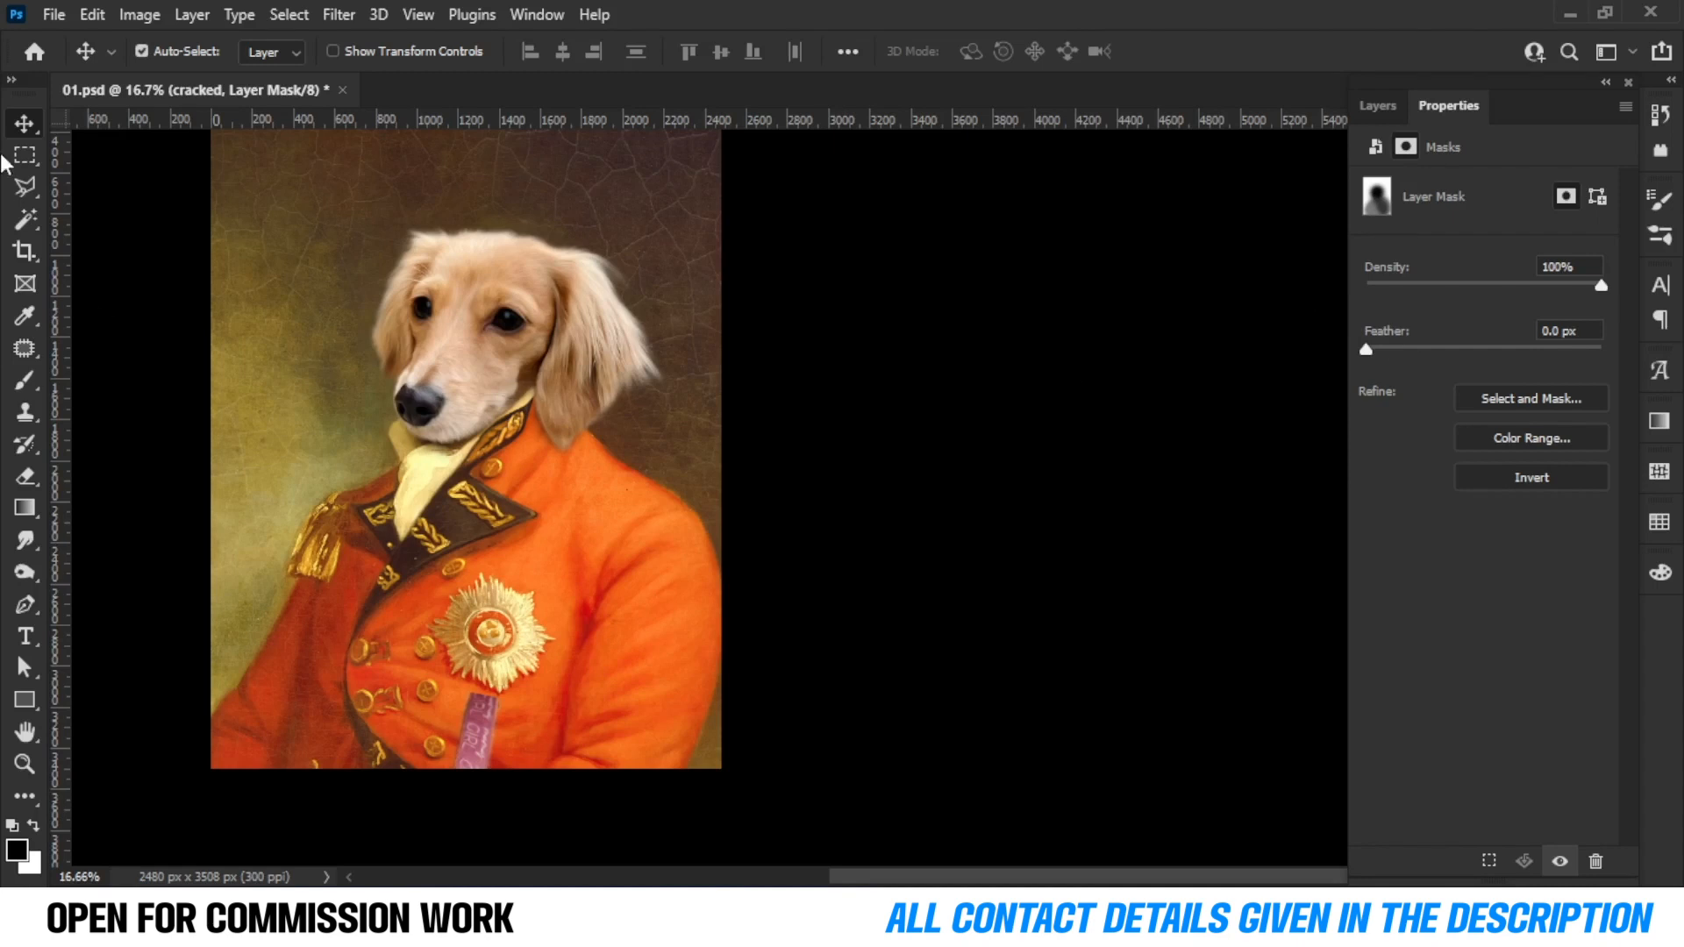
pyautogui.scroll(-3, 526, 290)
pyautogui.scroll(2, 614, 355)
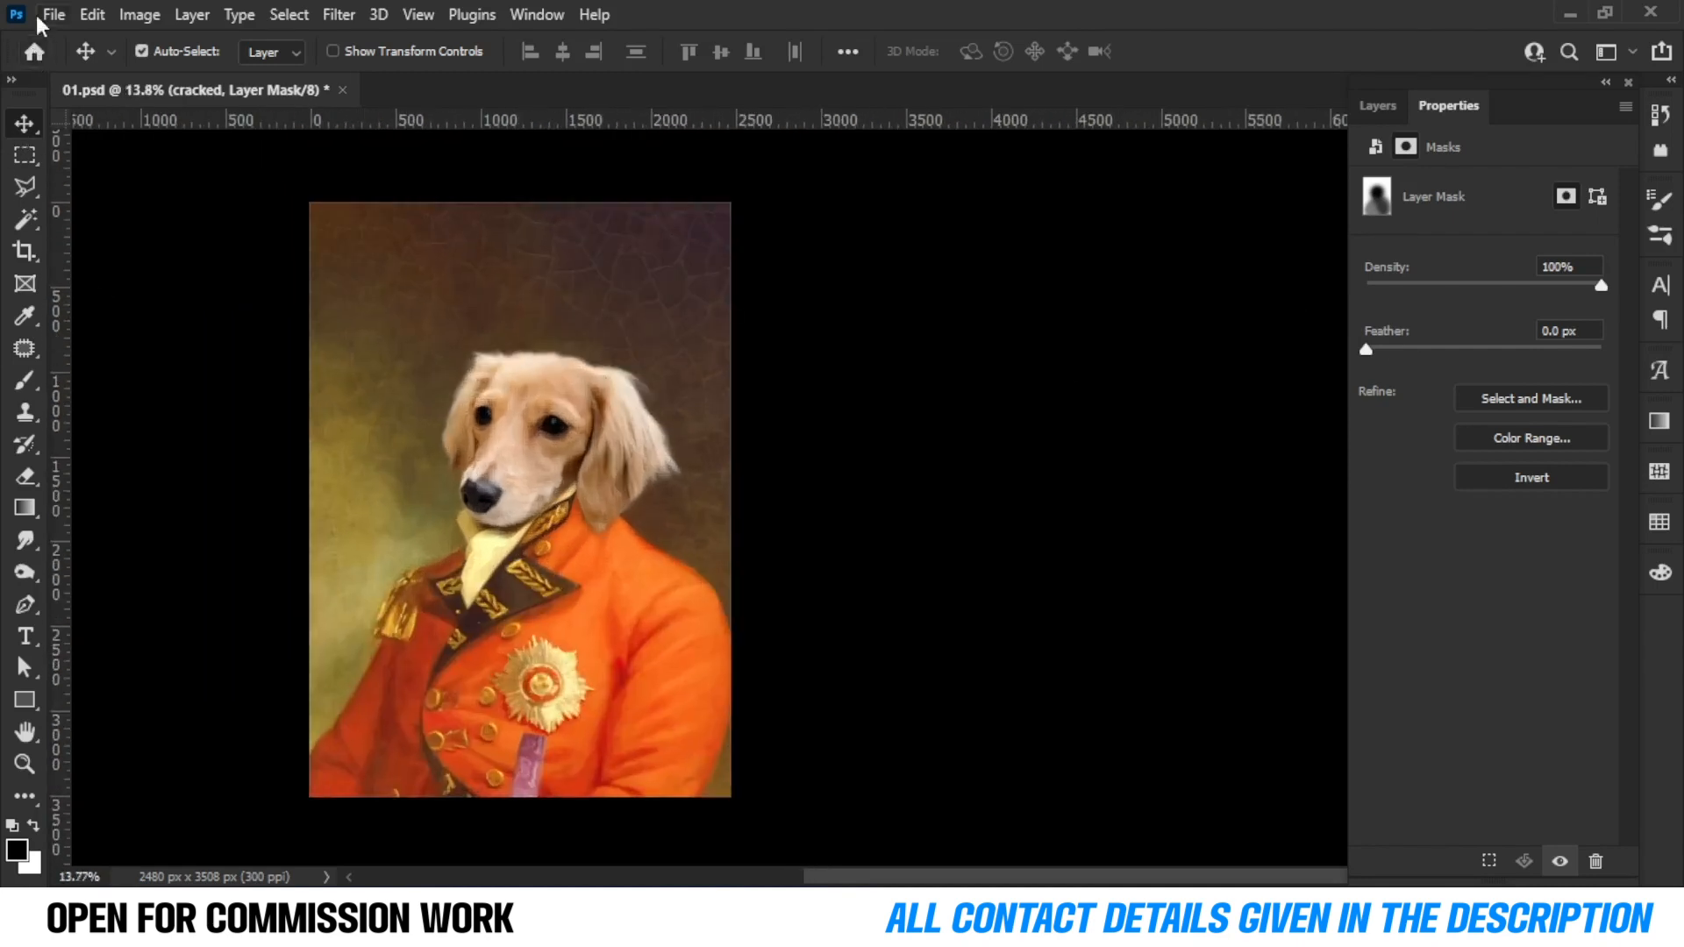
# Convert the Group 2 copy layer into a smart object.
pyautogui.click(1377, 106)
pyautogui.click(1515, 353)
pyautogui.rightClick(1515, 353)
pyautogui.click(1455, 340)
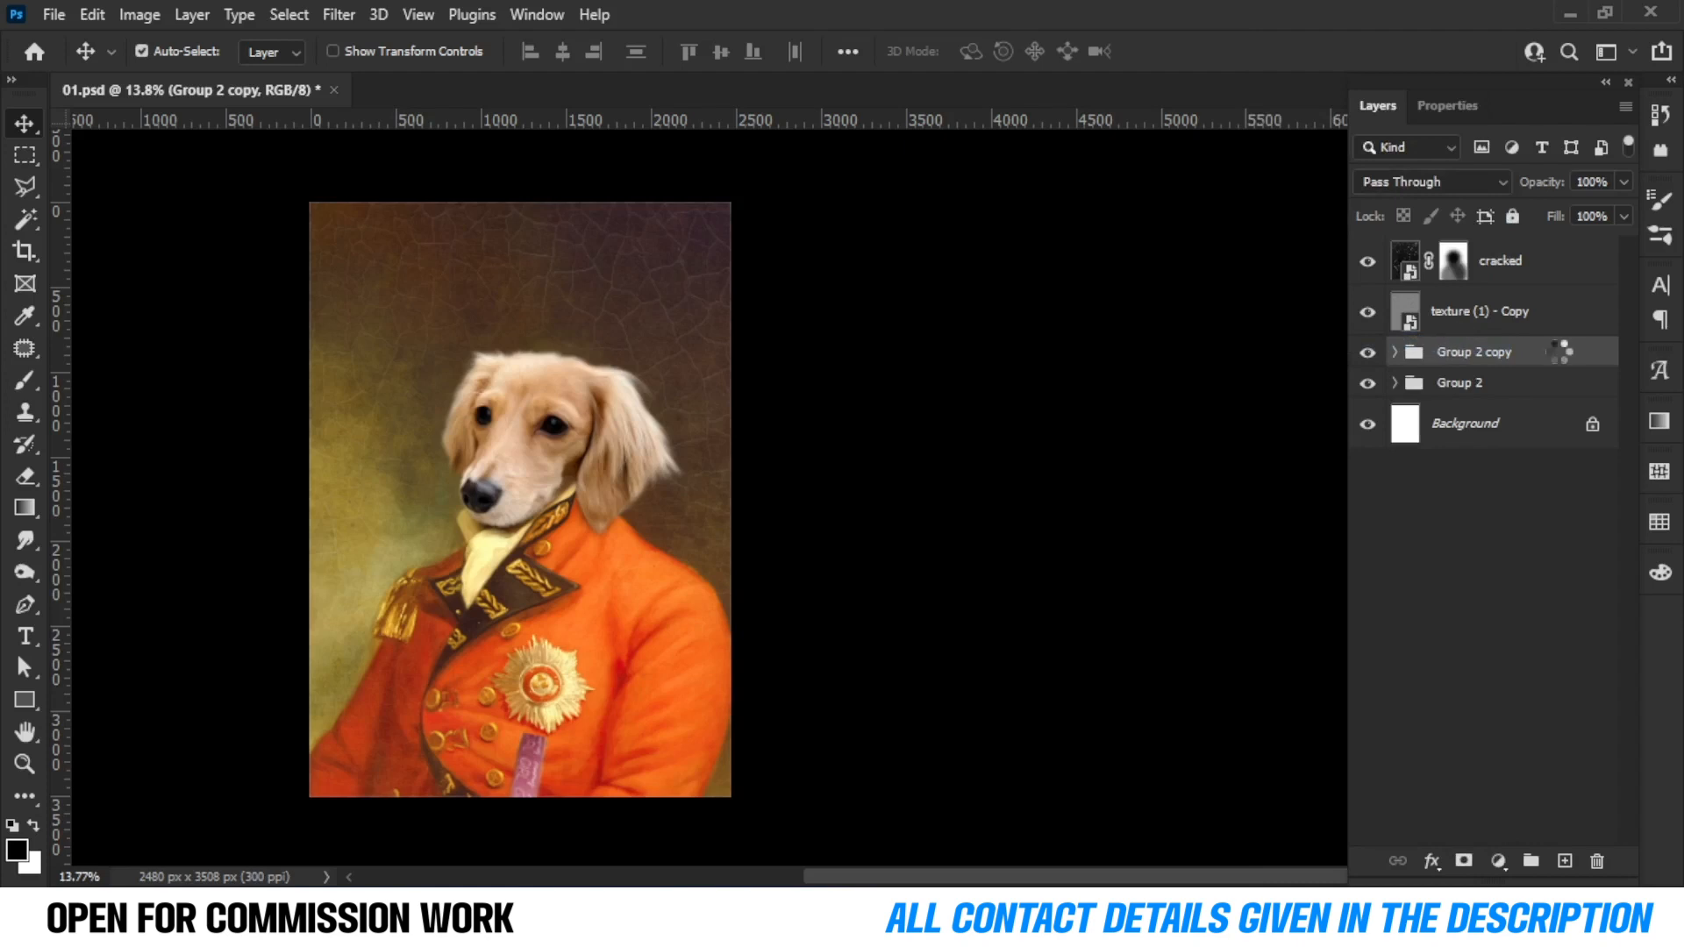
# Apply a Camera Raw Filter to Group 2 copy with Texture +20 and Clarity 5.
pyautogui.click(340, 12)
pyautogui.click(556, 177)
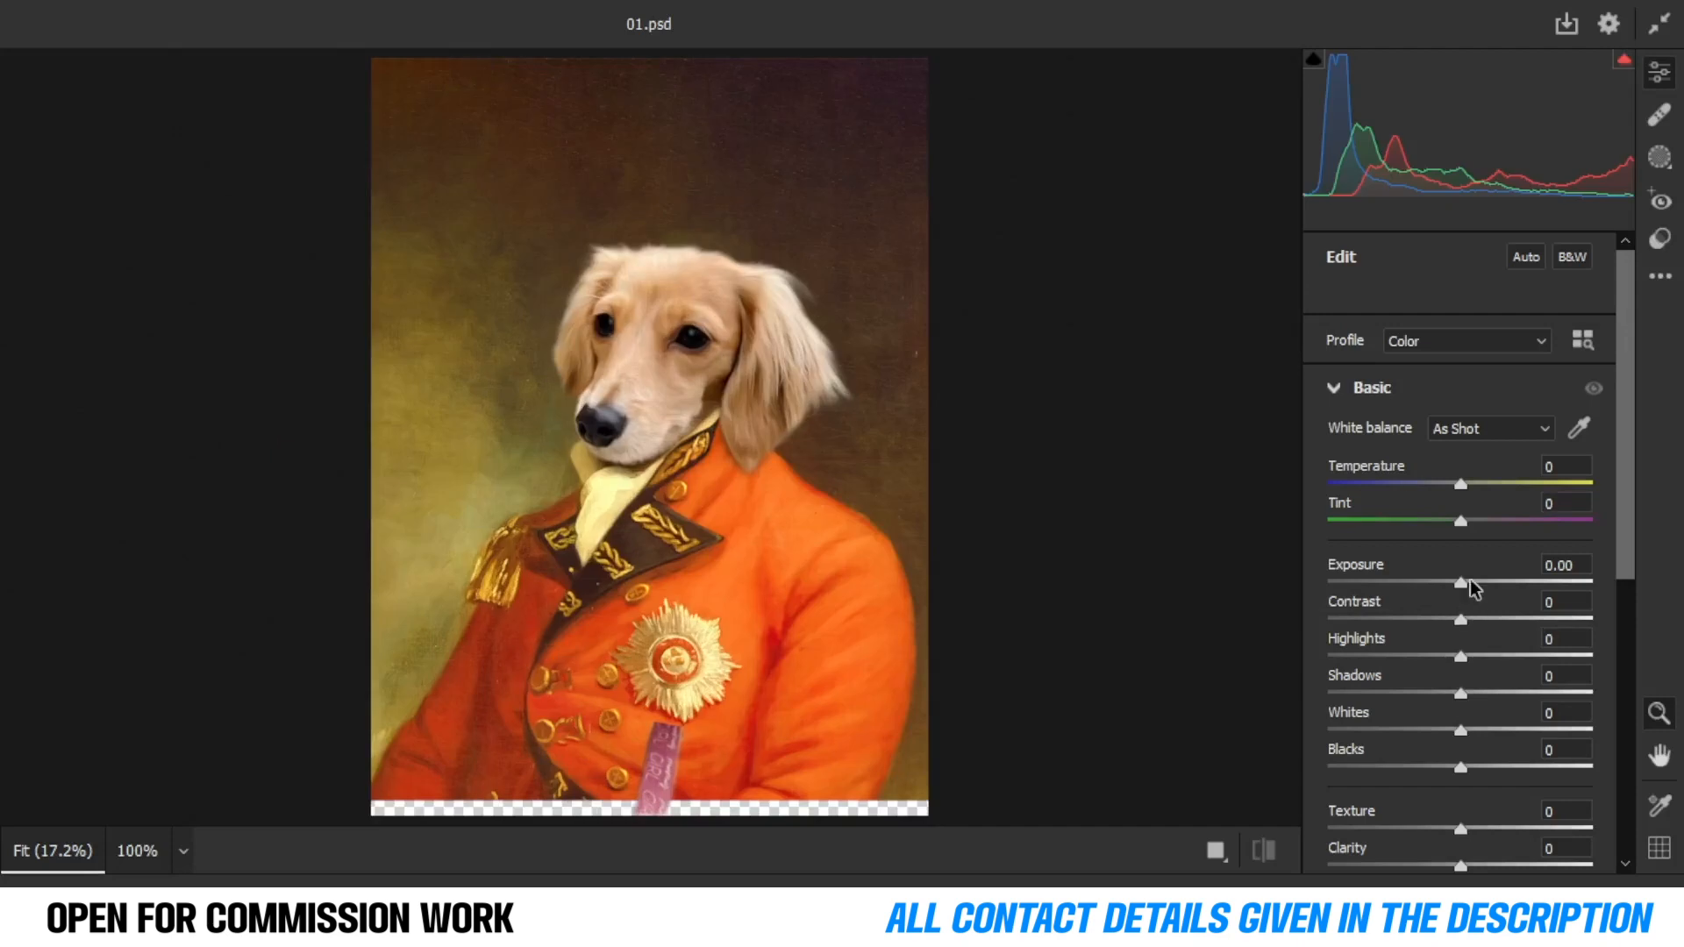
pyautogui.scroll(-3, 1471, 582)
pyautogui.moveTo(1510, 681)
pyautogui.mouseDown()
pyautogui.moveTo(1445, 686)
pyautogui.moveTo(1489, 687)
pyautogui.mouseUp()
pyautogui.write('20')
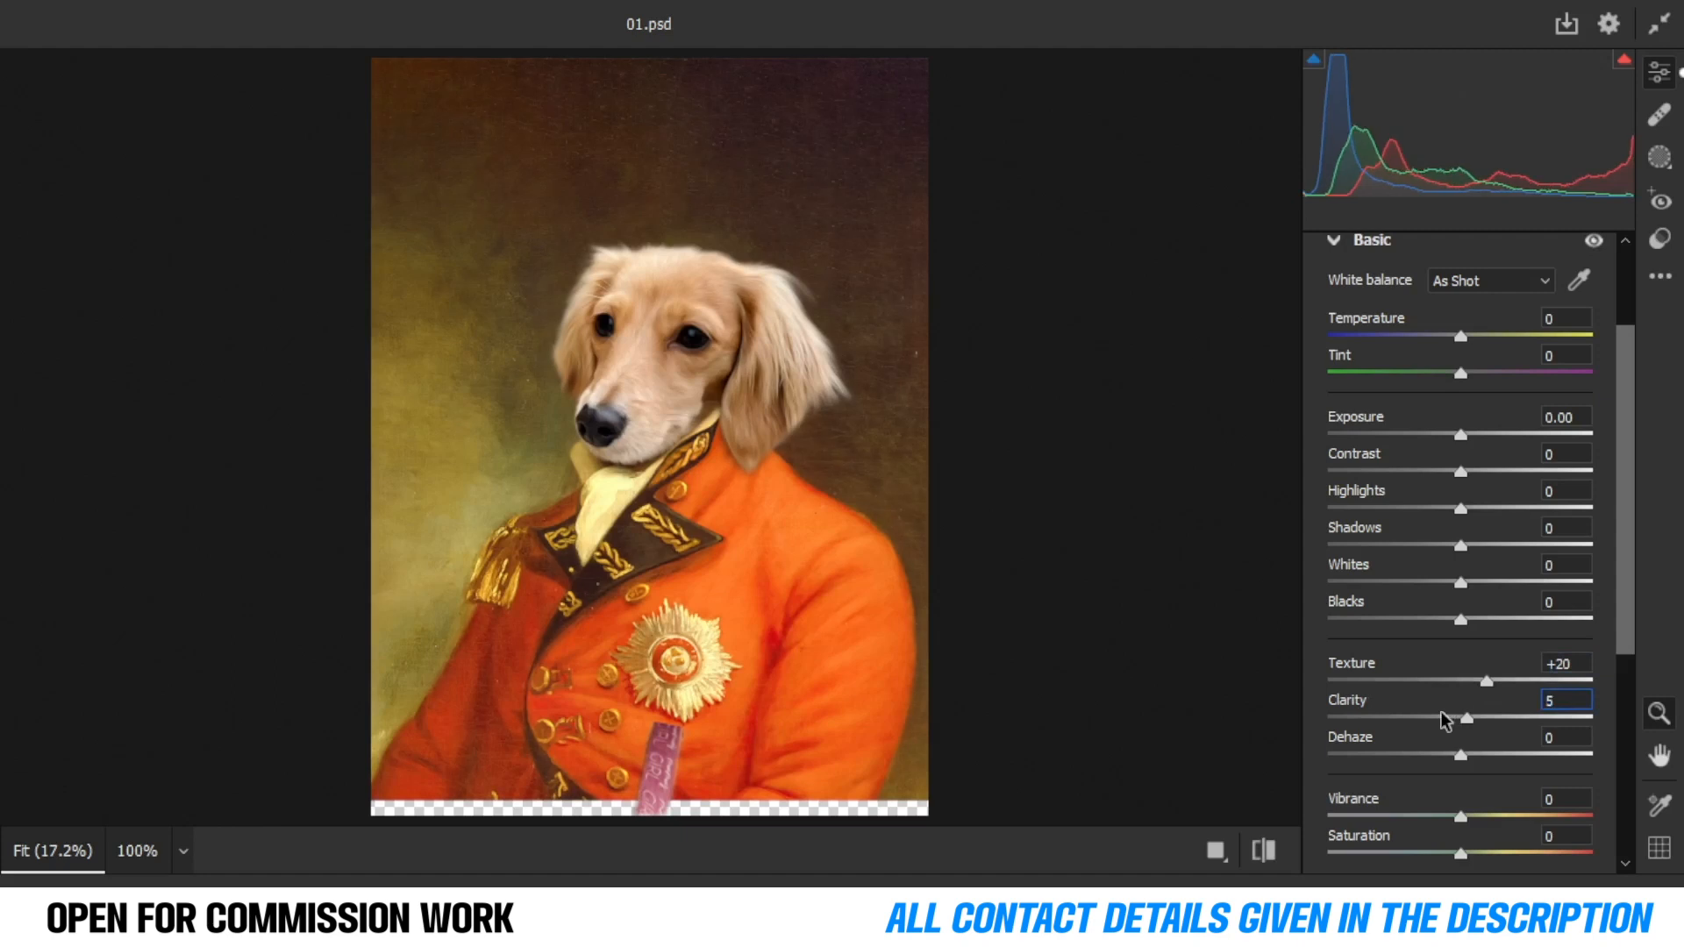
pyautogui.click(634, 359)
pyautogui.press('Return')
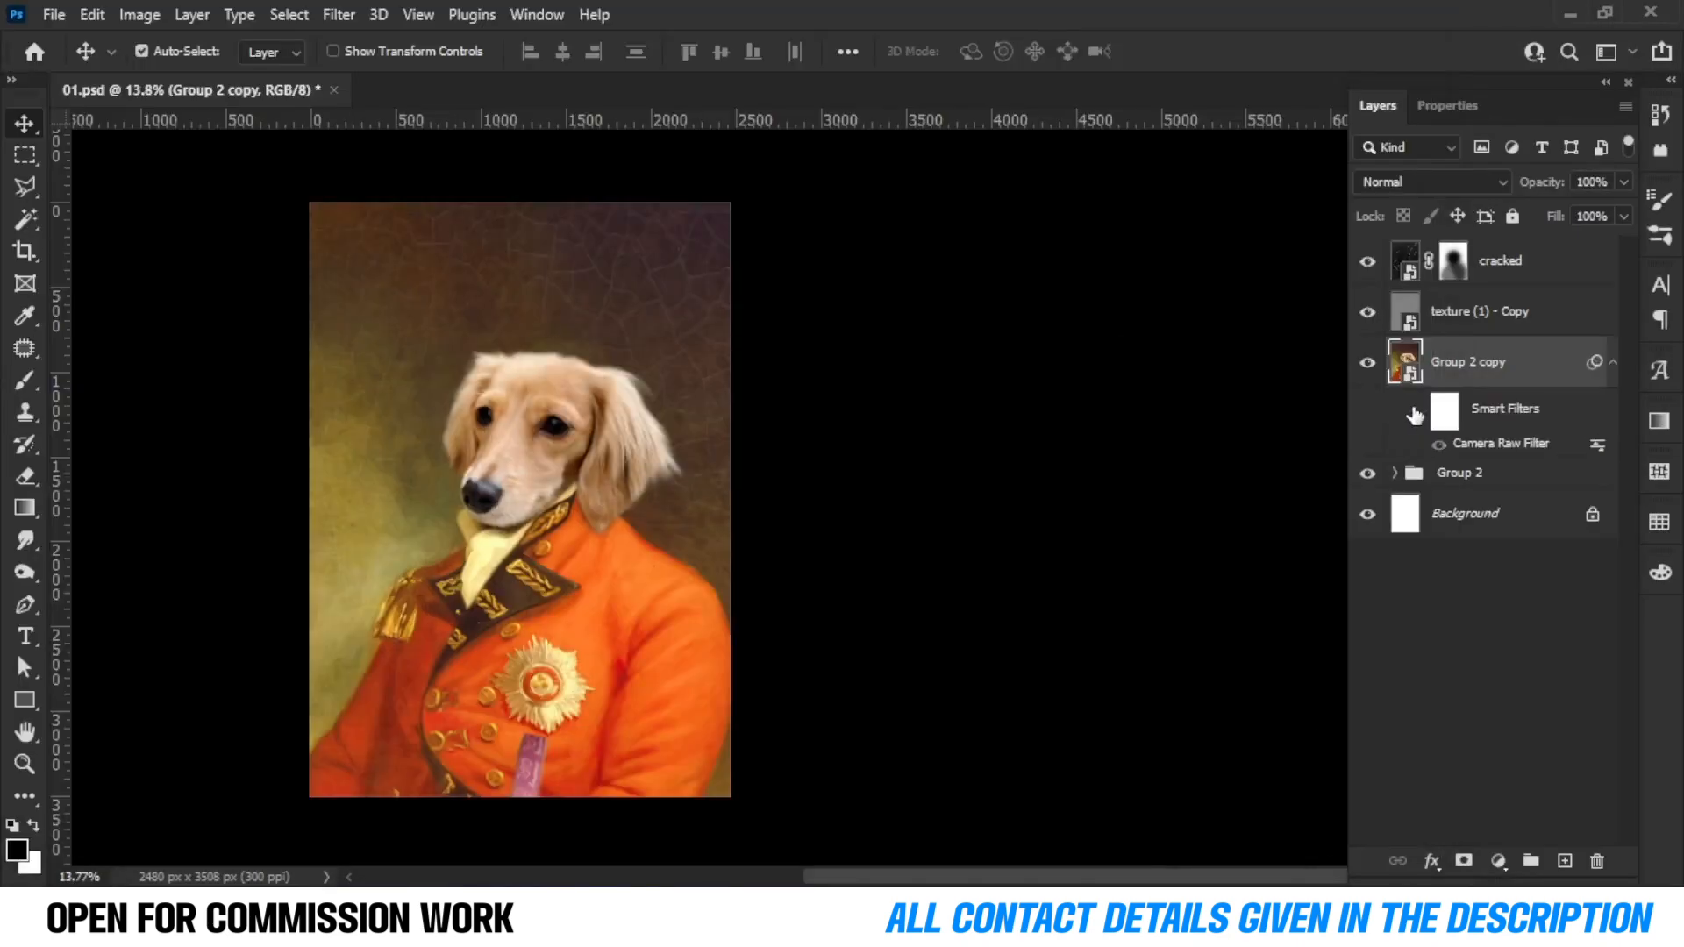
# Toggle the Camera Raw Filter's visibility to compare the portrait before and after.
pyautogui.click(1438, 446)
pyautogui.scroll(6, 456, 400)
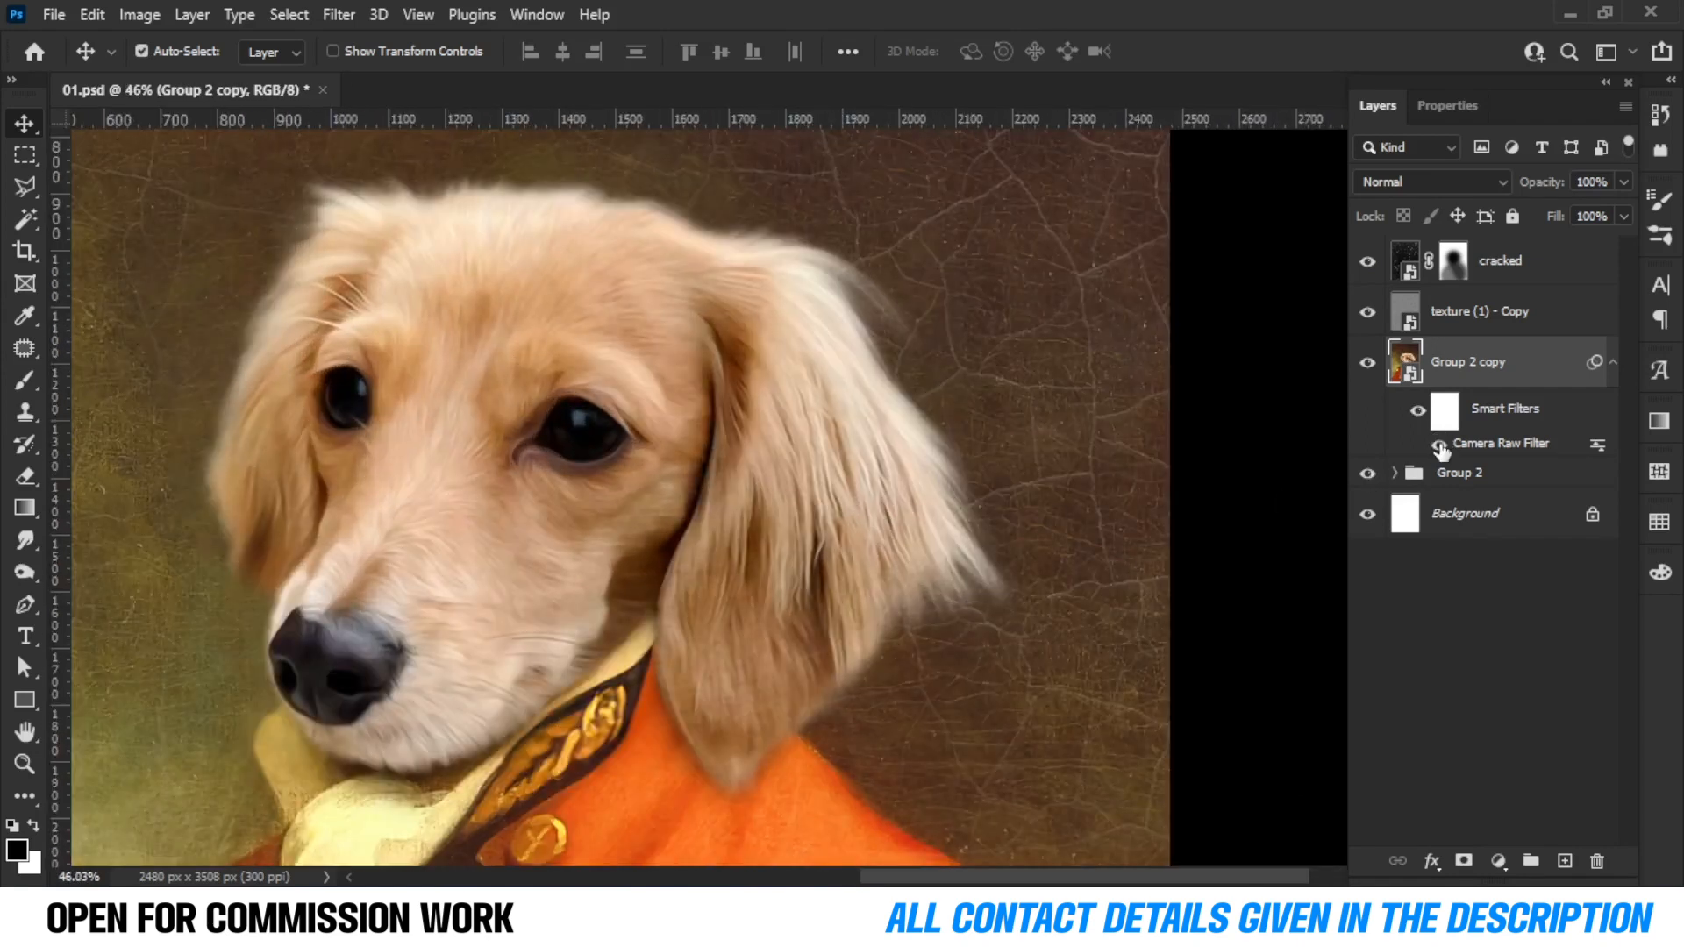
pyautogui.click(1438, 445)
pyautogui.scroll(-6, 789, 491)
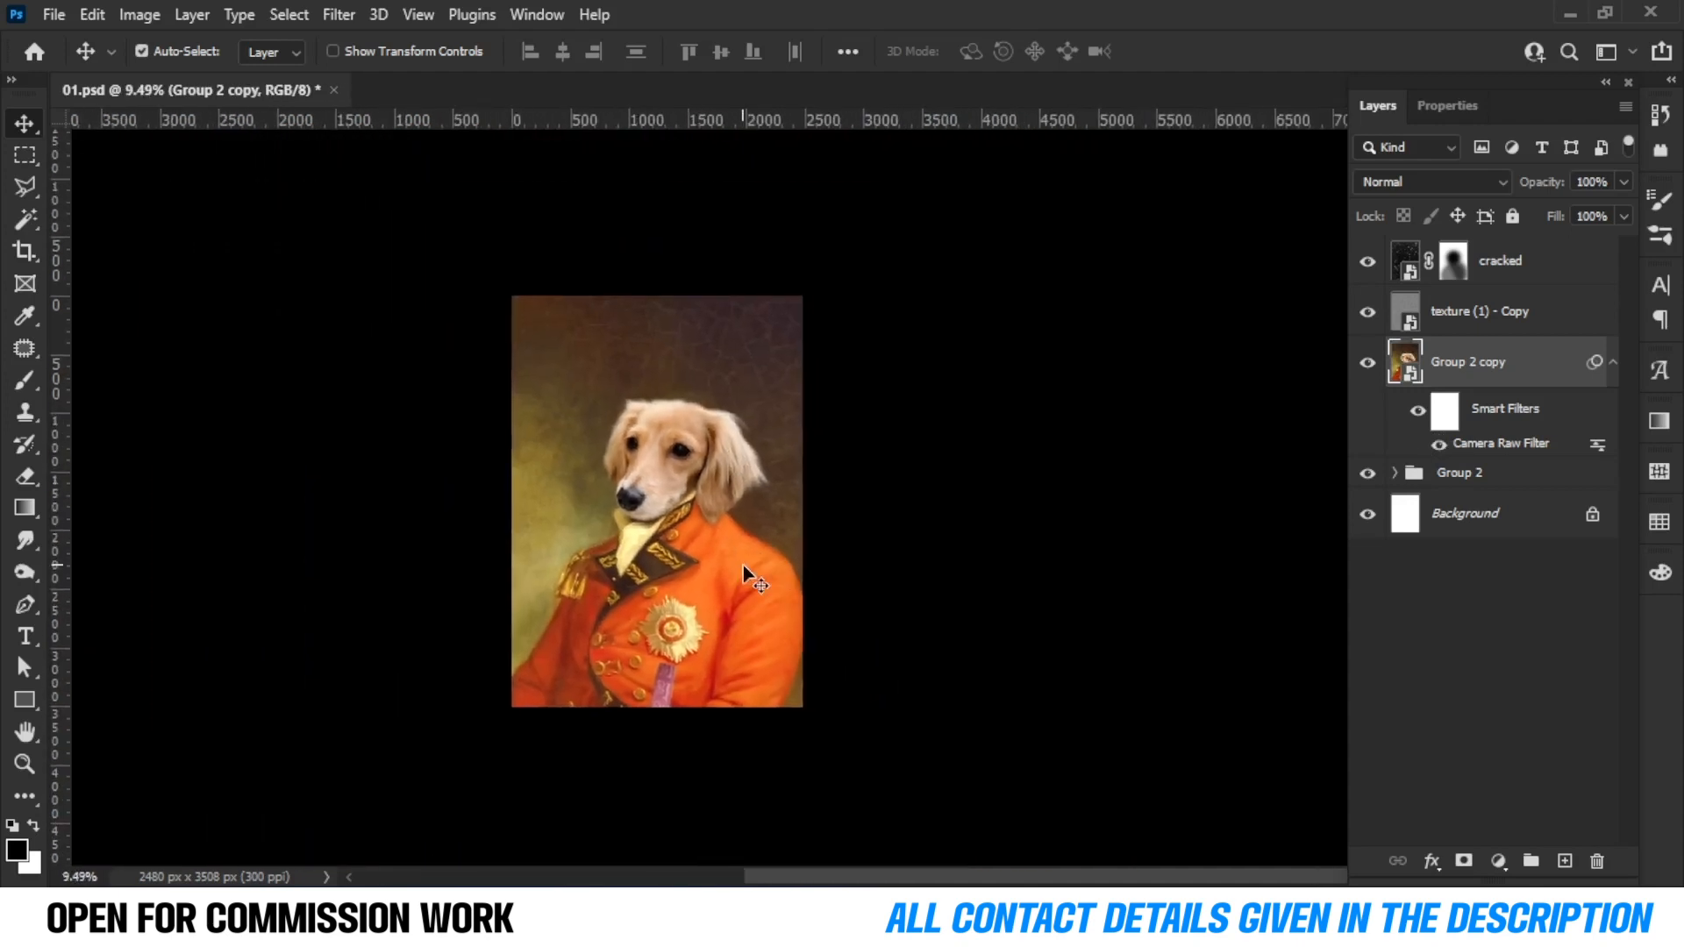
# Open the Export As dialog to export the finished portrait.
pyautogui.click(53, 16)
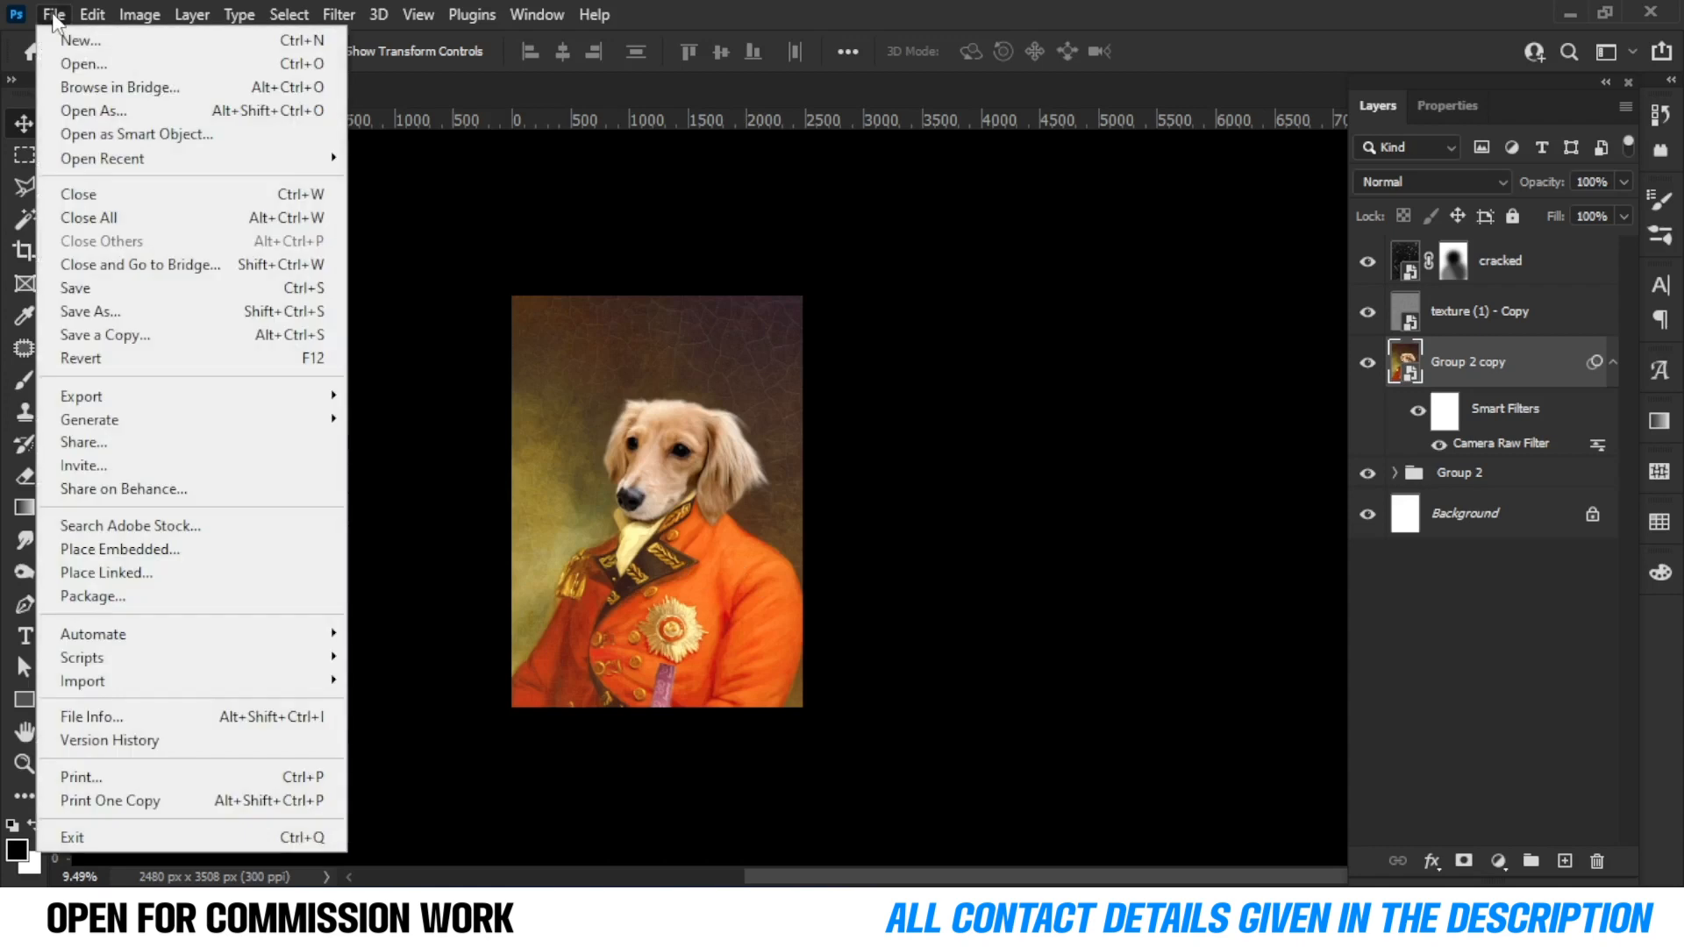
pyautogui.moveTo(179, 399)
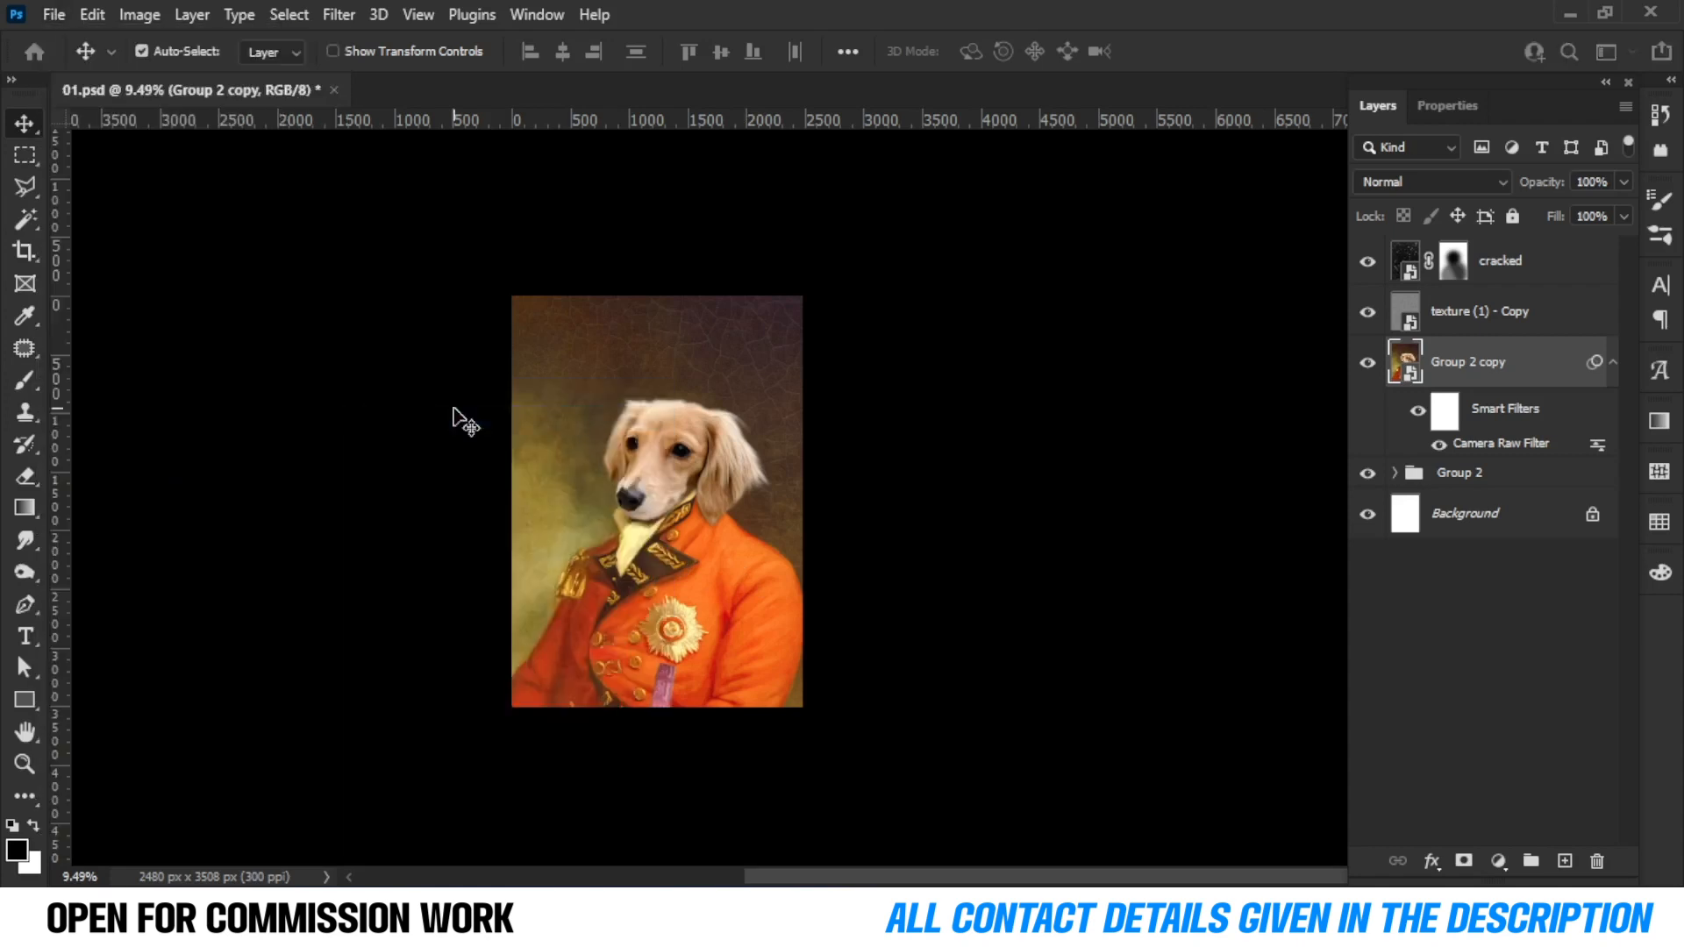
pyautogui.hotkey('ctrl', 'alt', 'shift', 'w')
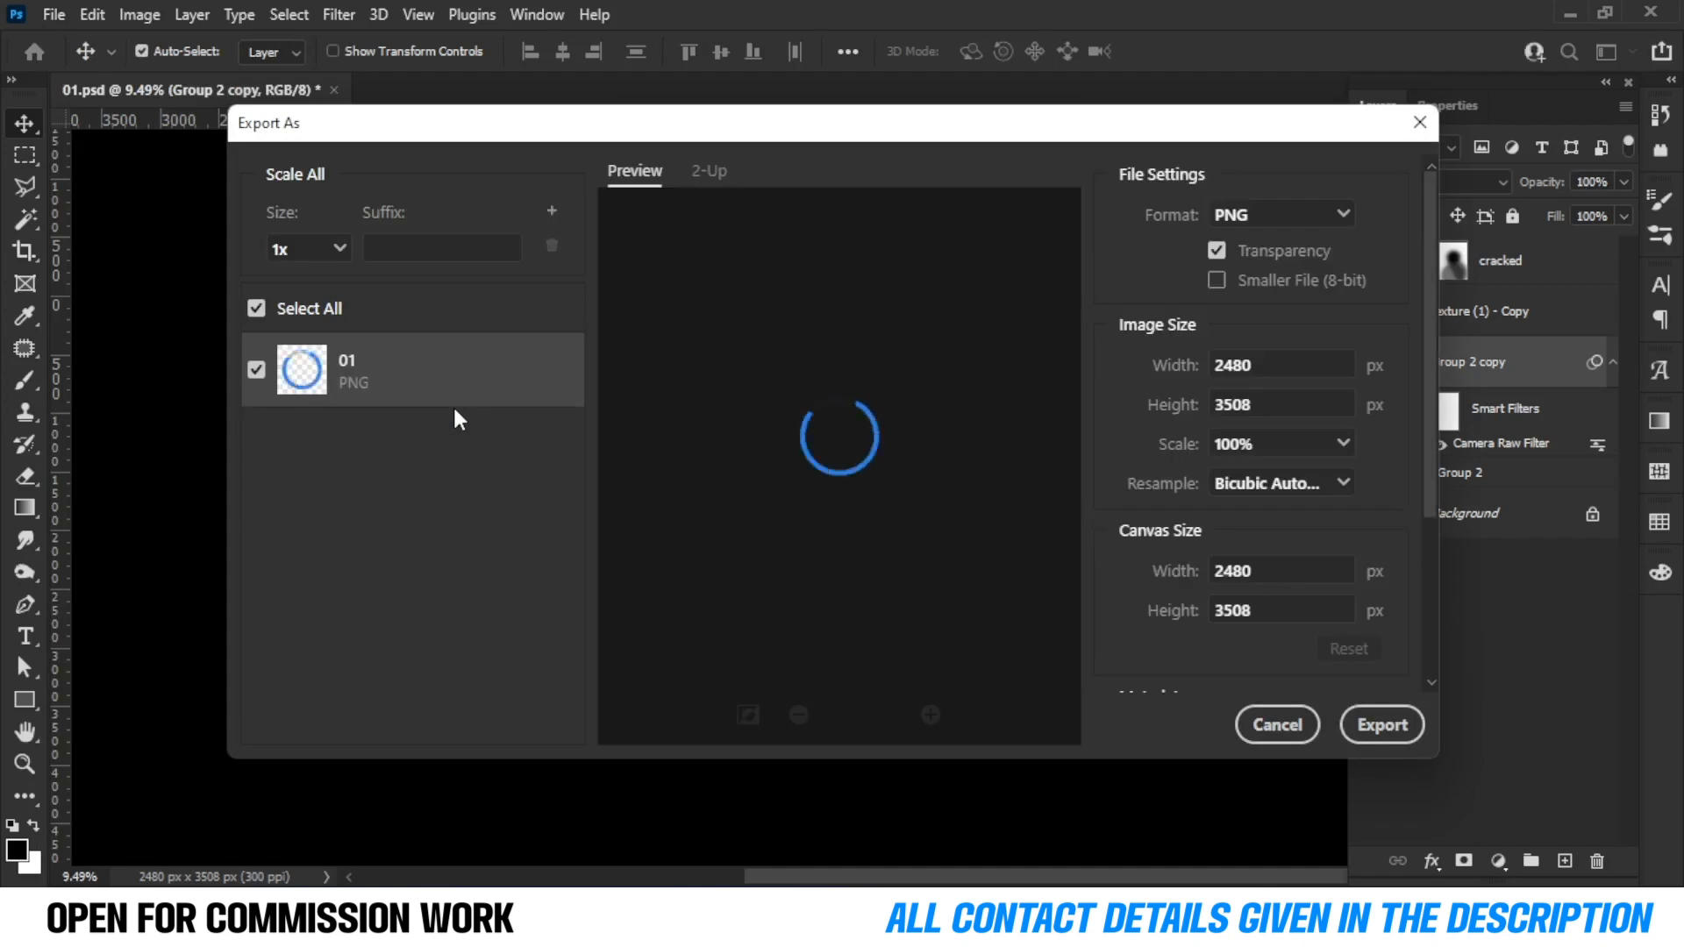